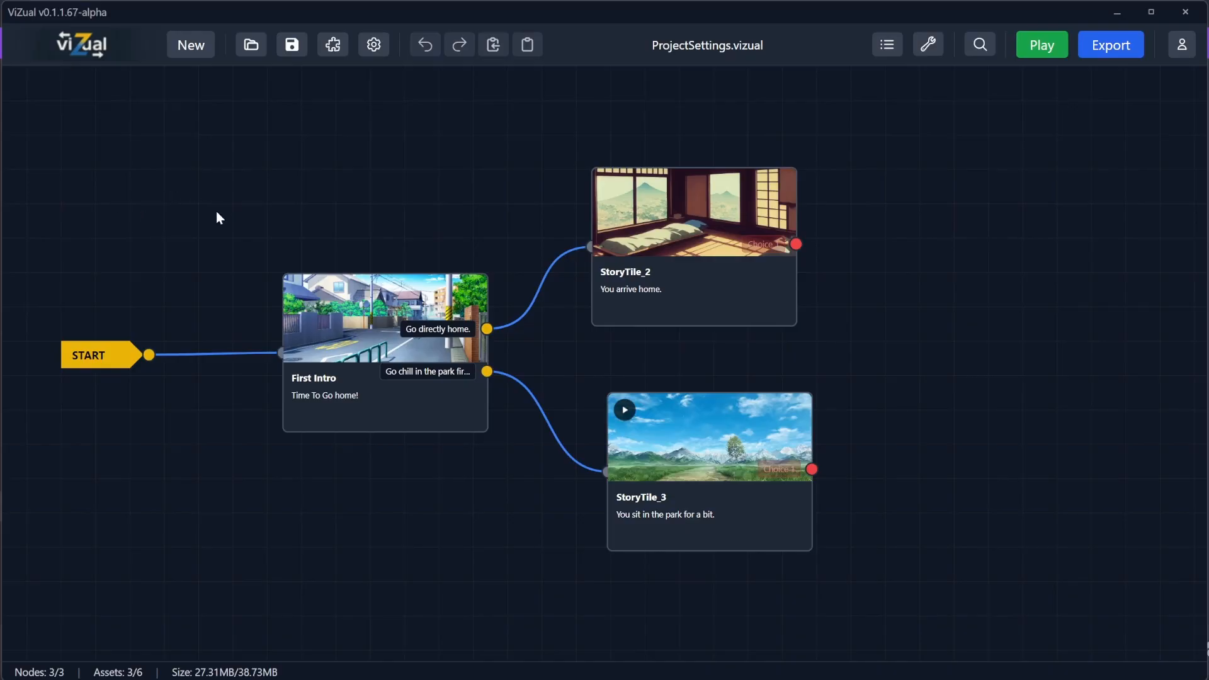
Step: Open the Project Settings panel and preview the game's start menu
{"action": "left_click", "coordinate": [112, 357]}
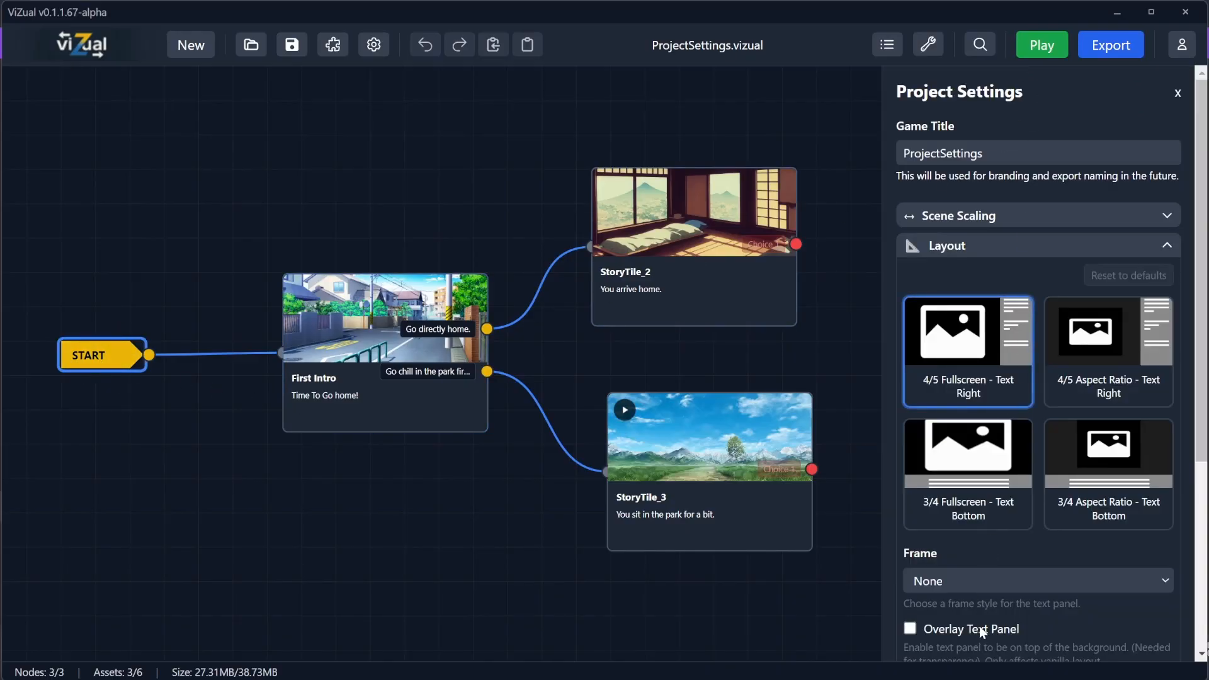
{"action": "left_click", "coordinate": [287, 190]}
{"action": "left_click_drag", "start_coordinate": [850, 196], "coordinate": [239, 246]}
{"action": "scroll", "coordinate": [416, 322], "scroll_direction": "down", "scroll_amount": 3}
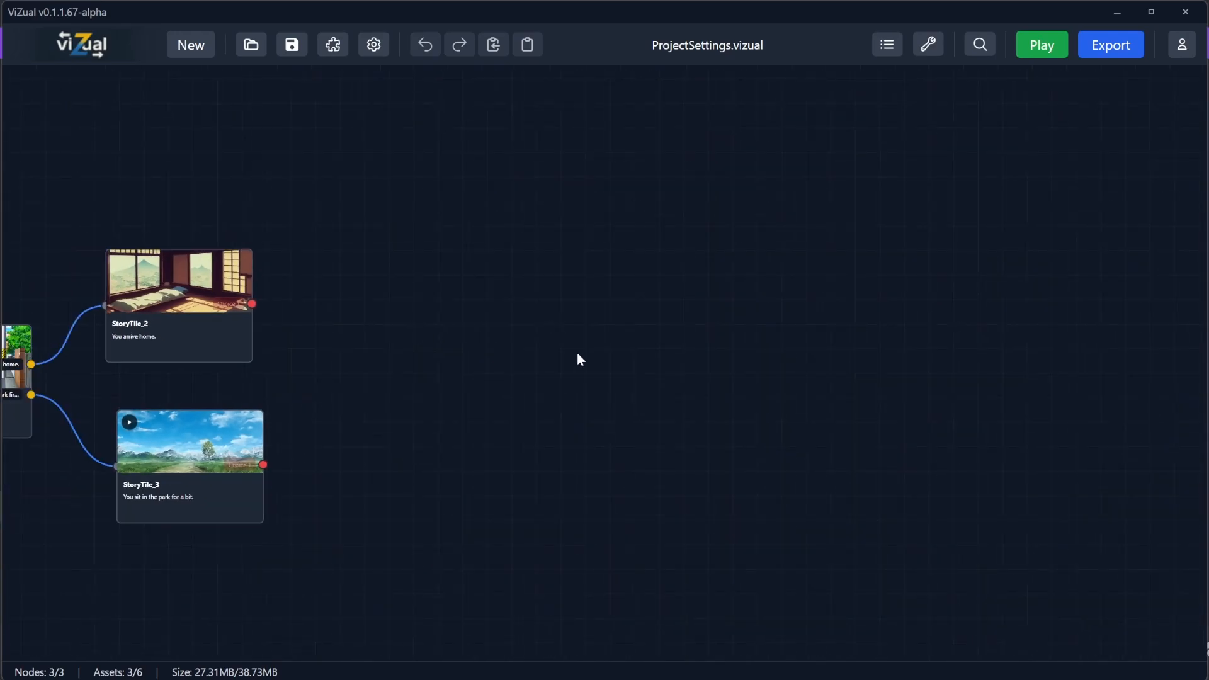
{"action": "left_click_drag", "start_coordinate": [649, 342], "coordinate": [157, 90]}
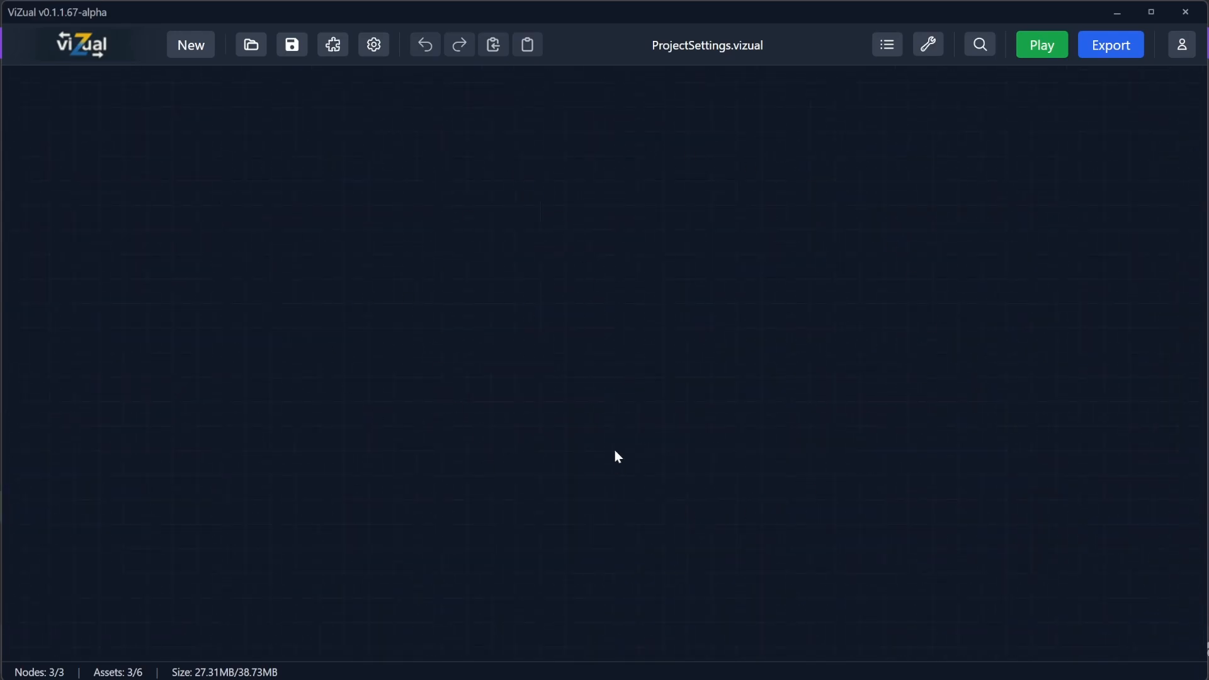
{"action": "left_click", "coordinate": [373, 46]}
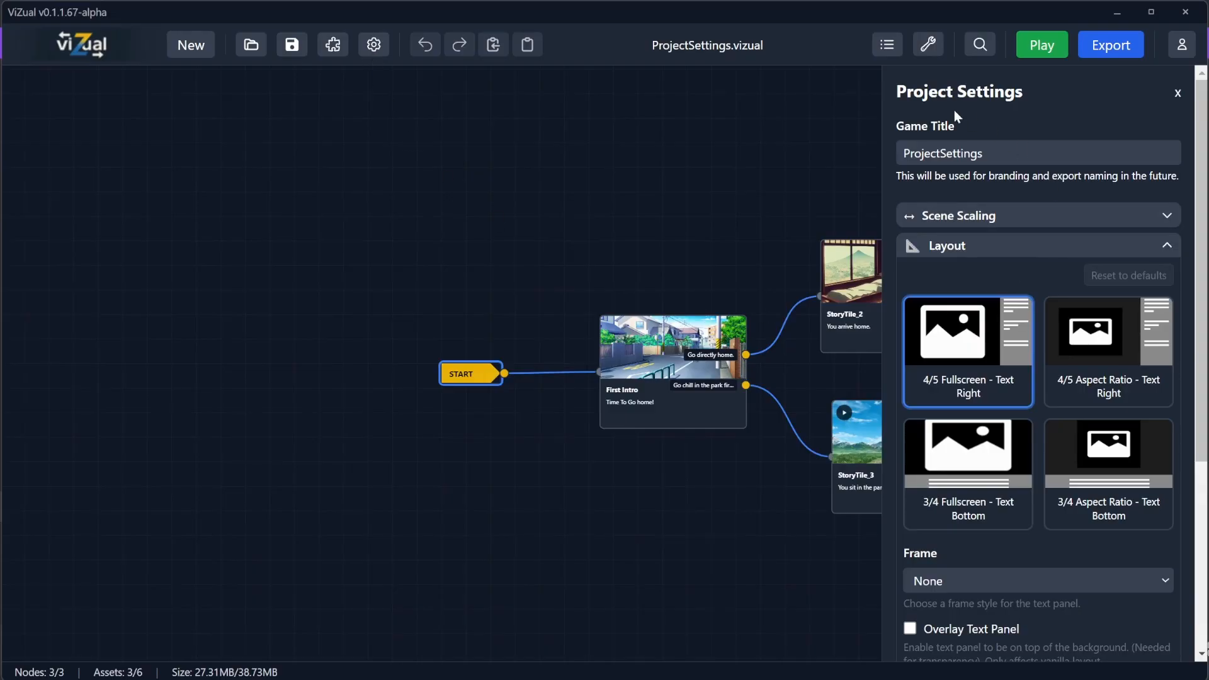
{"action": "left_click_drag", "start_coordinate": [760, 244], "coordinate": [576, 228]}
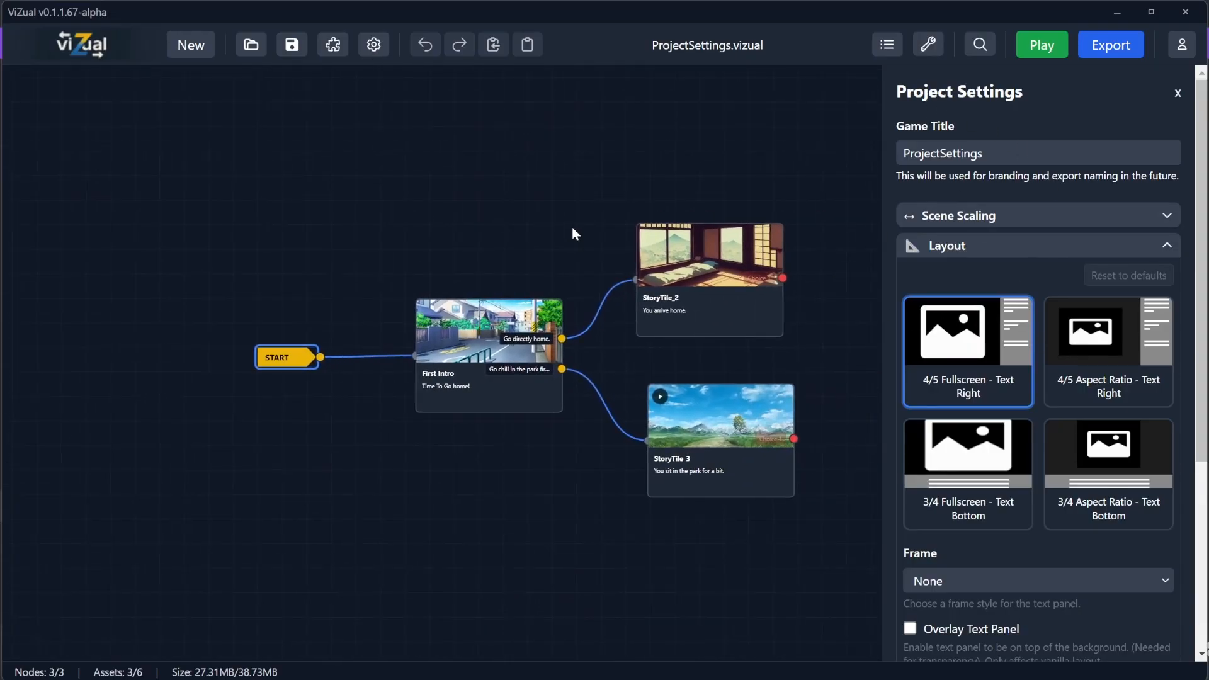
{"action": "left_click", "coordinate": [450, 212]}
{"action": "left_click", "coordinate": [279, 370]}
{"action": "left_click", "coordinate": [1031, 45]}
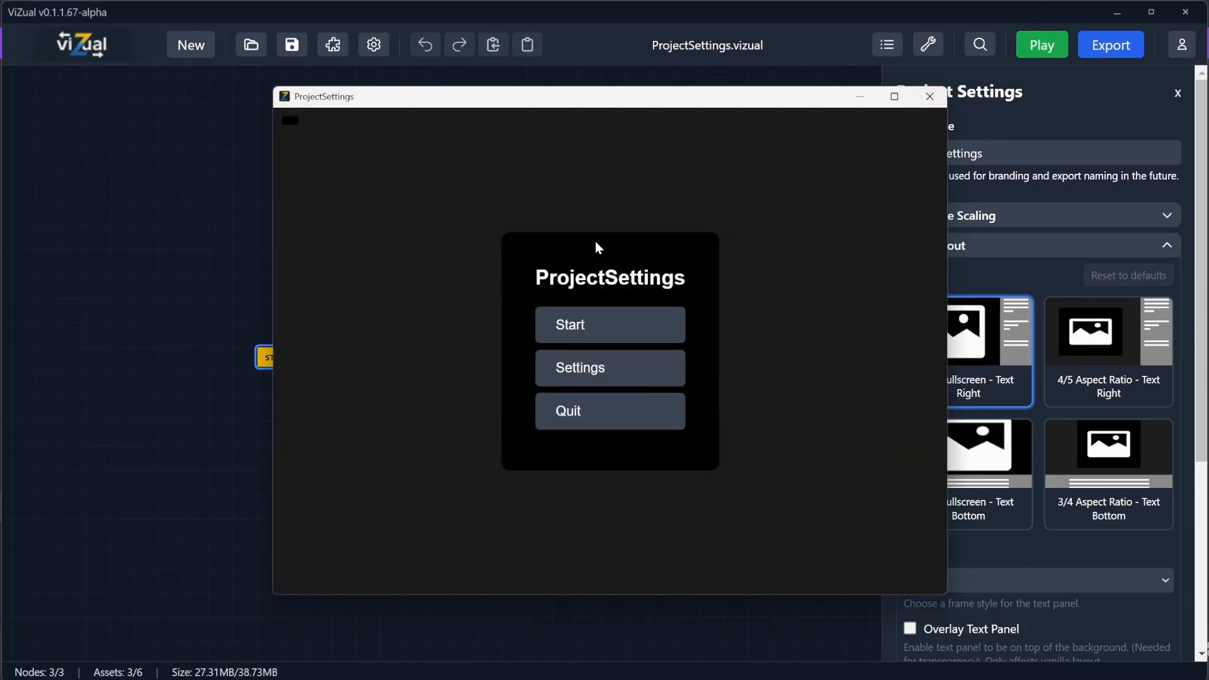
{"action": "left_click", "coordinate": [929, 96]}
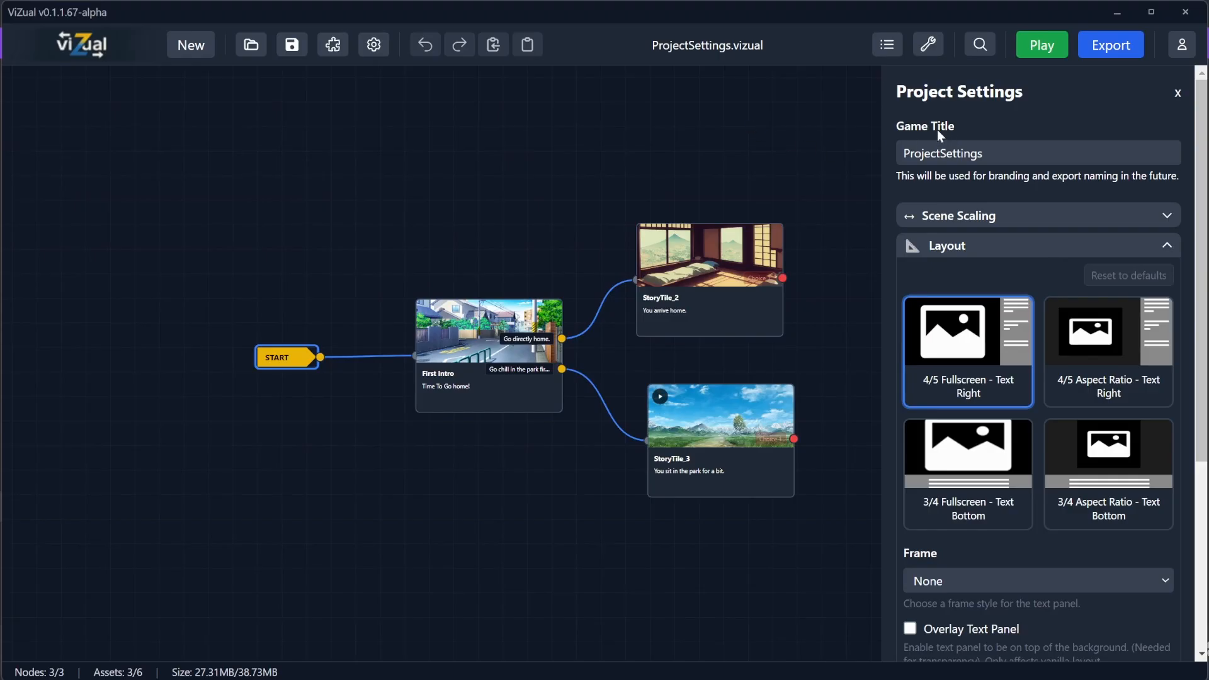
{"action": "left_click", "coordinate": [1041, 45]}
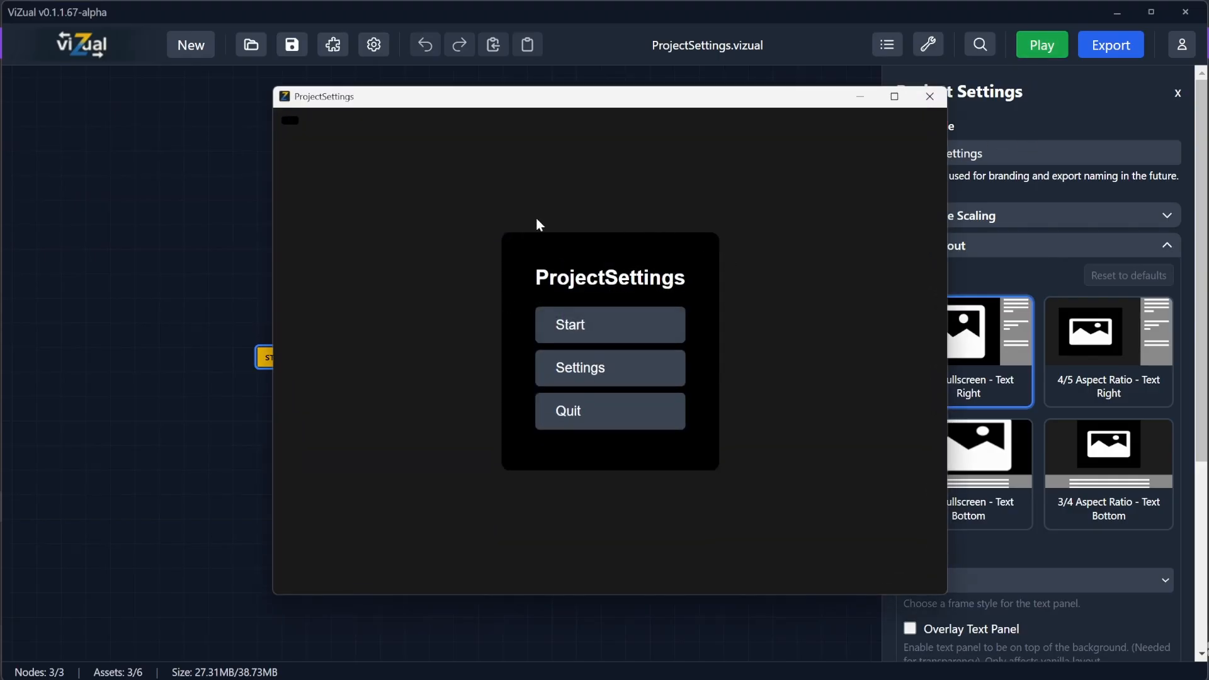
{"action": "left_click", "coordinate": [930, 96]}
Step: Change the Game Title to the author's name followed by ViZual and preview the start menu
{"action": "double_click", "coordinate": [965, 151]}
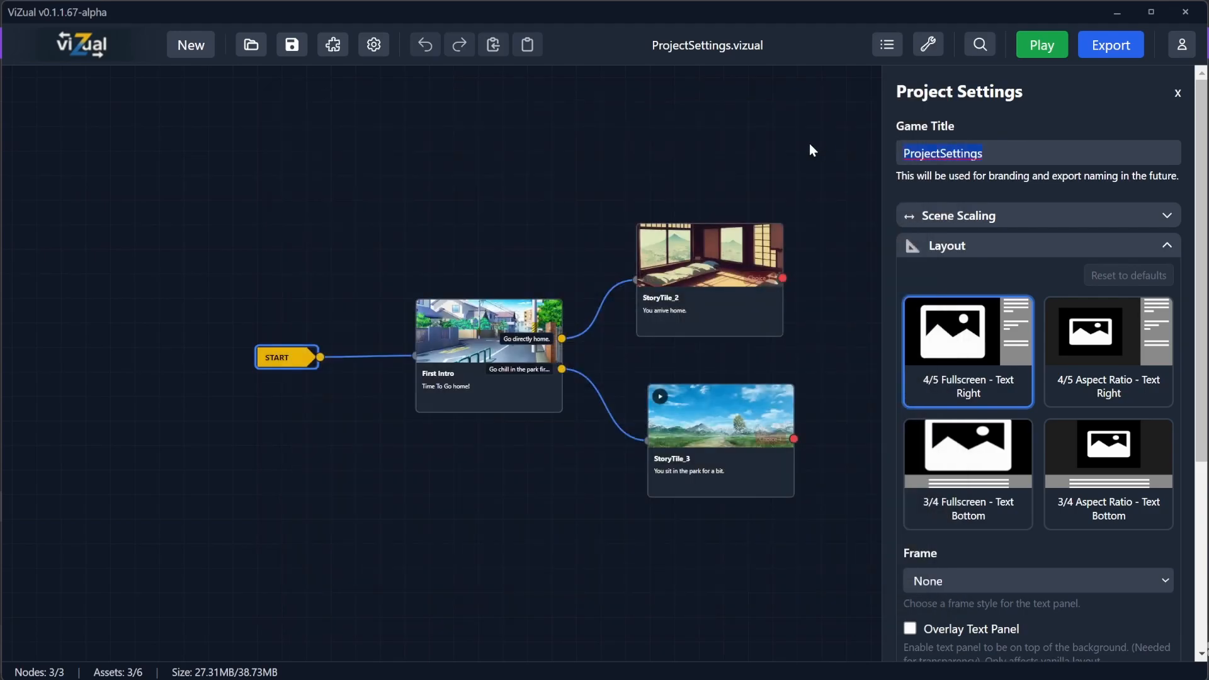
{"action": "type", "text": "Simone ViZu"}
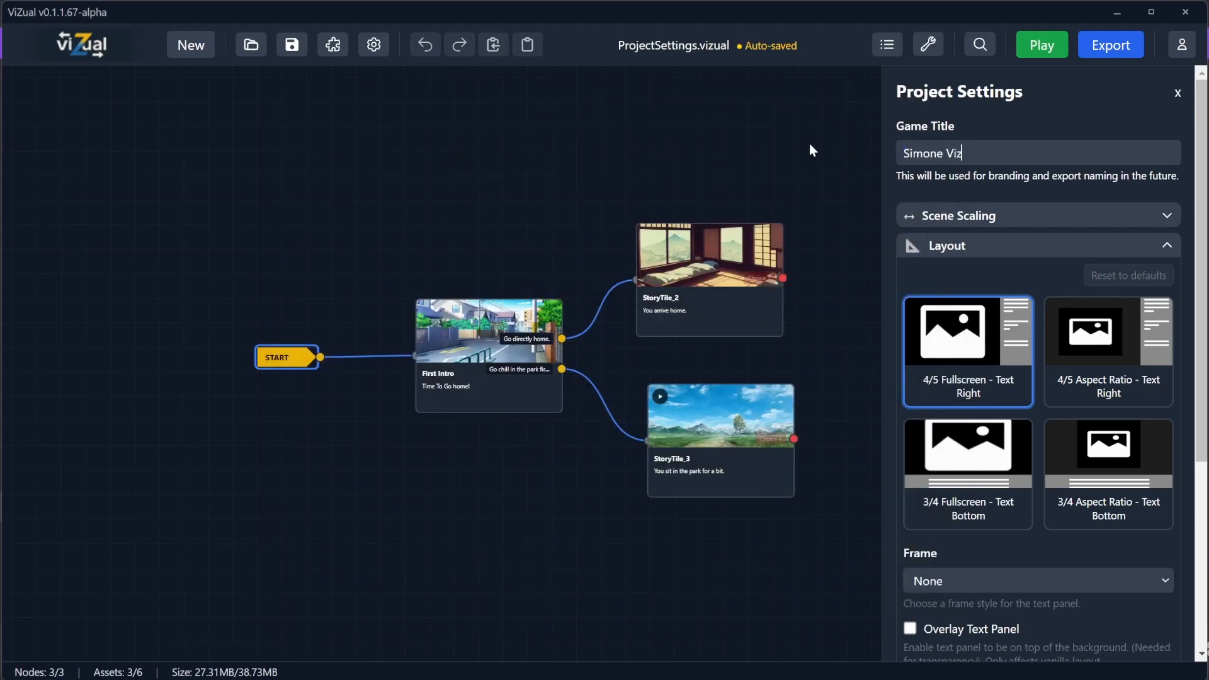
{"action": "type", "text": "al"}
{"action": "left_click", "coordinate": [1042, 45]}
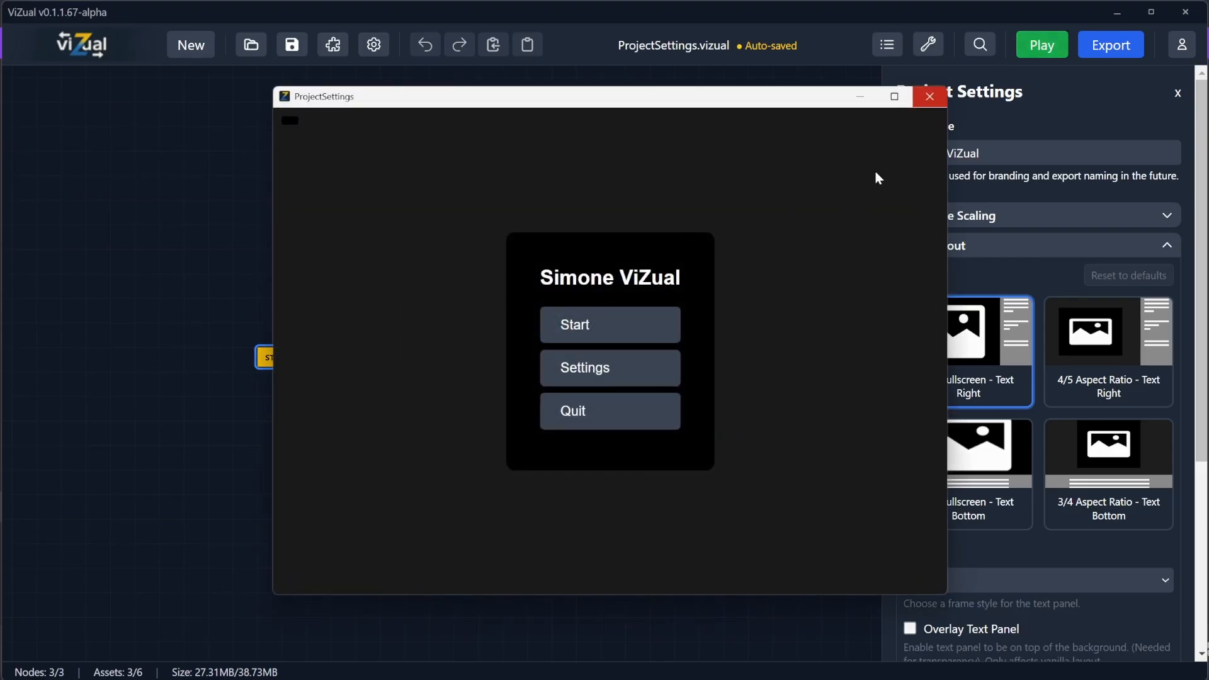
{"action": "left_click", "coordinate": [939, 95]}
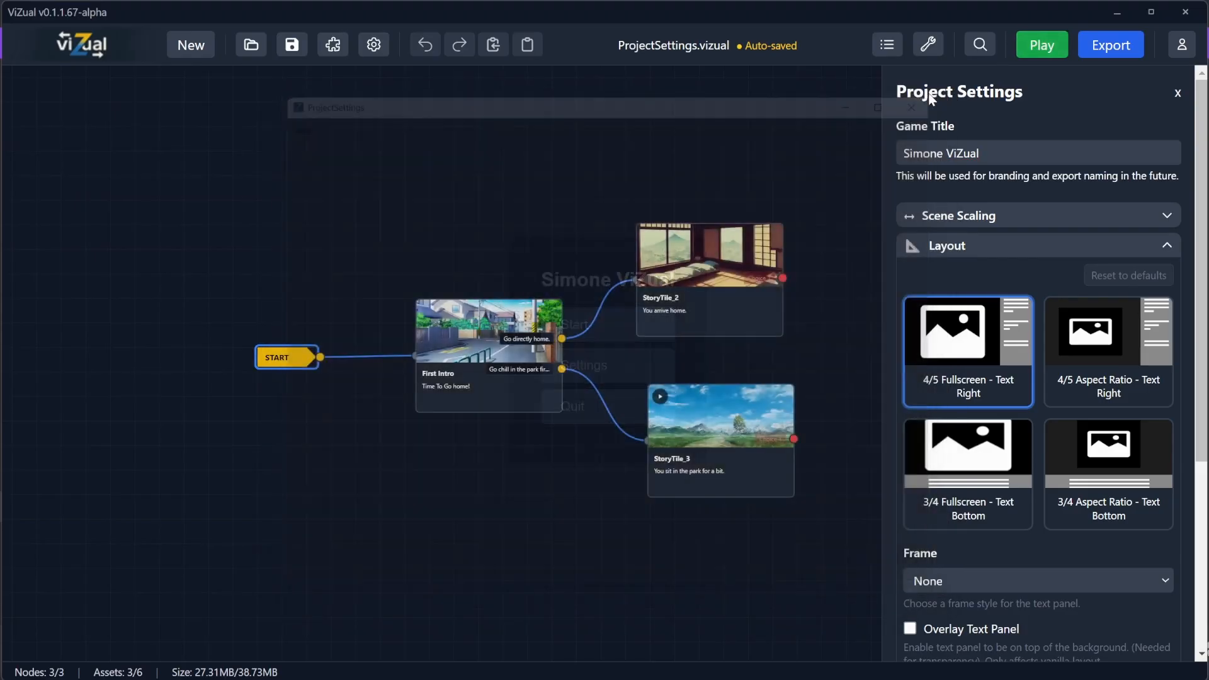
Step: Expand the Scene Scaling section and preview the First Intro scene from the start menu
{"action": "left_click", "coordinate": [951, 218]}
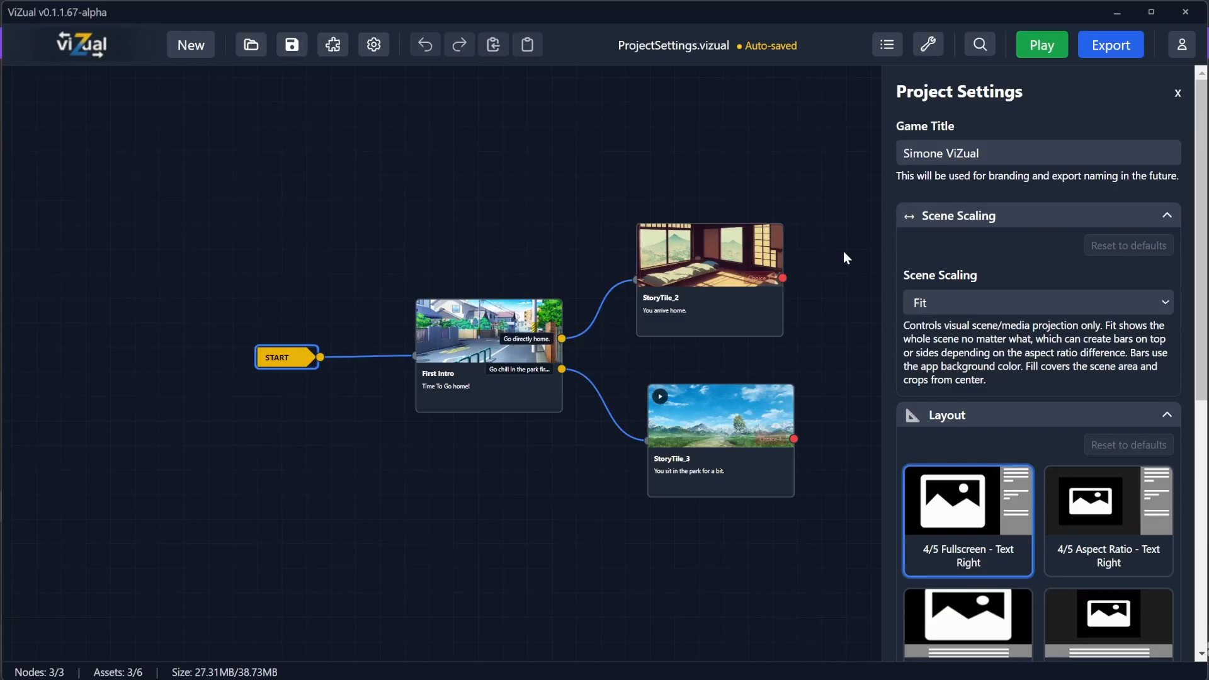
{"action": "left_click", "coordinate": [504, 345]}
{"action": "left_click", "coordinate": [1040, 45]}
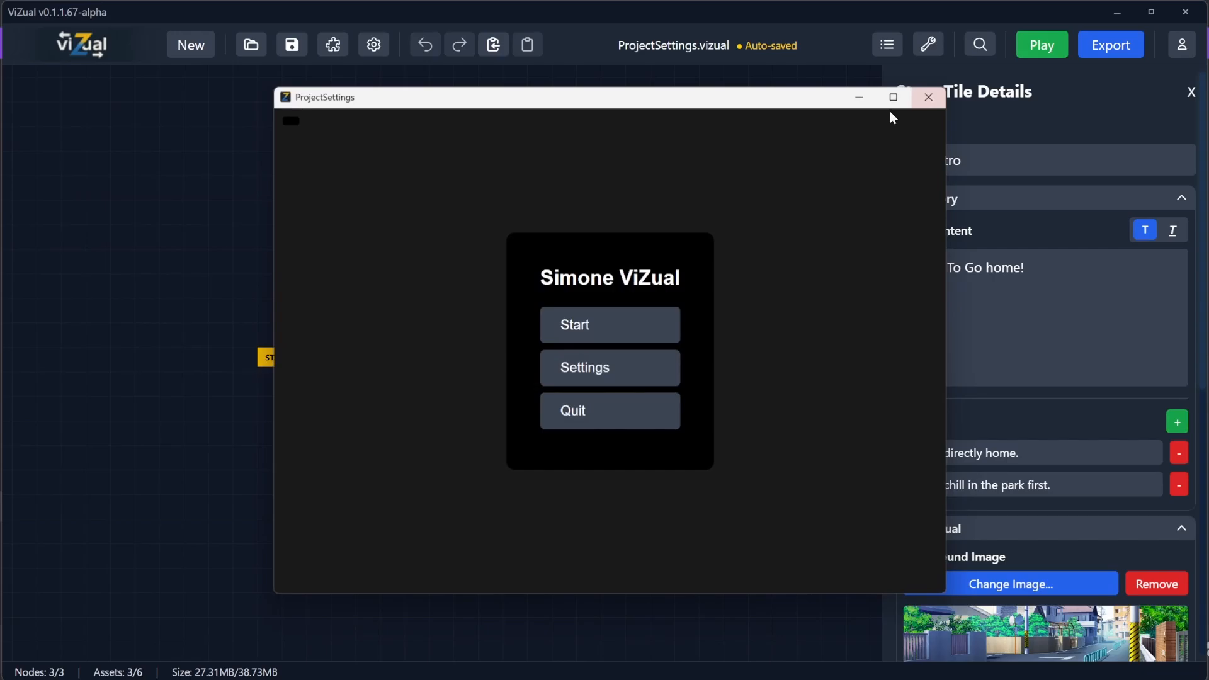
{"action": "left_click", "coordinate": [573, 329]}
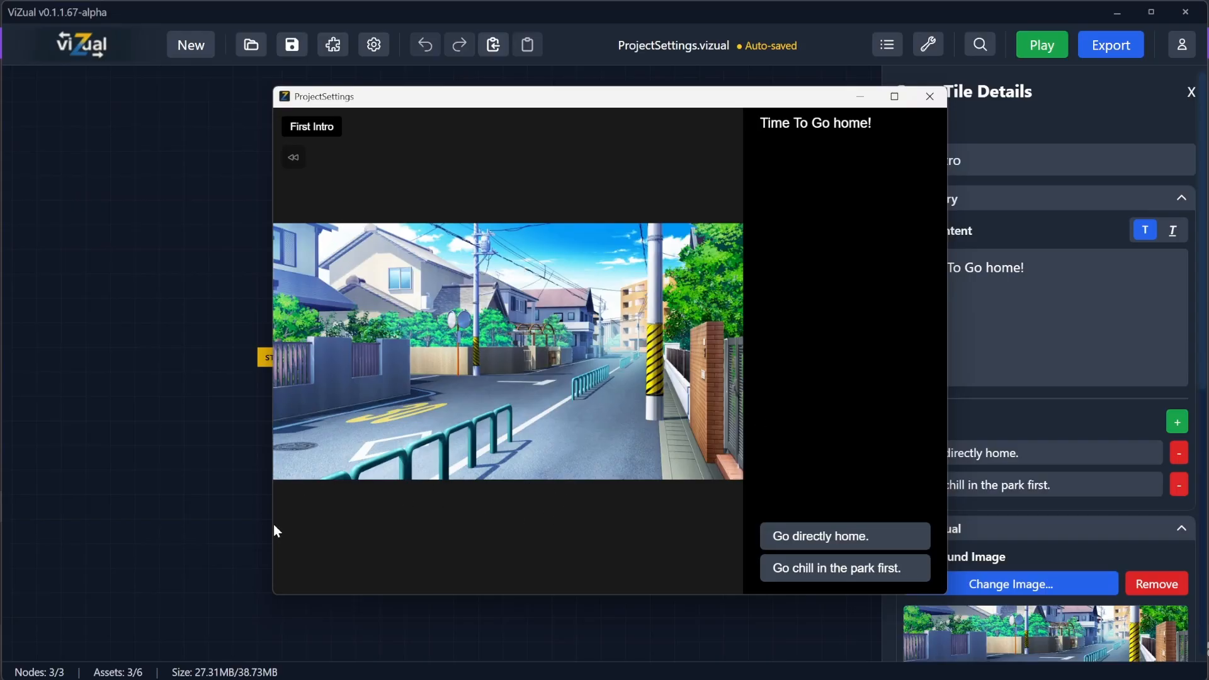
{"action": "left_click_drag", "start_coordinate": [273, 526], "coordinate": [216, 510]}
{"action": "left_click_drag", "start_coordinate": [433, 597], "coordinate": [492, 579]}
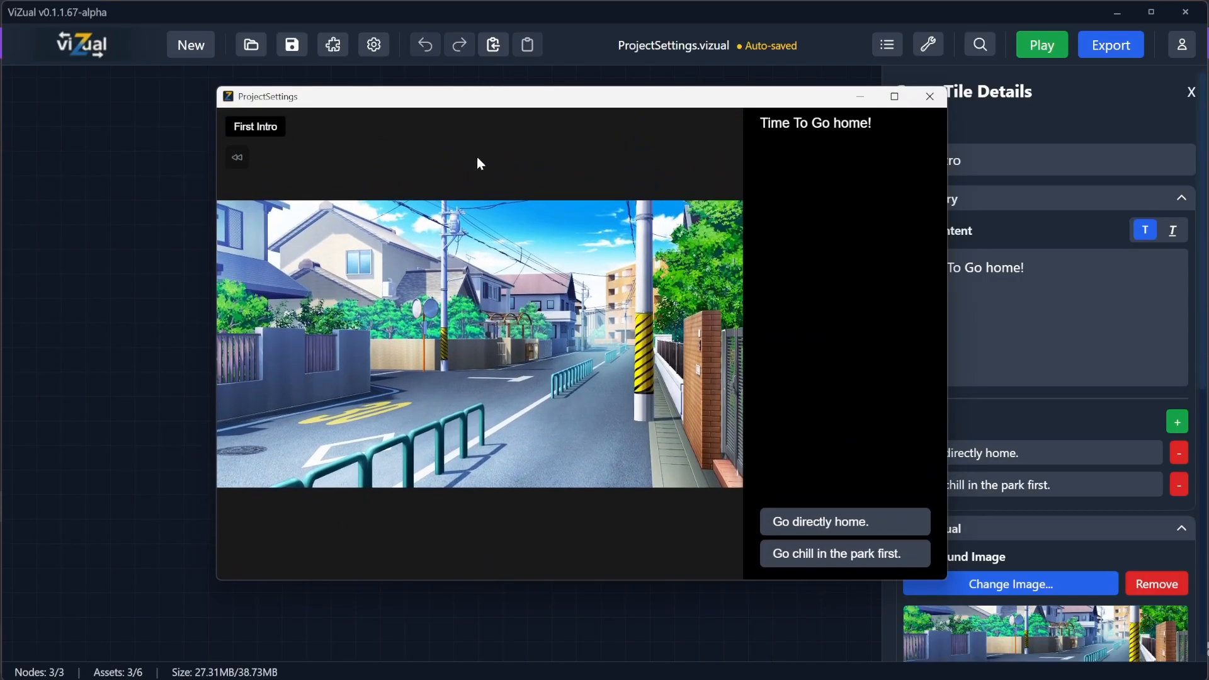
{"action": "left_click", "coordinate": [929, 96]}
Step: Set the project's Scene Scaling to Fill
{"action": "left_click", "coordinate": [271, 357]}
{"action": "left_click", "coordinate": [979, 216]}
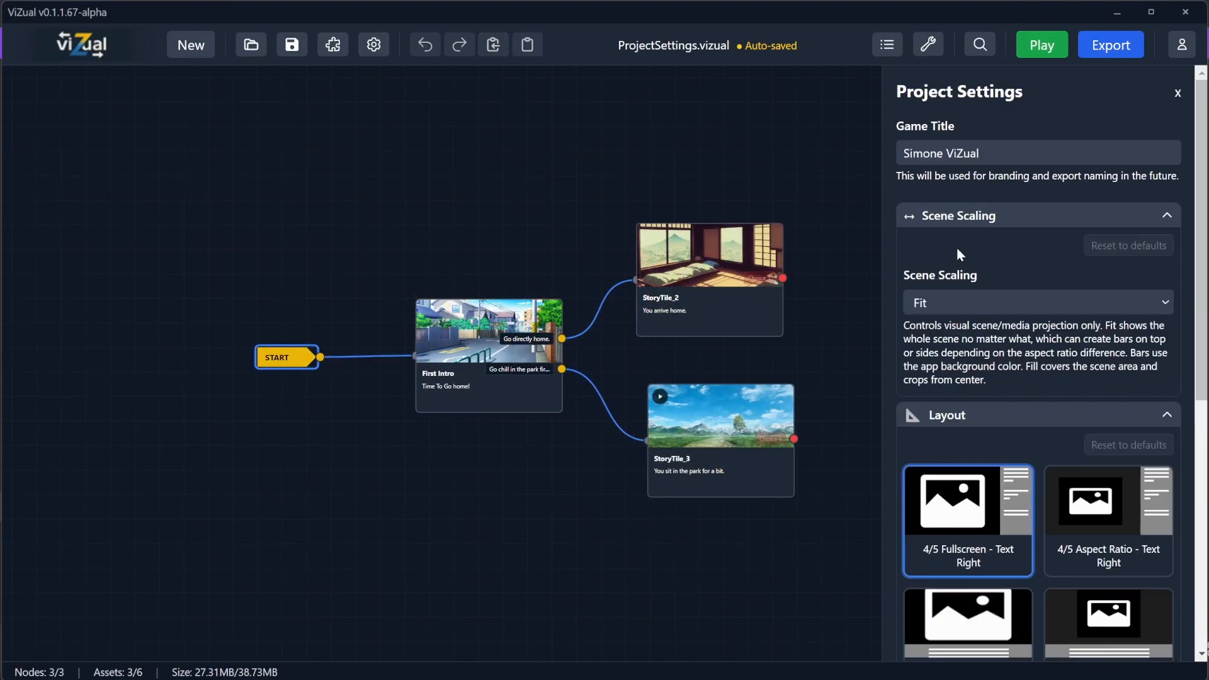
{"action": "left_click", "coordinate": [926, 304]}
{"action": "left_click", "coordinate": [934, 342]}
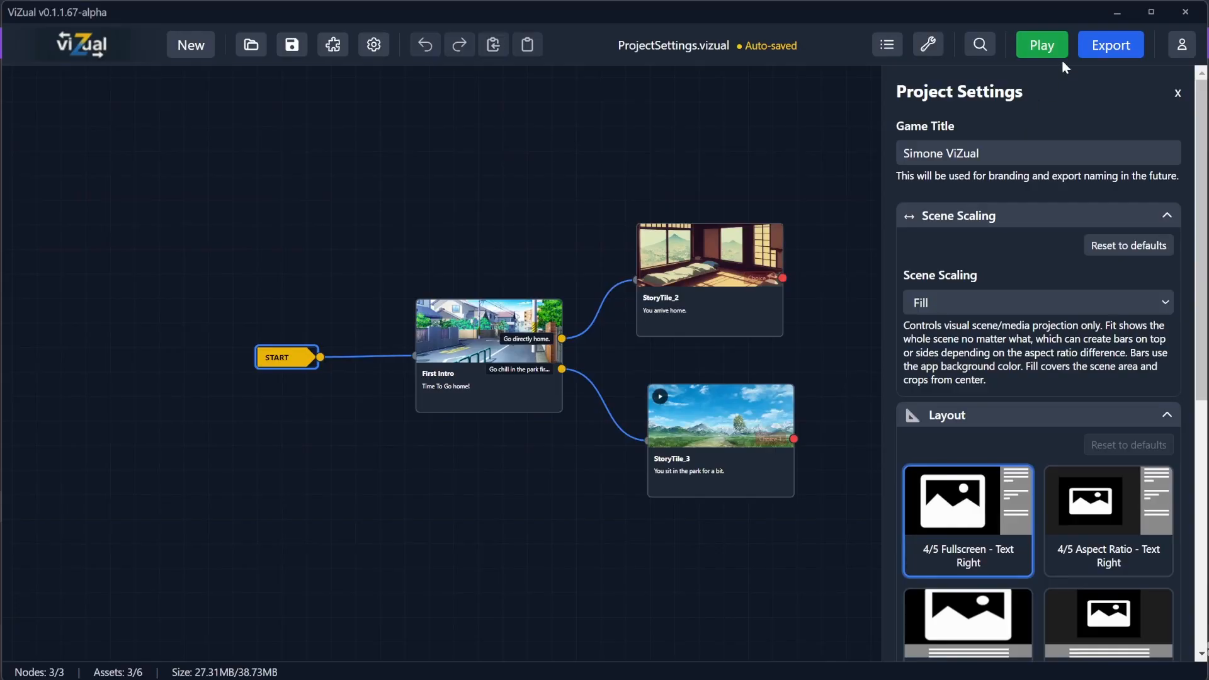
Step: Preview the First Intro scene with Fill scaling, resizing the preview window to compare
{"action": "left_click", "coordinate": [1044, 49]}
{"action": "left_click", "coordinate": [580, 322]}
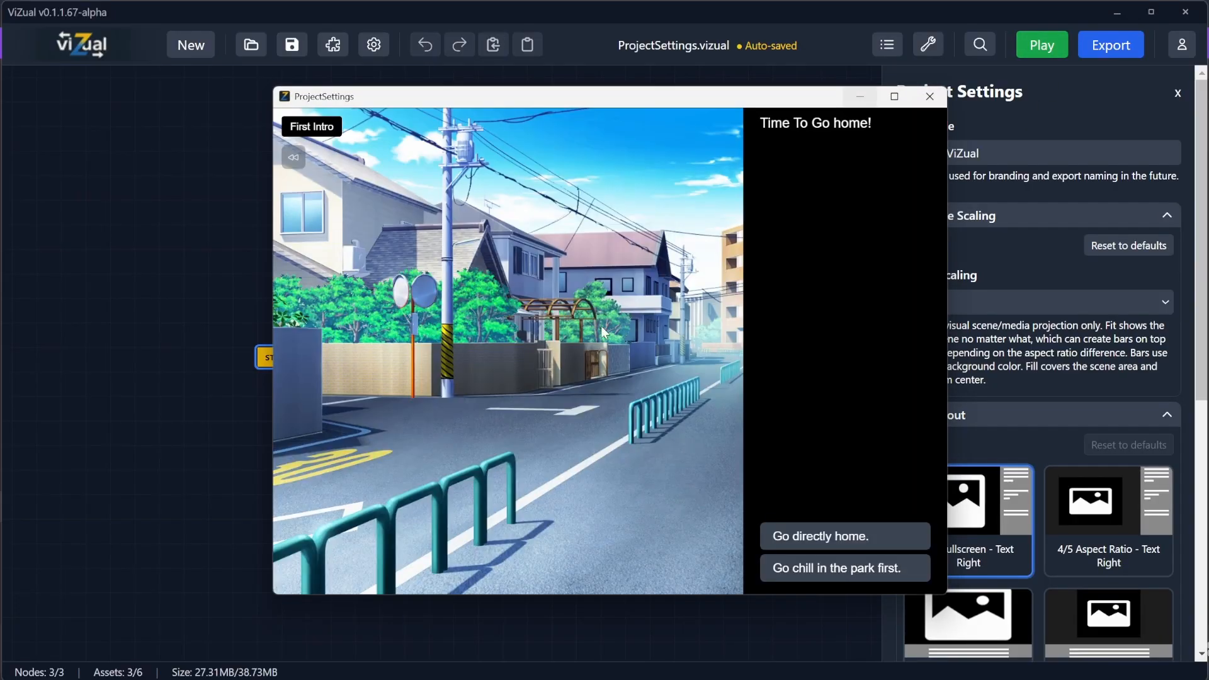
{"action": "left_click_drag", "start_coordinate": [274, 210], "coordinate": [0, 203]}
{"action": "left_click_drag", "start_coordinate": [256, 98], "coordinate": [504, 64]}
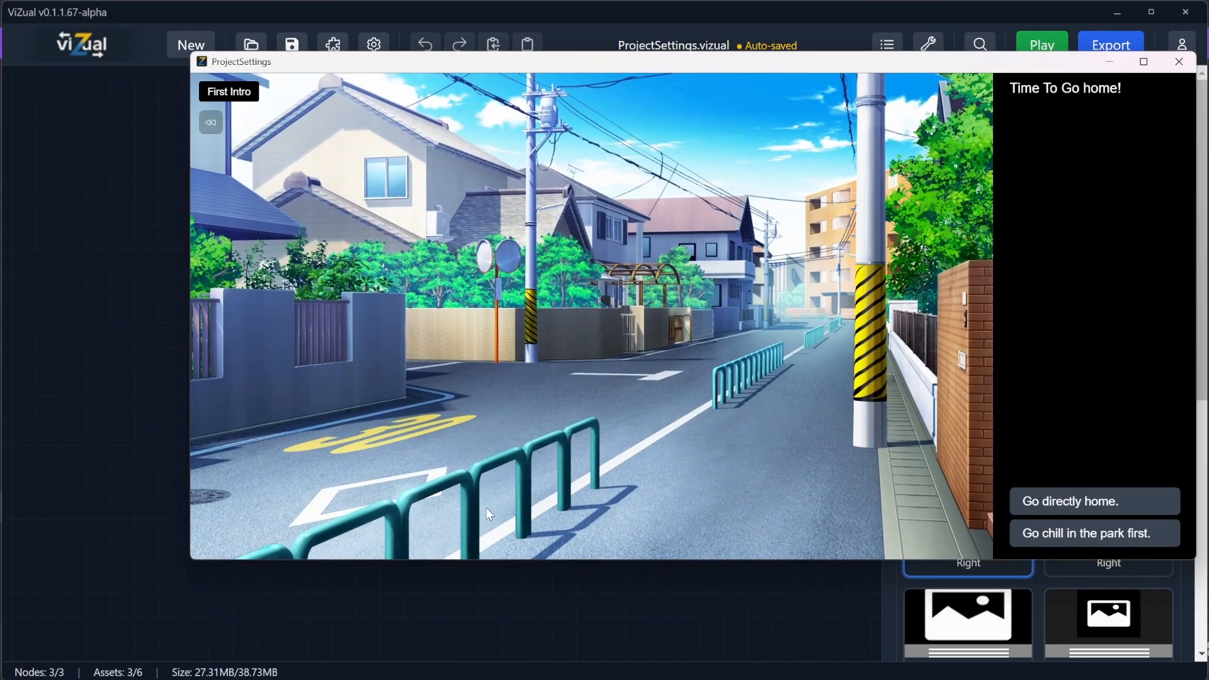
{"action": "left_click_drag", "start_coordinate": [513, 558], "coordinate": [493, 651]}
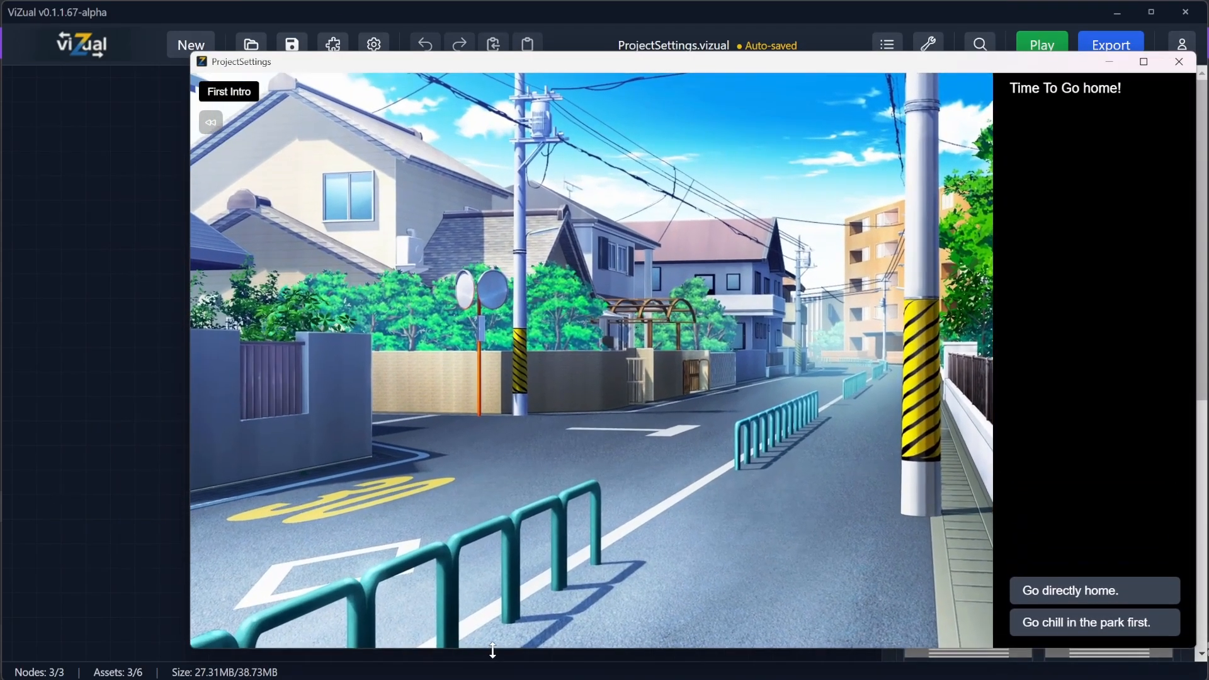
{"action": "mouse_move", "coordinate": [532, 54]}
{"action": "left_mouse_down"}
{"action": "mouse_move", "coordinate": [531, 131]}
{"action": "mouse_move", "coordinate": [527, 60]}
{"action": "left_mouse_up"}
{"action": "left_click_drag", "start_coordinate": [523, 68], "coordinate": [447, 63]}
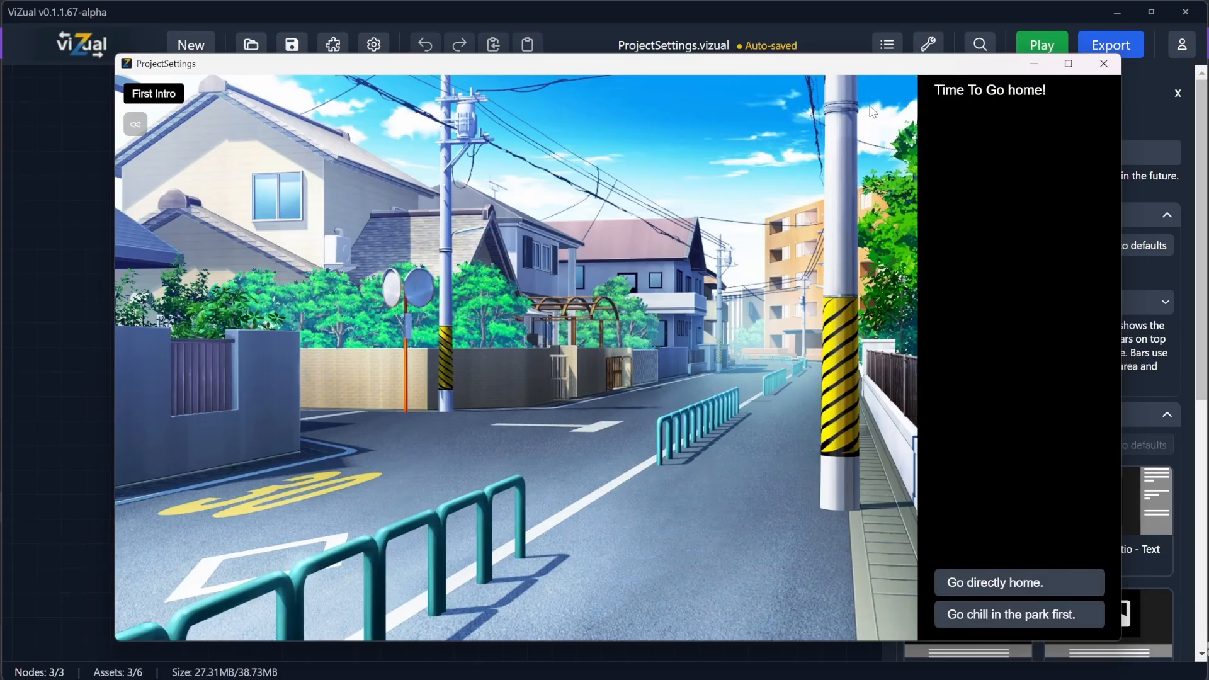
{"action": "left_click", "coordinate": [1111, 67]}
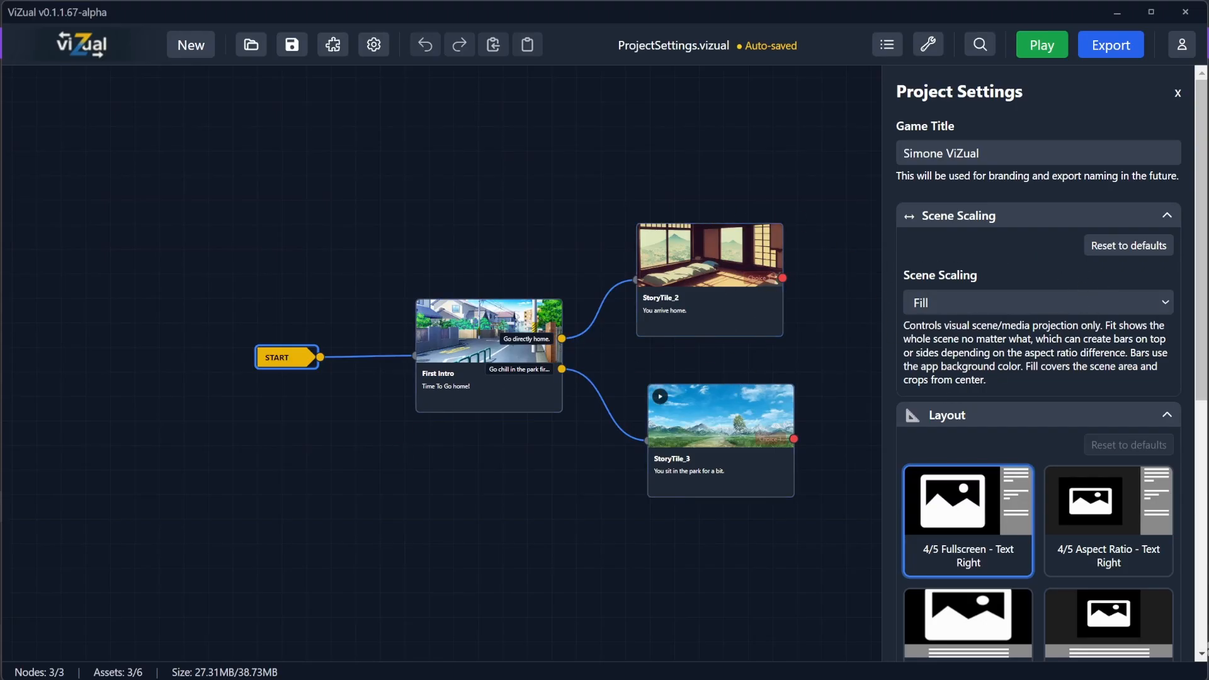
Step: Save the project and collapse the Scene Scaling section to reach the Layout options
{"action": "left_click", "coordinate": [294, 46]}
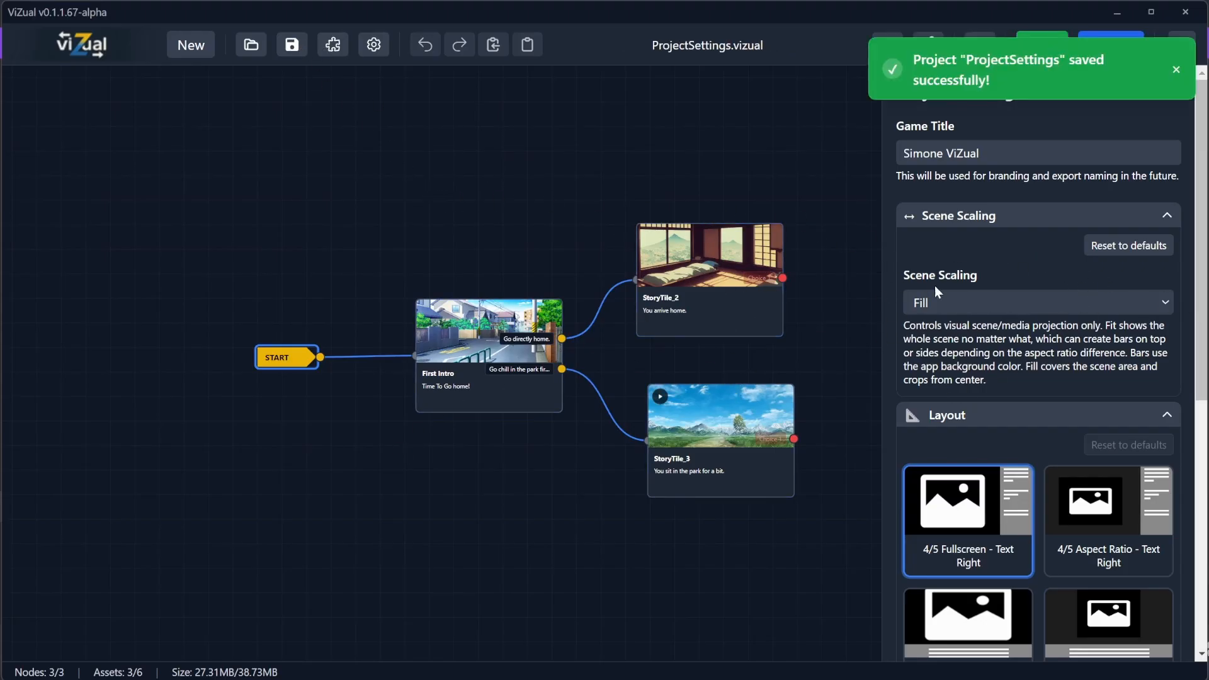
{"action": "left_click", "coordinate": [986, 220]}
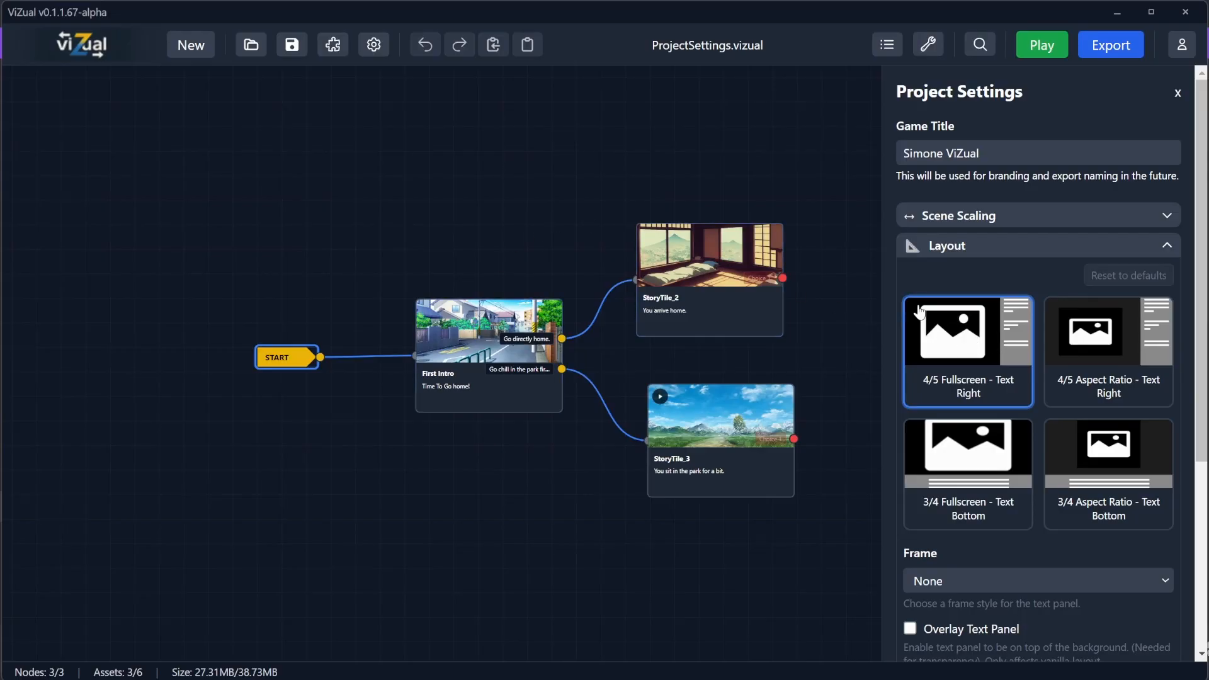
{"action": "scroll", "coordinate": [1015, 355], "scroll_direction": "down", "scroll_amount": 3}
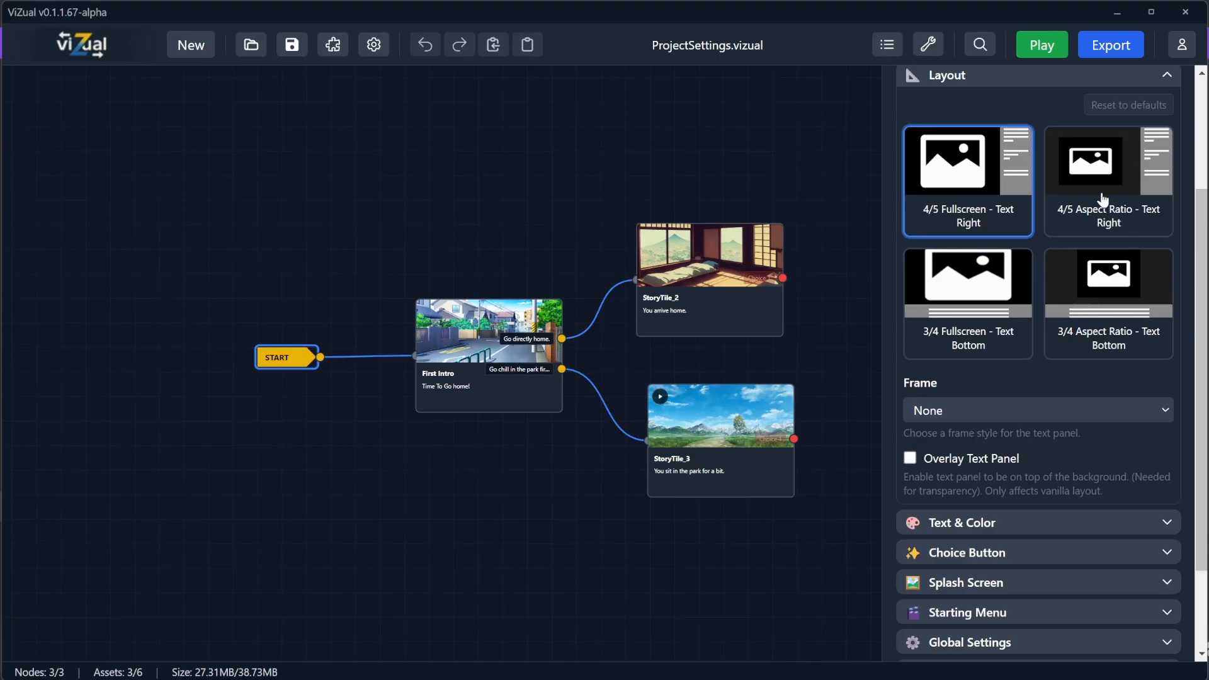
Step: Preview the First Intro scene with the current 4/5 Fullscreen - Text Right layout
{"action": "left_click", "coordinate": [1040, 48]}
{"action": "left_click", "coordinate": [606, 310]}
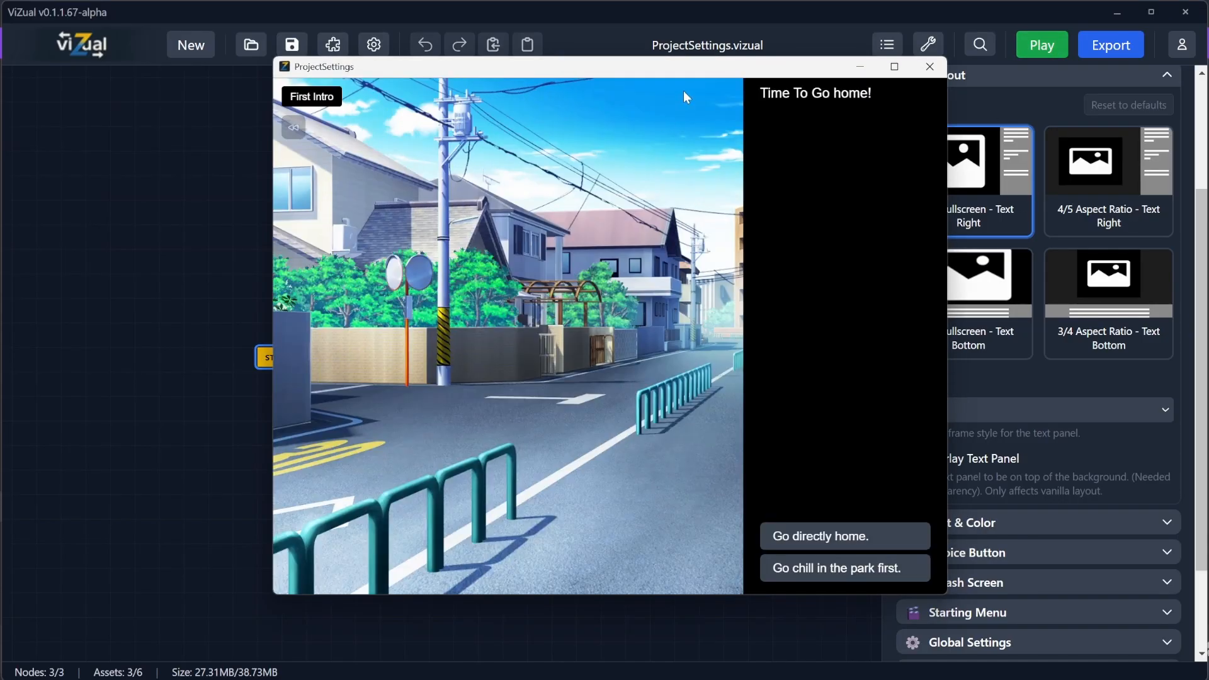
{"action": "left_click_drag", "start_coordinate": [667, 68], "coordinate": [398, 73]}
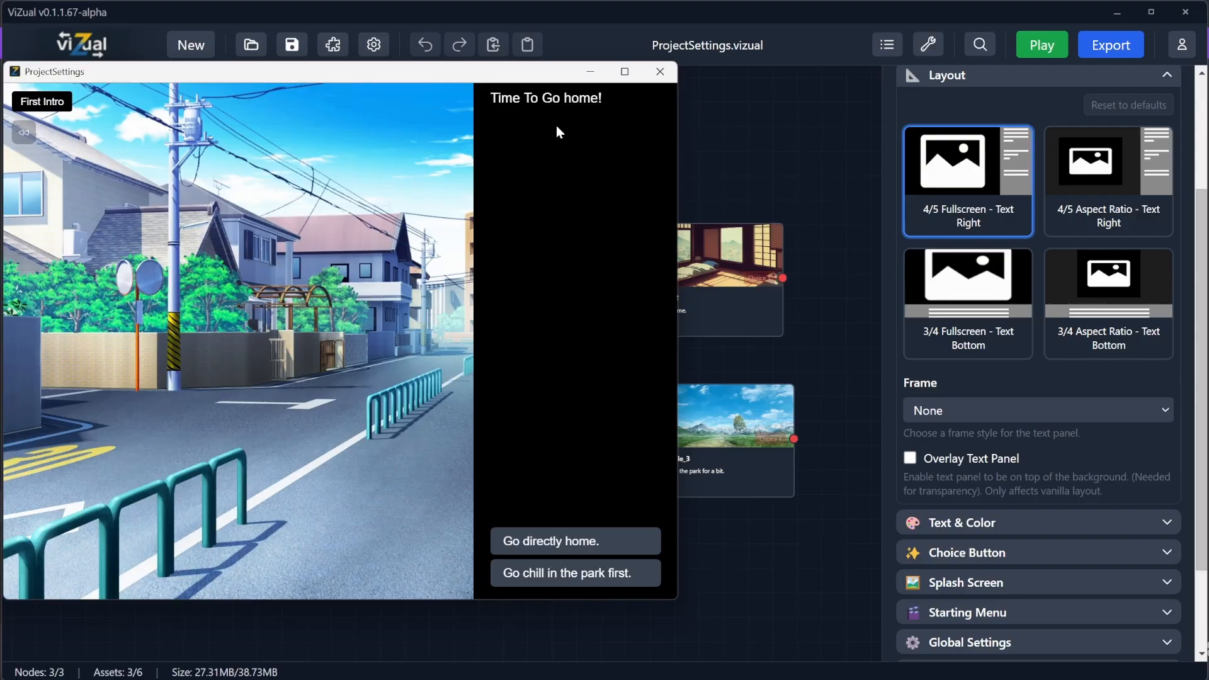
{"action": "left_click", "coordinate": [660, 71]}
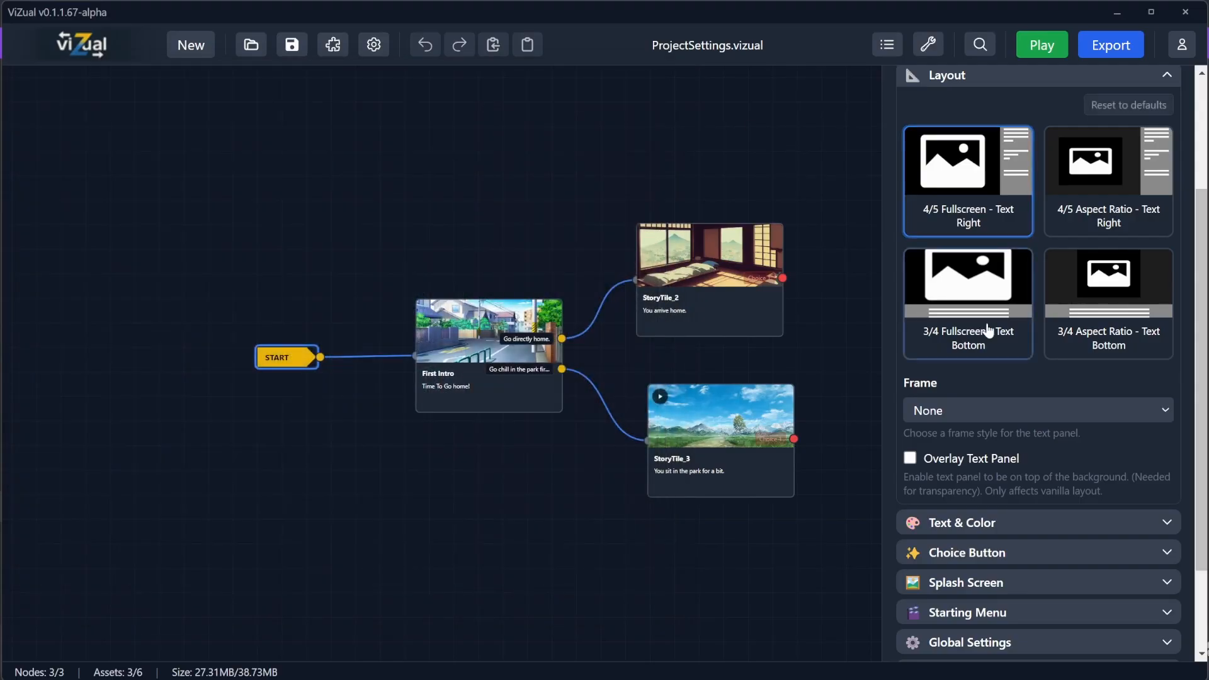
Step: Select the 3/4 Fullscreen - Text Bottom layout and preview the First Intro scene
{"action": "left_click", "coordinate": [988, 331]}
{"action": "left_click", "coordinate": [1042, 44]}
{"action": "left_click", "coordinate": [586, 327]}
{"action": "left_click_drag", "start_coordinate": [759, 101], "coordinate": [489, 82]}
{"action": "left_click", "coordinate": [656, 75]}
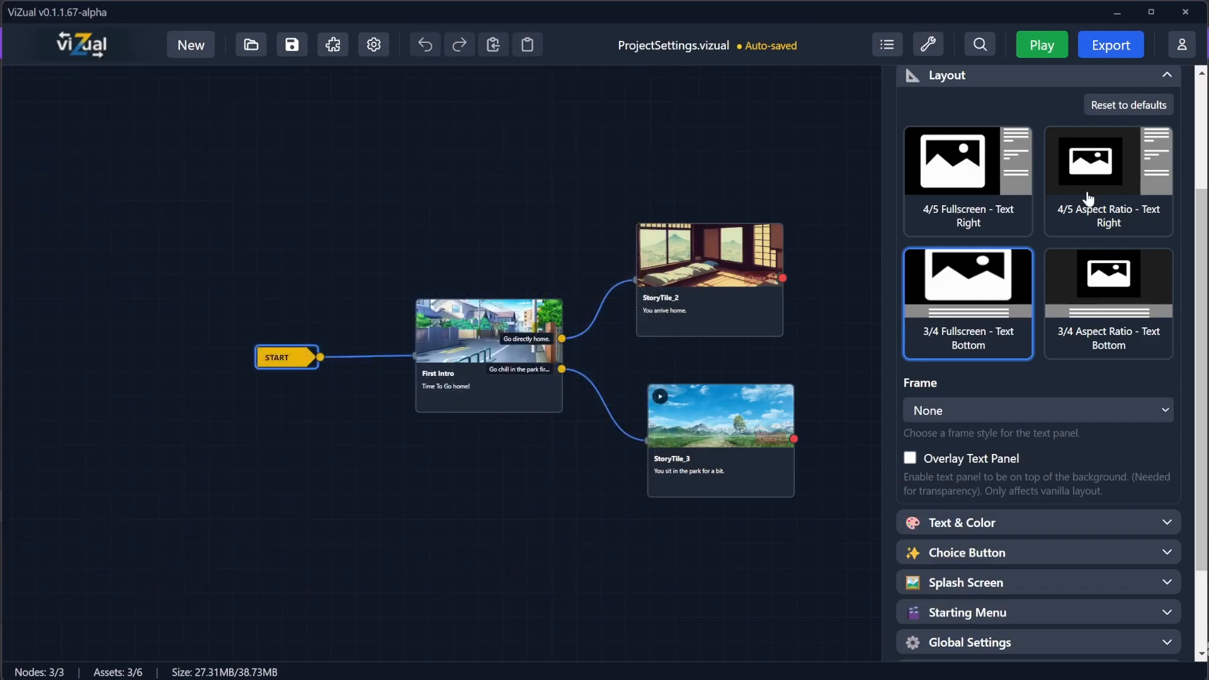
Step: Select the 4/5 Aspect Ratio - Text Right layout and preview the First Intro scene
{"action": "left_click", "coordinate": [1103, 173]}
{"action": "left_click", "coordinate": [1042, 45]}
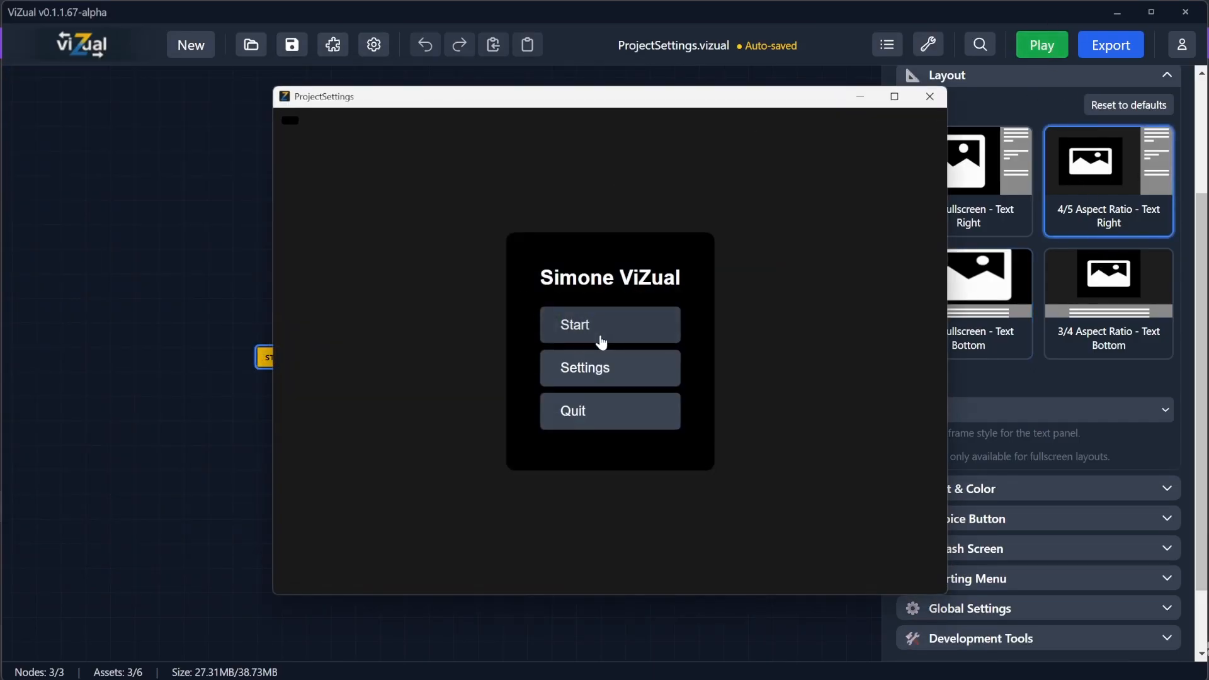
{"action": "left_click", "coordinate": [598, 336]}
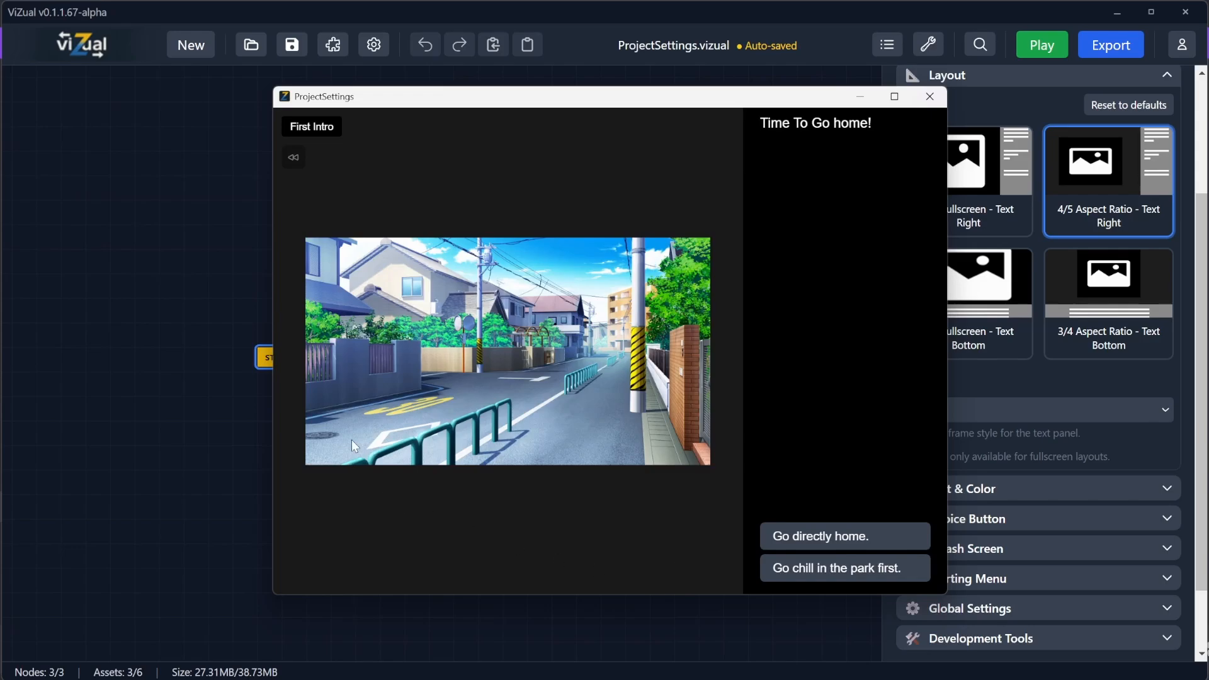
{"action": "left_click", "coordinate": [931, 93]}
Step: Select the 3/4 Aspect Ratio - Text Bottom layout and preview the First Intro scene
{"action": "left_click", "coordinate": [1074, 278]}
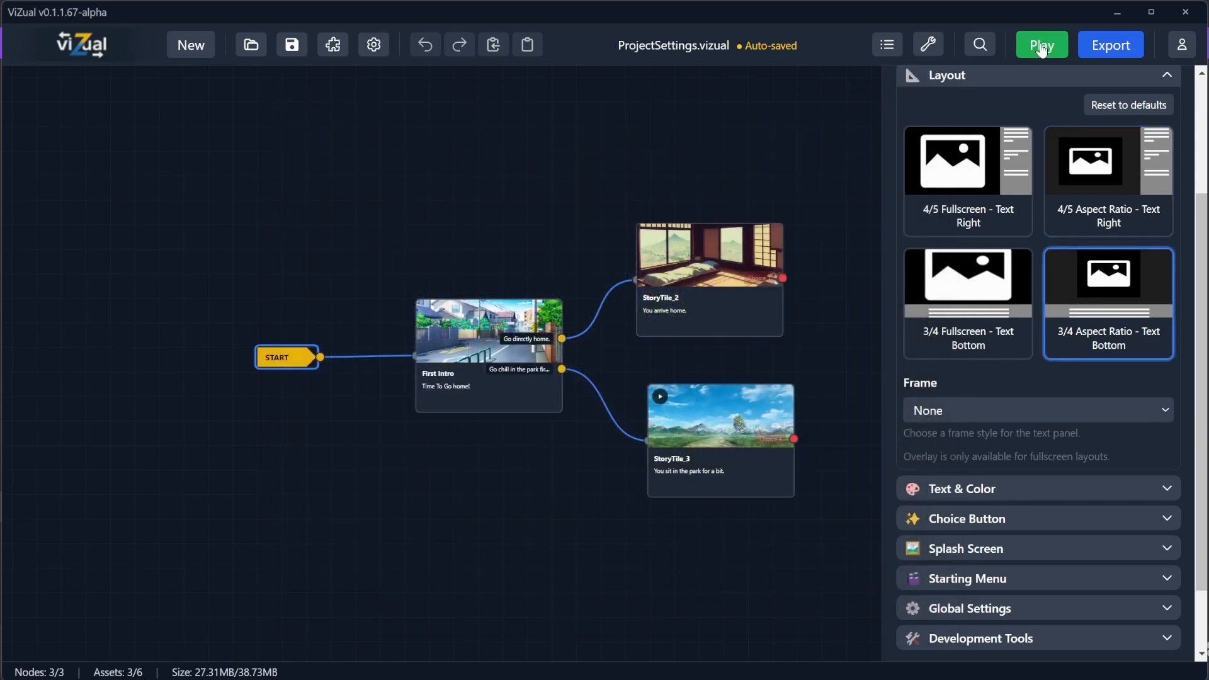
{"action": "left_click", "coordinate": [1042, 45]}
{"action": "left_click", "coordinate": [570, 331]}
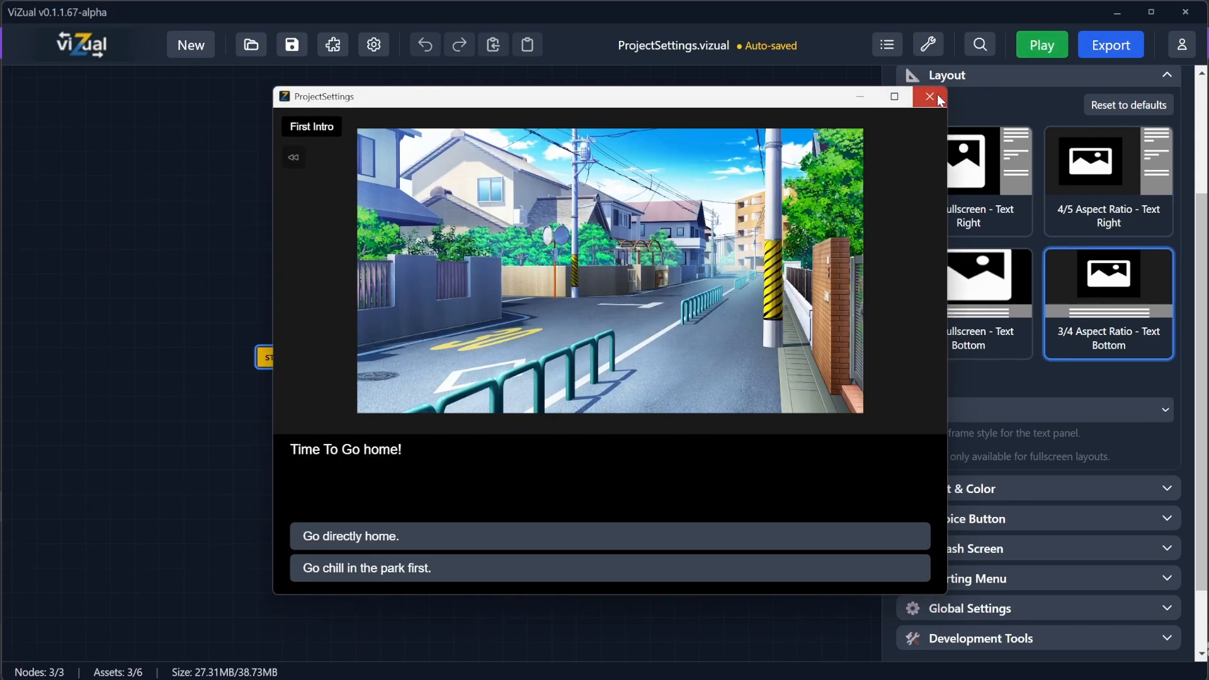
{"action": "left_click", "coordinate": [931, 96]}
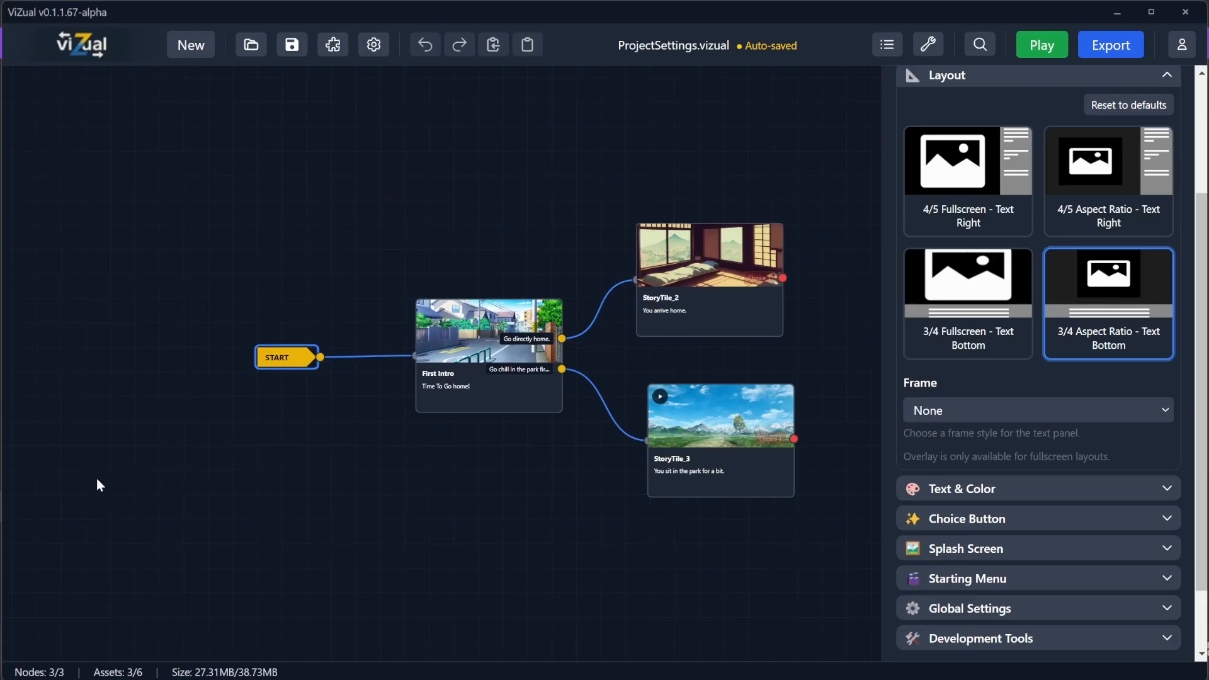
Step: Cycle through the layout presets, ending on the 3/4 Fullscreen - Text Bottom layout
{"action": "left_click", "coordinate": [951, 227]}
{"action": "left_click", "coordinate": [1109, 189]}
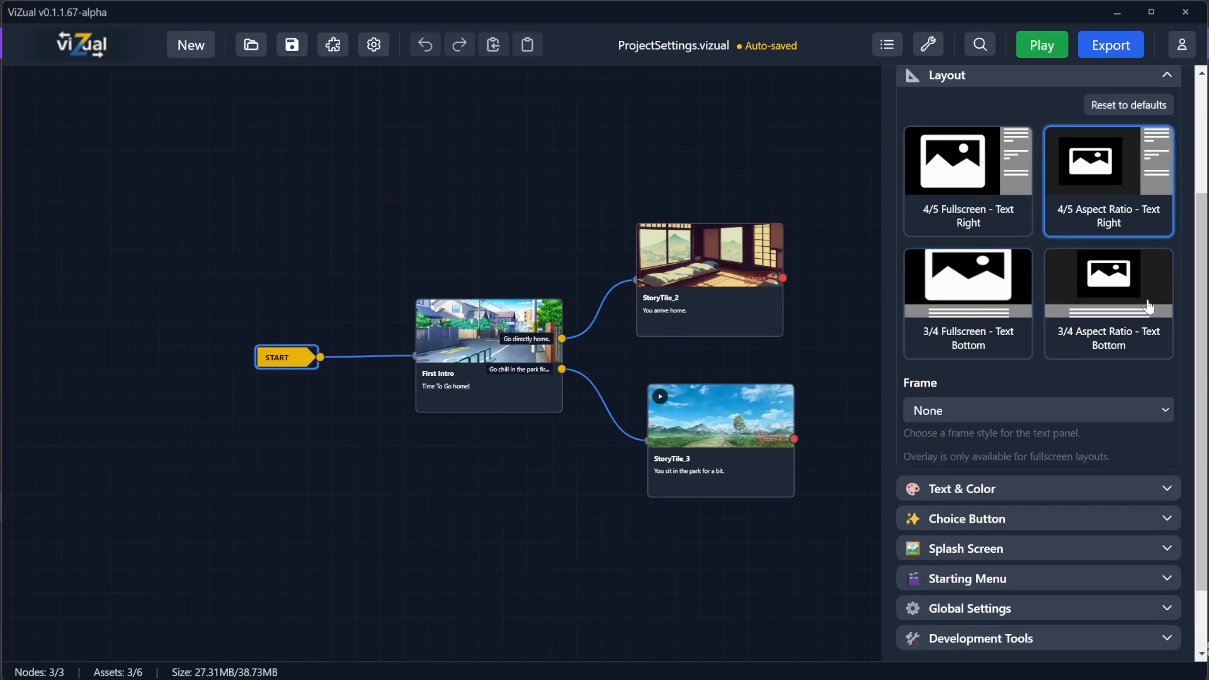
{"action": "left_click", "coordinate": [955, 277]}
{"action": "left_click", "coordinate": [943, 183]}
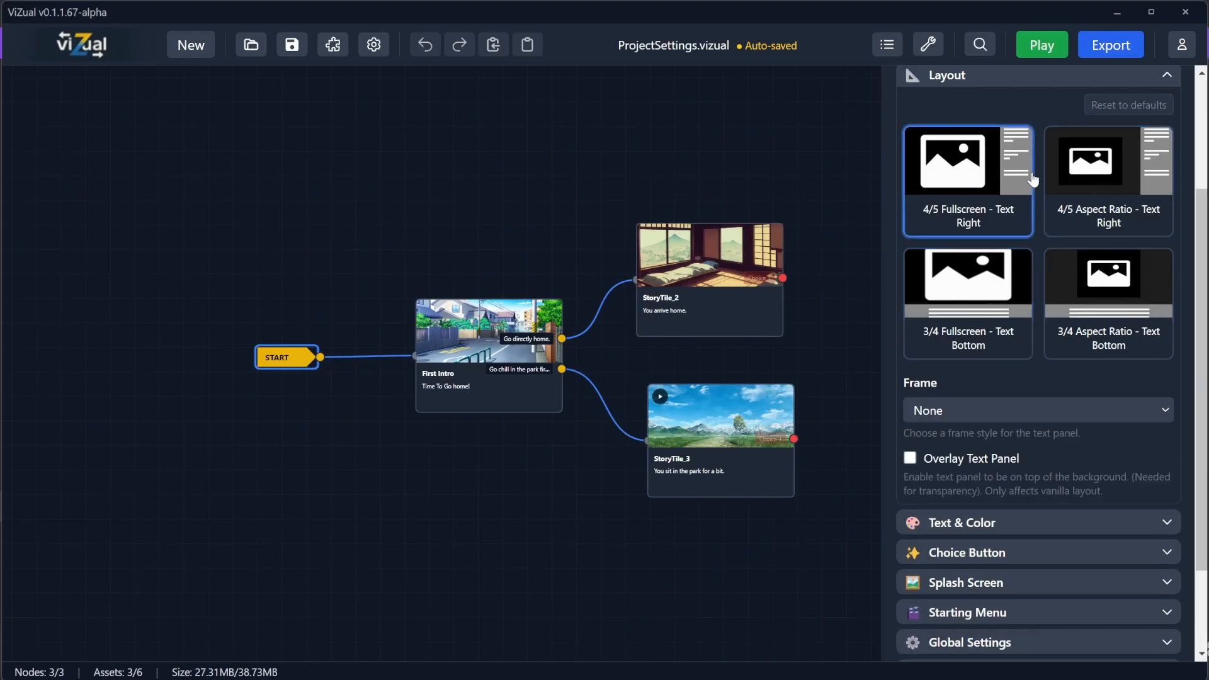
{"action": "left_click", "coordinate": [1090, 315]}
{"action": "left_click", "coordinate": [989, 283]}
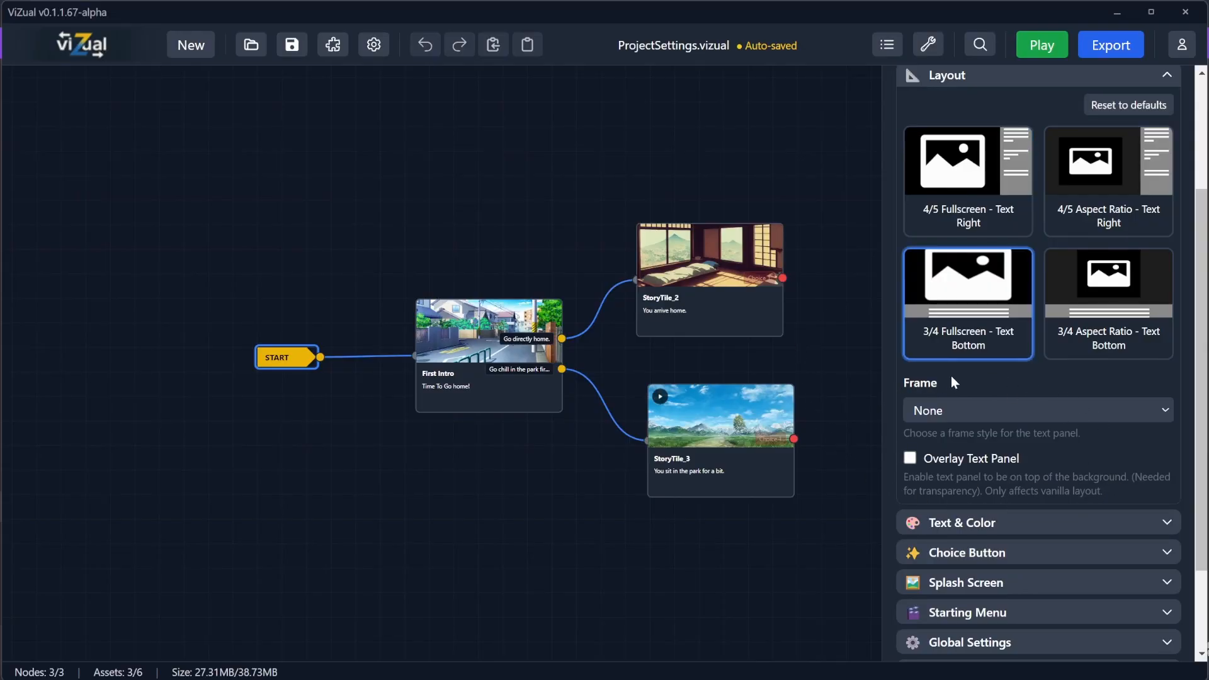
Step: Expand the Text & Color settings and preview the First Intro scene with the 3/4 Fullscreen - Text Bottom layout
{"action": "scroll", "coordinate": [1004, 414], "scroll_direction": "down", "scroll_amount": 3}
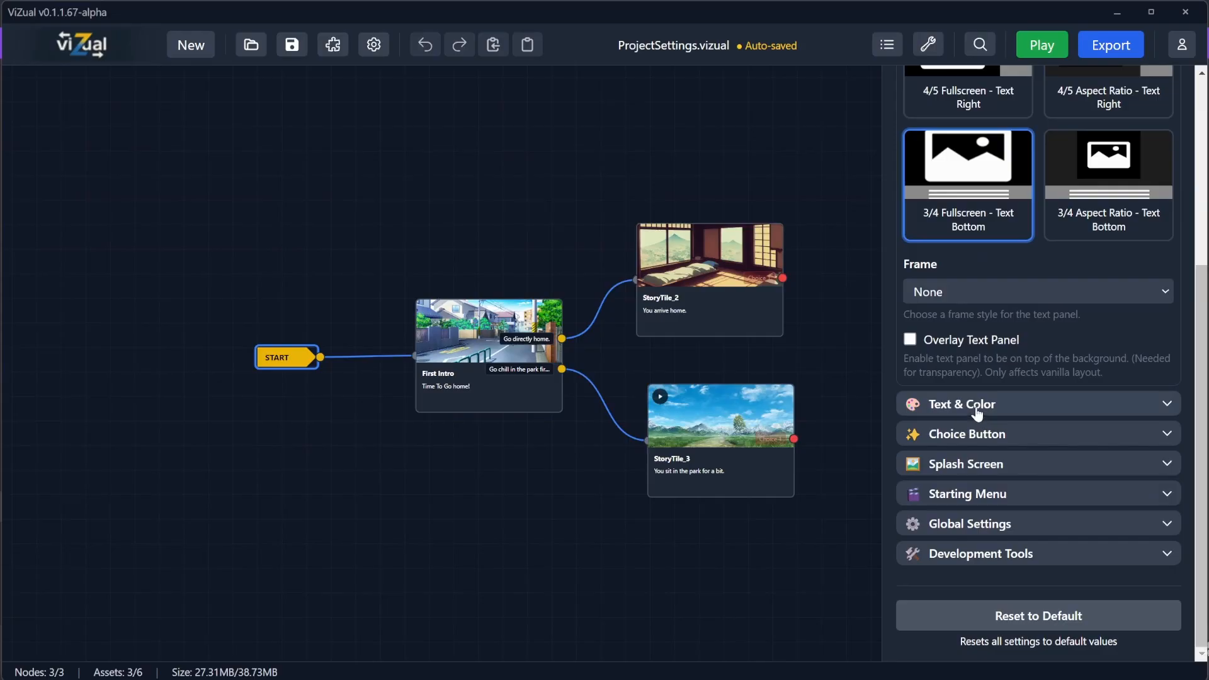
{"action": "left_click", "coordinate": [975, 411]}
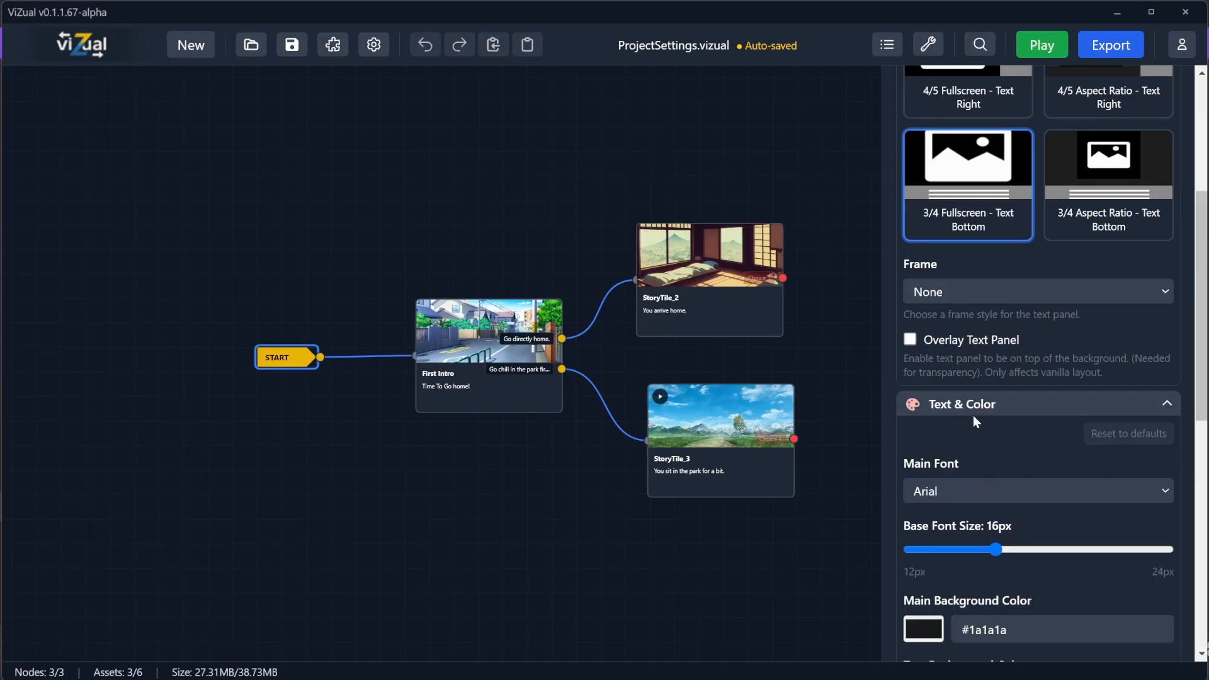
{"action": "scroll", "coordinate": [980, 415], "scroll_direction": "down", "scroll_amount": 4}
{"action": "left_click", "coordinate": [1041, 44]}
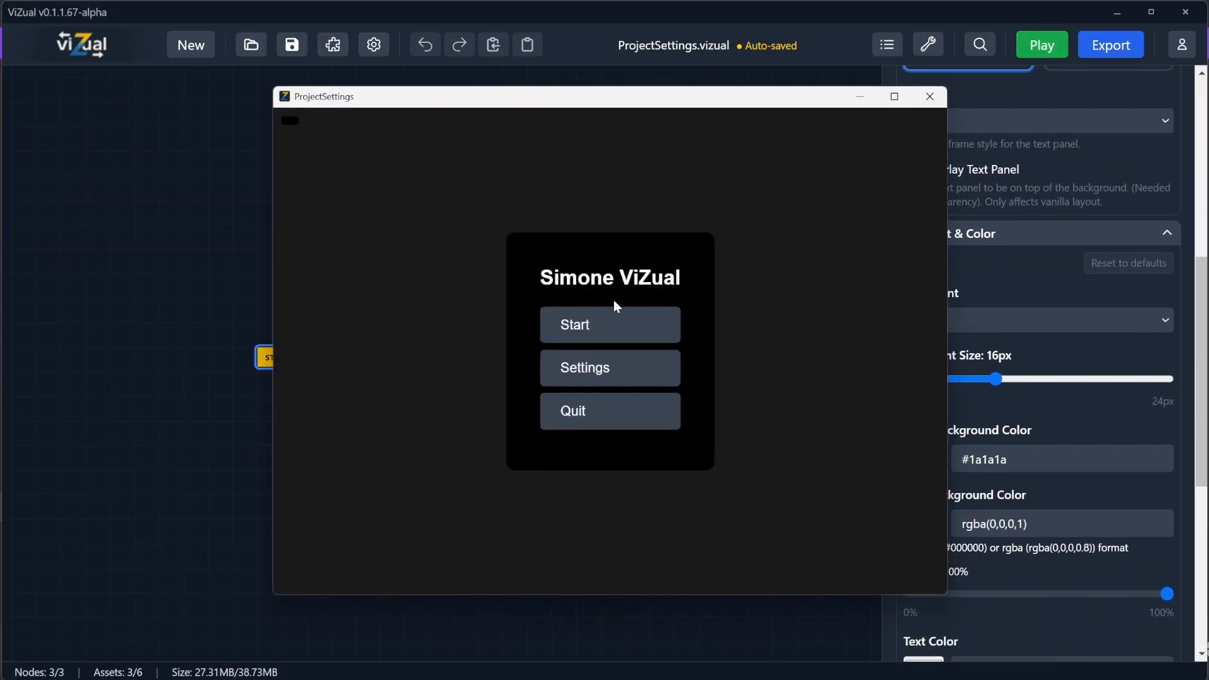
{"action": "left_click", "coordinate": [595, 321]}
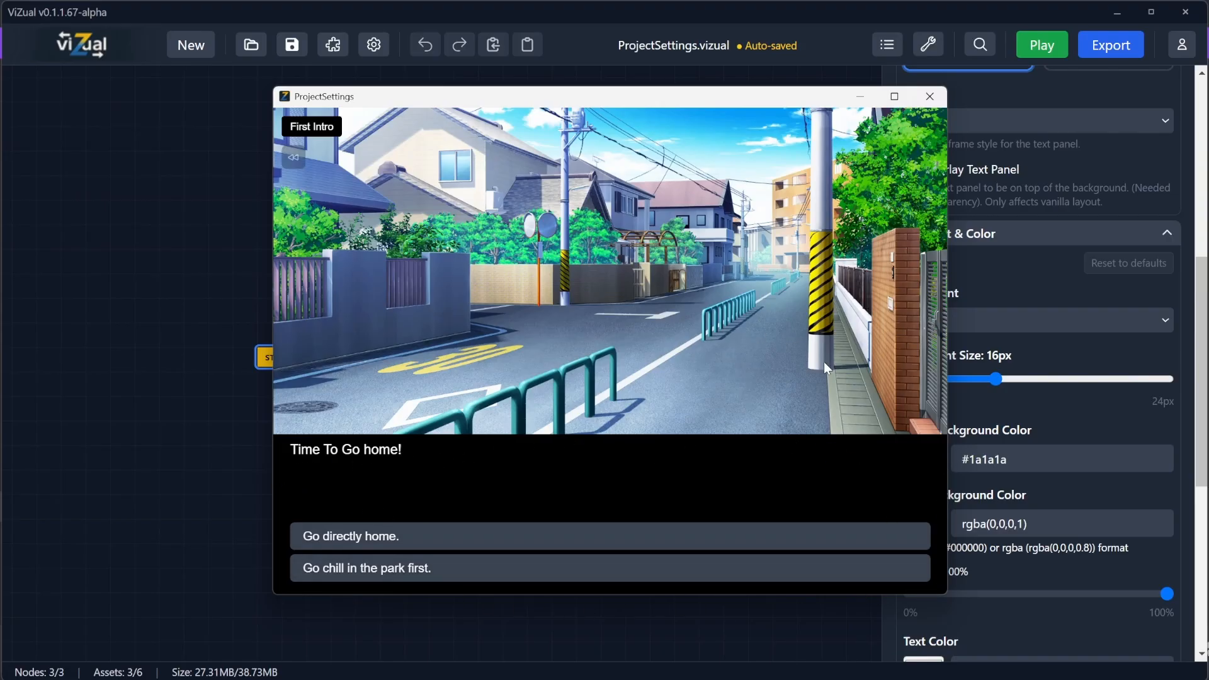
{"action": "left_click", "coordinate": [930, 96]}
Step: Set the main font to Impact and preview the First Intro scene
{"action": "scroll", "coordinate": [978, 357], "scroll_direction": "down", "scroll_amount": 1}
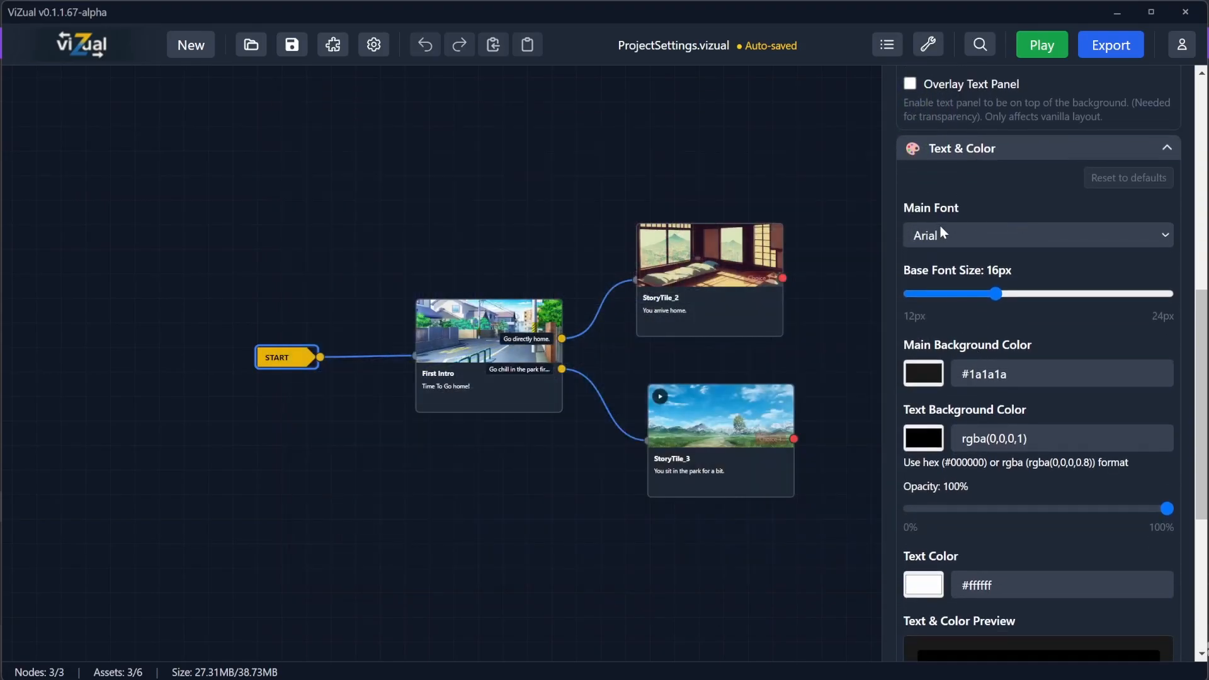
{"action": "left_click", "coordinate": [990, 234]}
{"action": "left_click", "coordinate": [944, 345]}
{"action": "left_click", "coordinate": [1042, 45]}
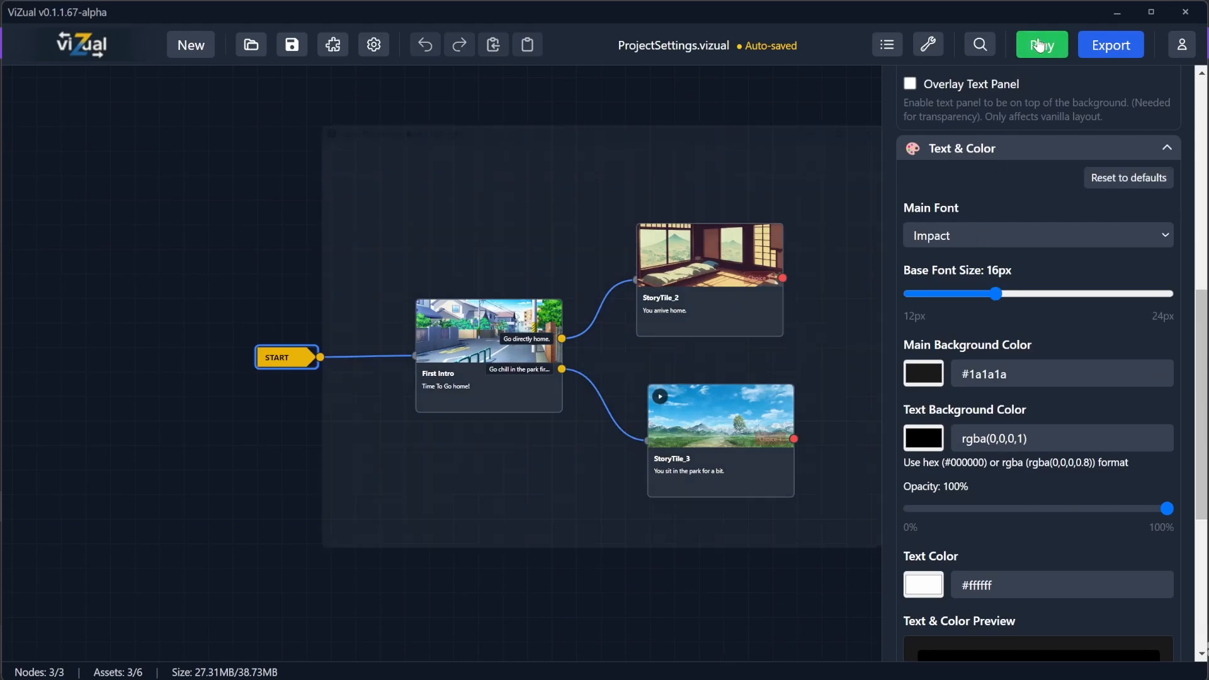
{"action": "left_click", "coordinate": [615, 332]}
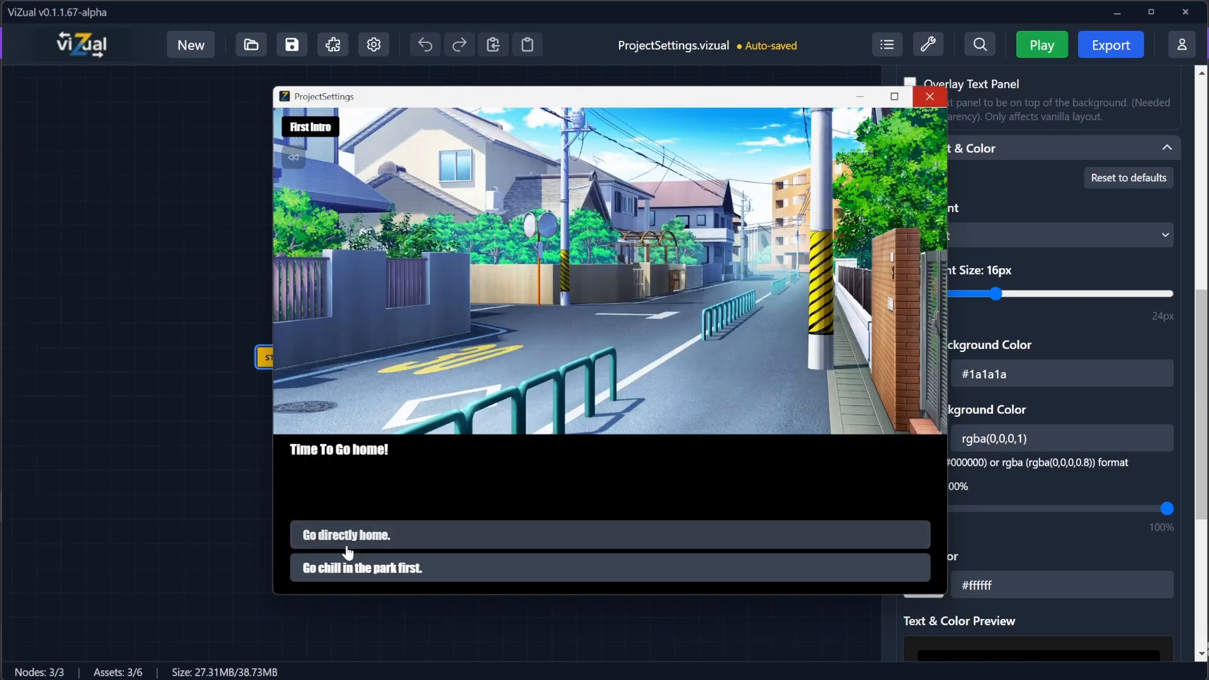
{"action": "left_click", "coordinate": [930, 98]}
Step: Preview the start menu and First Intro scene with the 3/4 Aspect Ratio - Text Bottom layout
{"action": "mouse_move", "coordinate": [996, 293]}
{"action": "left_mouse_down"}
{"action": "mouse_move", "coordinate": [1083, 293]}
{"action": "mouse_move", "coordinate": [993, 297]}
{"action": "left_mouse_up"}
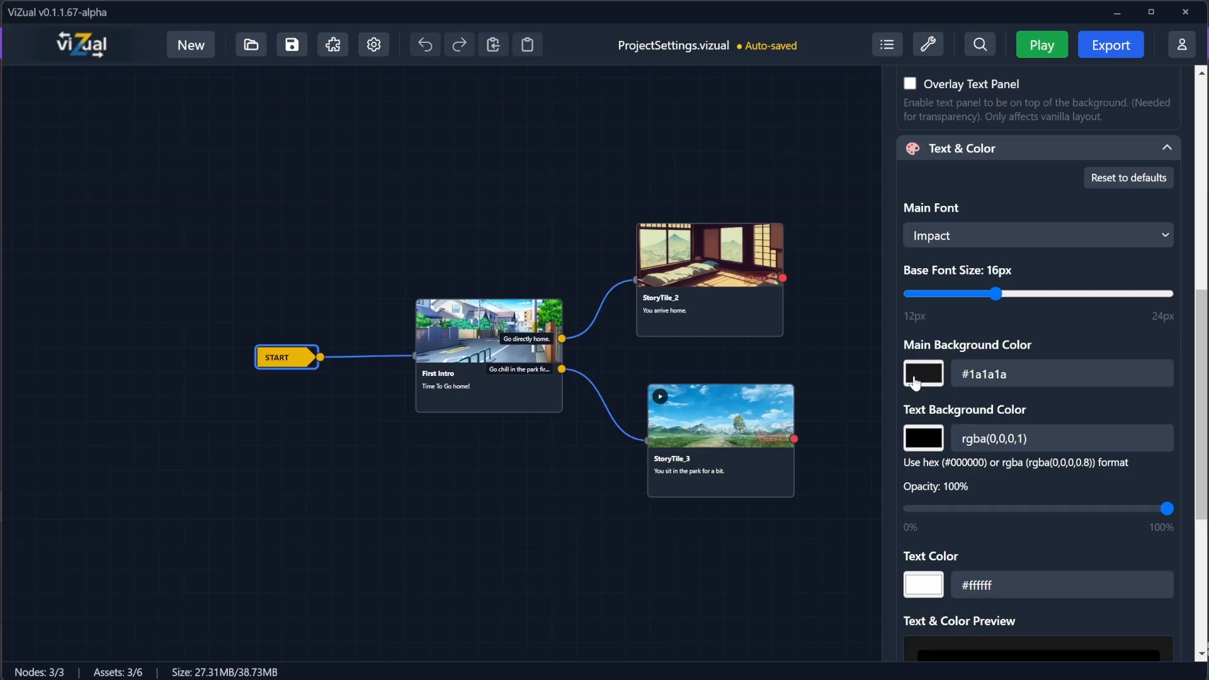
{"action": "scroll", "coordinate": [921, 387], "scroll_direction": "up", "scroll_amount": 4}
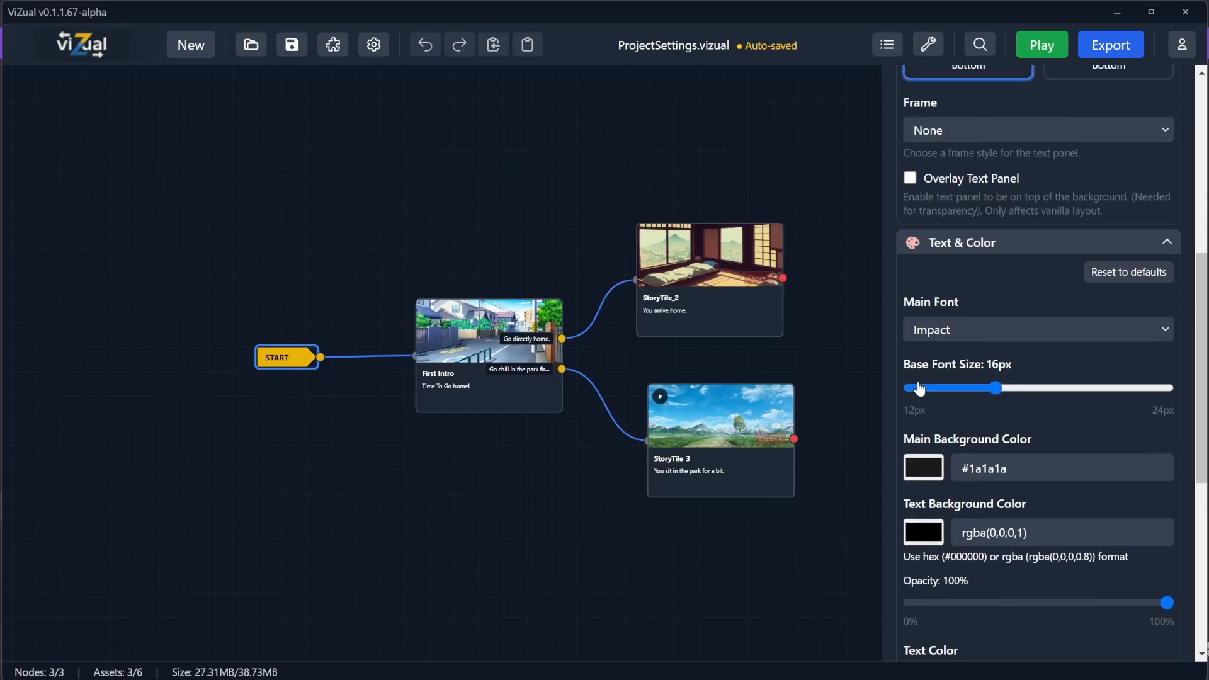
{"action": "left_click", "coordinate": [1035, 50]}
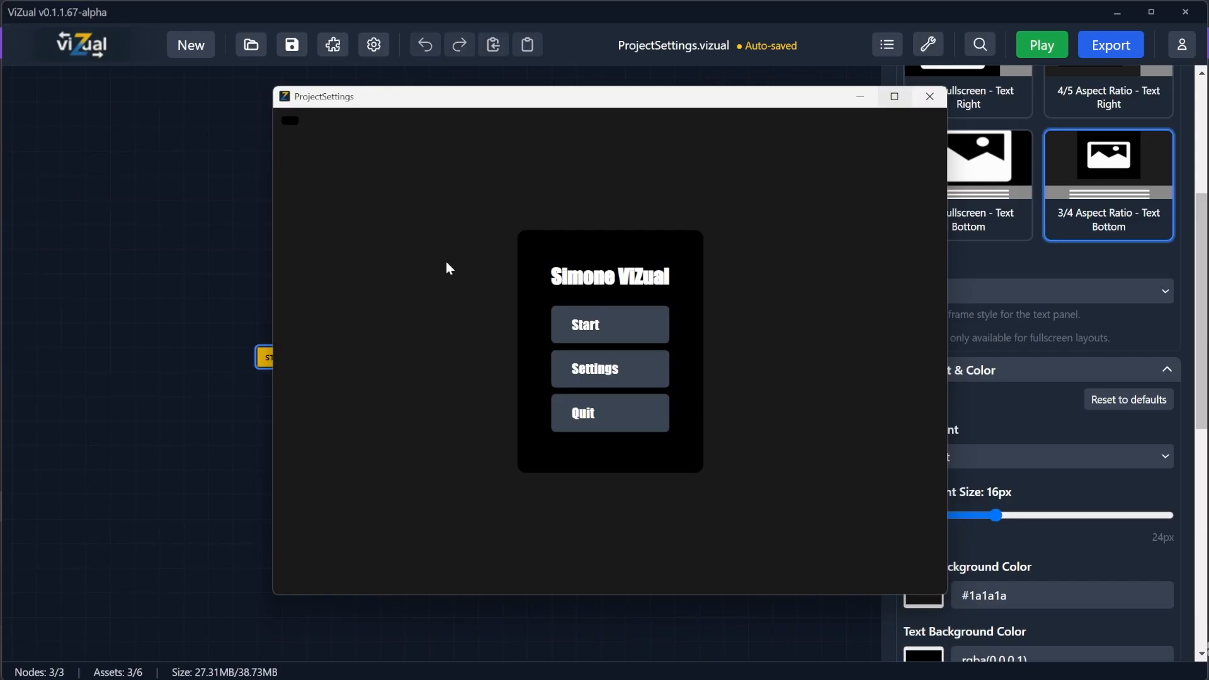
{"action": "left_click_drag", "start_coordinate": [752, 100], "coordinate": [564, 96]}
{"action": "left_click", "coordinate": [397, 319]}
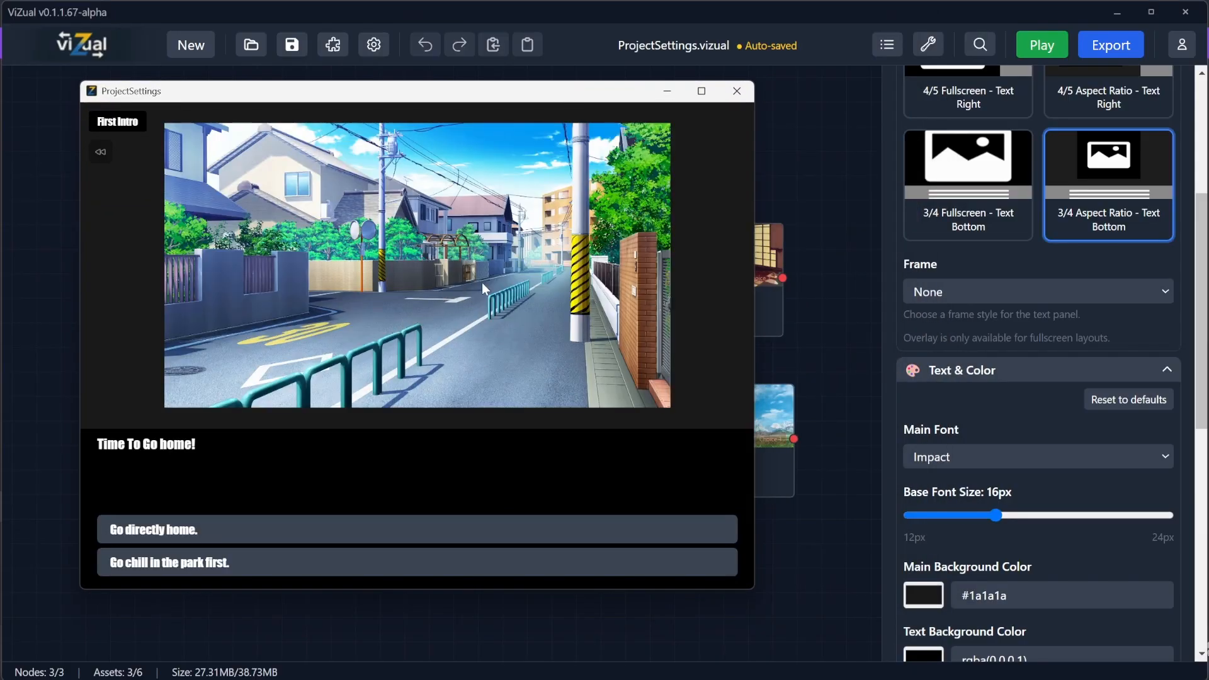
{"action": "left_click", "coordinate": [736, 93]}
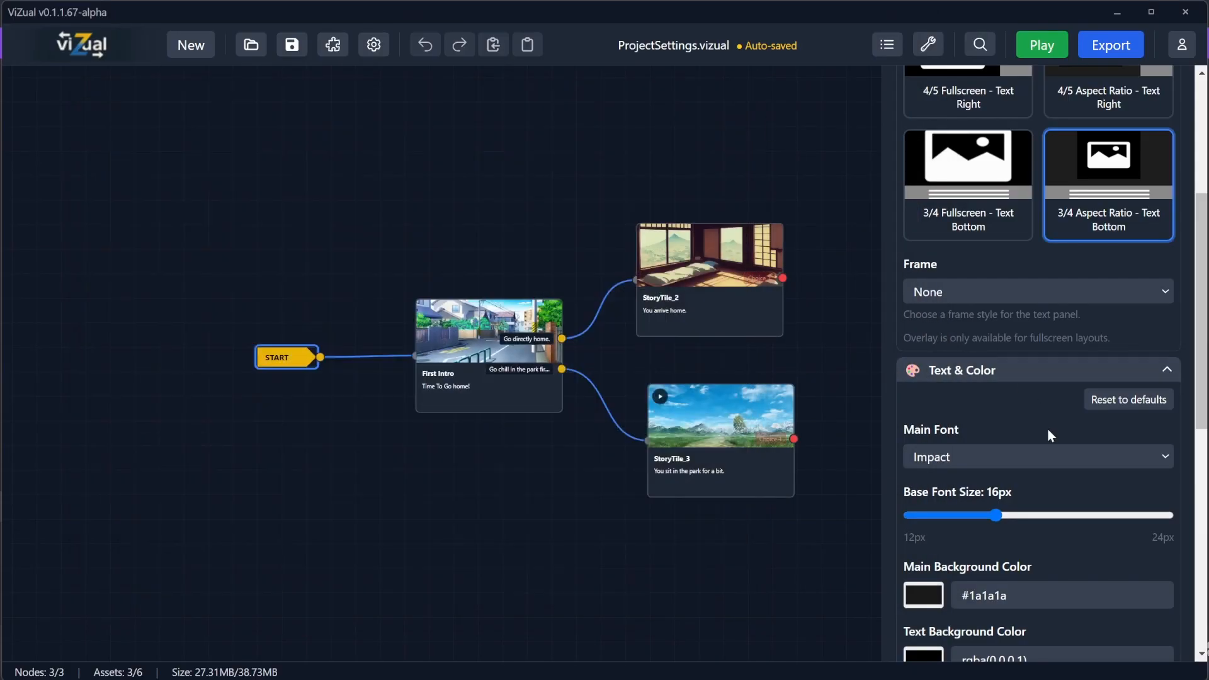
Step: Set the base font size to 14px
{"action": "scroll", "coordinate": [1048, 435], "scroll_direction": "down", "scroll_amount": 2}
{"action": "scroll", "coordinate": [942, 475], "scroll_direction": "down", "scroll_amount": 5}
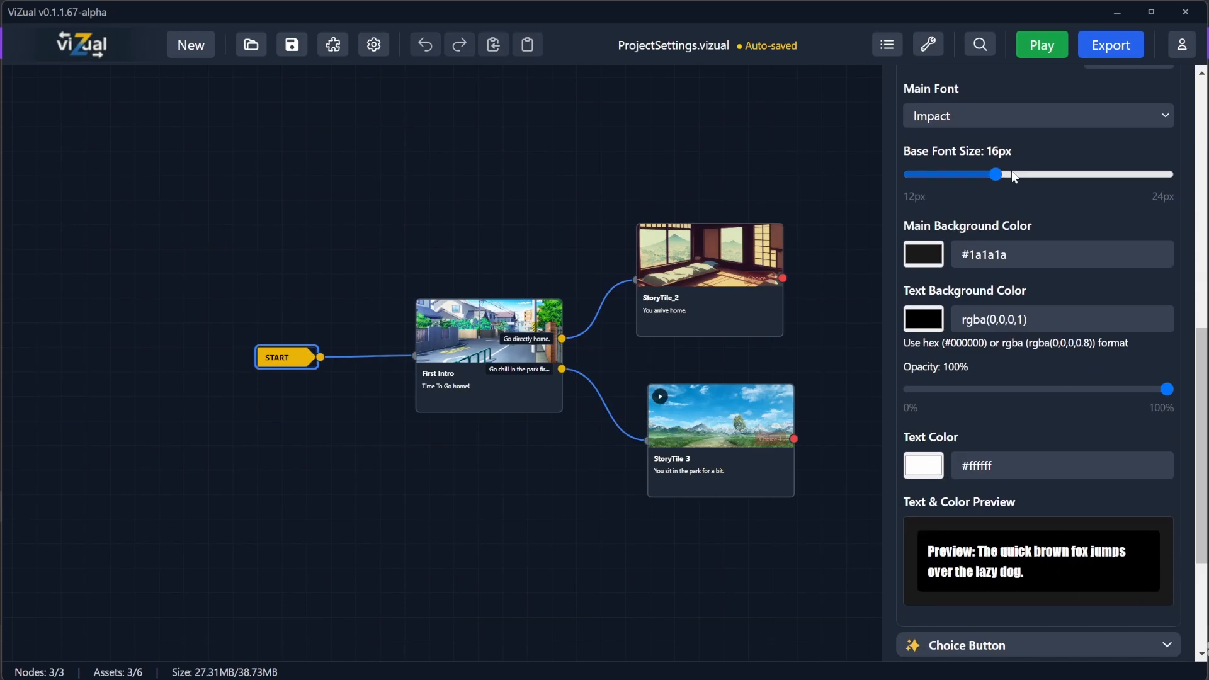
{"action": "left_click_drag", "start_coordinate": [1013, 174], "coordinate": [953, 181]}
Step: Set the main background color to #ff0000 and preview the First Intro scene
{"action": "left_click", "coordinate": [923, 253]}
{"action": "left_click", "coordinate": [1037, 309]}
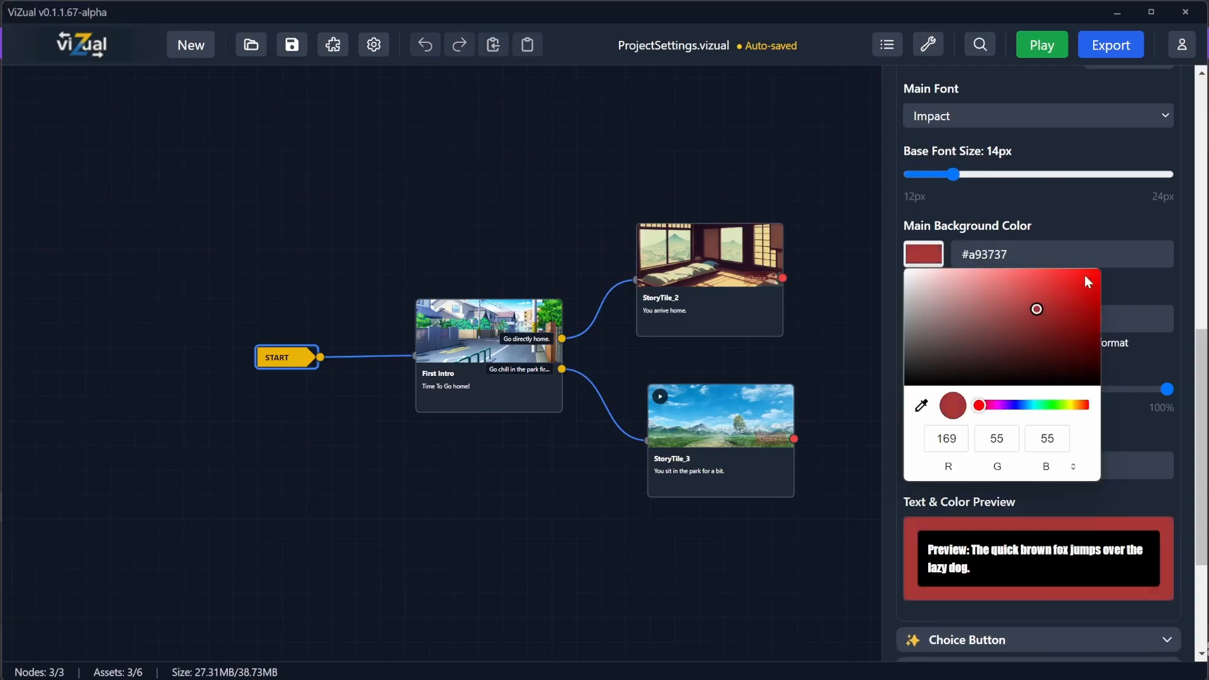
{"action": "left_click_drag", "start_coordinate": [1085, 276], "coordinate": [1101, 270]}
{"action": "left_click", "coordinate": [1038, 224]}
{"action": "left_click", "coordinate": [1041, 44]}
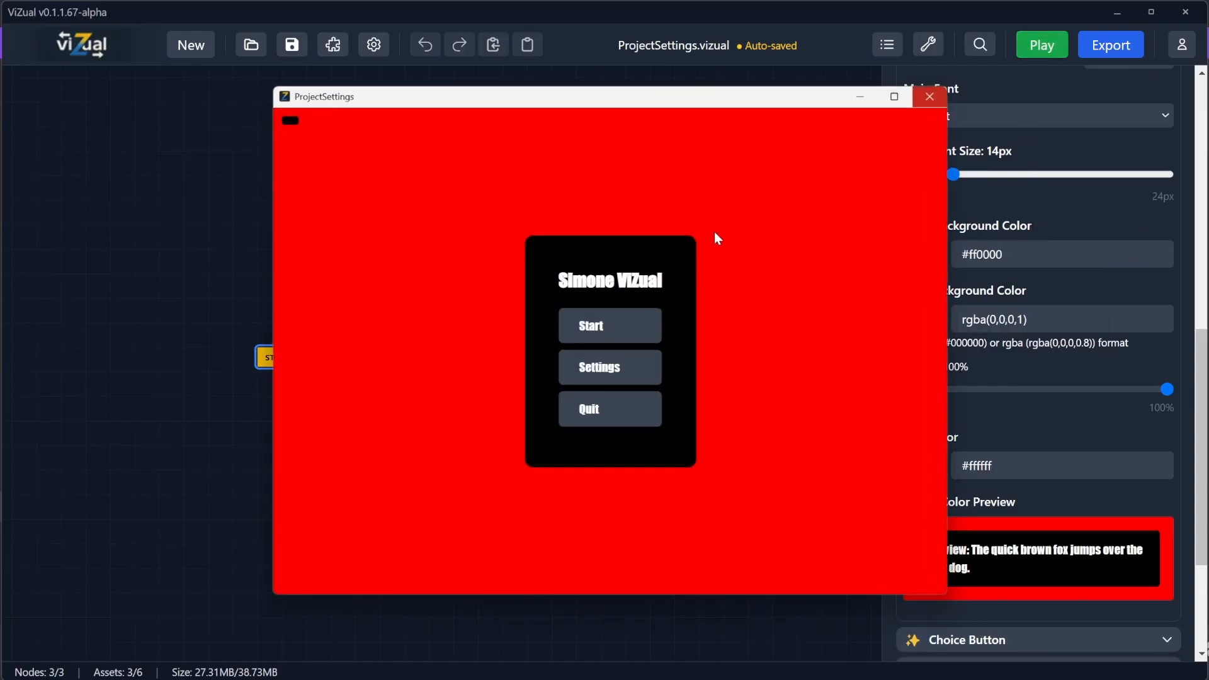
{"action": "left_click", "coordinate": [588, 320]}
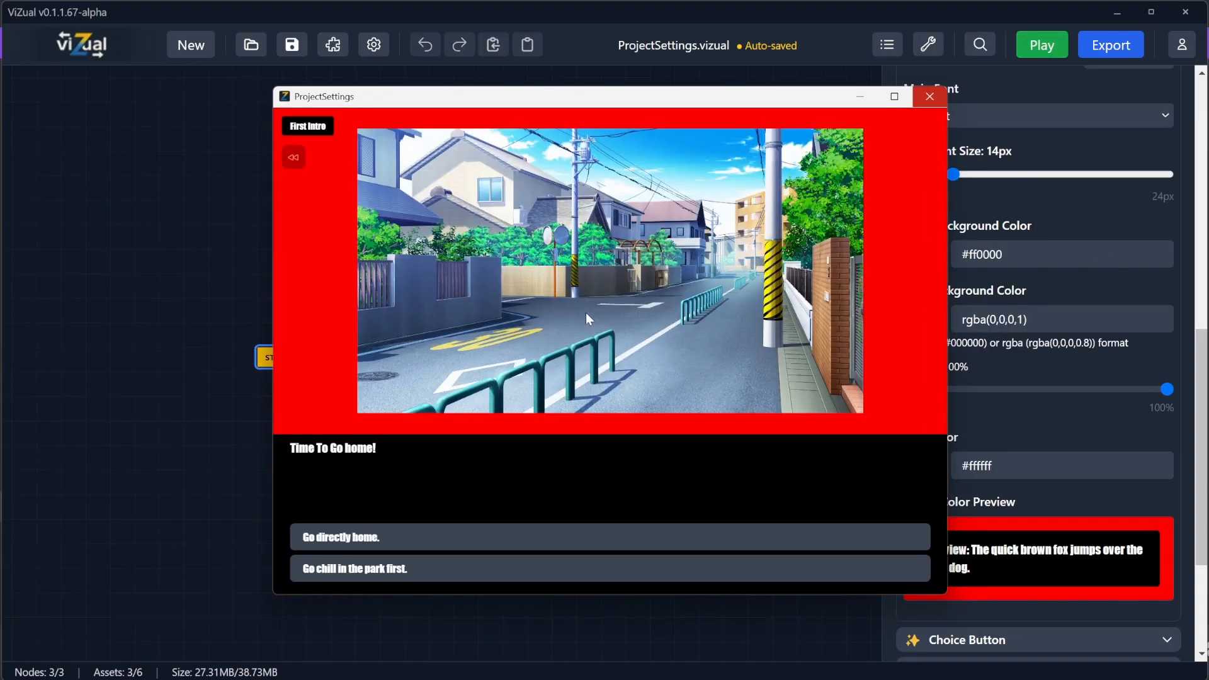
{"action": "left_click", "coordinate": [930, 96]}
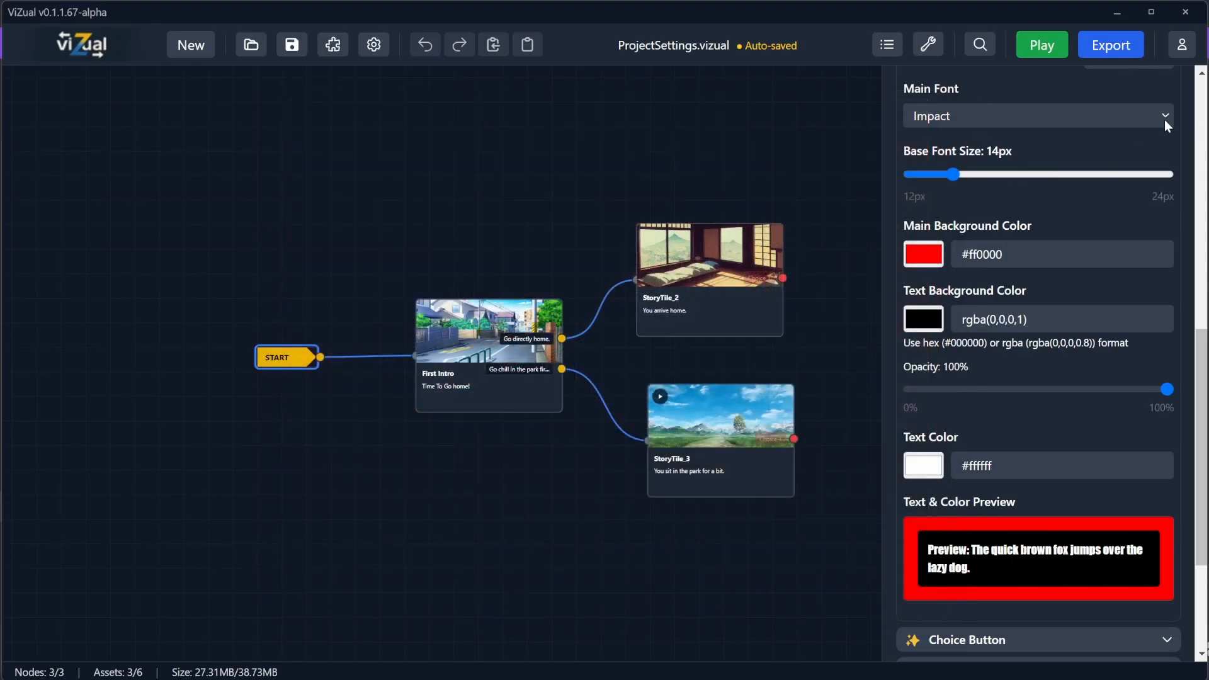
Step: Reset the Text & Color settings to defaults
{"action": "scroll", "coordinate": [1141, 124], "scroll_direction": "up", "scroll_amount": 1}
{"action": "left_click", "coordinate": [1128, 145]}
{"action": "scroll", "coordinate": [983, 294], "scroll_direction": "down", "scroll_amount": 3}
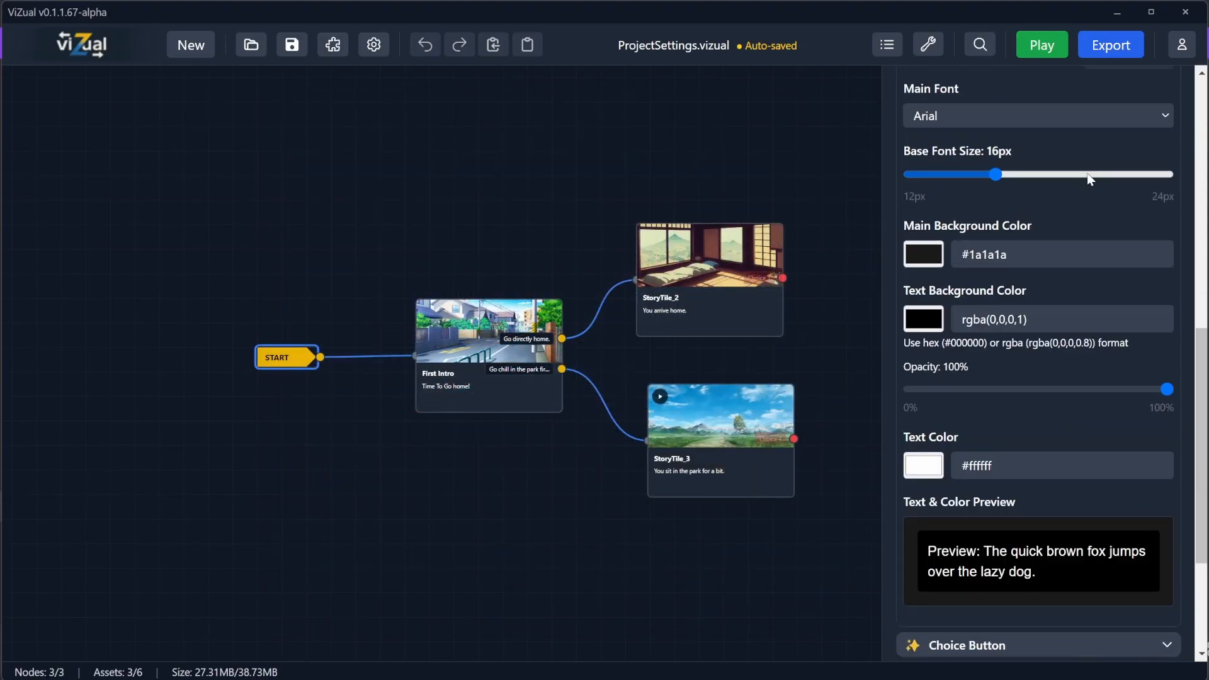
Step: Set the text background color to rgba(57, 75, 111, 0.6) at 60% opacity and preview the First Intro scene
{"action": "scroll", "coordinate": [1021, 181], "scroll_direction": "down", "scroll_amount": 1}
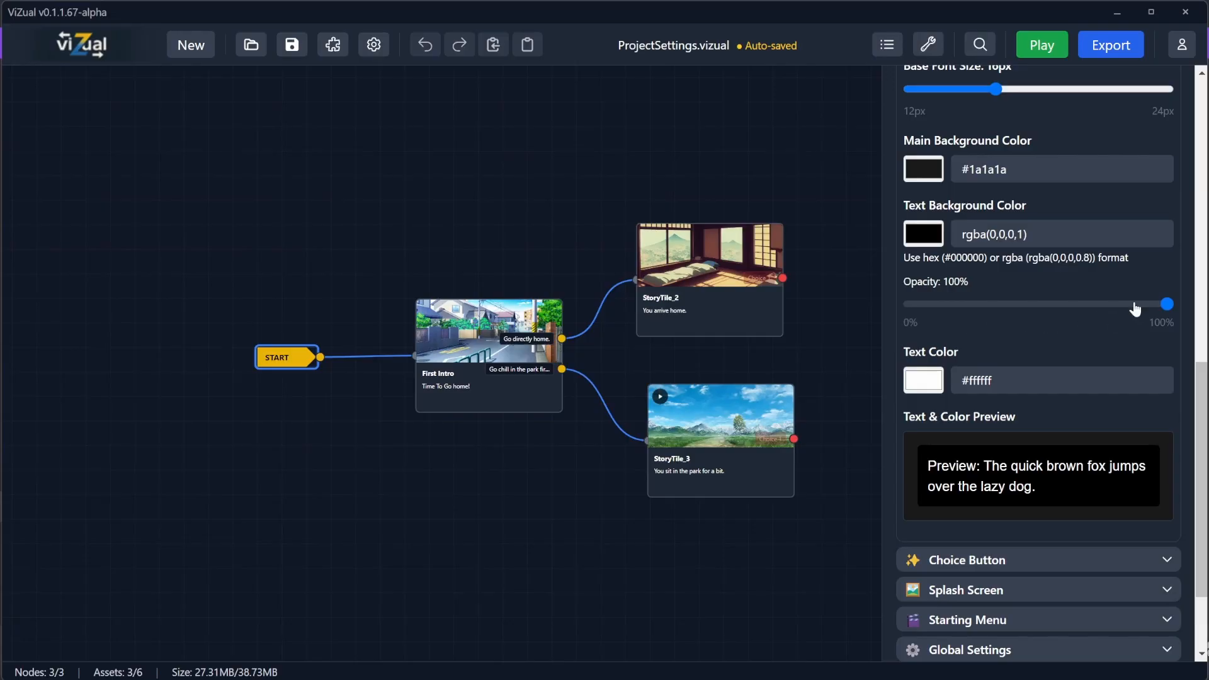
{"action": "left_click", "coordinate": [921, 244]}
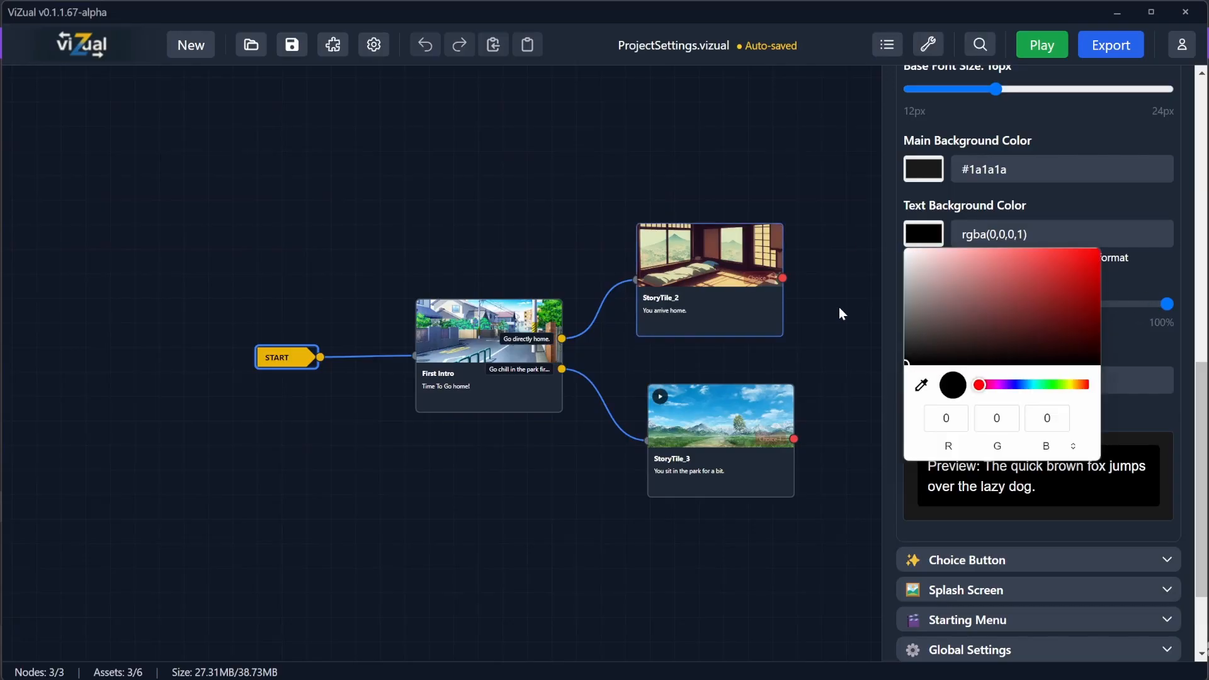
{"action": "left_click", "coordinate": [1022, 384]}
{"action": "mouse_move", "coordinate": [1021, 326]}
{"action": "left_mouse_down"}
{"action": "mouse_move", "coordinate": [1055, 329]}
{"action": "mouse_move", "coordinate": [1004, 318]}
{"action": "left_mouse_up"}
{"action": "left_click", "coordinate": [1162, 281]}
{"action": "left_click_drag", "start_coordinate": [1164, 317], "coordinate": [1071, 315]}
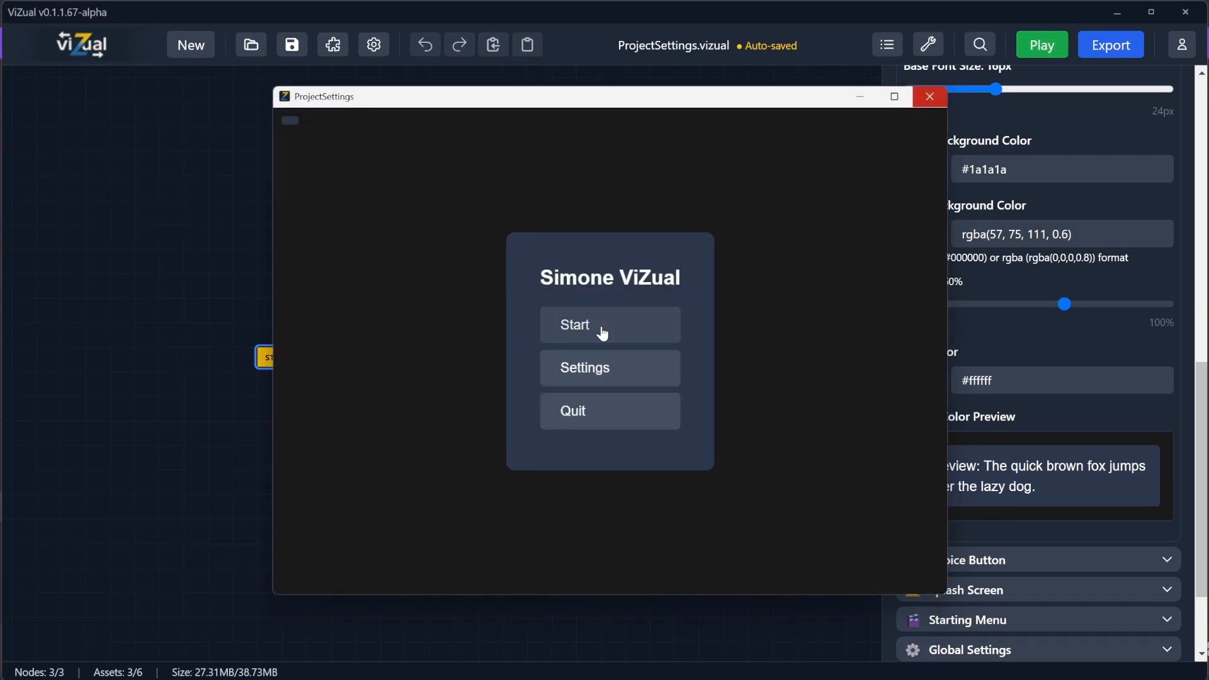
{"action": "left_click", "coordinate": [601, 332]}
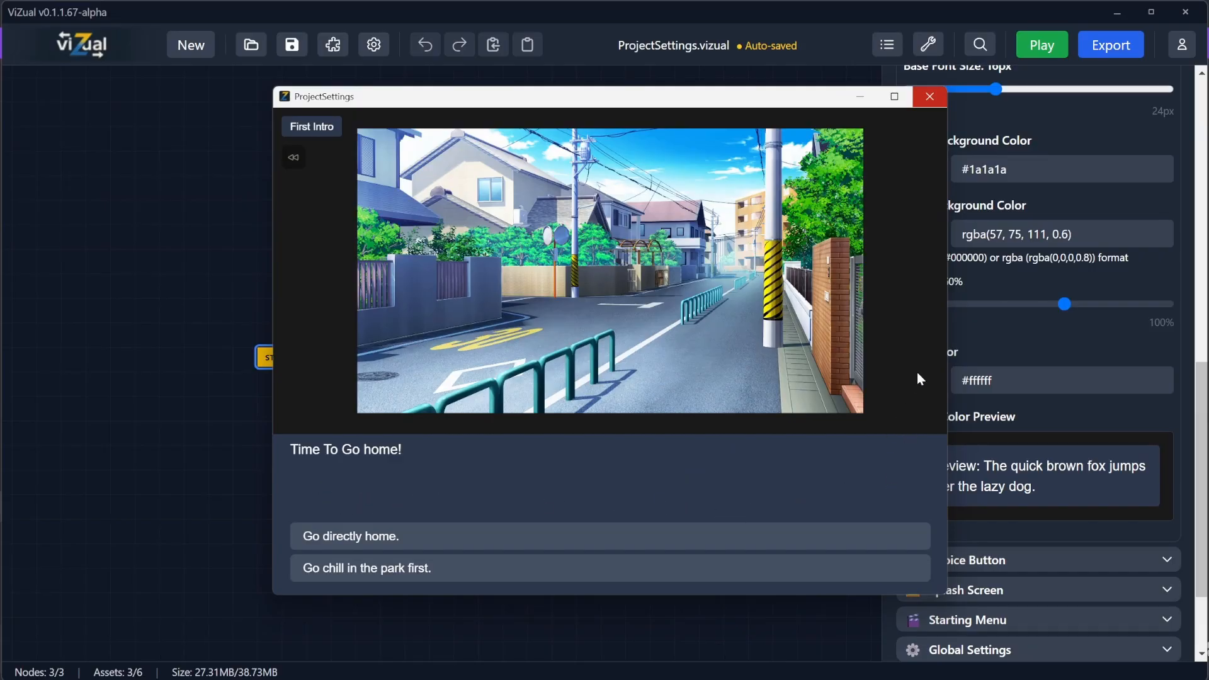
{"action": "left_click", "coordinate": [930, 96]}
Step: Change the main background color to #ff0000 and preview the start menu and First Intro scene
{"action": "left_click", "coordinate": [923, 169]}
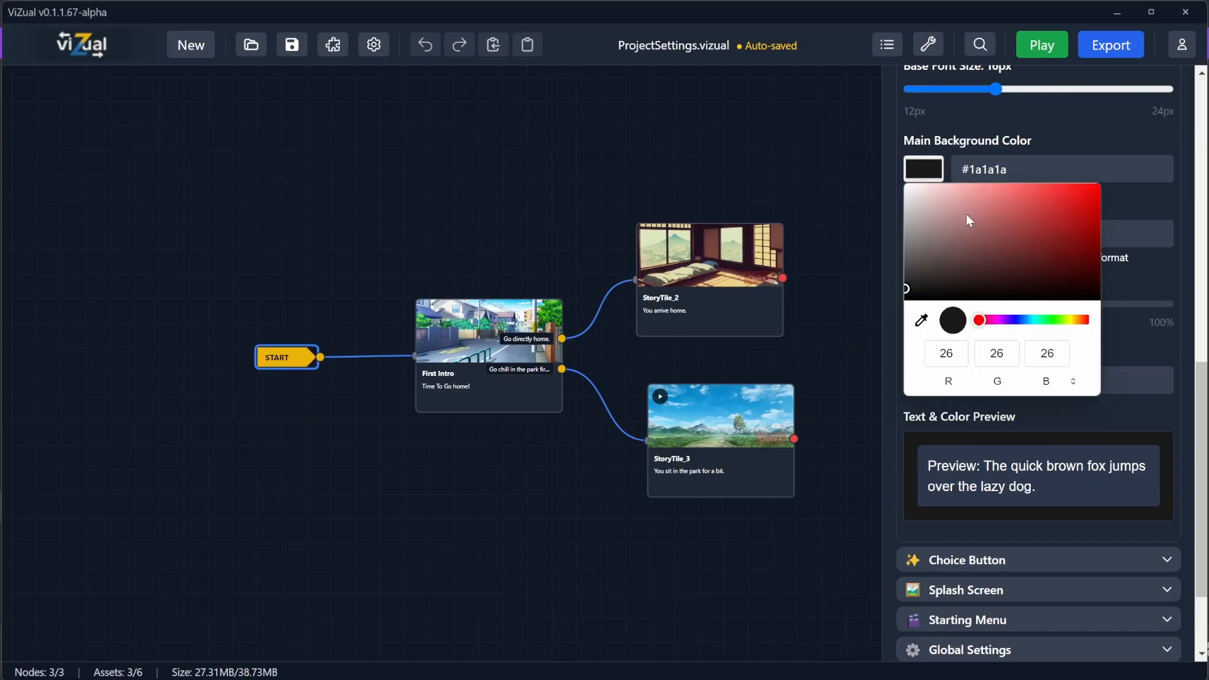
{"action": "left_click_drag", "start_coordinate": [967, 215], "coordinate": [1152, 135]}
{"action": "left_click", "coordinate": [1042, 46]}
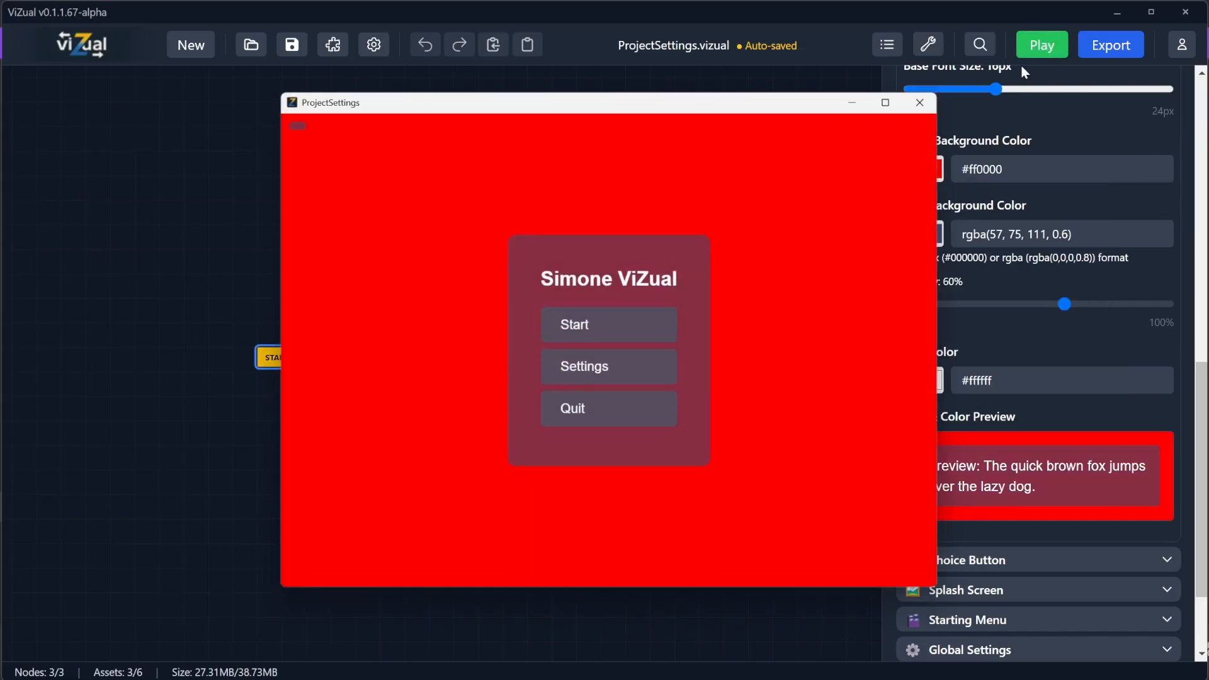
{"action": "left_click", "coordinate": [605, 330]}
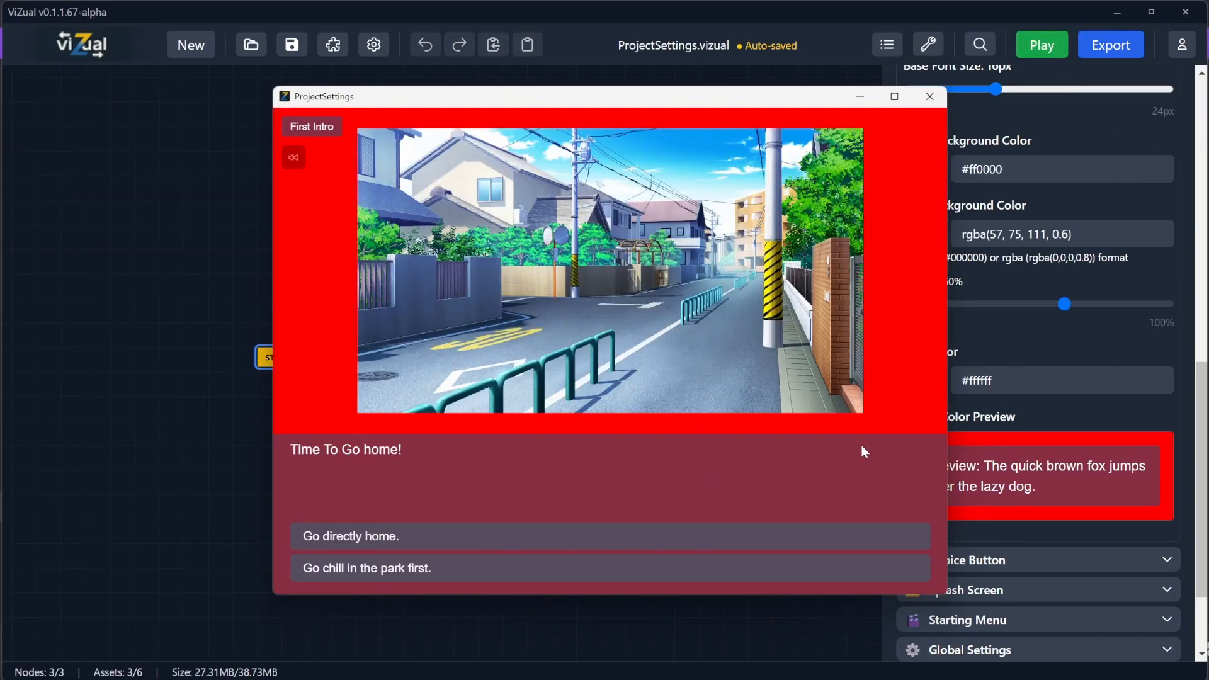
{"action": "left_click", "coordinate": [933, 95]}
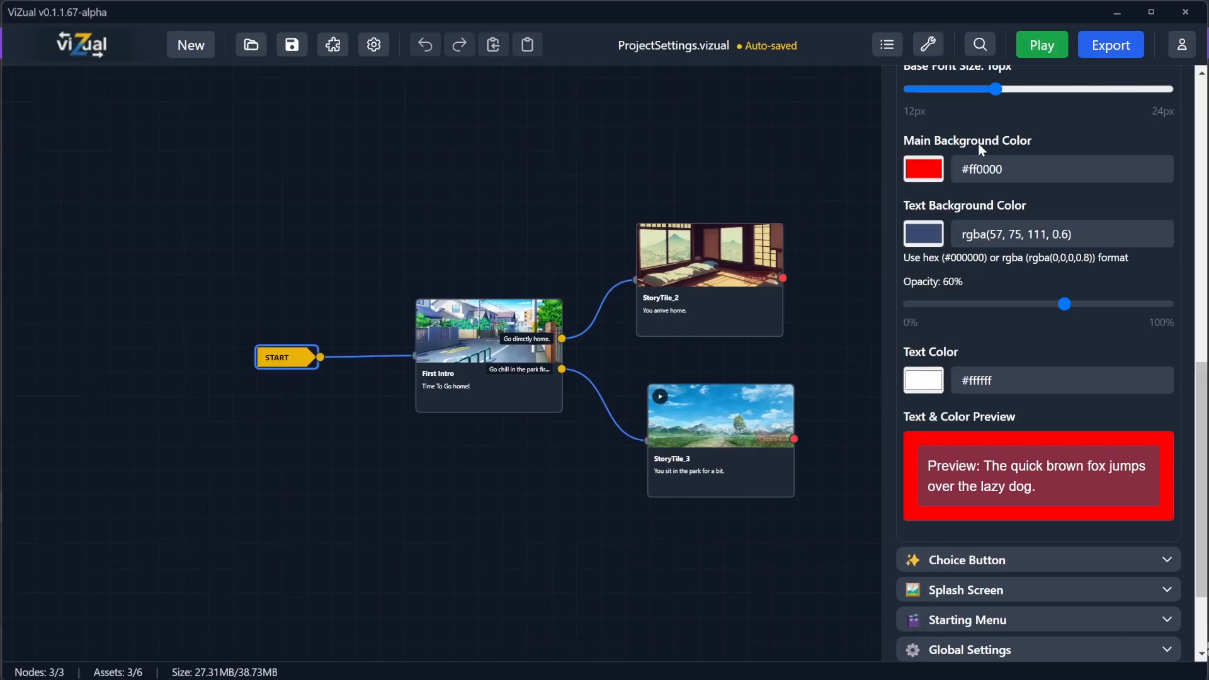
Step: Reset the Text & Color settings to defaults and set the text background to rgba(20, 58, 92, 0.6) at 60% opacity
{"action": "scroll", "coordinate": [1033, 164], "scroll_direction": "up", "scroll_amount": 4}
{"action": "left_click", "coordinate": [1115, 231]}
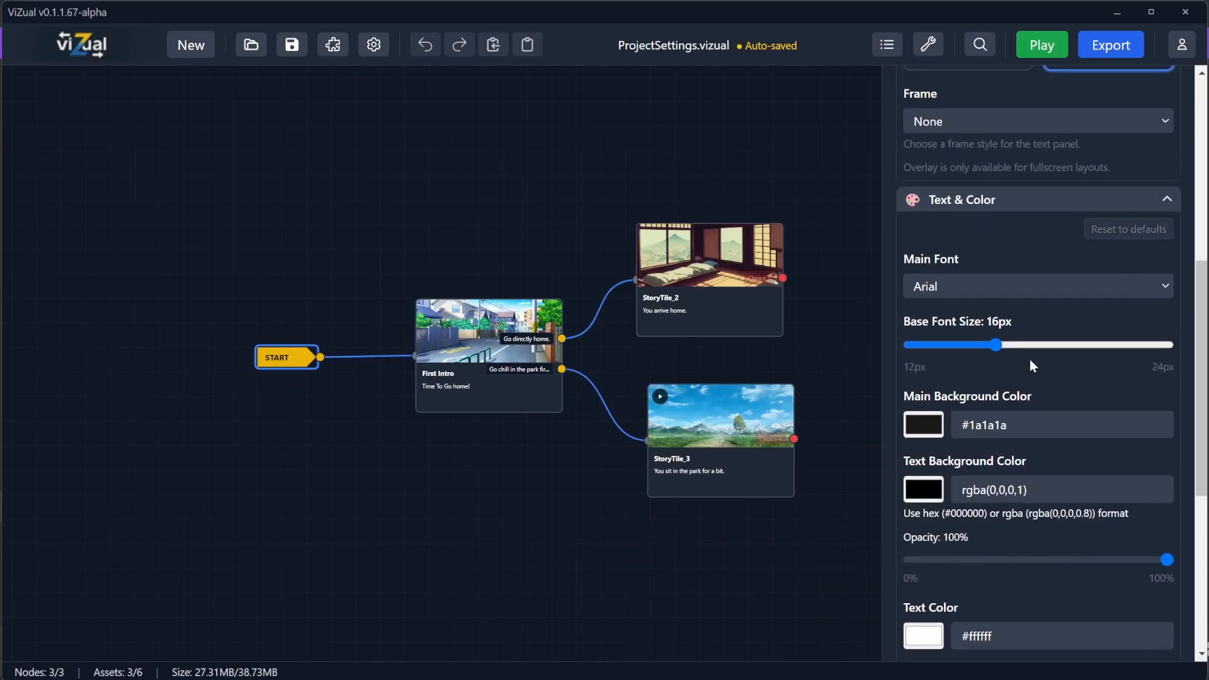
{"action": "scroll", "coordinate": [1033, 366], "scroll_direction": "down", "scroll_amount": 2}
{"action": "left_click_drag", "start_coordinate": [1168, 475], "coordinate": [1063, 501]}
{"action": "left_click", "coordinate": [924, 411]}
{"action": "left_click", "coordinate": [1027, 555]}
{"action": "left_click", "coordinate": [1072, 376]}
{"action": "scroll", "coordinate": [1045, 524], "scroll_direction": "down", "scroll_amount": 3}
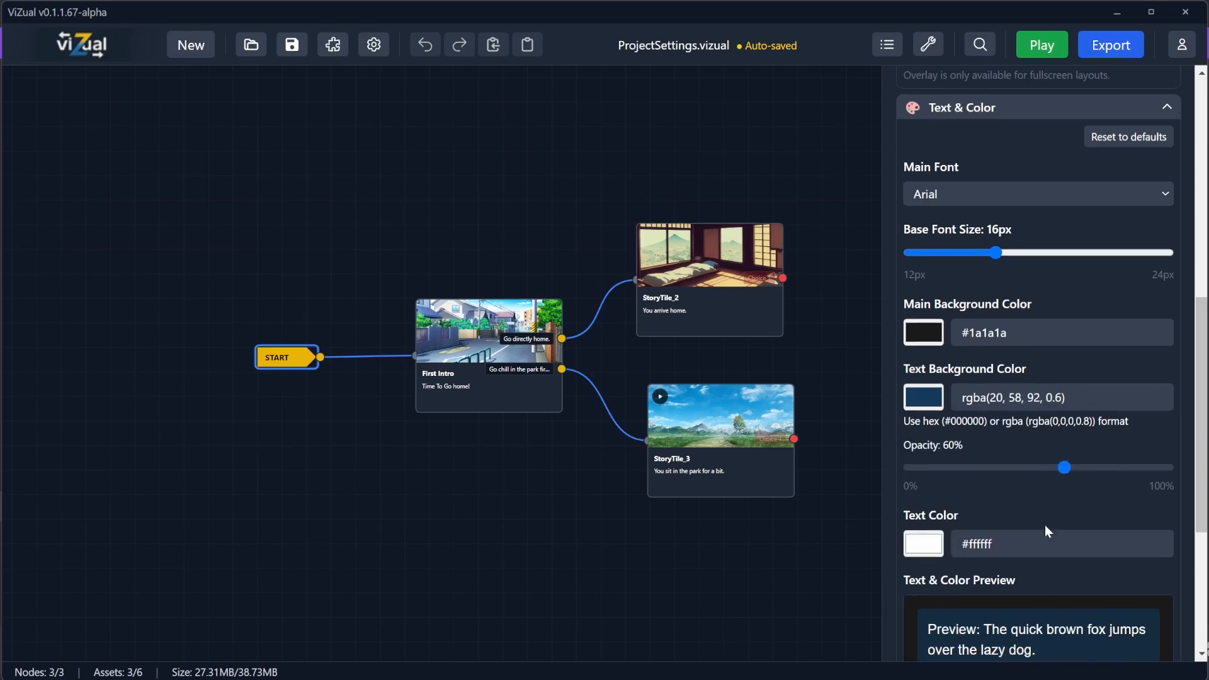
Step: Set the text color to orange #ffa200
{"action": "scroll", "coordinate": [1029, 497], "scroll_direction": "up", "scroll_amount": 2}
{"action": "scroll", "coordinate": [991, 469], "scroll_direction": "up", "scroll_amount": 5}
{"action": "scroll", "coordinate": [991, 467], "scroll_direction": "down", "scroll_amount": 6}
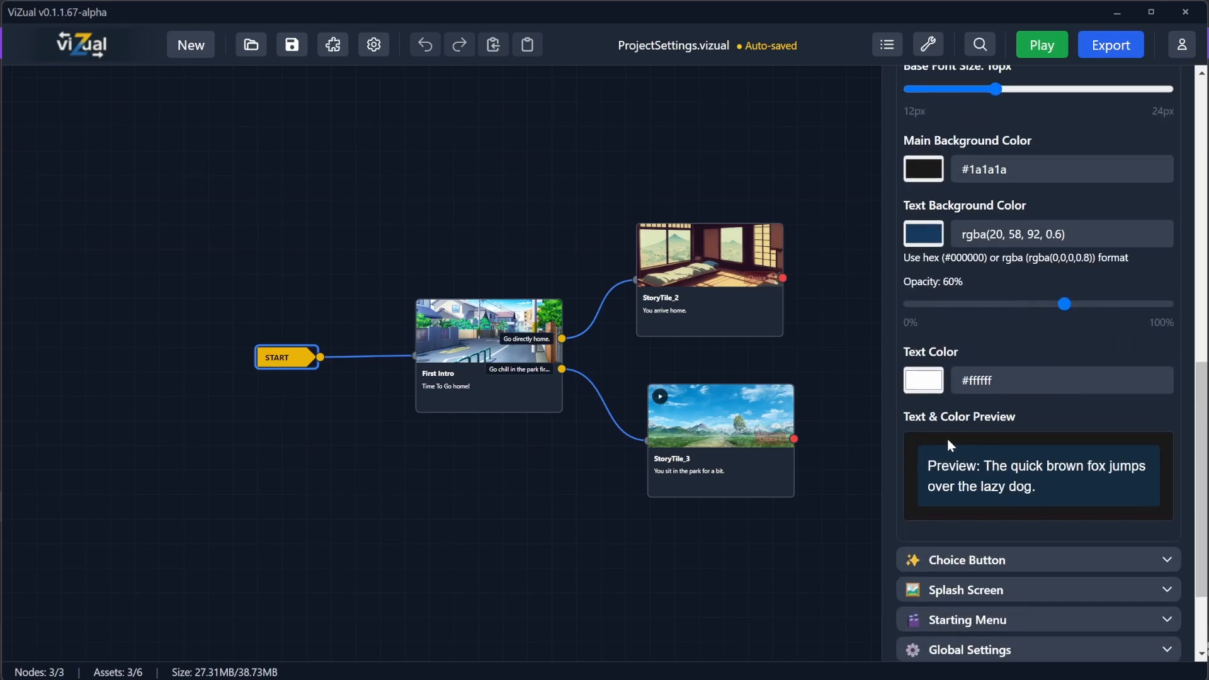
{"action": "left_click", "coordinate": [924, 380]}
{"action": "left_click_drag", "start_coordinate": [1063, 531], "coordinate": [1075, 531]}
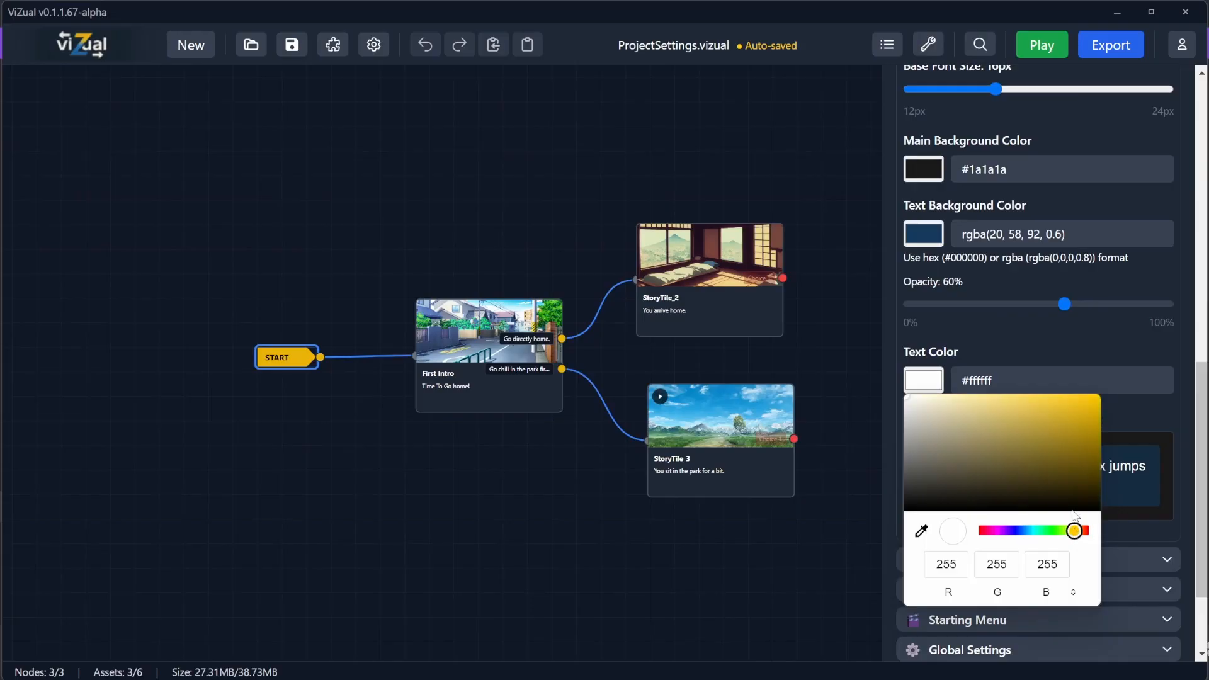
{"action": "left_click_drag", "start_coordinate": [1081, 430], "coordinate": [1135, 377]}
{"action": "left_click_drag", "start_coordinate": [1074, 532], "coordinate": [1078, 531]}
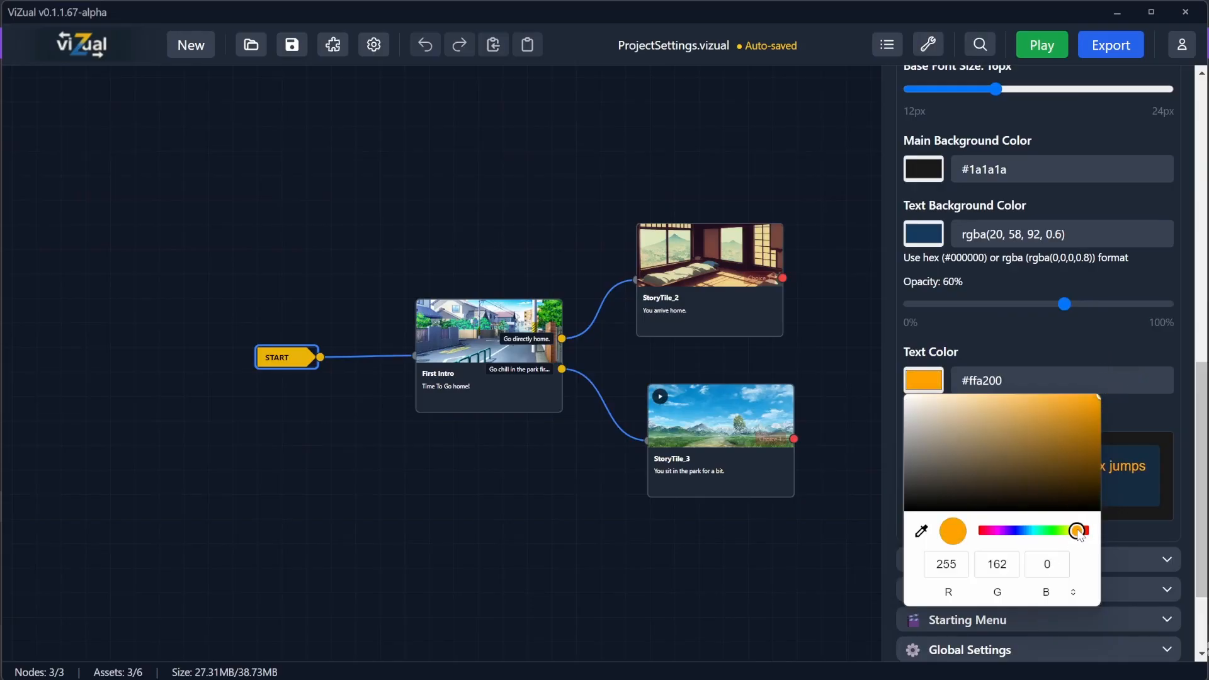
{"action": "left_click", "coordinate": [1101, 335]}
{"action": "scroll", "coordinate": [1015, 446], "scroll_direction": "up", "scroll_amount": 2}
{"action": "scroll", "coordinate": [1014, 444], "scroll_direction": "up", "scroll_amount": 6}
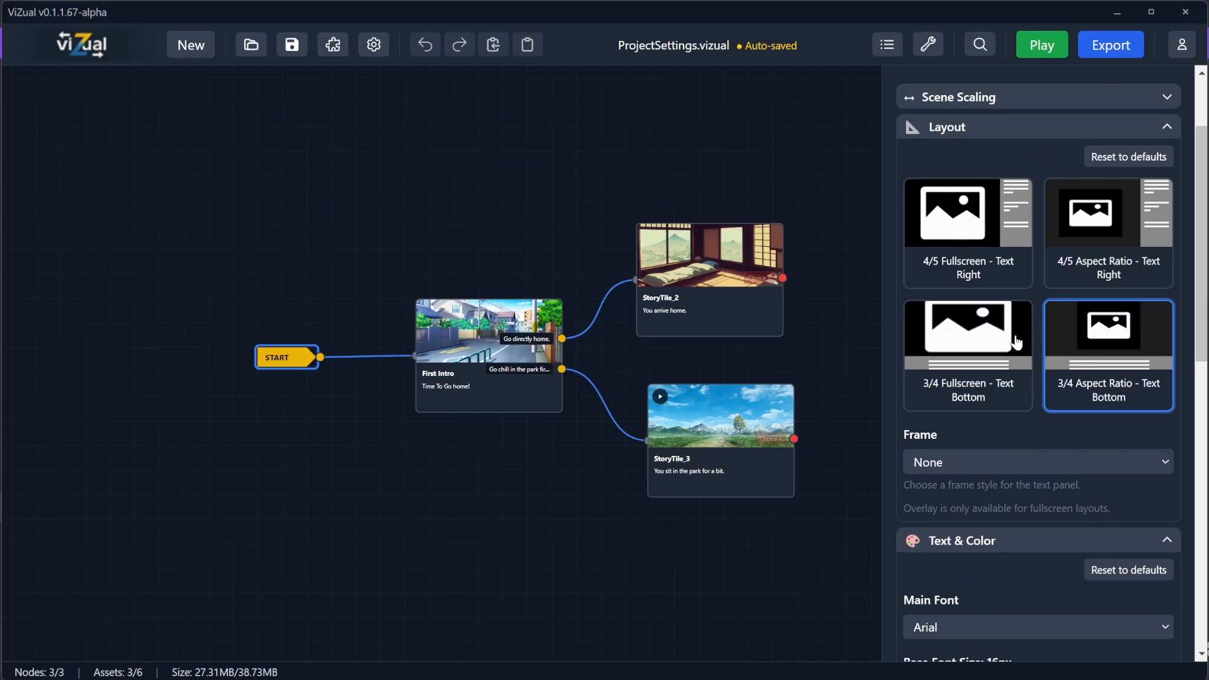
Step: Choose the 3/4 Fullscreen - Text Bottom layout and preview the First Intro scene in the game
{"action": "left_click", "coordinate": [983, 338]}
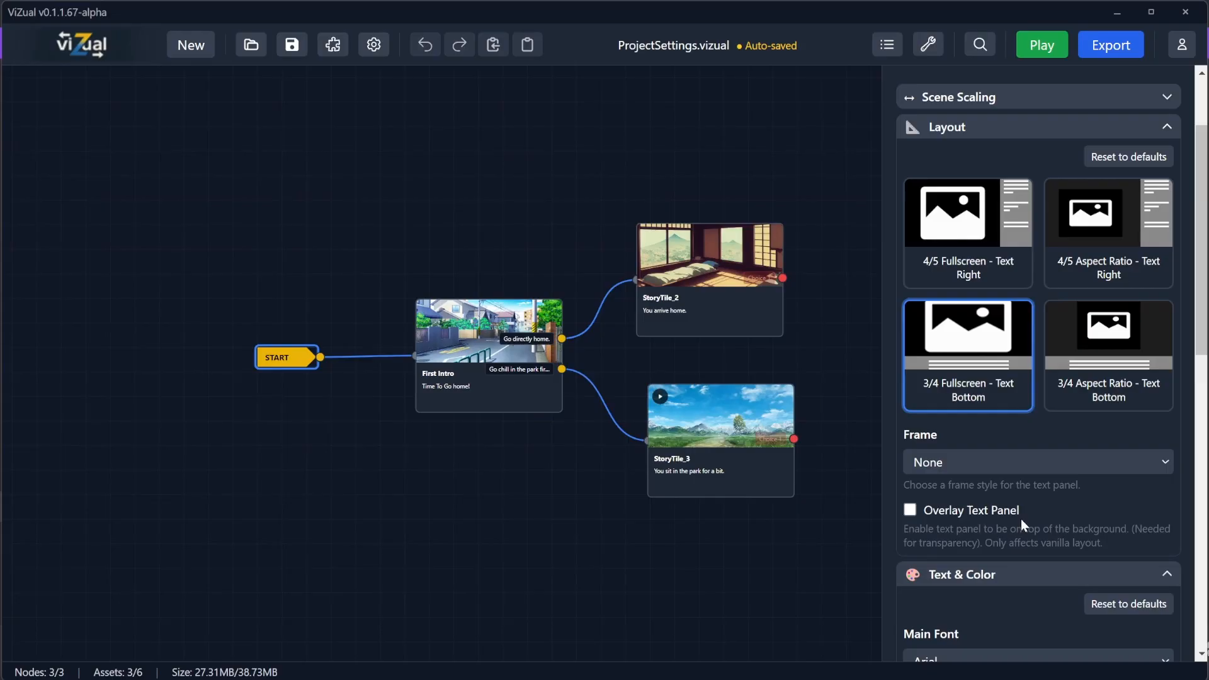
{"action": "left_click", "coordinate": [1040, 45]}
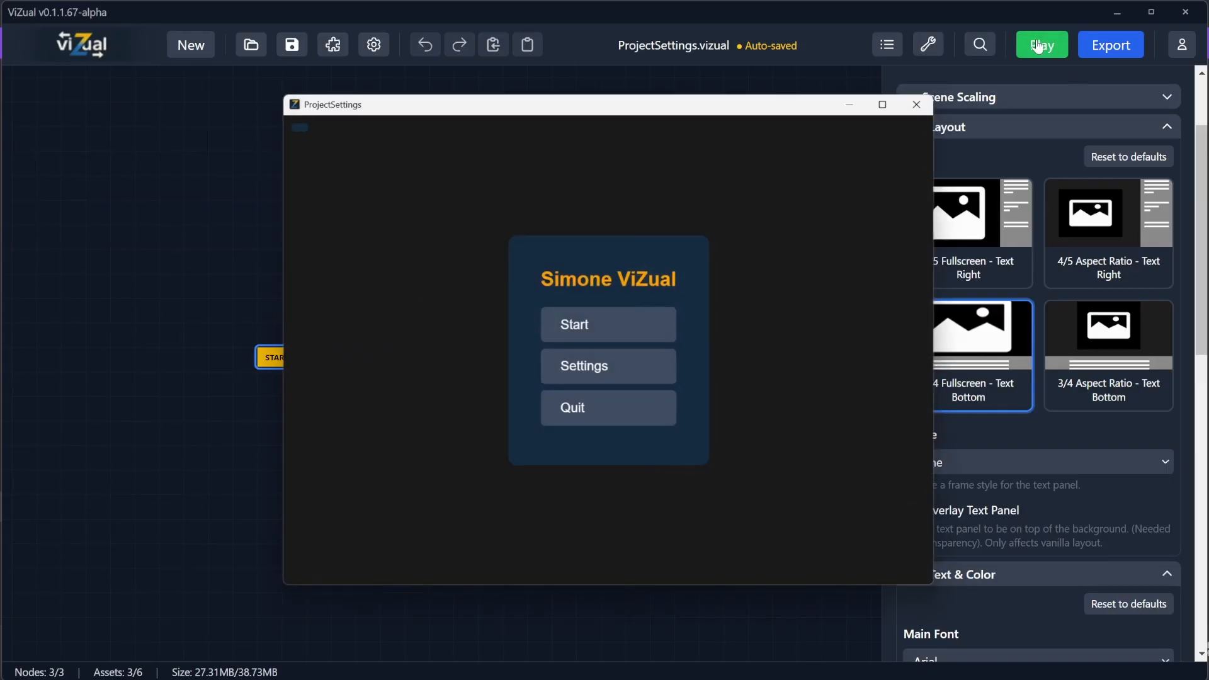
{"action": "left_click", "coordinate": [578, 327]}
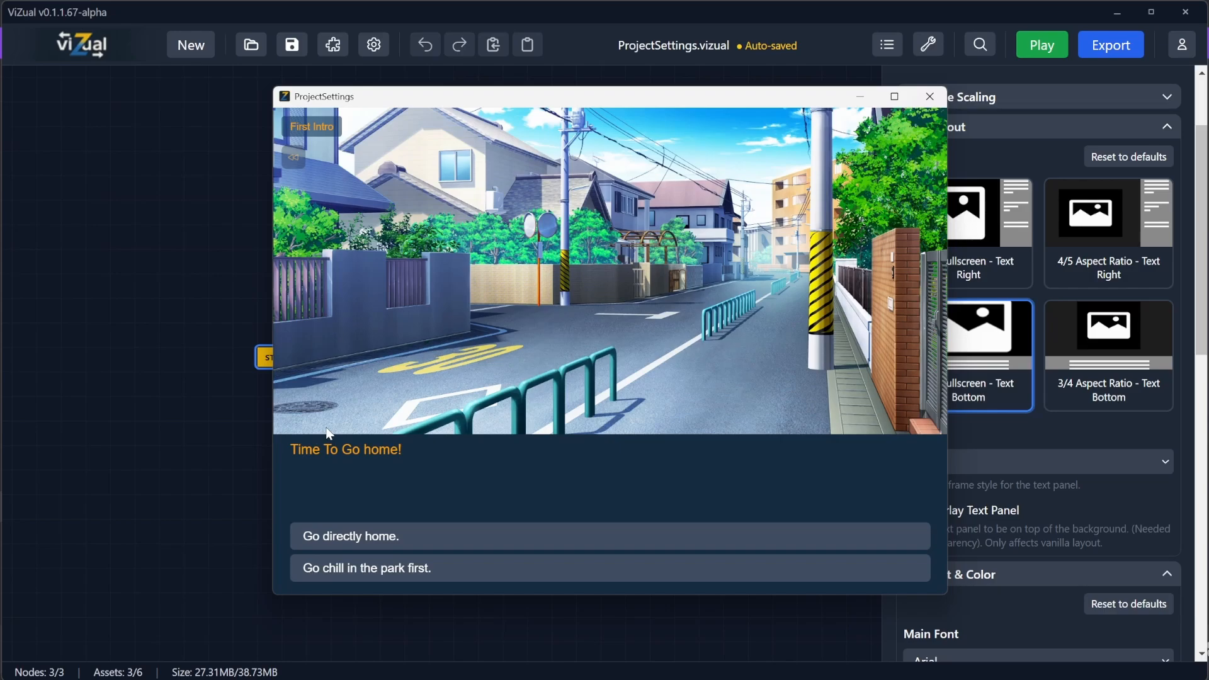
{"action": "left_click", "coordinate": [930, 96]}
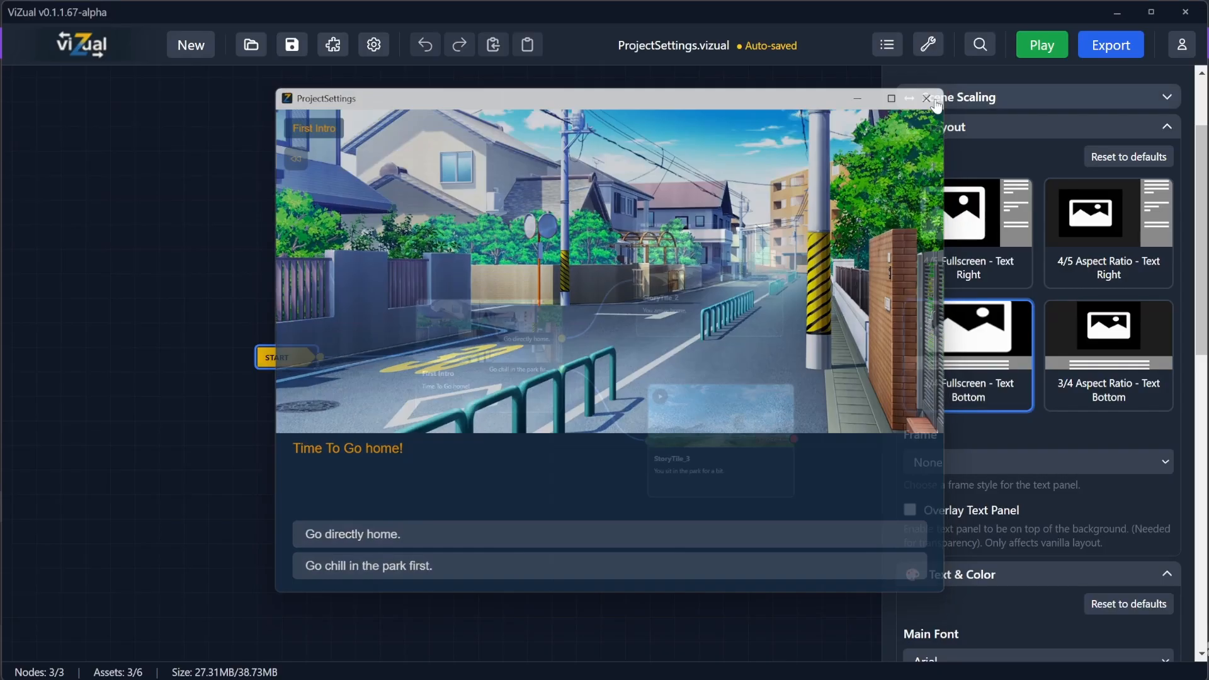
Step: Enable Overlay Text Panel and preview the First Intro scene in the game
{"action": "left_click", "coordinate": [911, 510]}
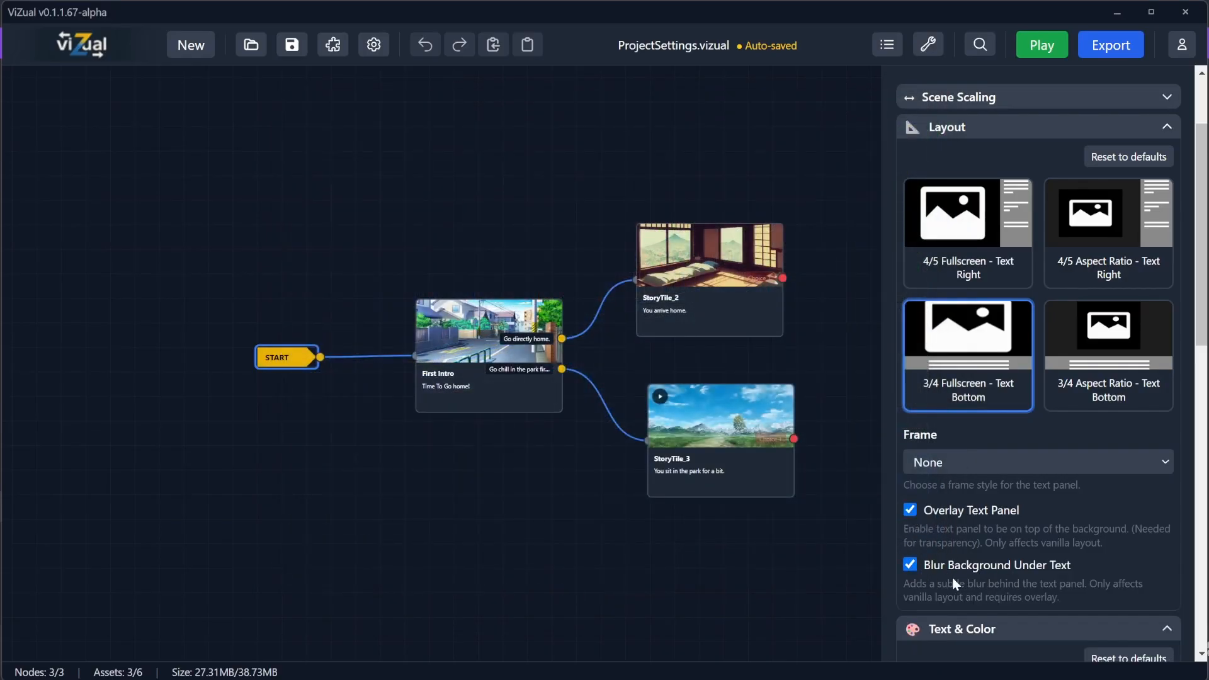
{"action": "left_click", "coordinate": [1044, 49]}
{"action": "left_click", "coordinate": [608, 335]}
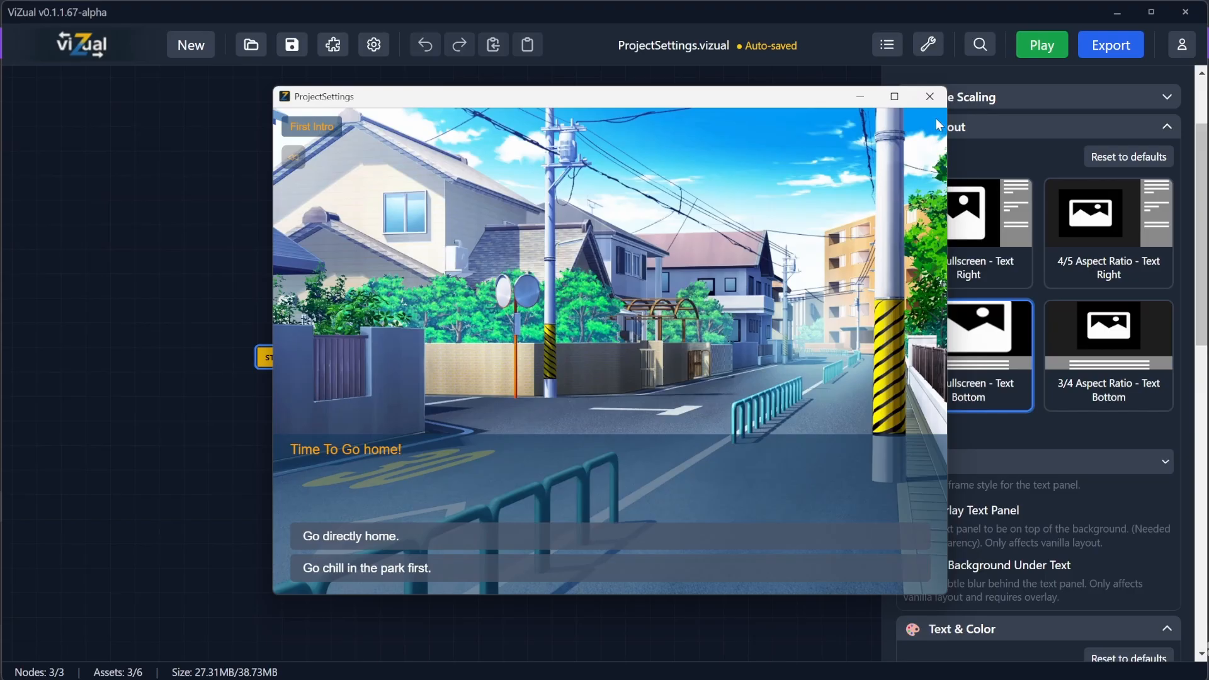
{"action": "left_click", "coordinate": [929, 96]}
Step: Enable Blur Background Under Text and preview the First Intro scene in the game
{"action": "left_click", "coordinate": [910, 565]}
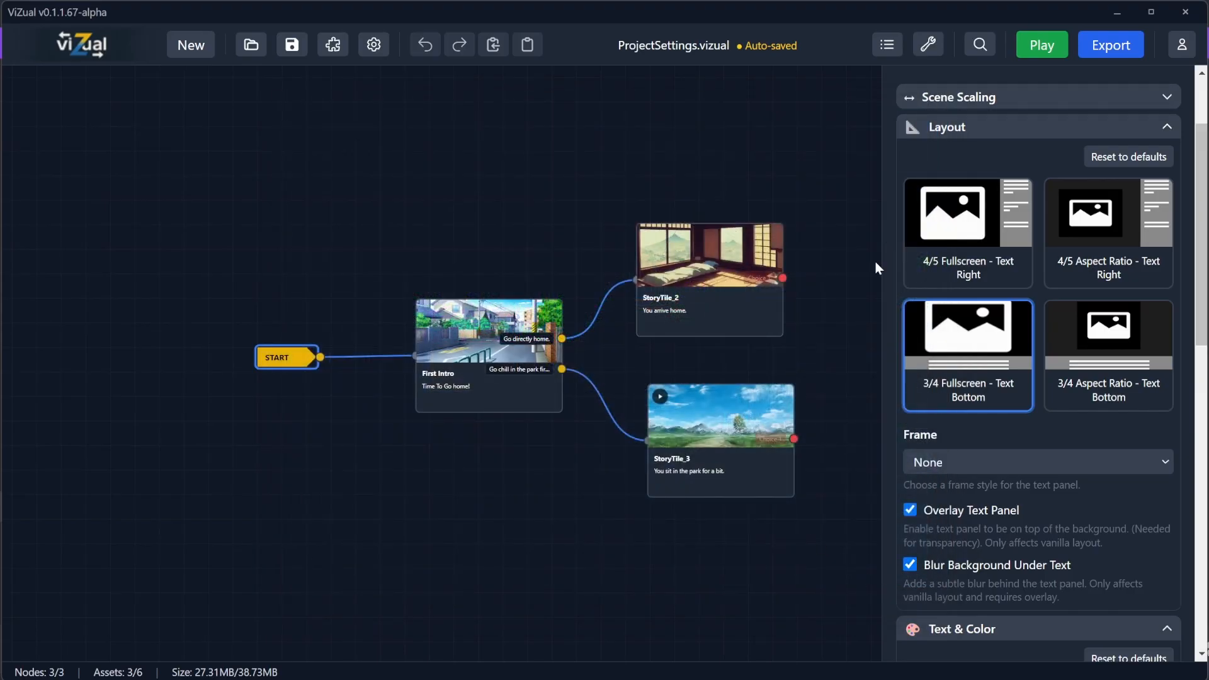
{"action": "left_click", "coordinate": [1041, 46]}
{"action": "left_click", "coordinate": [609, 327]}
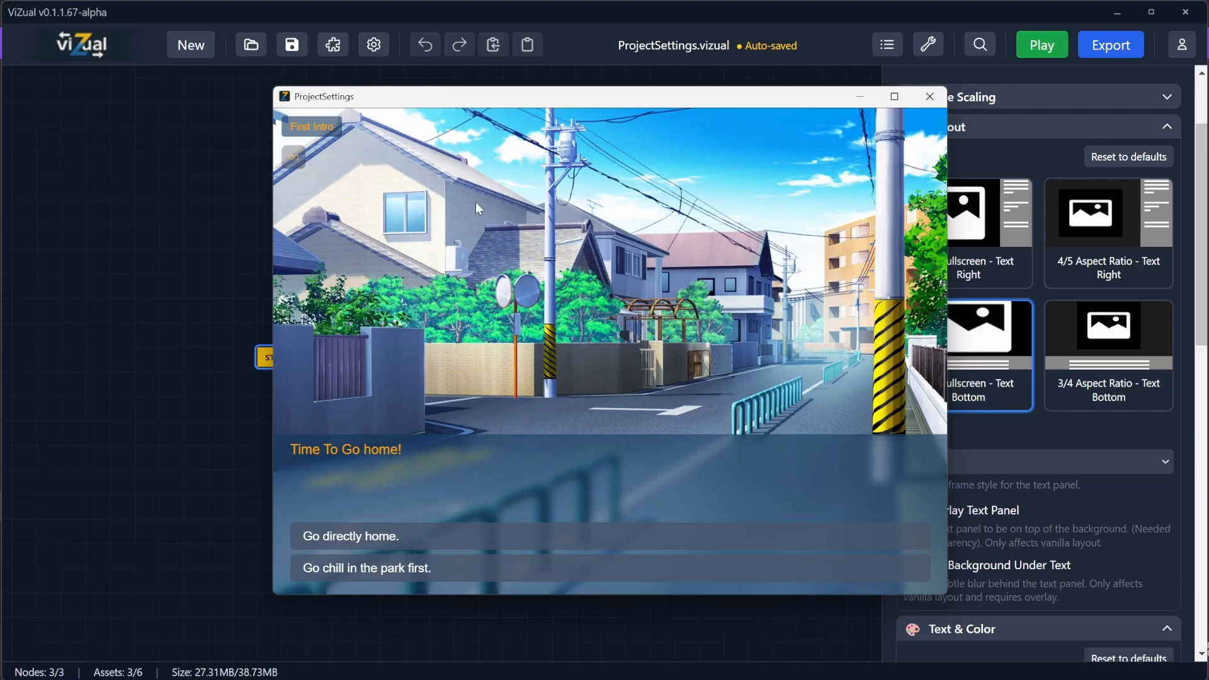
{"action": "left_click", "coordinate": [931, 96]}
Step: Set the text background opacity to 90% and preview the First Intro scene in the game
{"action": "scroll", "coordinate": [987, 522], "scroll_direction": "down", "scroll_amount": 8}
{"action": "scroll", "coordinate": [994, 447], "scroll_direction": "down", "scroll_amount": 3}
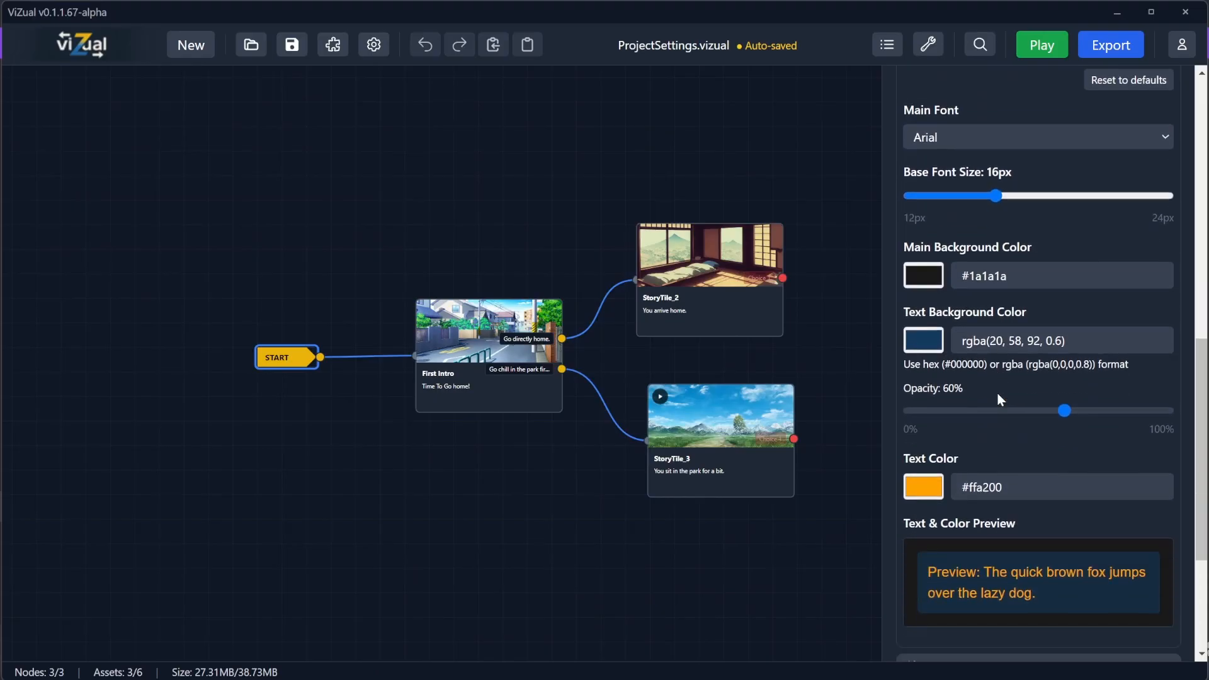
{"action": "left_click_drag", "start_coordinate": [1063, 393], "coordinate": [1132, 403]}
{"action": "left_click", "coordinate": [1042, 45]}
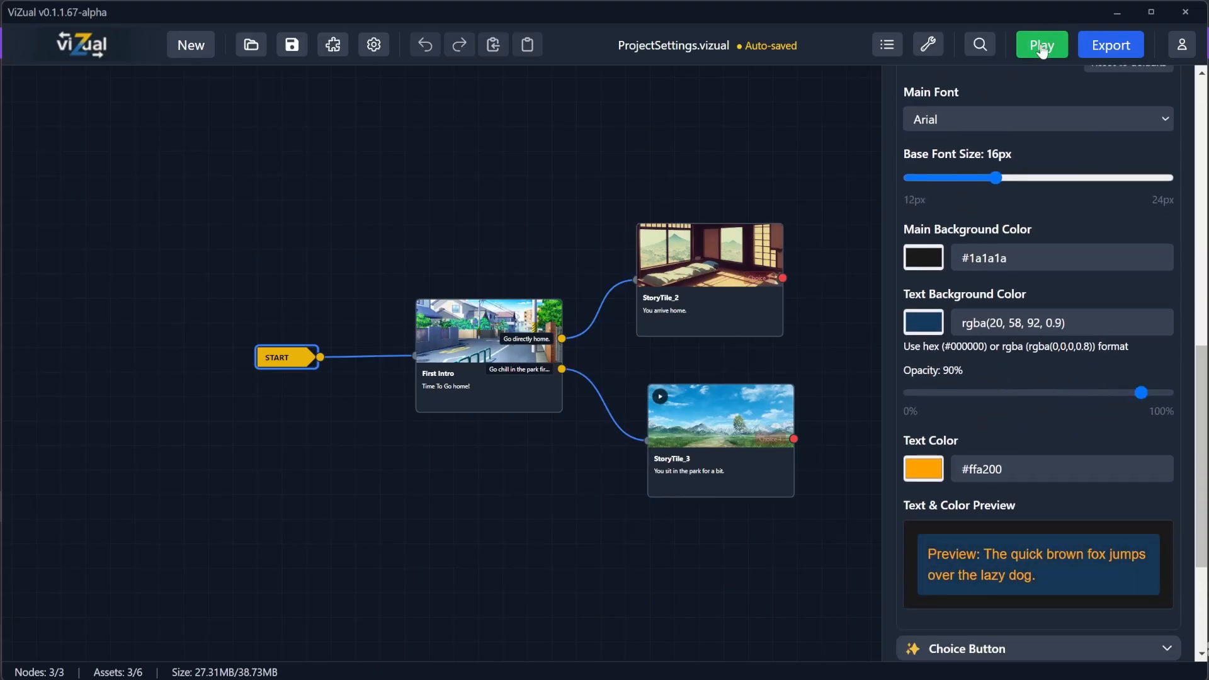
{"action": "left_click", "coordinate": [578, 324]}
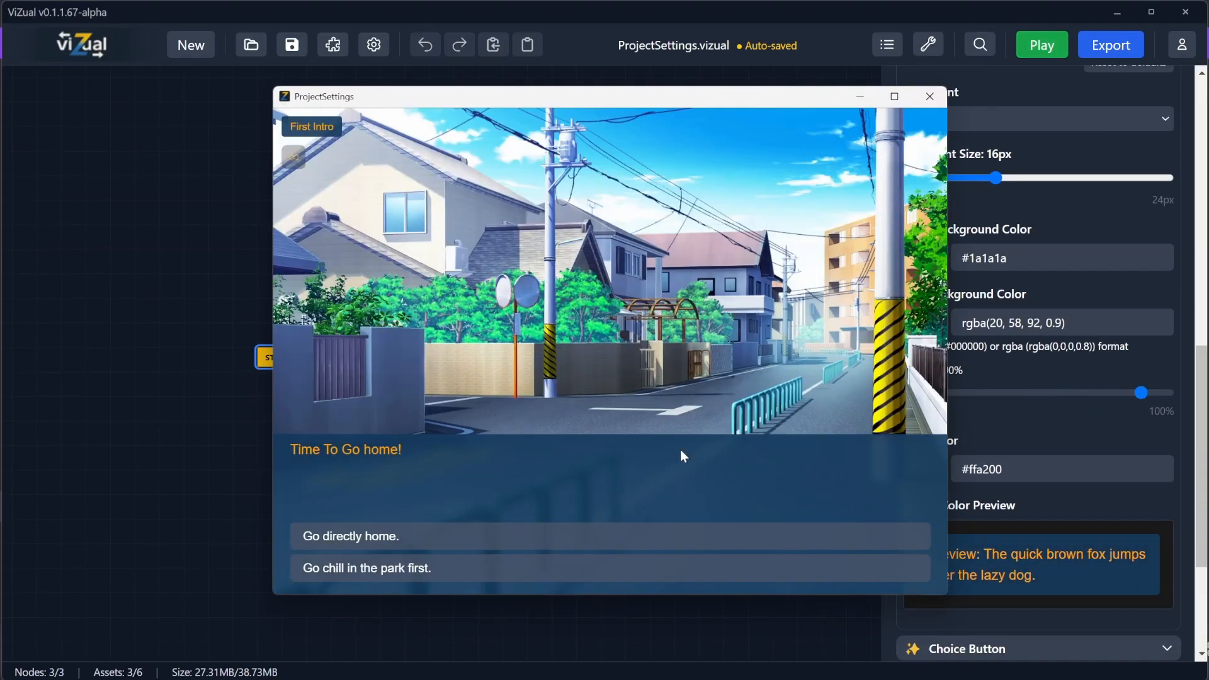
{"action": "left_click", "coordinate": [939, 100]}
Step: Disable Overlay Text Panel and preview the First Intro scene in the game twice
{"action": "scroll", "coordinate": [945, 427], "scroll_direction": "up", "scroll_amount": 5}
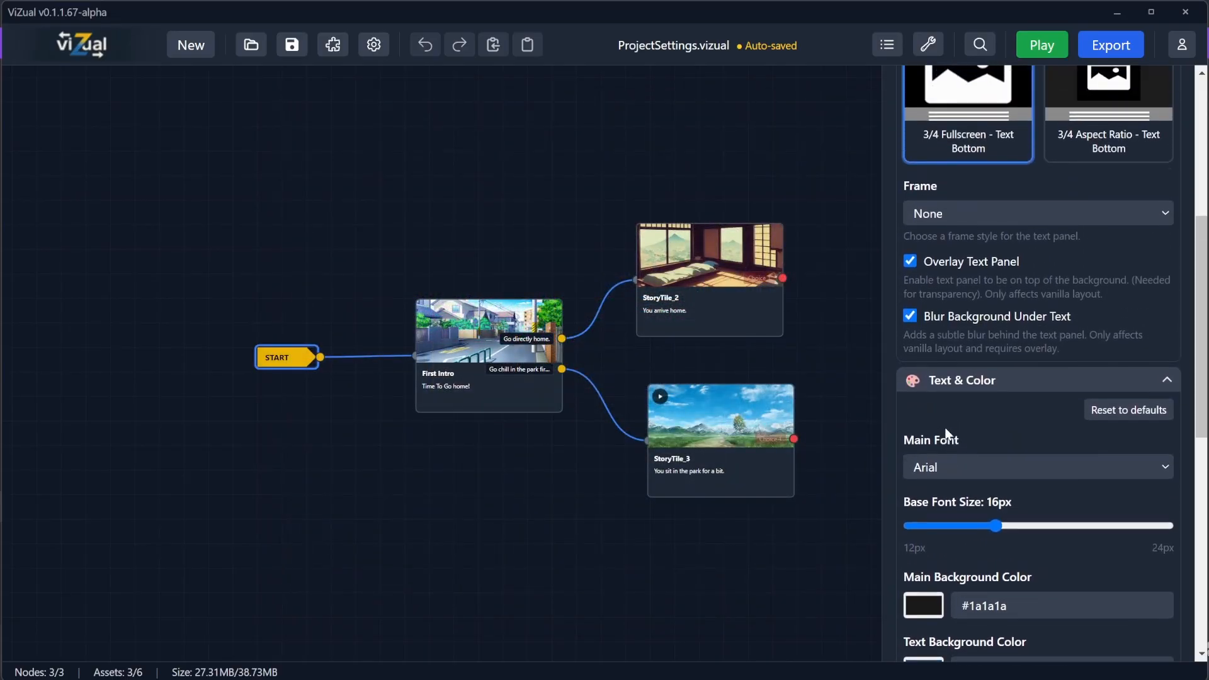
{"action": "scroll", "coordinate": [946, 431], "scroll_direction": "up", "scroll_amount": 3}
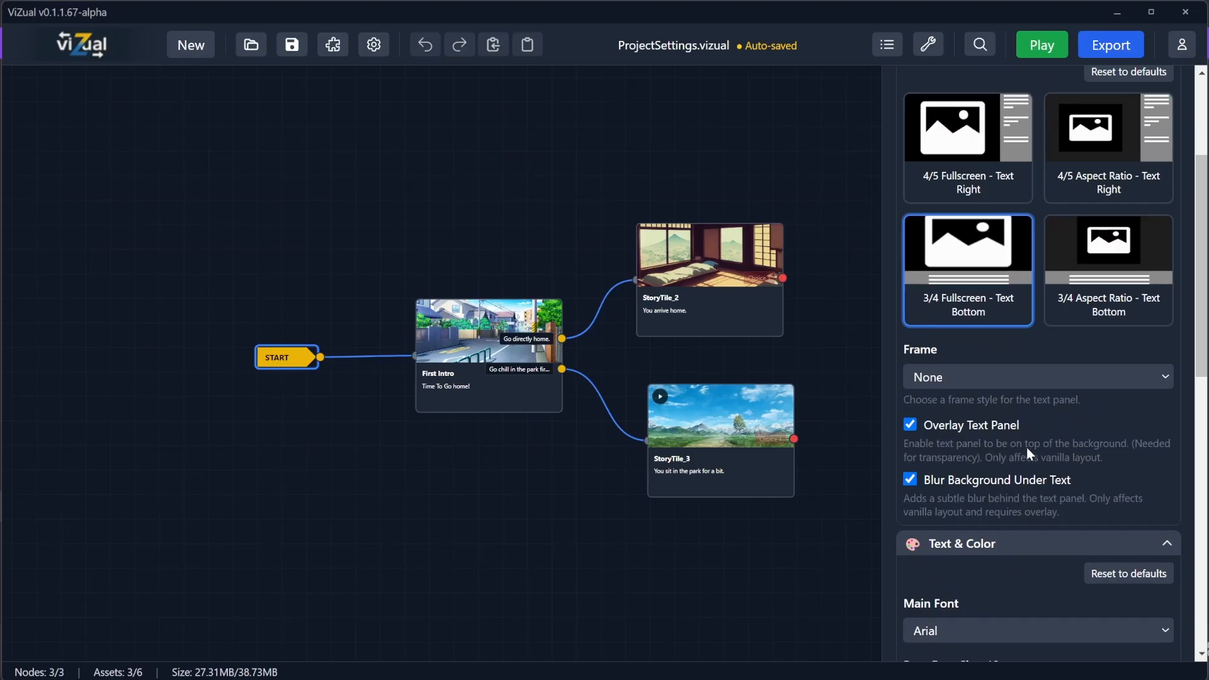
{"action": "left_click", "coordinate": [908, 425]}
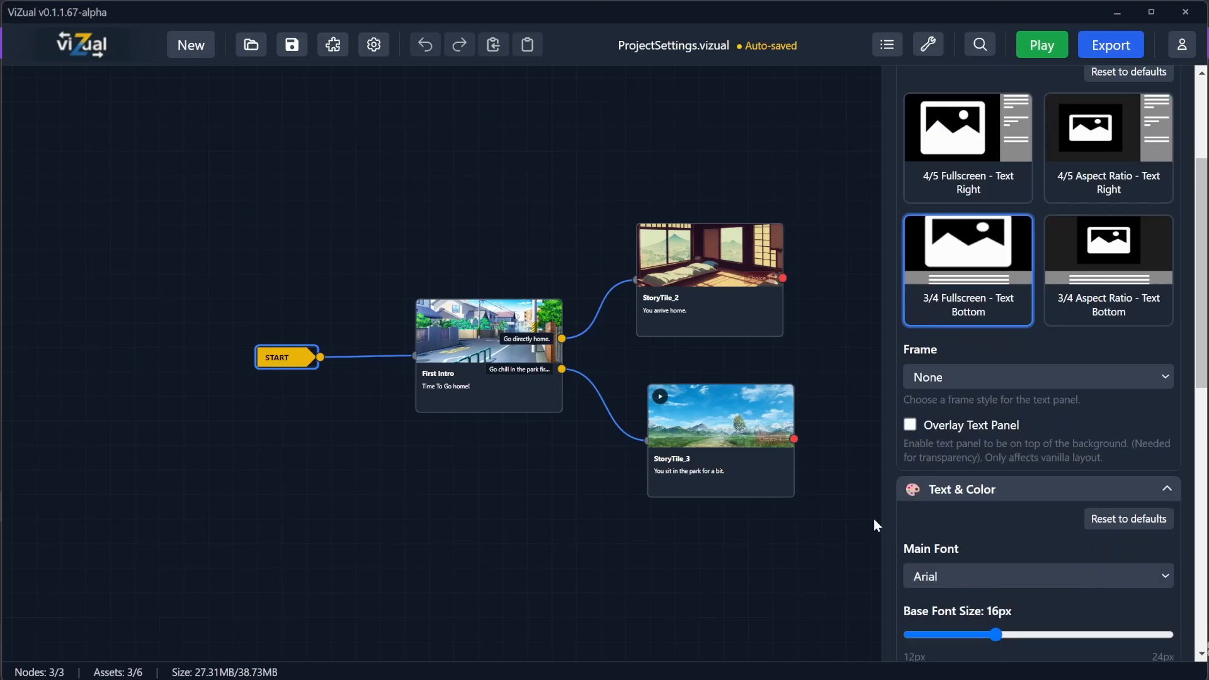
{"action": "left_click", "coordinate": [1043, 47]}
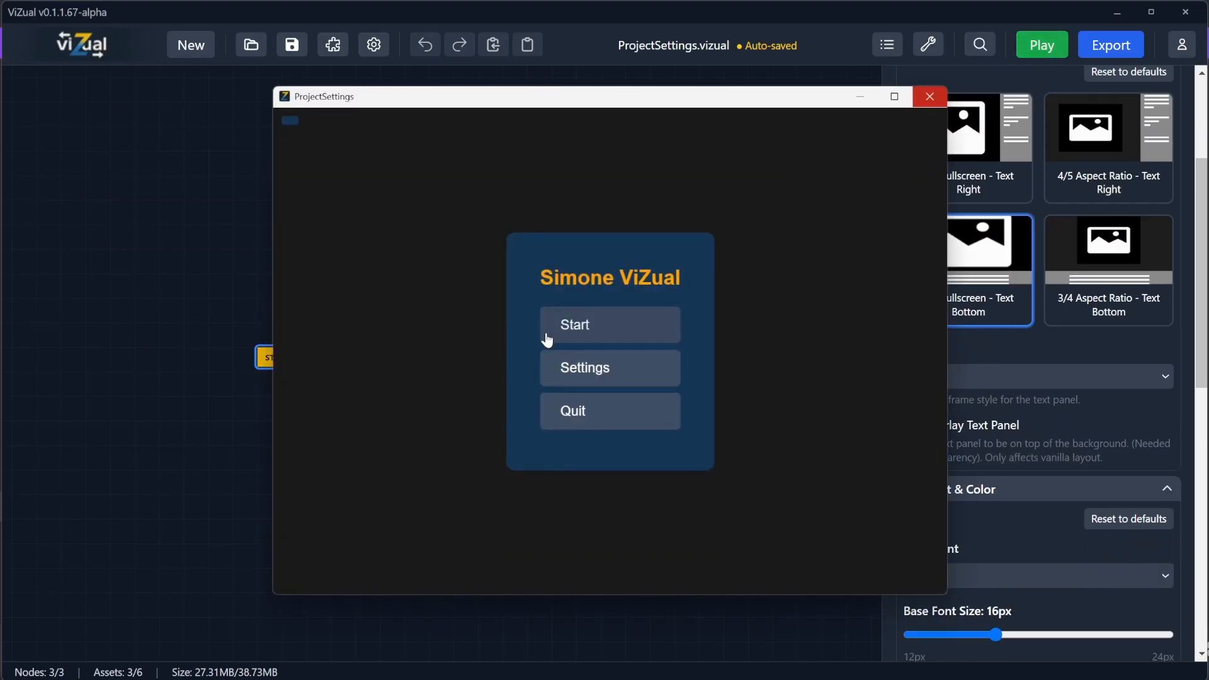
{"action": "left_click", "coordinate": [551, 335]}
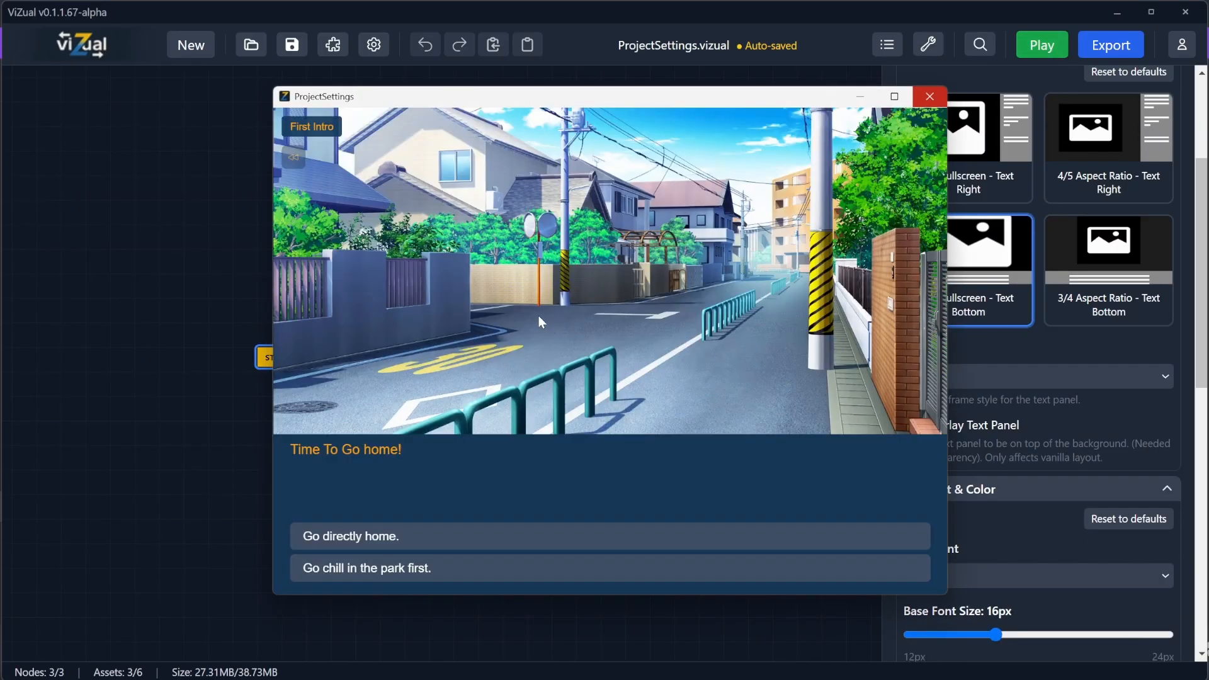
{"action": "left_click", "coordinate": [930, 96]}
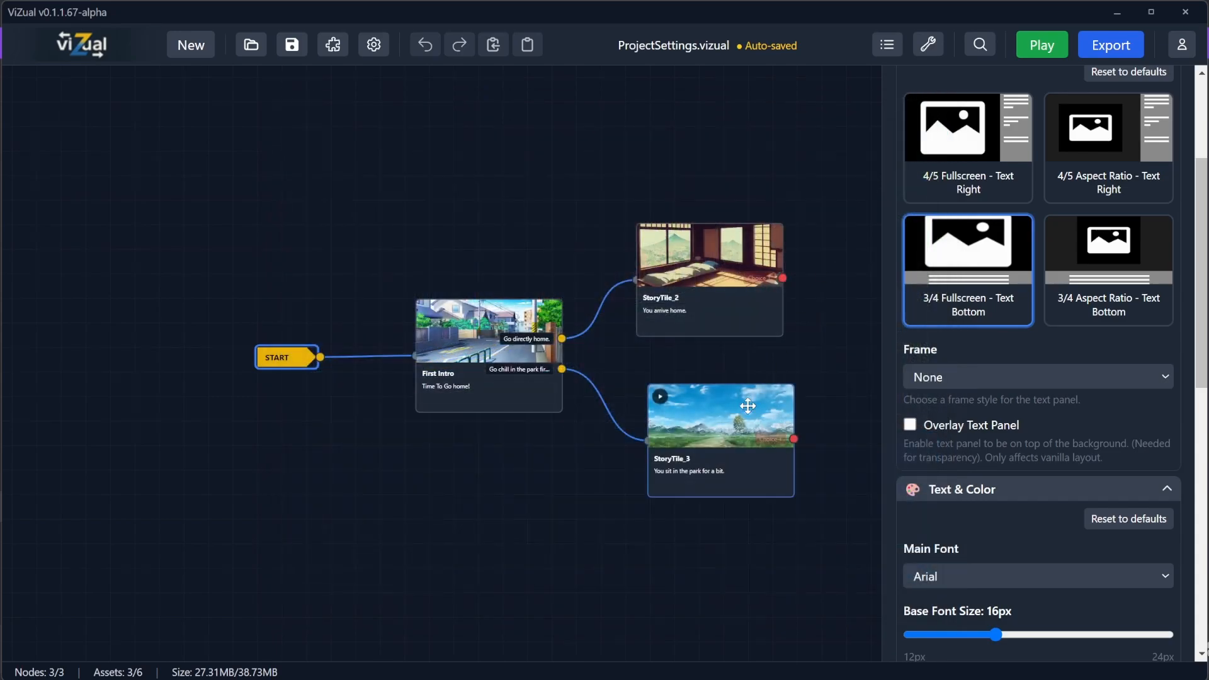
{"action": "left_click", "coordinate": [1042, 45]}
{"action": "left_click", "coordinate": [574, 327]}
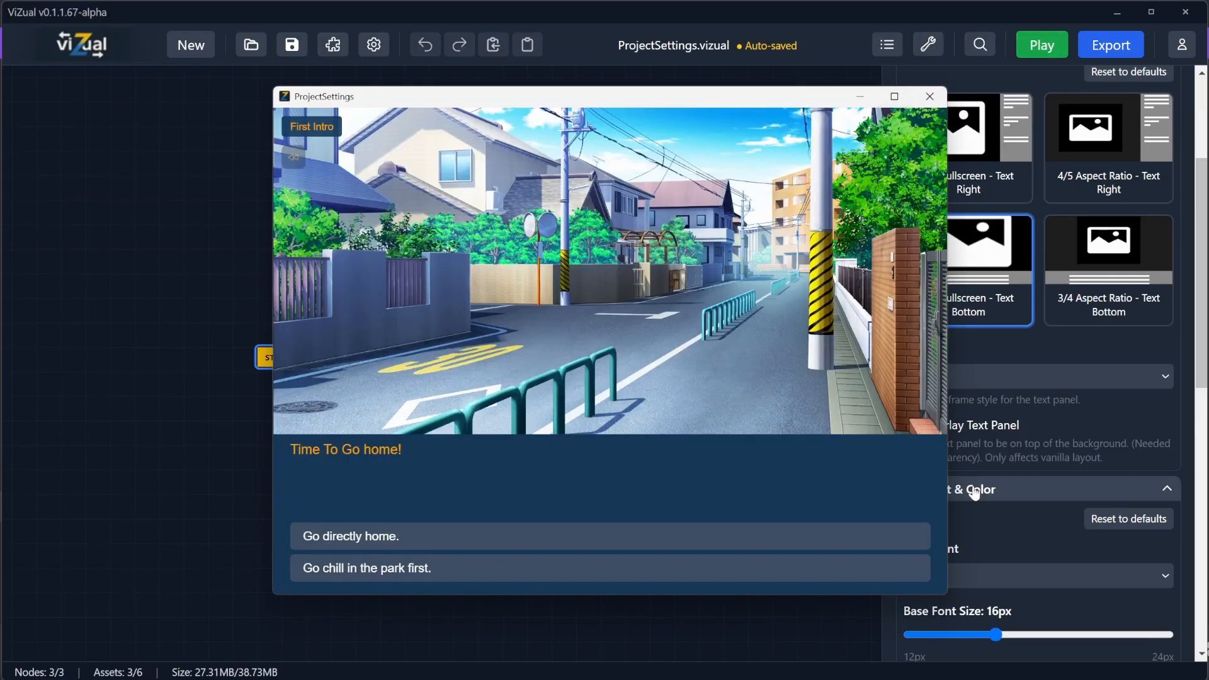
{"action": "left_click", "coordinate": [930, 96]}
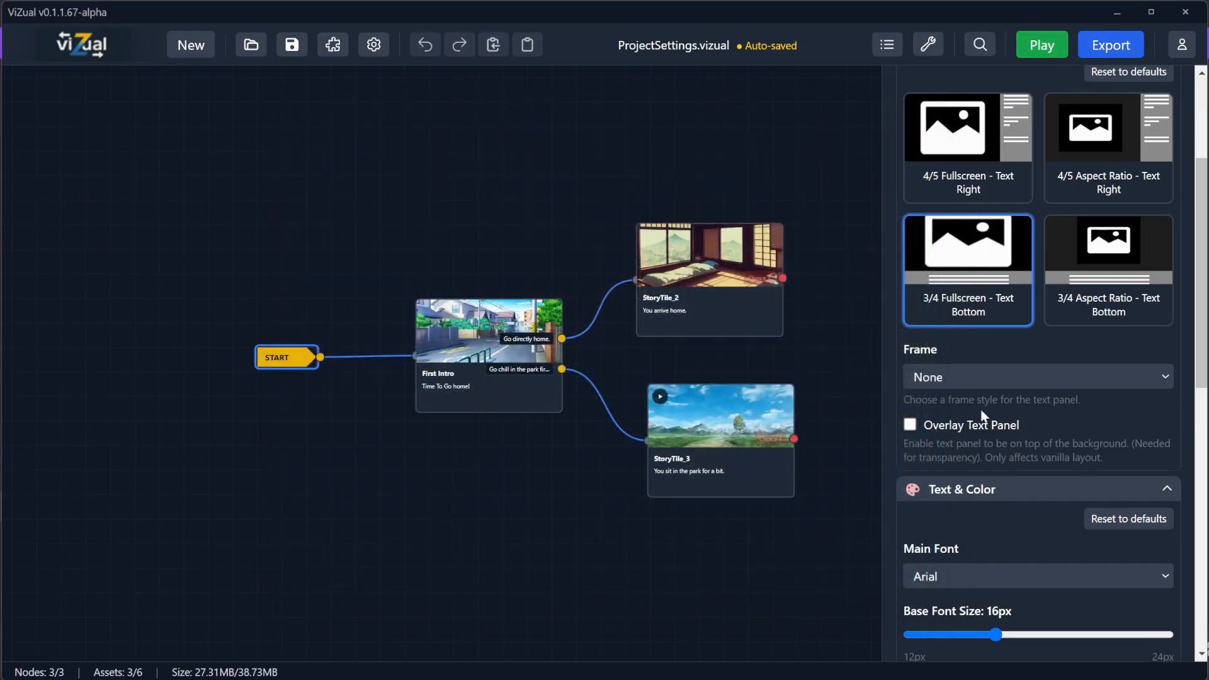
Step: Set the text panel frame style to Frame and preview the First Intro scene in the game
{"action": "left_click", "coordinate": [982, 377]}
{"action": "left_click", "coordinate": [940, 417]}
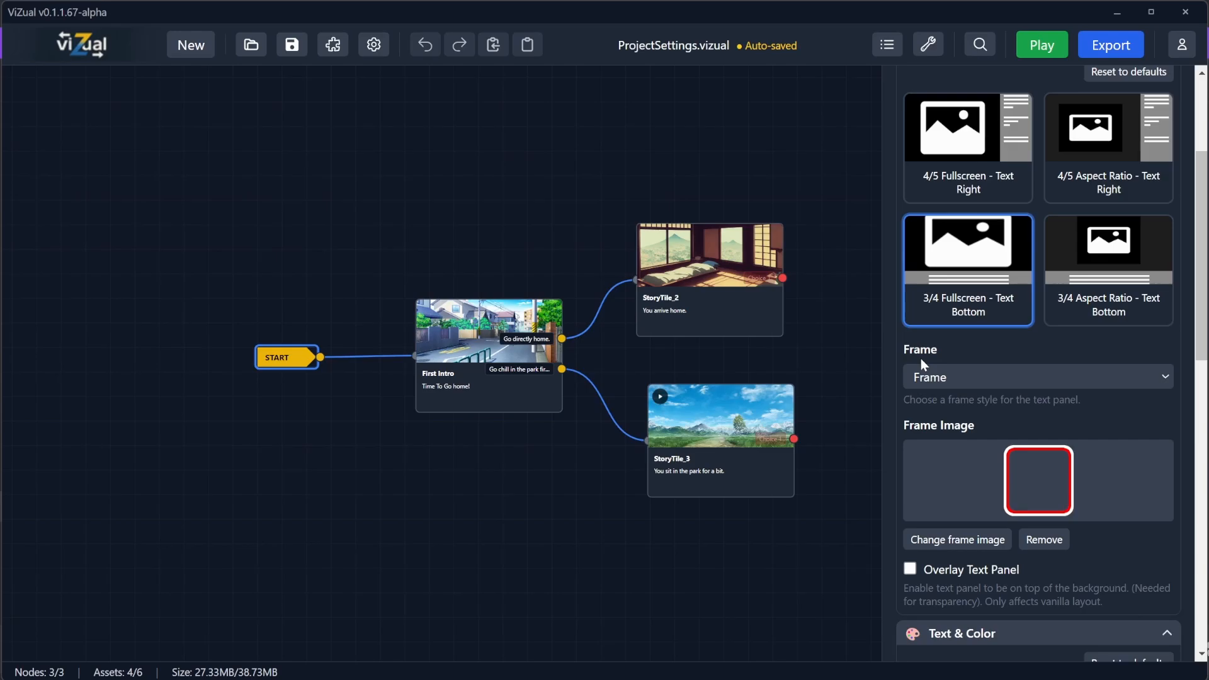
{"action": "left_click", "coordinate": [1033, 47]}
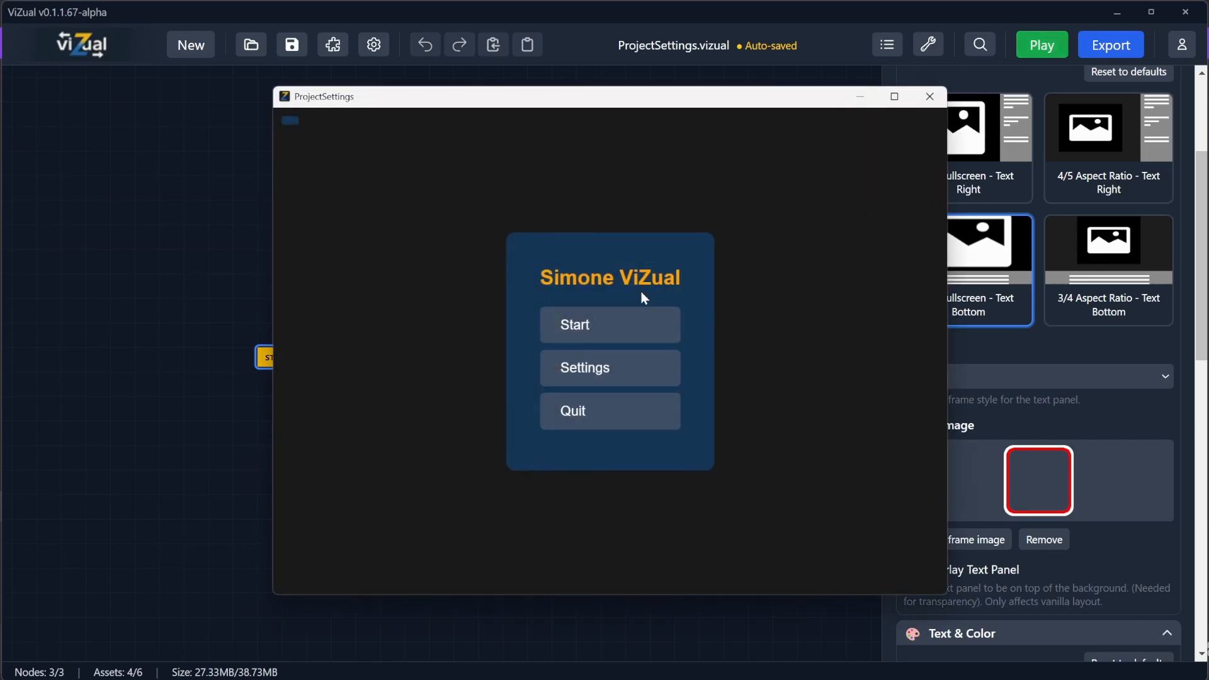
{"action": "left_click", "coordinate": [629, 327]}
{"action": "left_click_drag", "start_coordinate": [684, 100], "coordinate": [480, 85]}
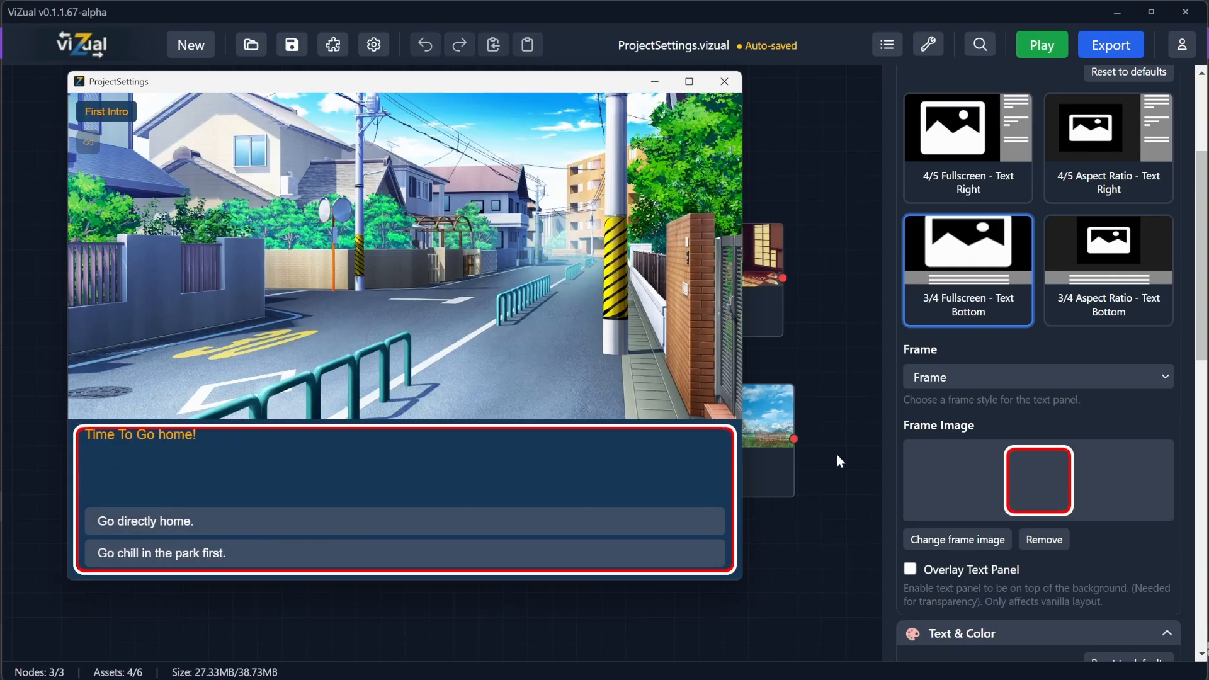
{"action": "left_click", "coordinate": [725, 87]}
Step: Set the text panel frame style to Full and preview the First Intro scene in the game
{"action": "left_click", "coordinate": [952, 378]}
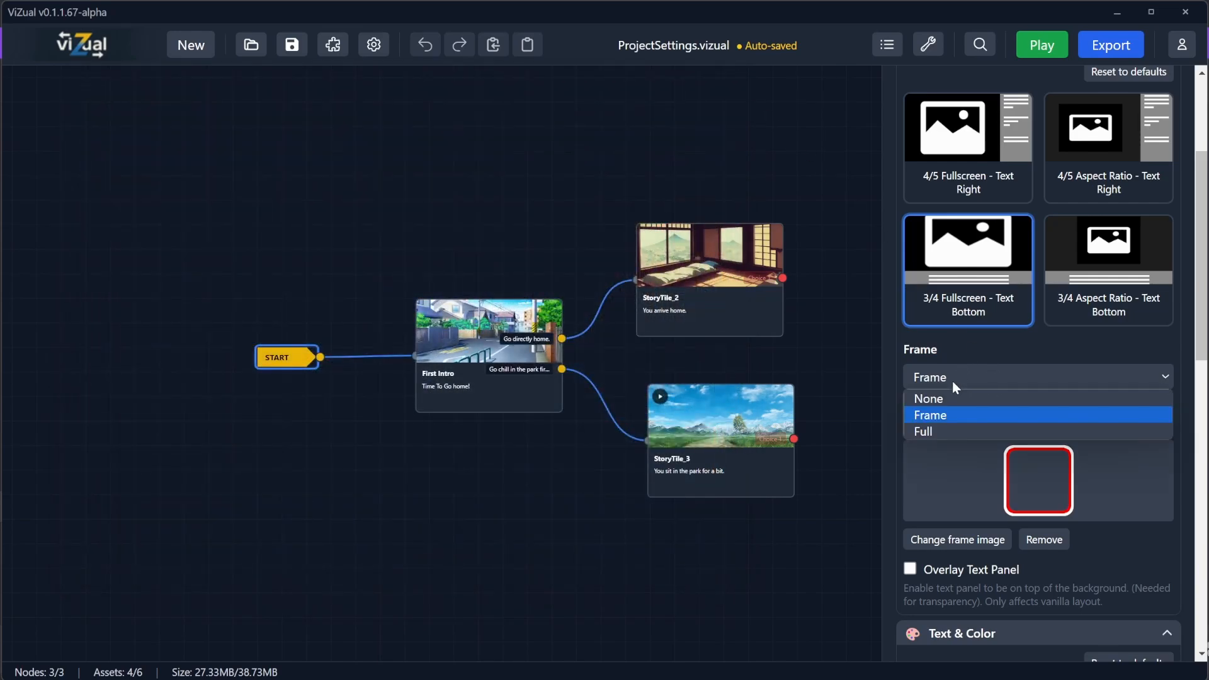
{"action": "left_click", "coordinate": [940, 434]}
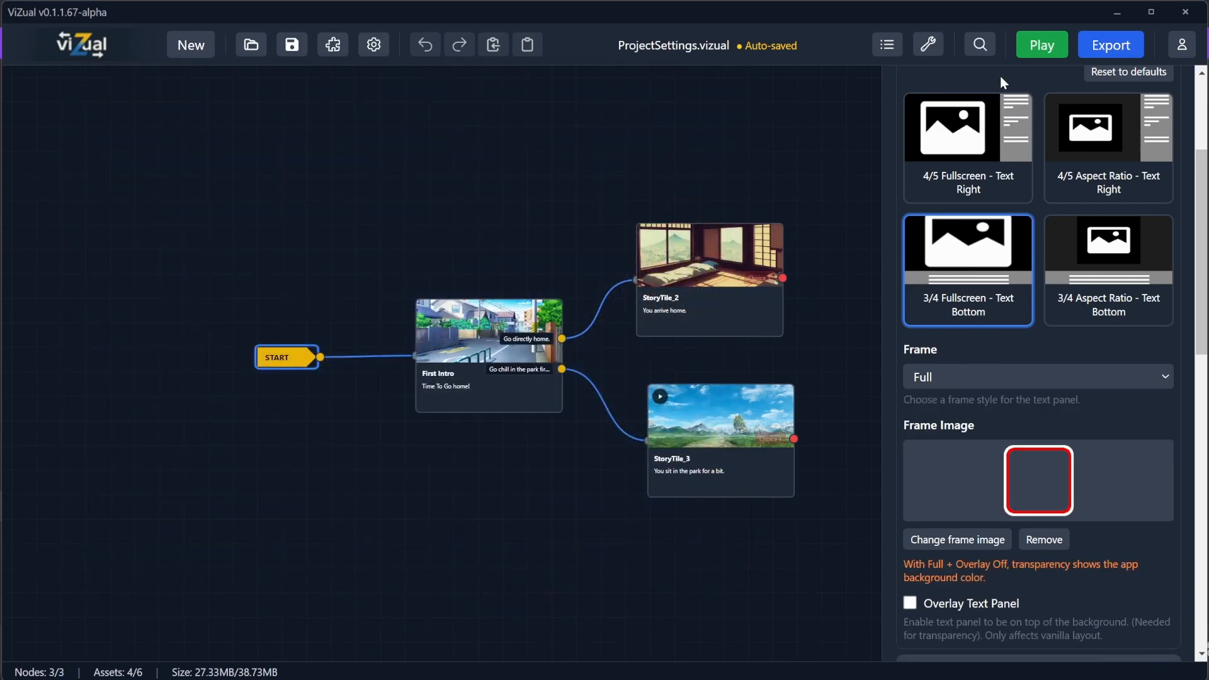
{"action": "left_click", "coordinate": [1050, 42]}
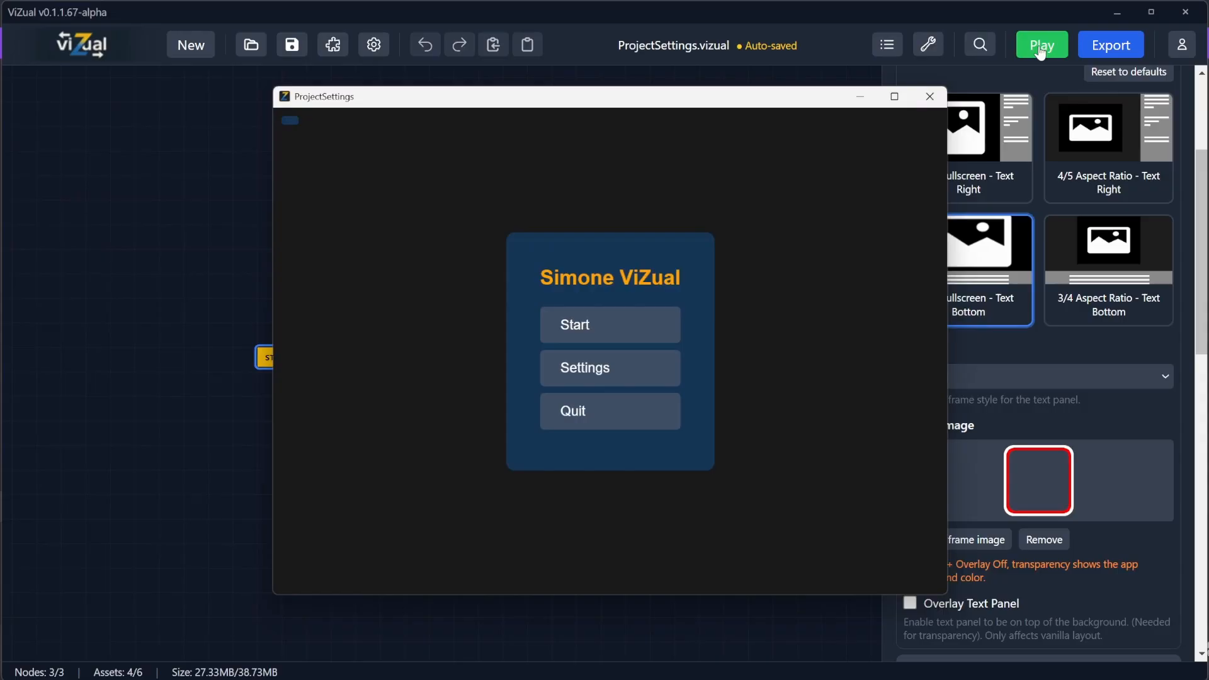
{"action": "left_click", "coordinate": [608, 324]}
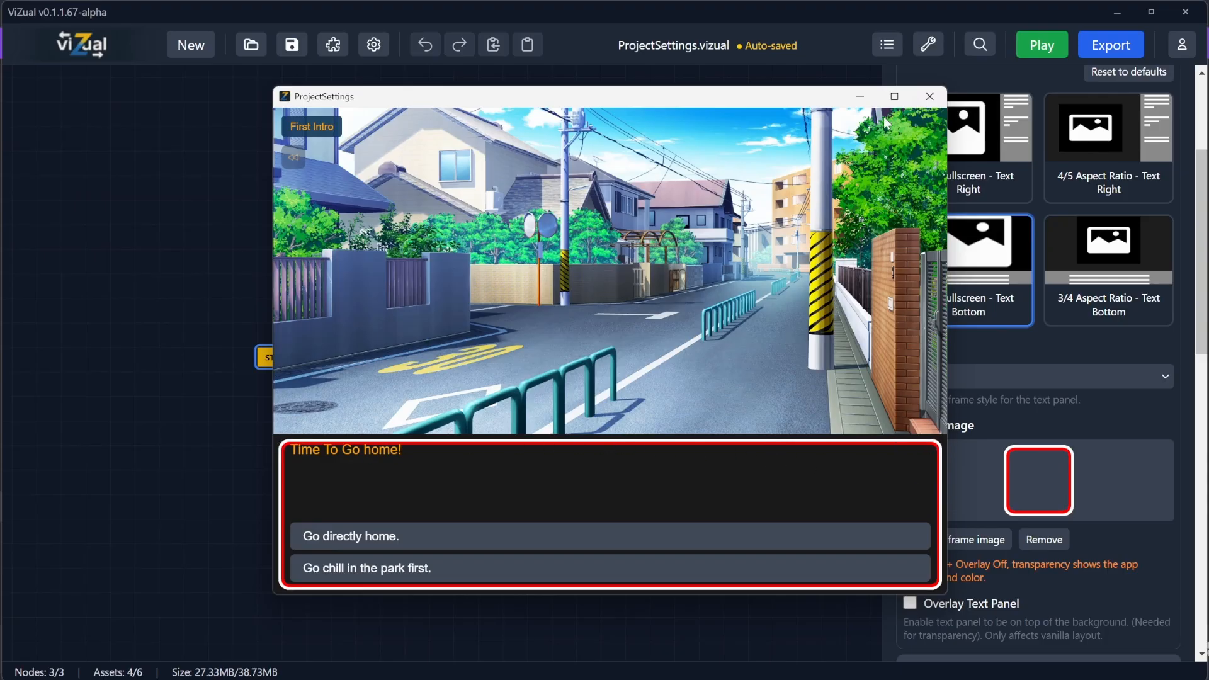
{"action": "left_click", "coordinate": [929, 98]}
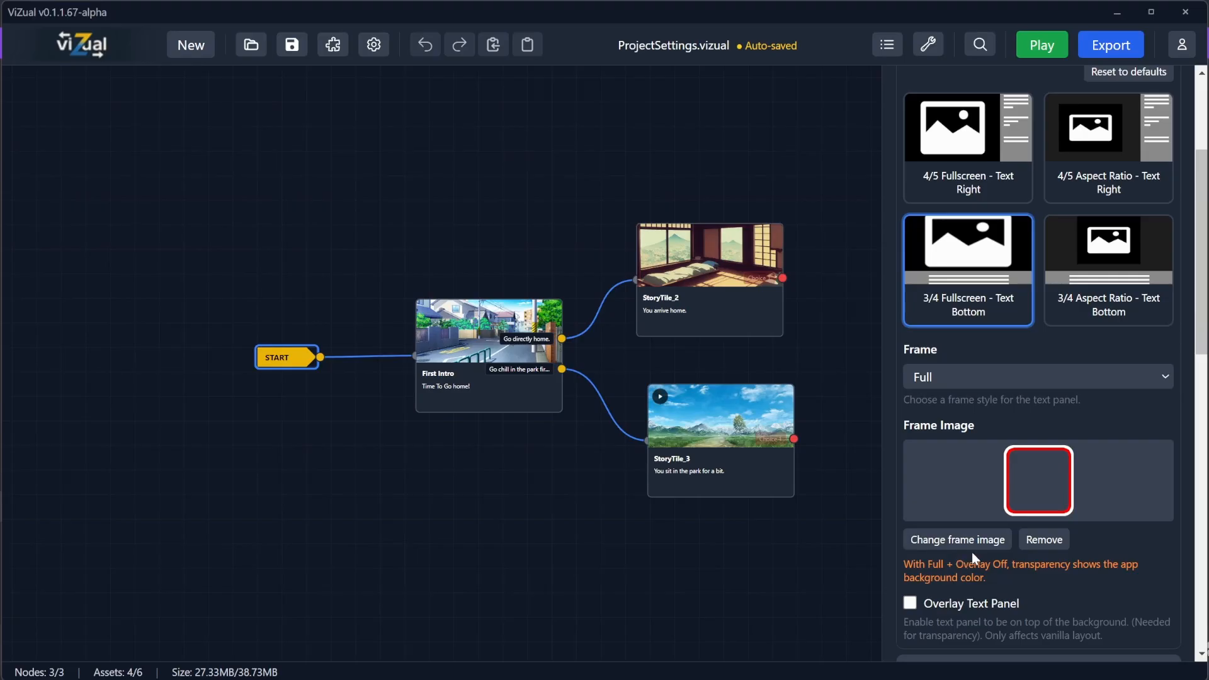
Step: Enable Overlay Text Panel with the Full frame and preview the First Intro scene in the game
{"action": "scroll", "coordinate": [972, 552], "scroll_direction": "down", "scroll_amount": 1}
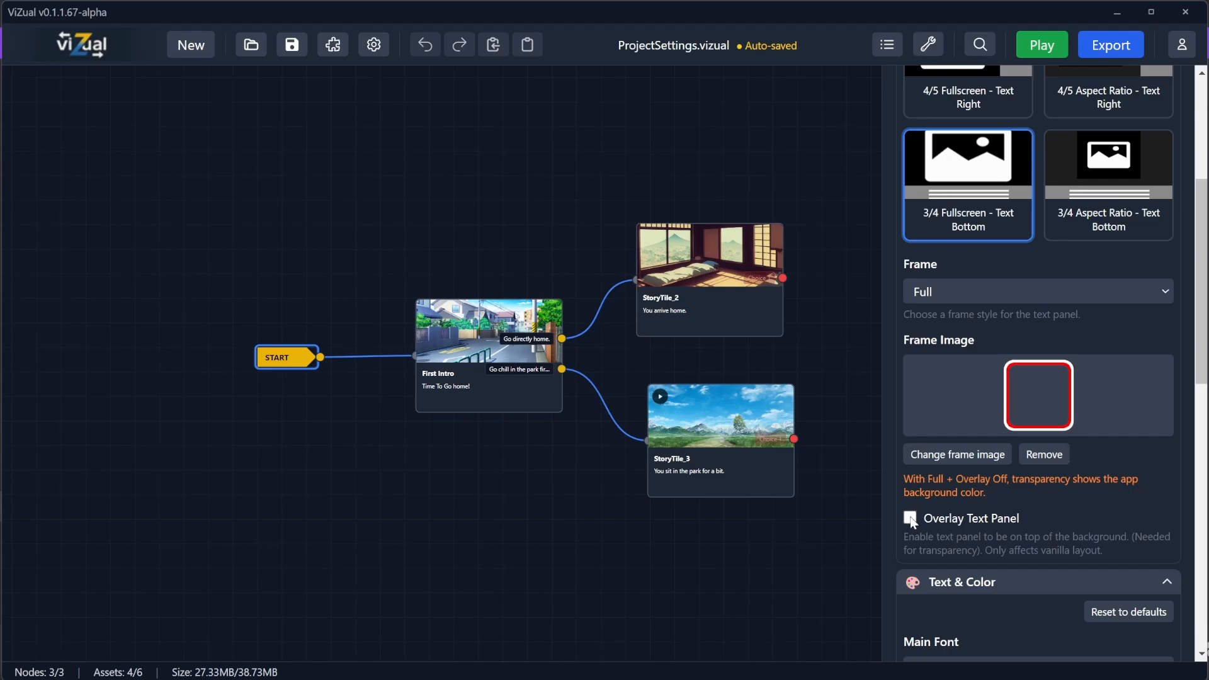
{"action": "left_click", "coordinate": [911, 519]}
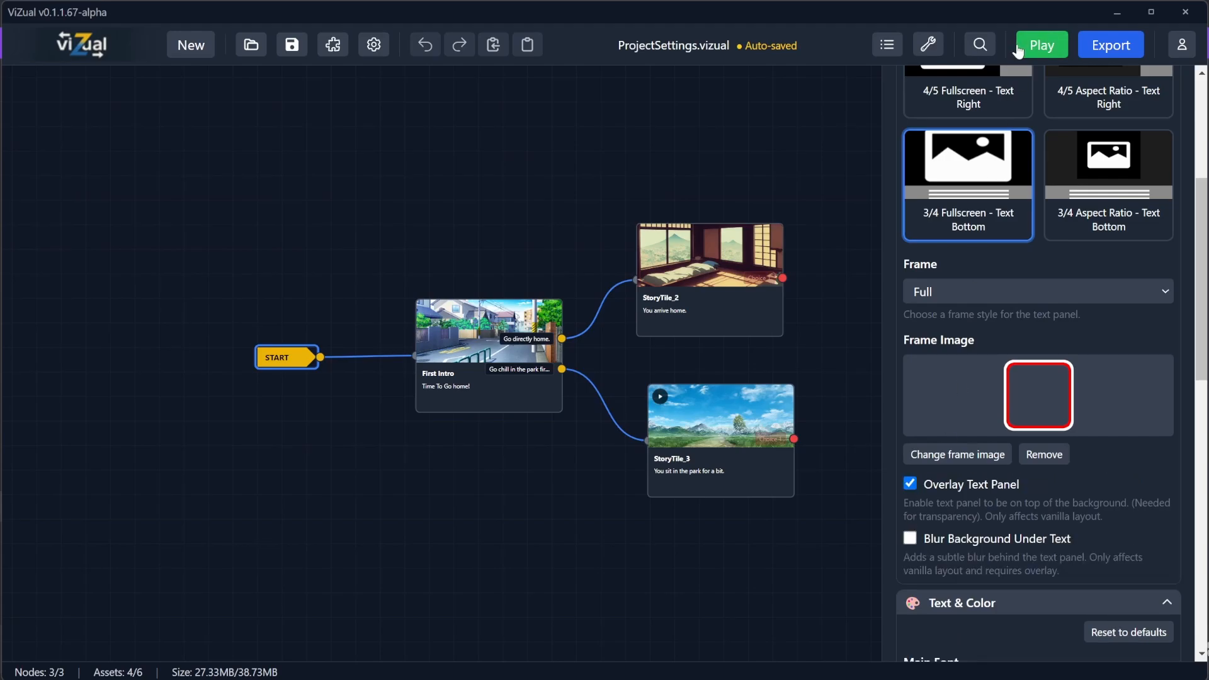
{"action": "left_click", "coordinate": [1038, 50]}
{"action": "left_click", "coordinate": [586, 324]}
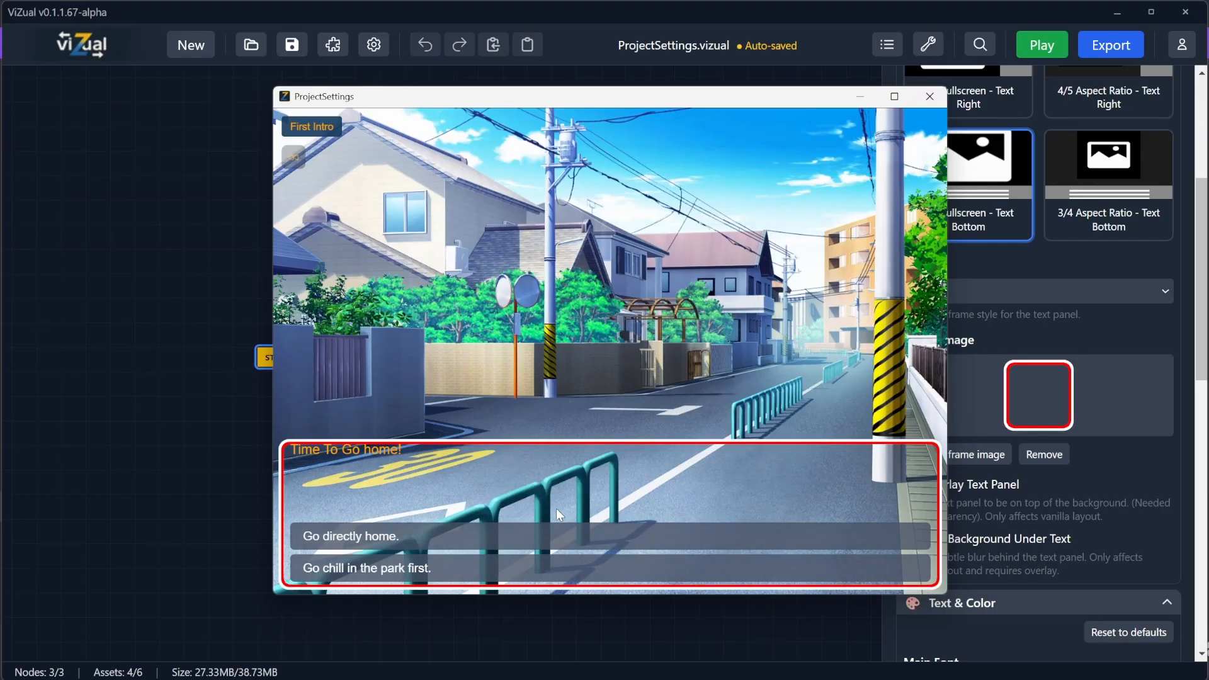
{"action": "left_click", "coordinate": [930, 96]}
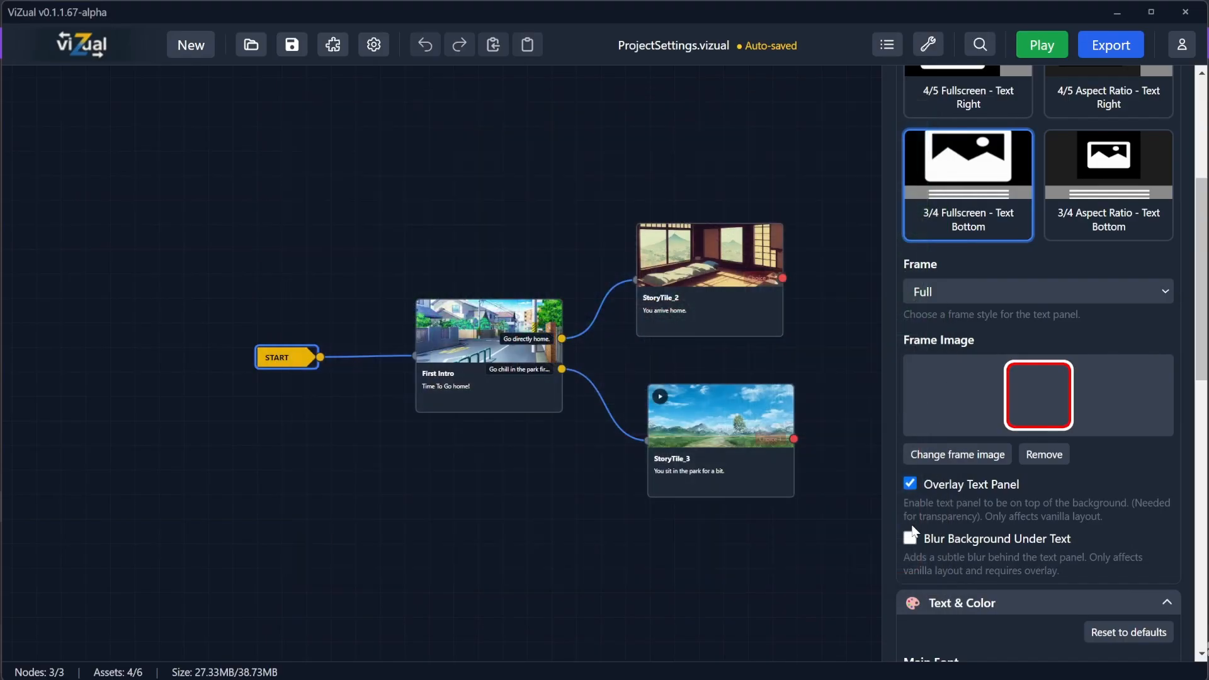
Step: Enable Blur Background Under Text and preview the First Intro scene in the game
{"action": "left_click", "coordinate": [910, 538]}
{"action": "left_click", "coordinate": [1043, 45]}
{"action": "left_click", "coordinate": [599, 327]}
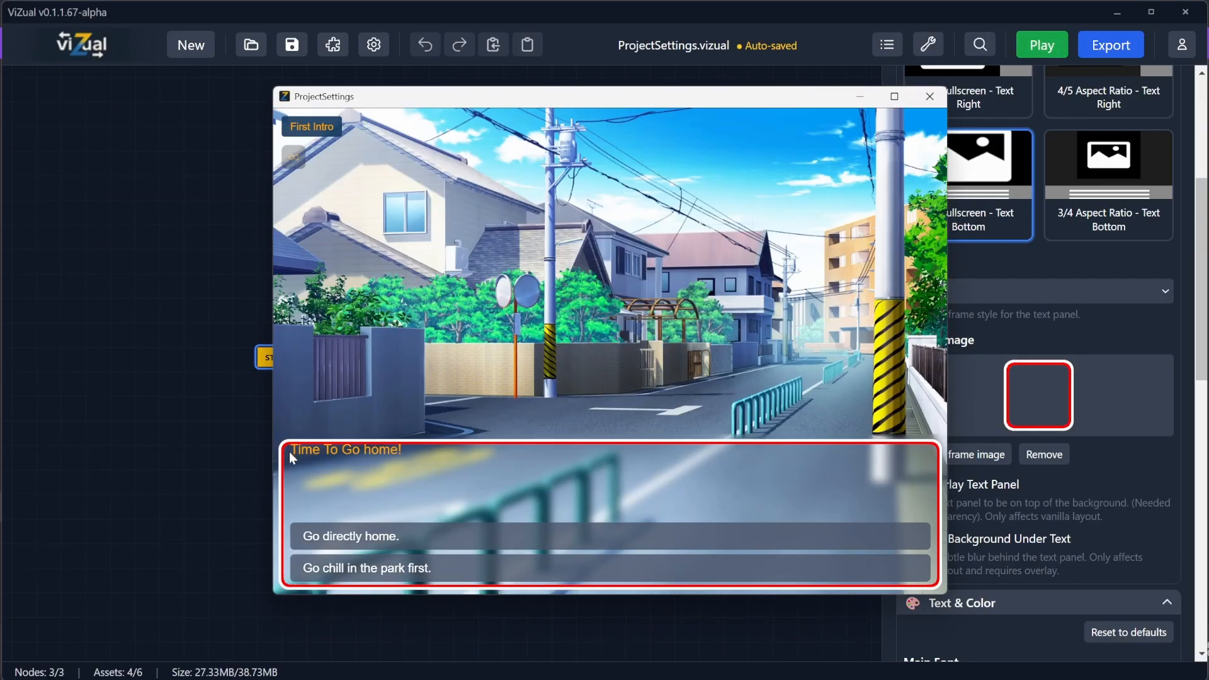
{"action": "left_click", "coordinate": [943, 103]}
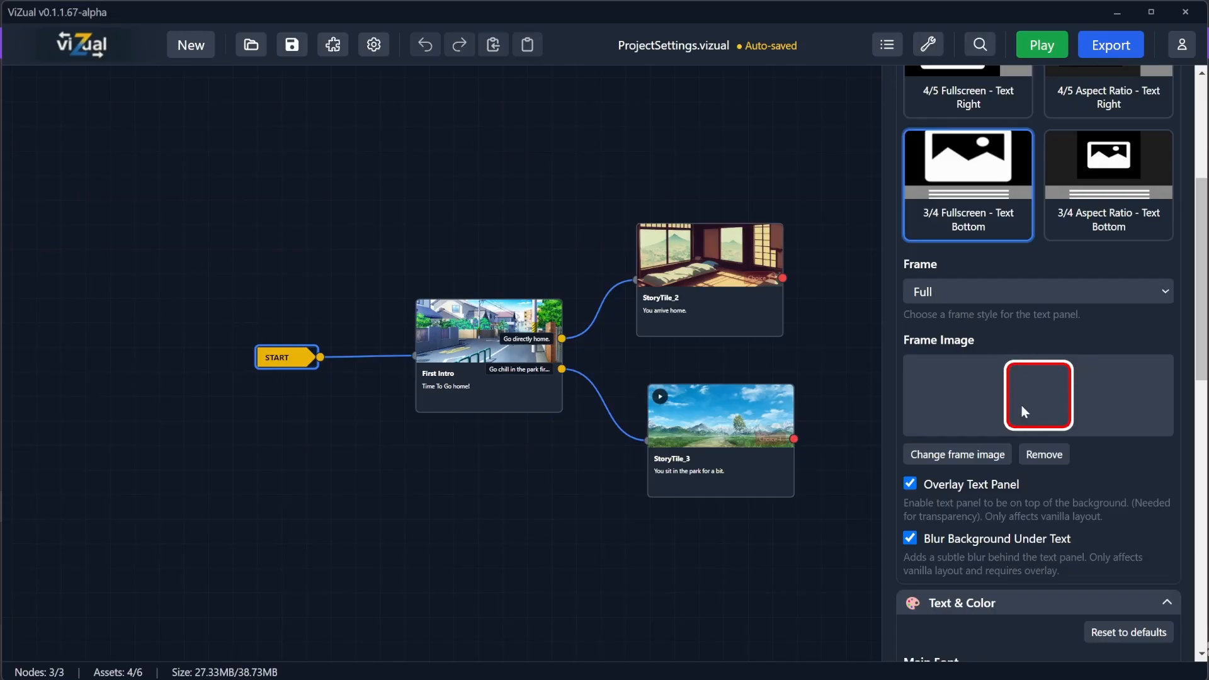
Step: Set the text panel frame style to None and preview the First Intro scene in the game
{"action": "left_click", "coordinate": [937, 296]}
{"action": "left_click", "coordinate": [933, 315]}
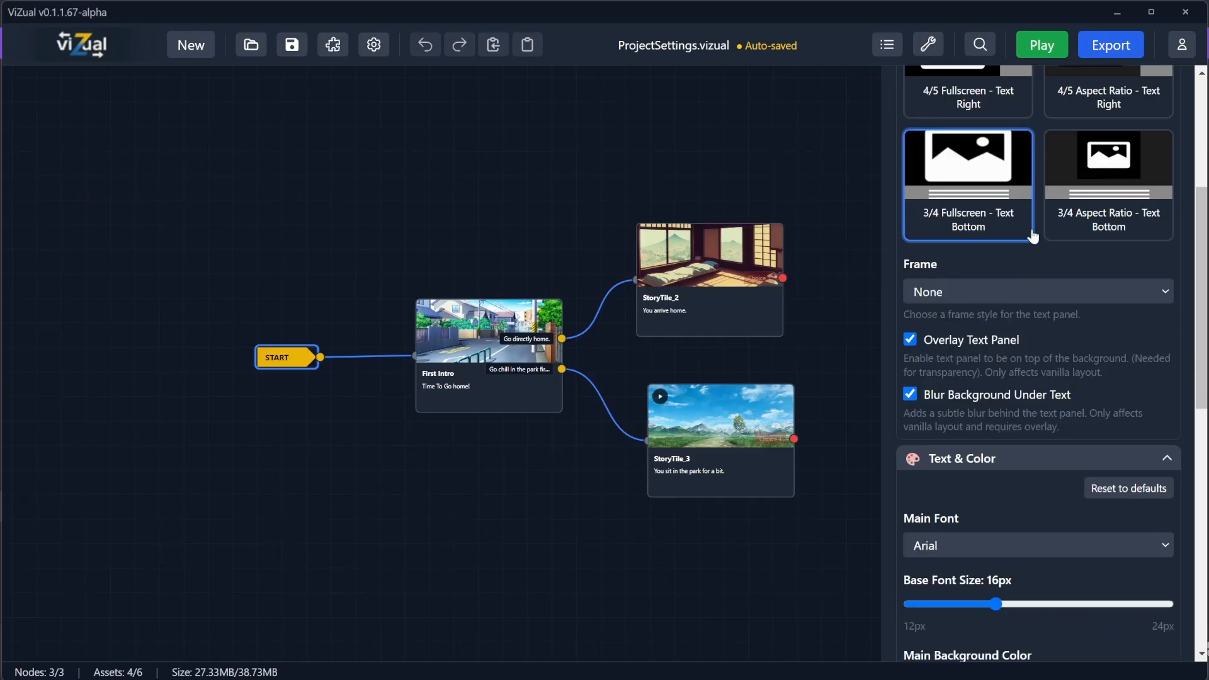
{"action": "left_click", "coordinate": [1042, 44]}
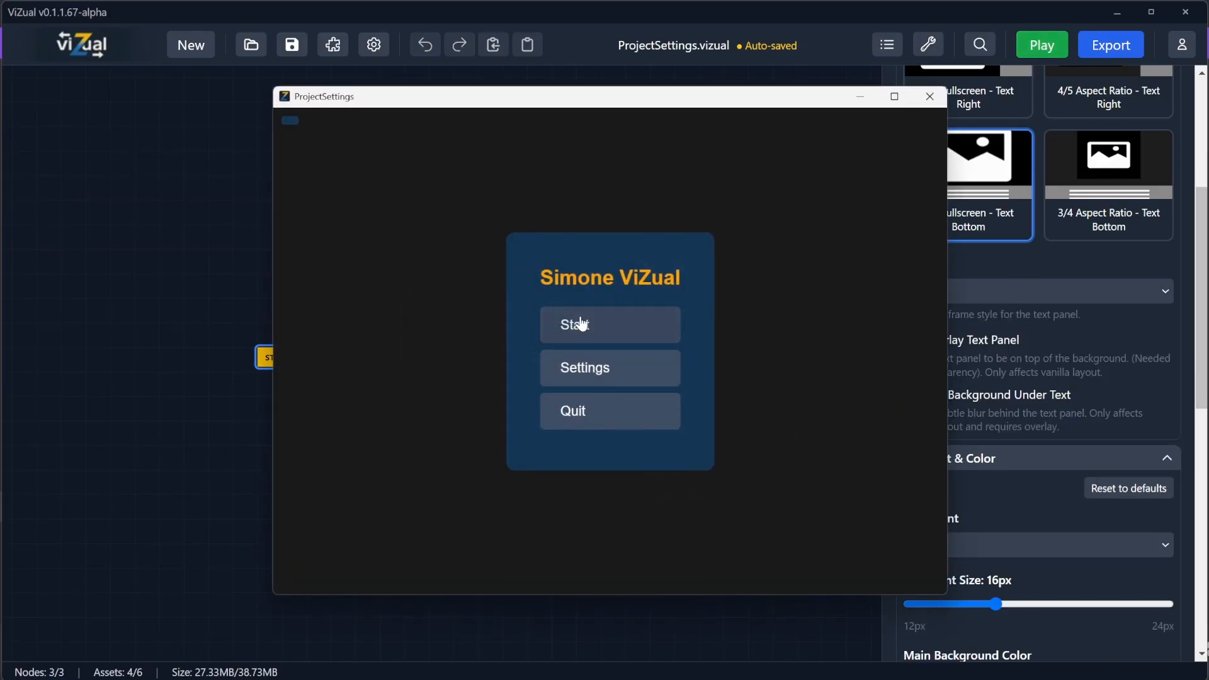
{"action": "left_click", "coordinate": [581, 324]}
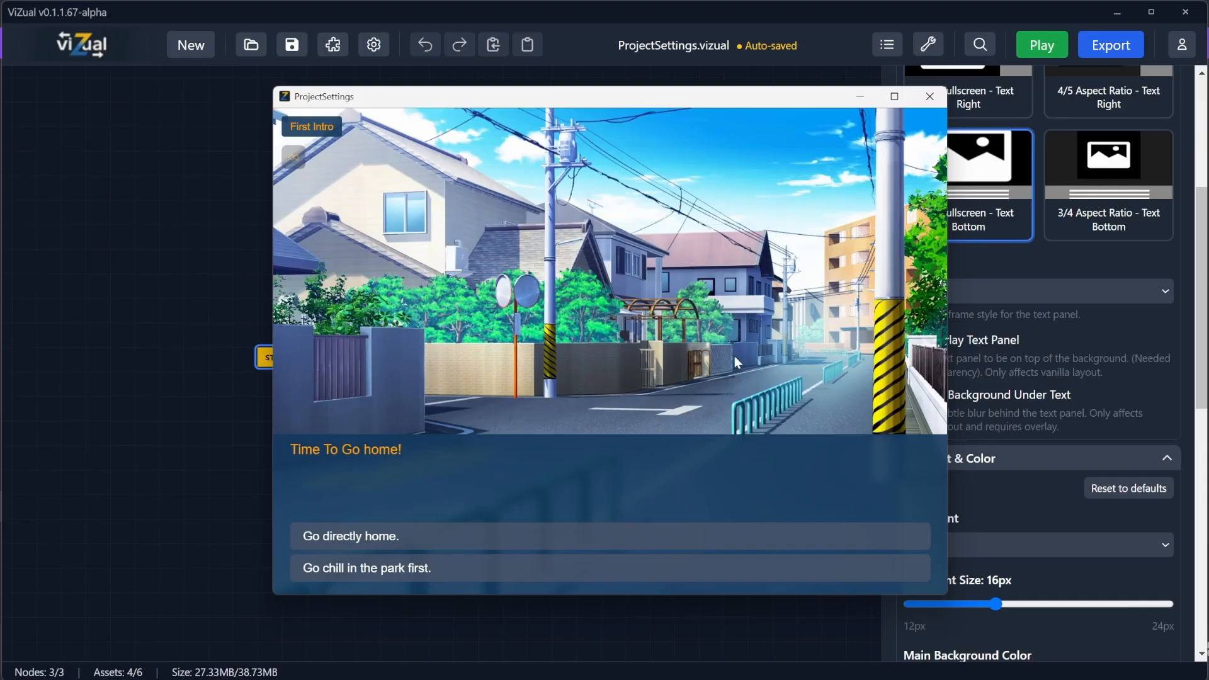
{"action": "left_click", "coordinate": [930, 96]}
Step: Set the text colour to #ffd894 and preview the First Intro scene in the game
{"action": "scroll", "coordinate": [1011, 424], "scroll_direction": "down", "scroll_amount": 5}
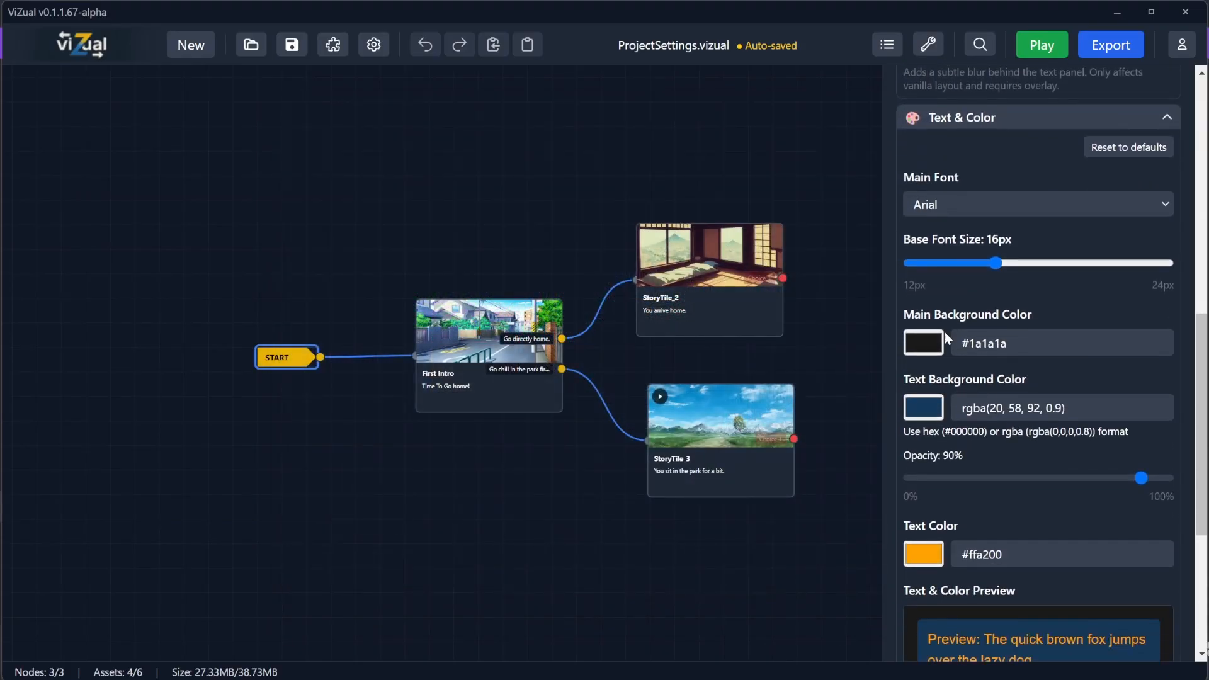
{"action": "scroll", "coordinate": [1005, 378], "scroll_direction": "down", "scroll_amount": 4}
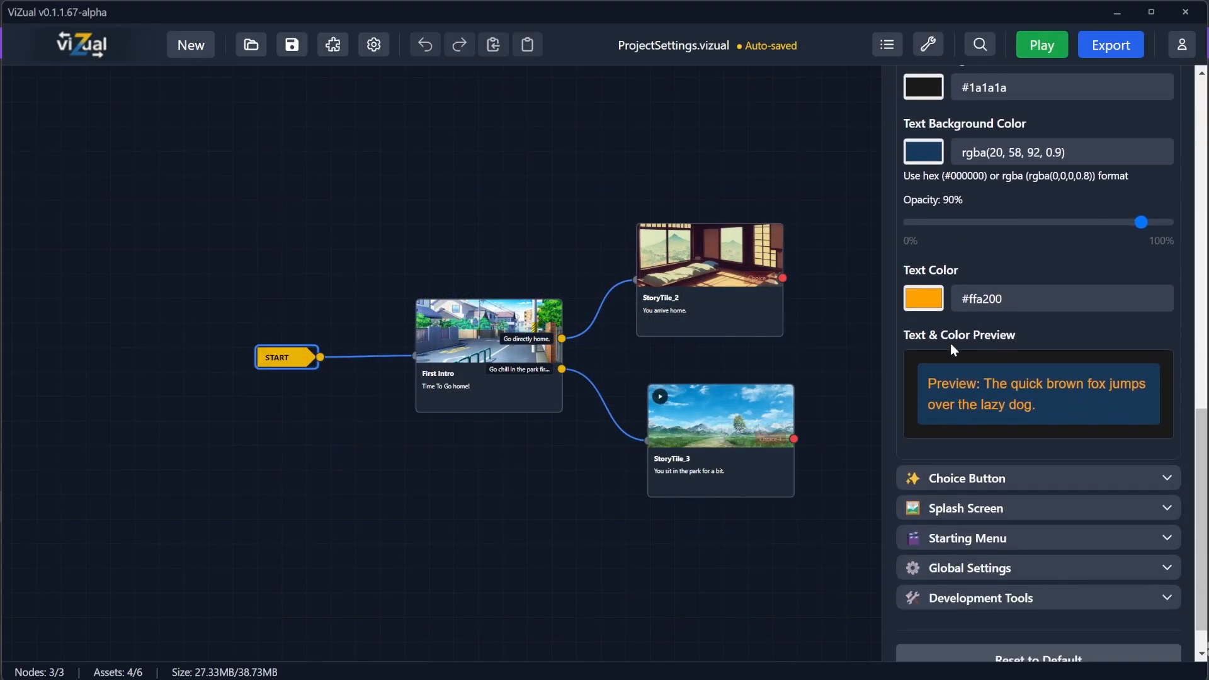
{"action": "left_click", "coordinate": [923, 298]}
{"action": "left_click_drag", "start_coordinate": [1096, 315], "coordinate": [990, 313]}
{"action": "left_click", "coordinate": [960, 275]}
{"action": "left_click", "coordinate": [1042, 44]}
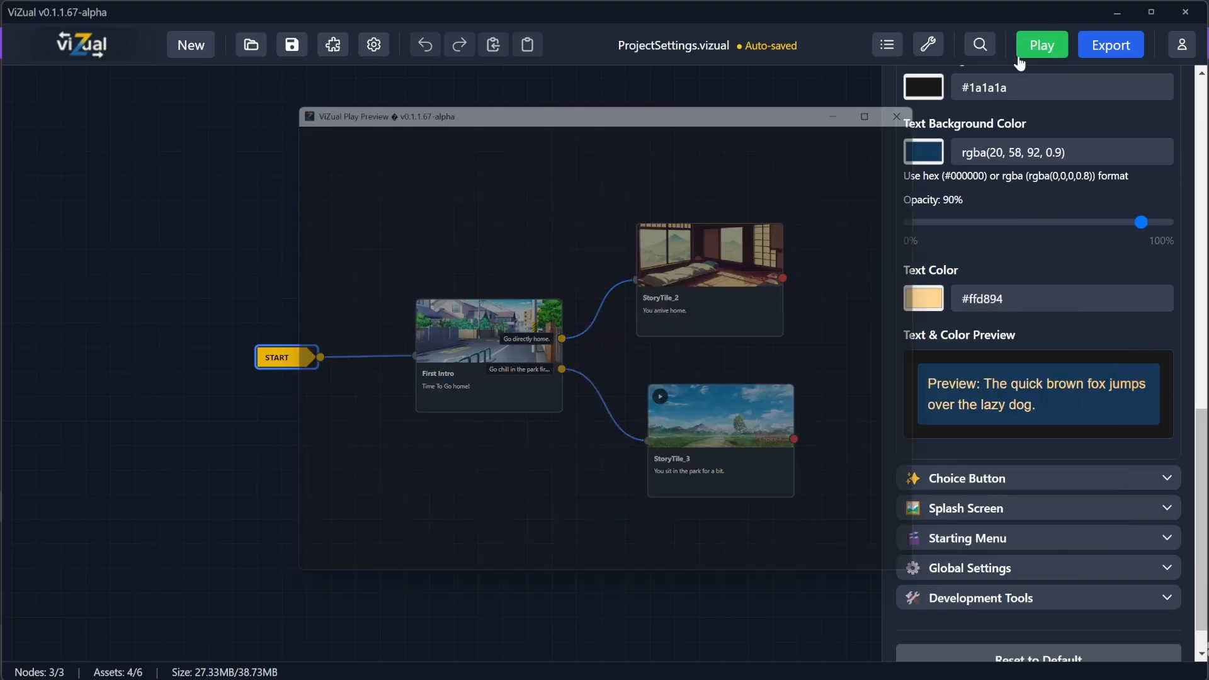
{"action": "left_click", "coordinate": [624, 322]}
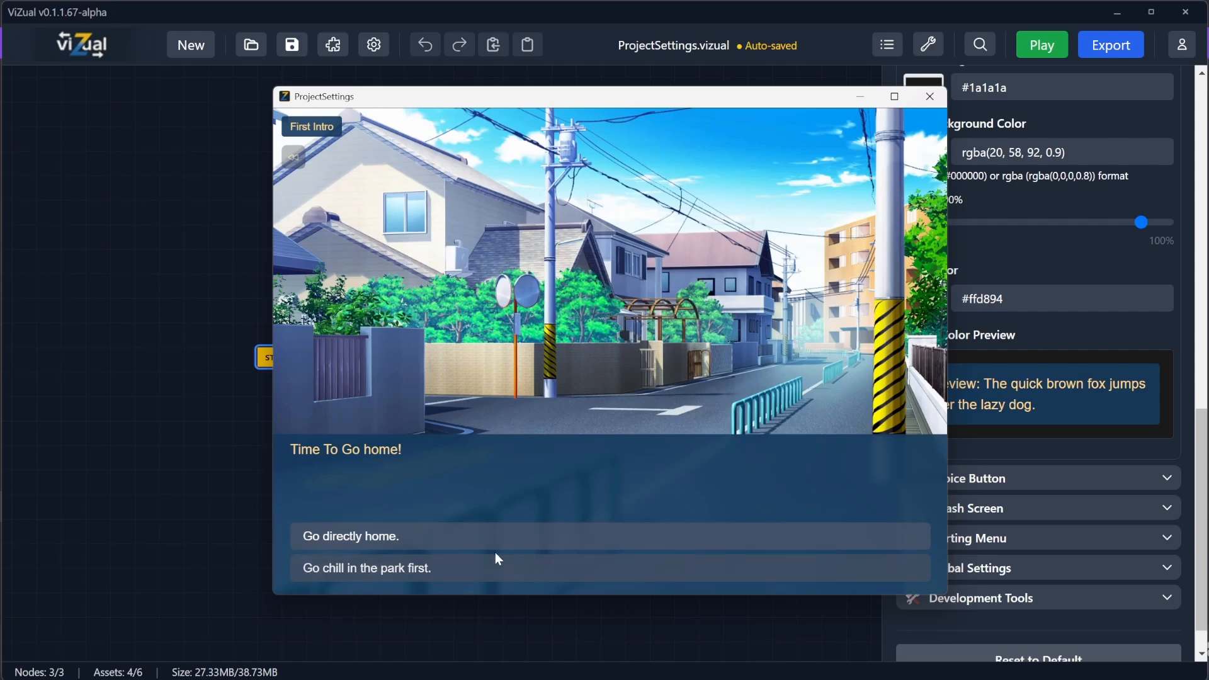
{"action": "left_click", "coordinate": [930, 101]}
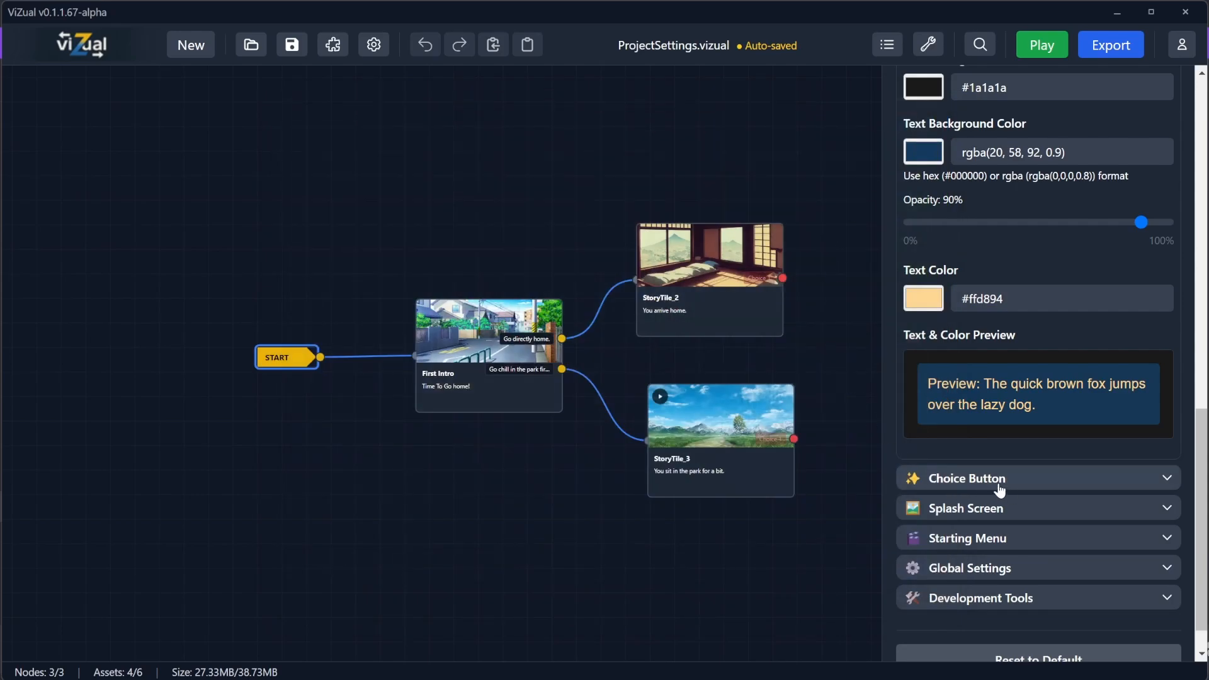
Step: Open the Choice Button settings, set the choice button colour to rgba(30, 0, 255, 0.8) and preview the First Intro scene
{"action": "left_click", "coordinate": [960, 483]}
{"action": "scroll", "coordinate": [1022, 459], "scroll_direction": "down", "scroll_amount": 9}
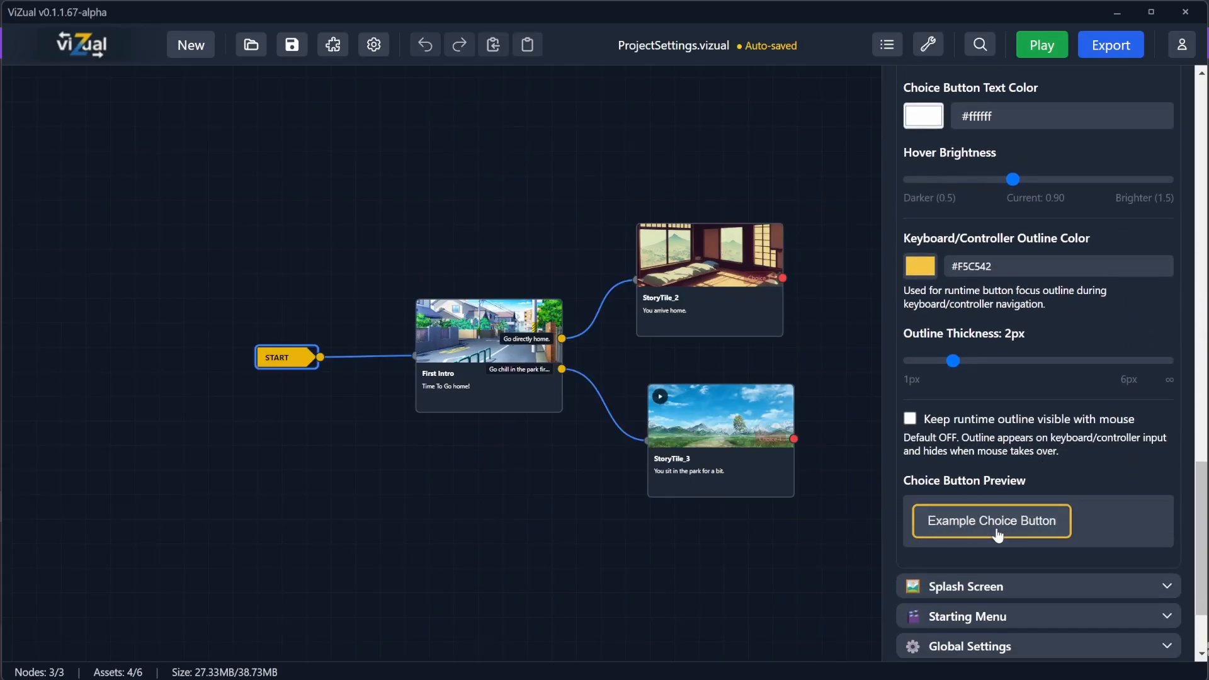
{"action": "scroll", "coordinate": [936, 518], "scroll_direction": "up", "scroll_amount": 4}
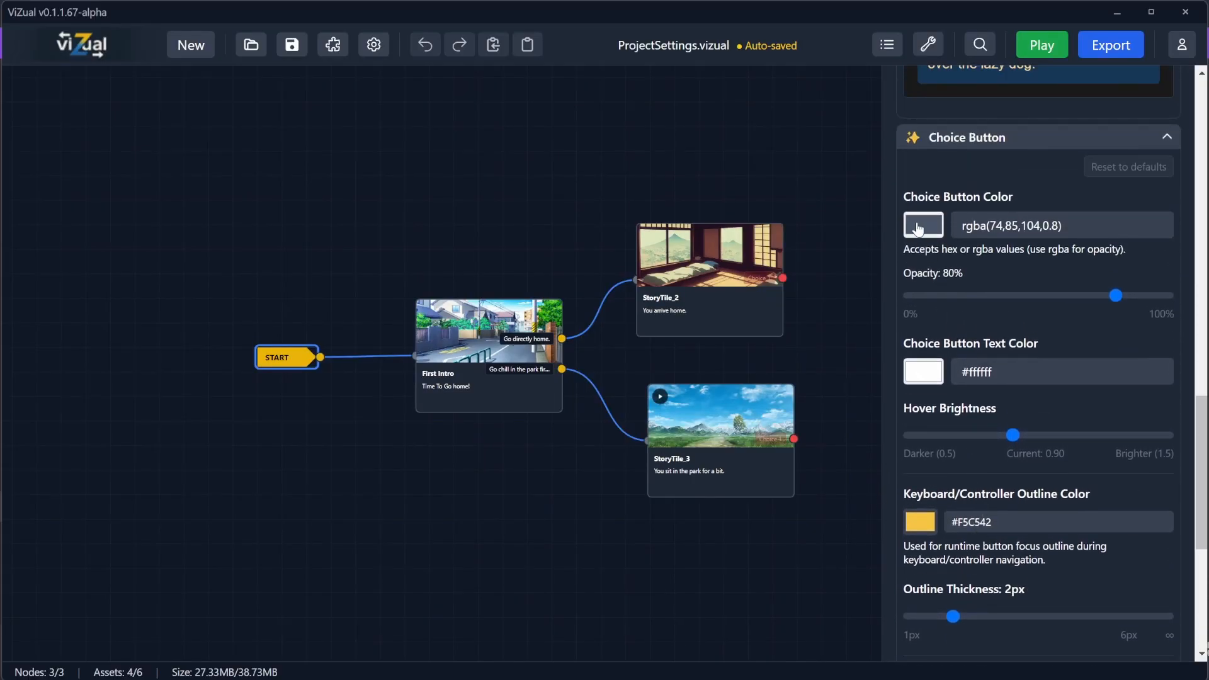
{"action": "left_click", "coordinate": [919, 226]}
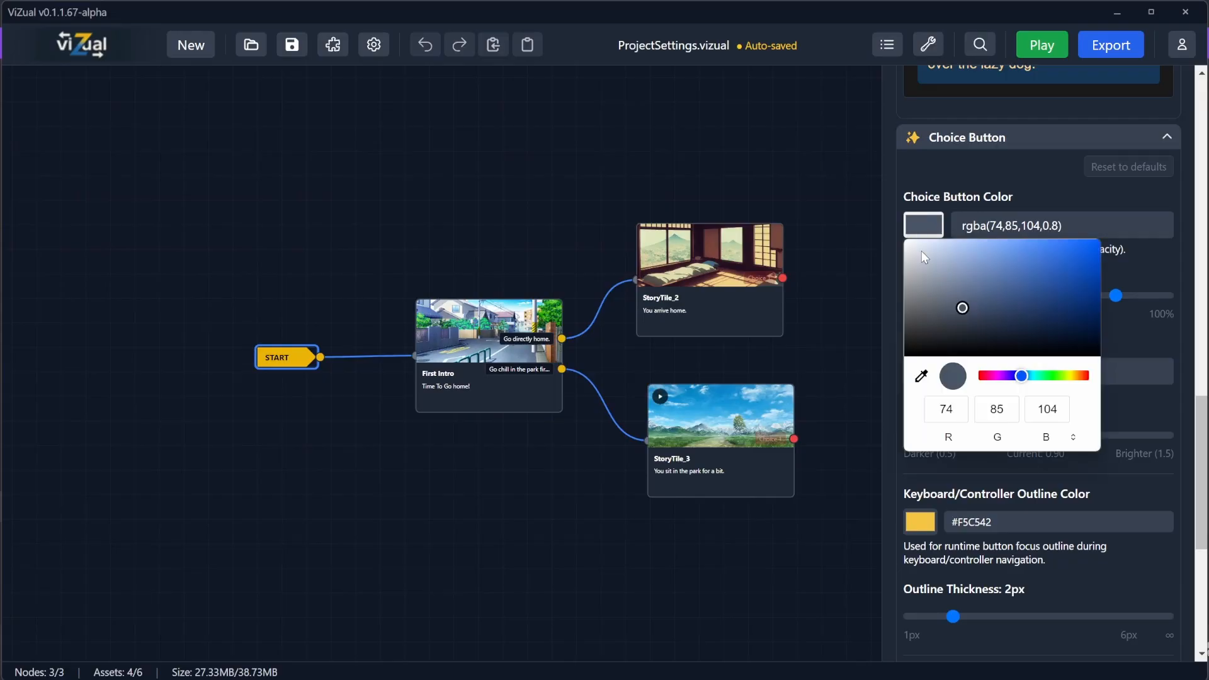
{"action": "left_click_drag", "start_coordinate": [1021, 377], "coordinate": [1013, 376]}
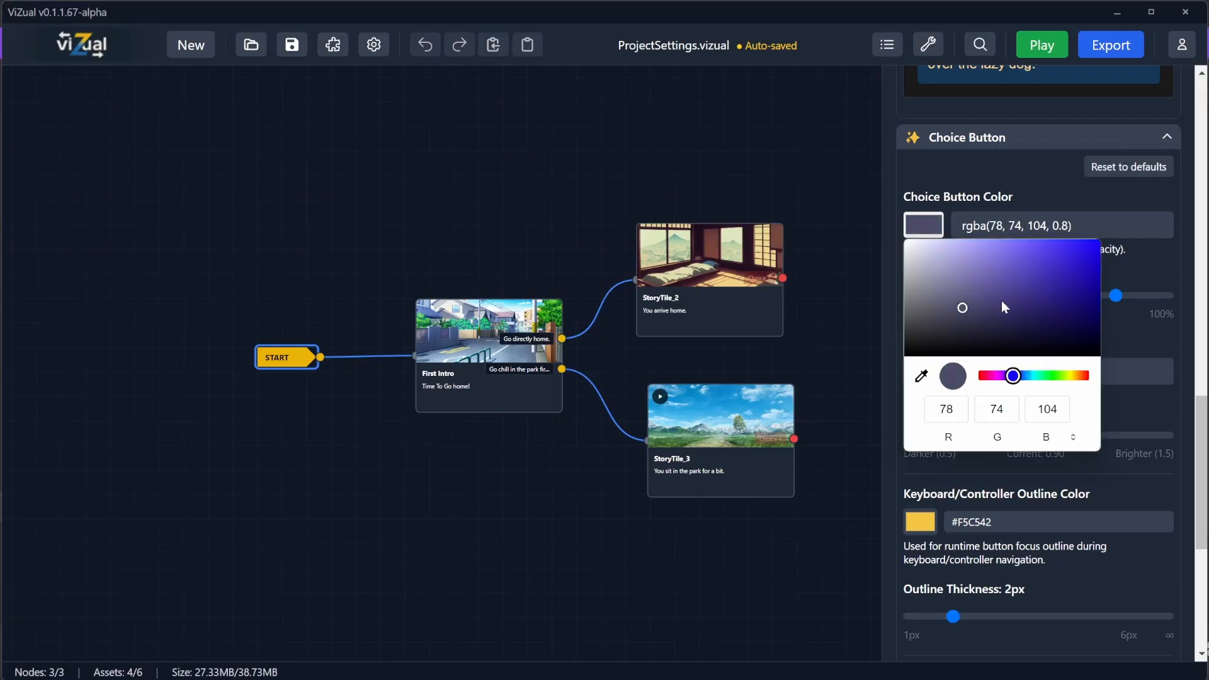
{"action": "left_click", "coordinate": [1066, 246]}
{"action": "left_click_drag", "start_coordinate": [1069, 248], "coordinate": [1117, 224]}
{"action": "left_click", "coordinate": [989, 170]}
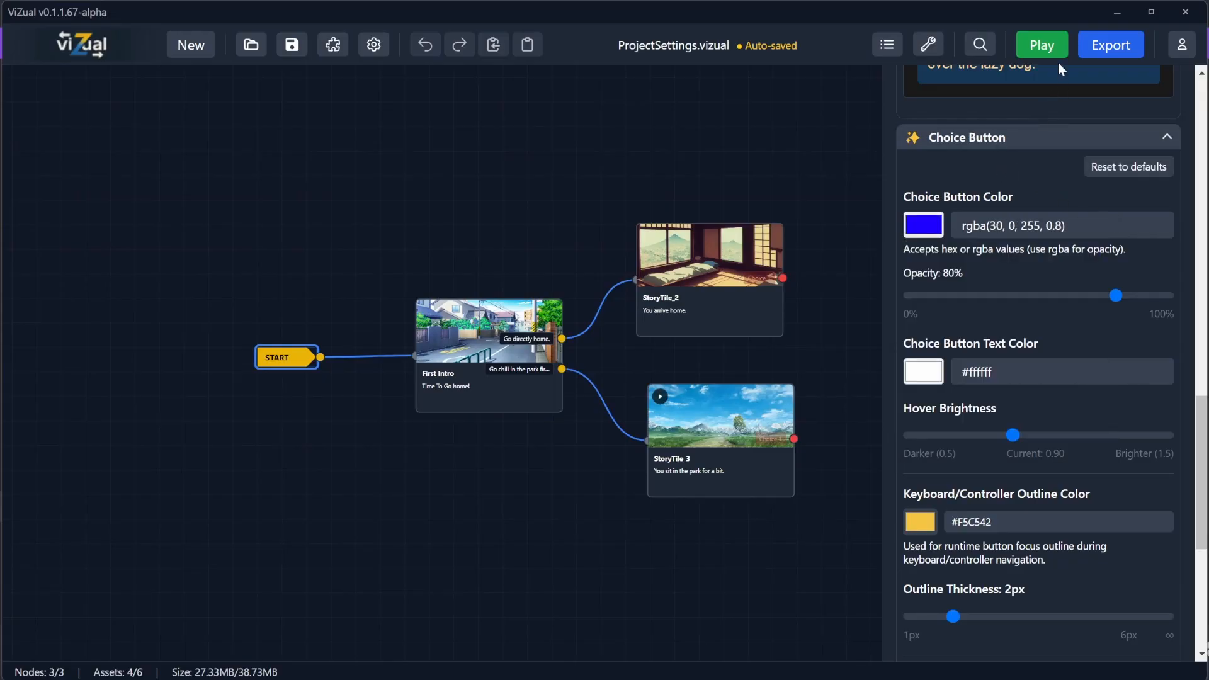
{"action": "left_click", "coordinate": [1046, 46]}
{"action": "left_click", "coordinate": [580, 323]}
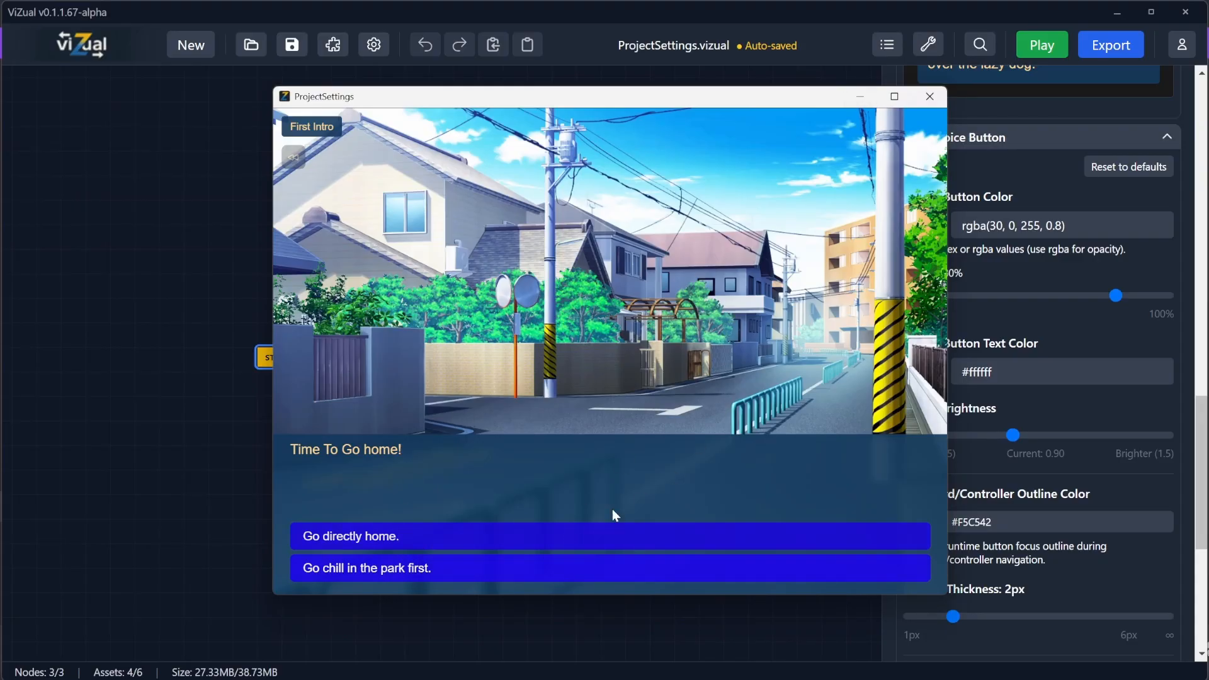
{"action": "left_click", "coordinate": [931, 98]}
Step: Set the choice button hover brightness to 1.50 and preview the start menu in the game
{"action": "scroll", "coordinate": [1015, 328], "scroll_direction": "down", "scroll_amount": 3}
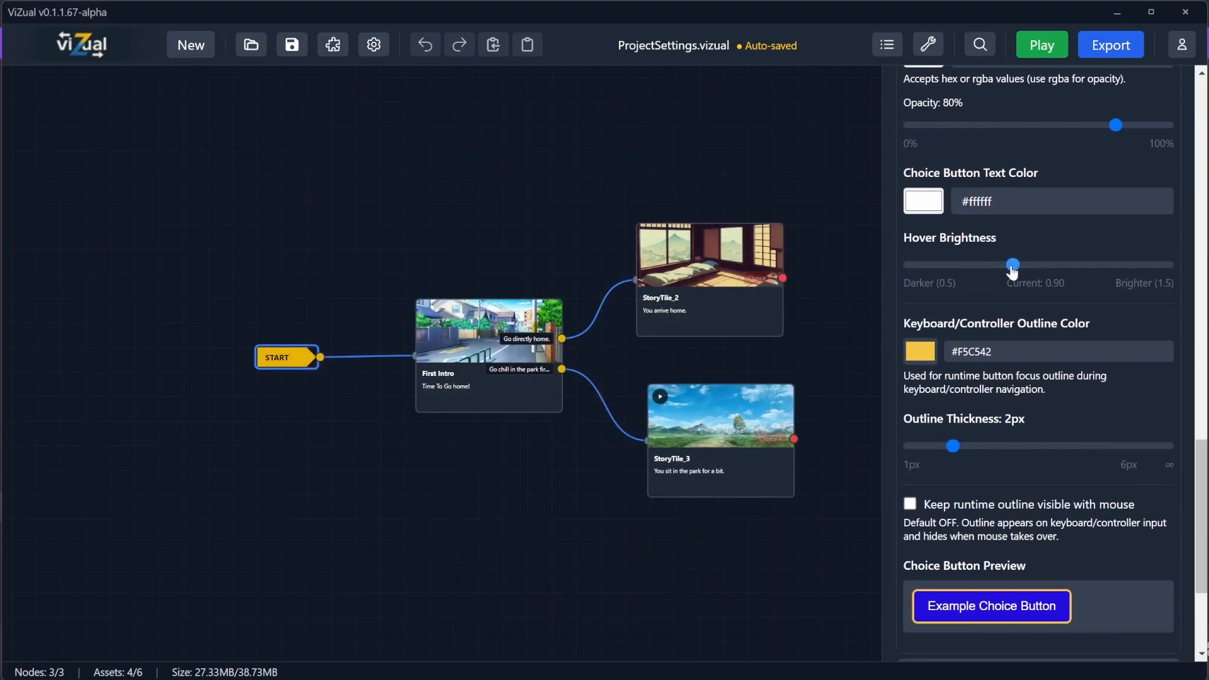
{"action": "left_click_drag", "start_coordinate": [1013, 265], "coordinate": [1169, 264]}
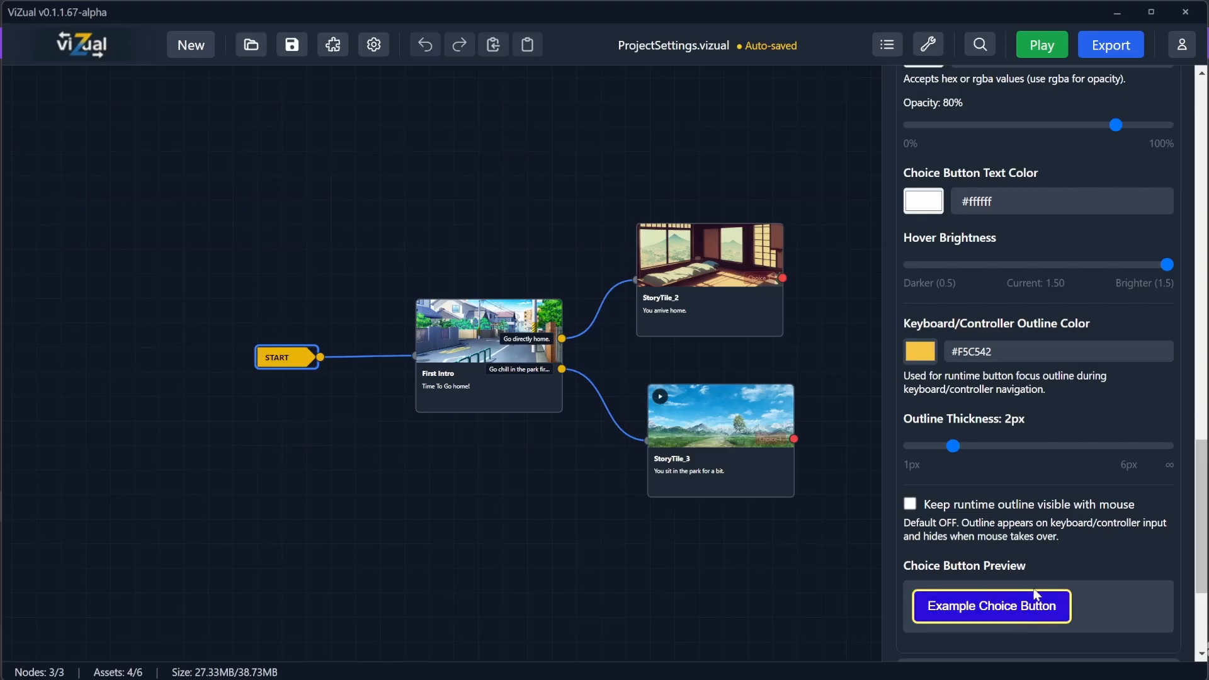
{"action": "left_click", "coordinate": [1043, 45]}
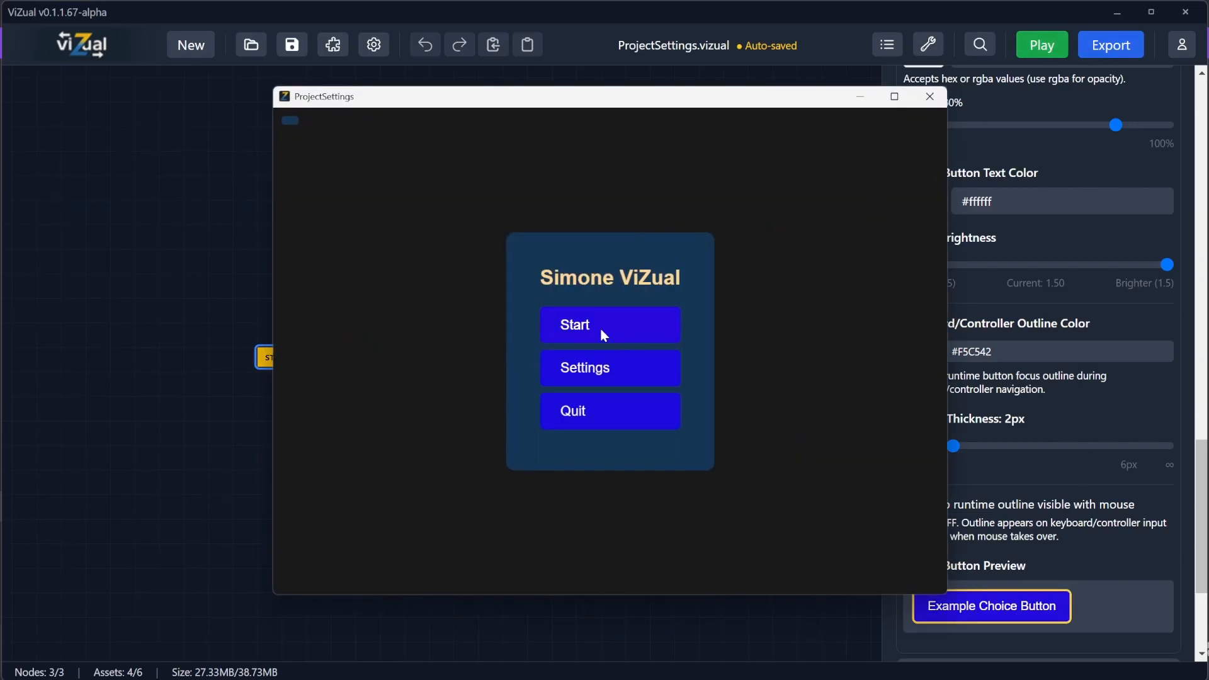
{"action": "left_click", "coordinate": [603, 334]}
{"action": "left_click", "coordinate": [931, 97]}
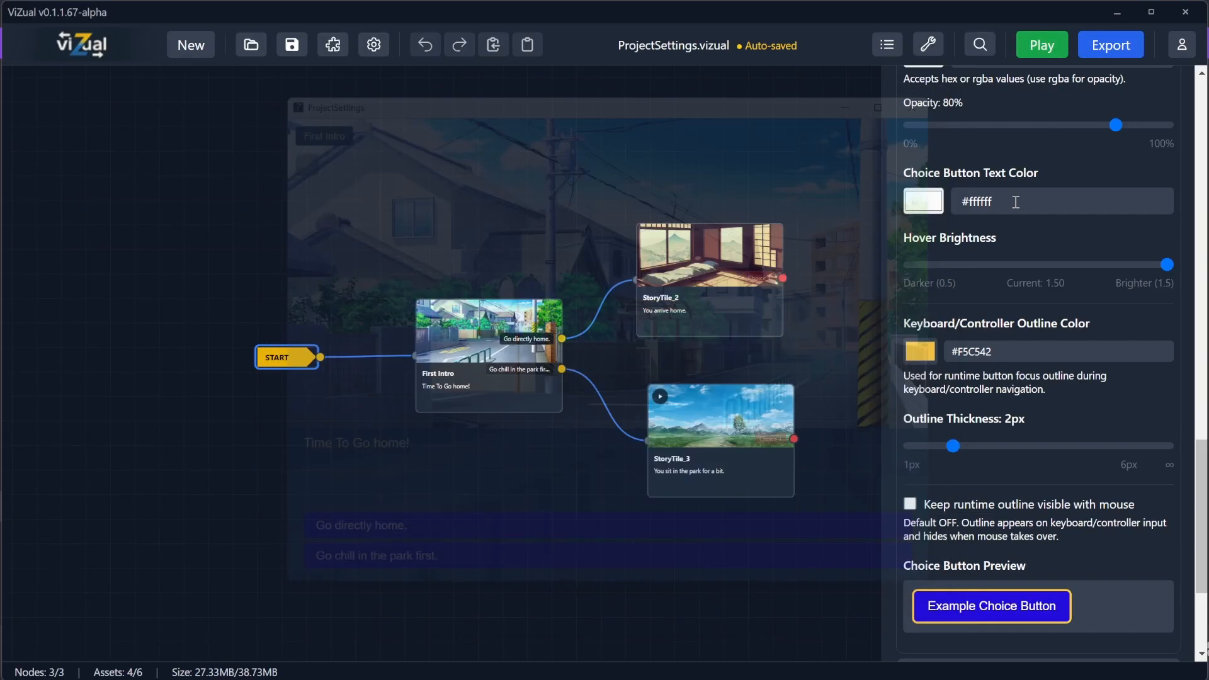
Step: Set the choice button colour to rgba(53, 48, 95, 0.8) and preview the First Intro scene in the game
{"action": "scroll", "coordinate": [1016, 202], "scroll_direction": "up", "scroll_amount": 3}
{"action": "left_click", "coordinate": [924, 225]}
{"action": "left_click", "coordinate": [927, 226]}
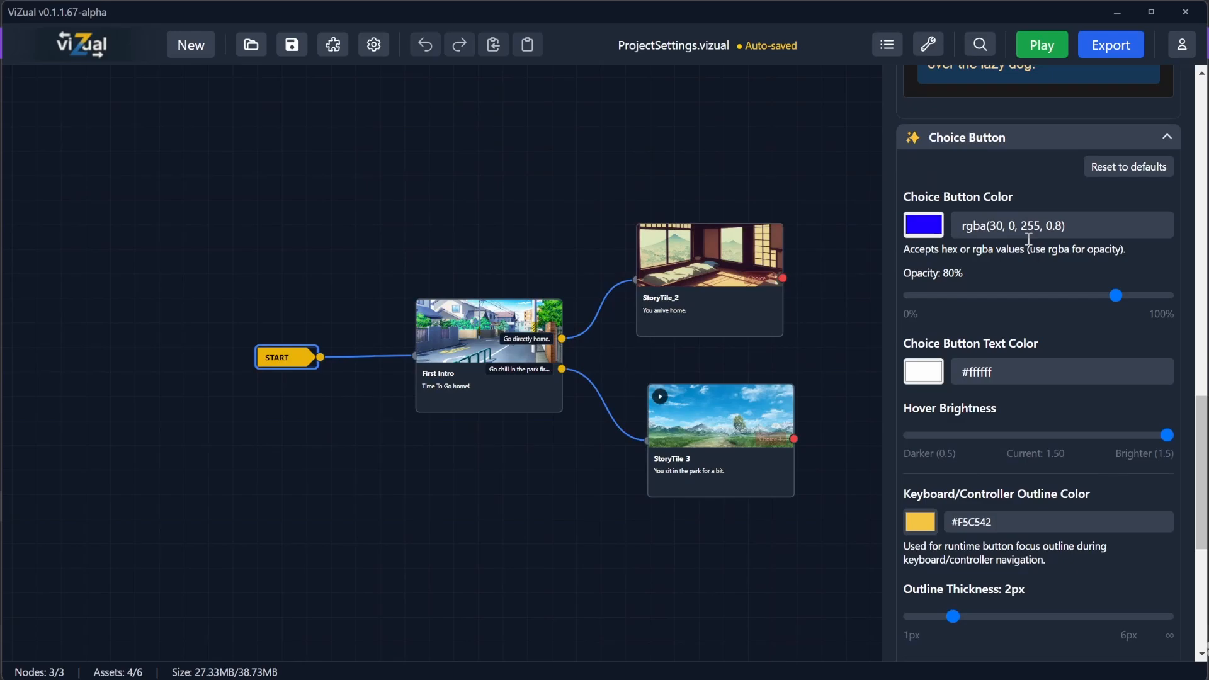
{"action": "left_click", "coordinate": [933, 230]}
{"action": "left_click_drag", "start_coordinate": [1068, 265], "coordinate": [1016, 289]}
{"action": "left_click", "coordinate": [1073, 58]}
{"action": "left_click", "coordinate": [1063, 49]}
{"action": "left_click", "coordinate": [604, 333]}
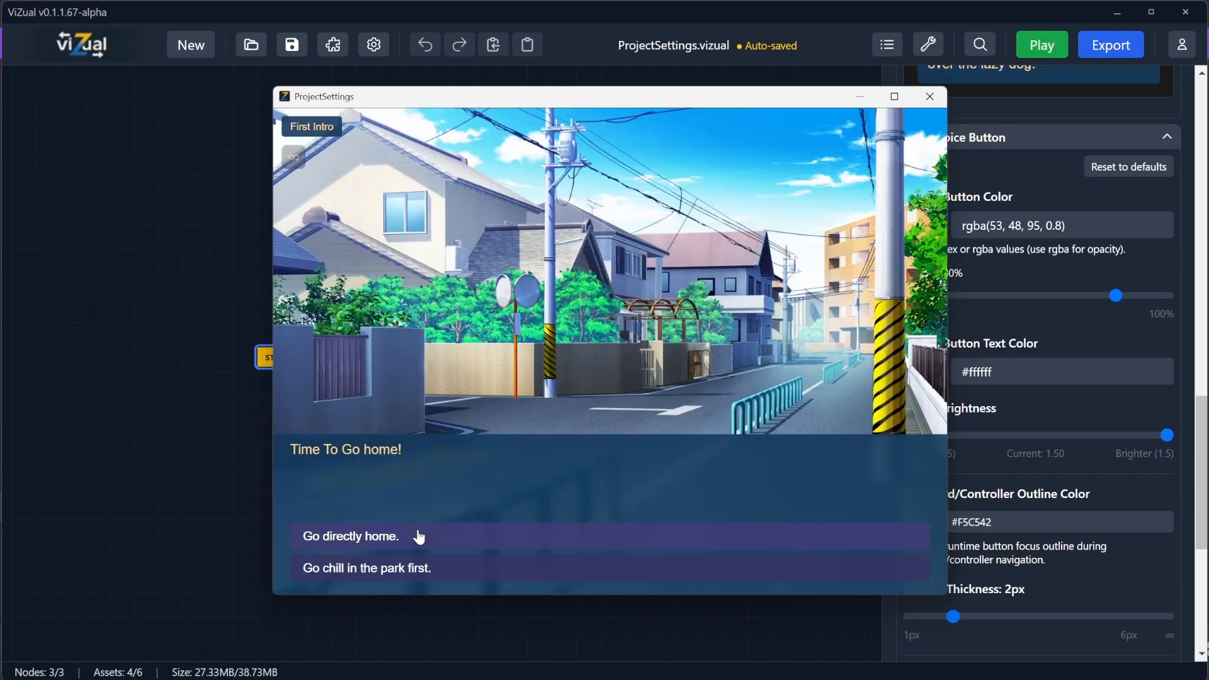
{"action": "left_click", "coordinate": [929, 97]}
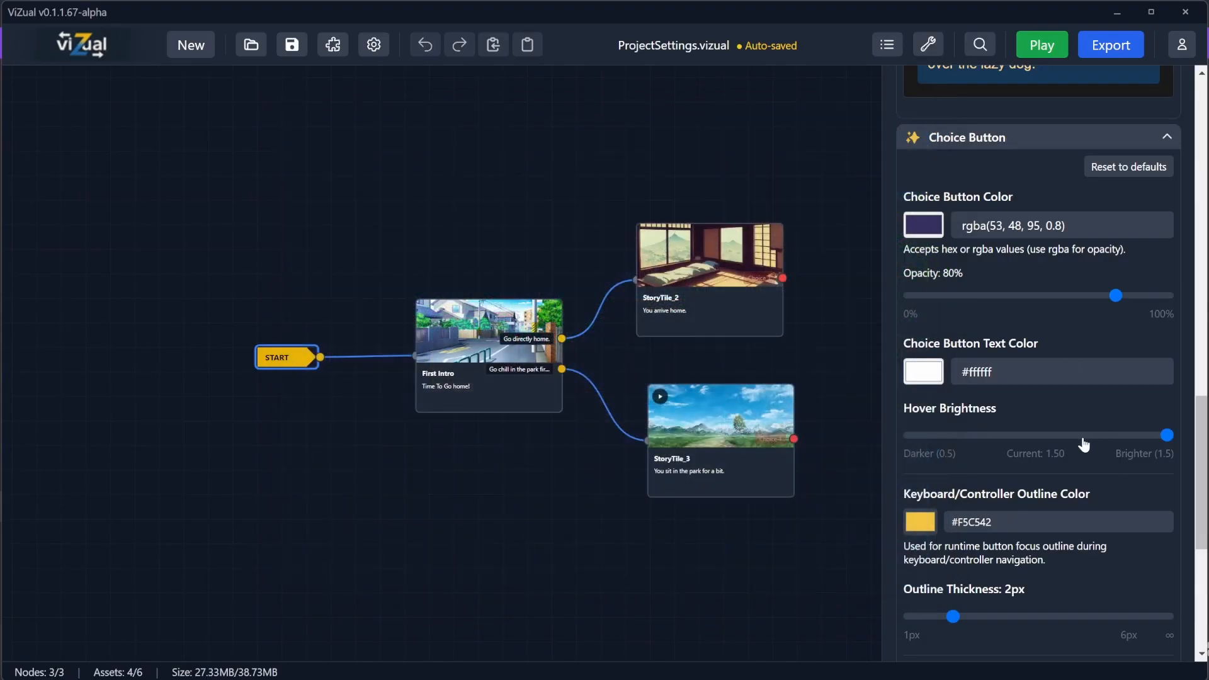
Step: Set the choice button opacity to 65% and preview the First Intro scene in the game
{"action": "left_click_drag", "start_coordinate": [1116, 295], "coordinate": [1079, 295]}
{"action": "scroll", "coordinate": [1007, 452], "scroll_direction": "down", "scroll_amount": 1}
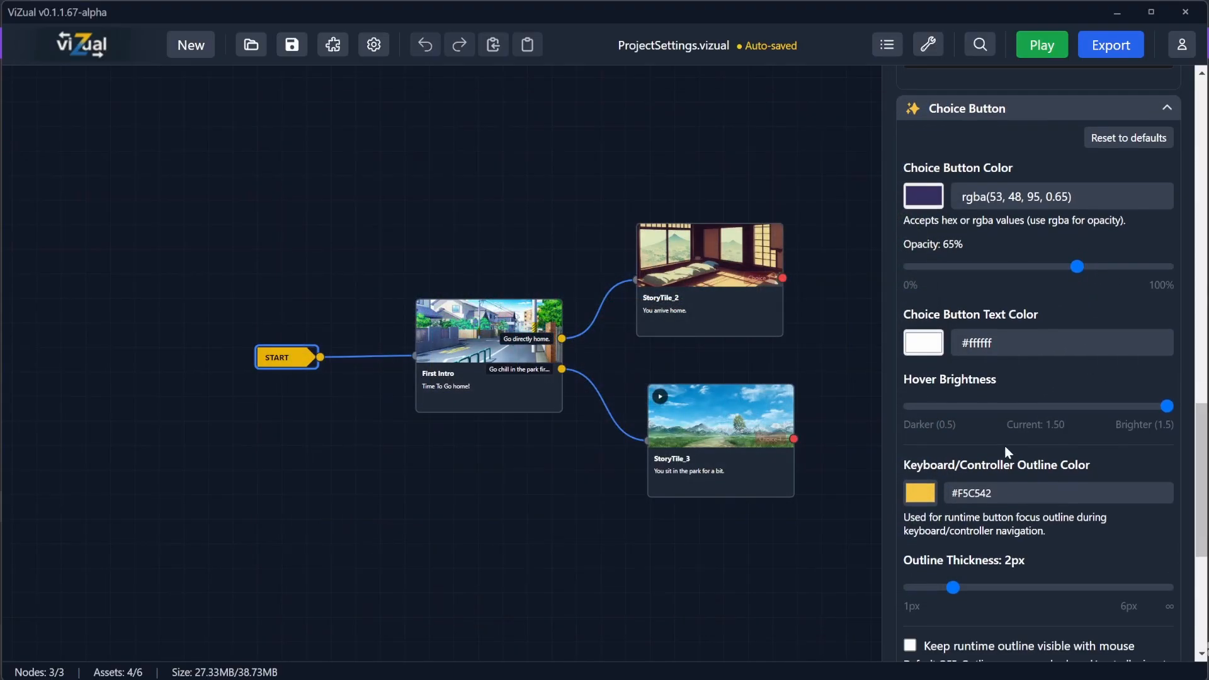
{"action": "scroll", "coordinate": [1007, 452], "scroll_direction": "down", "scroll_amount": 3}
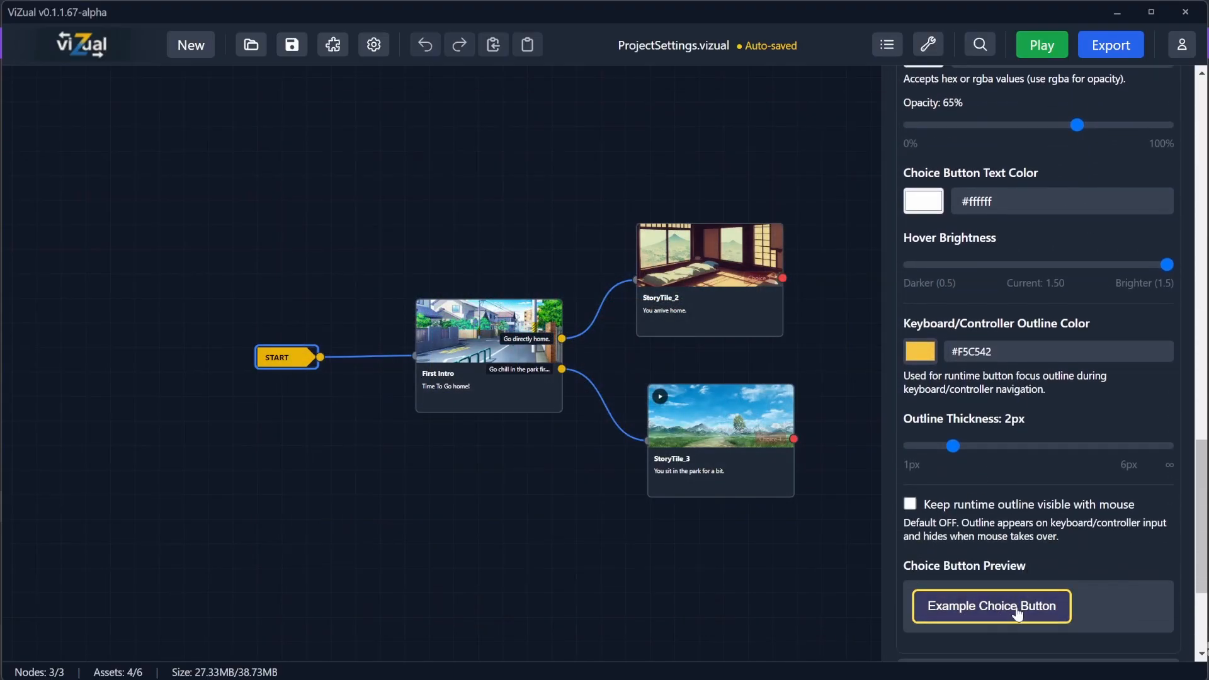
{"action": "left_click", "coordinate": [1042, 44]}
{"action": "left_click", "coordinate": [602, 327]}
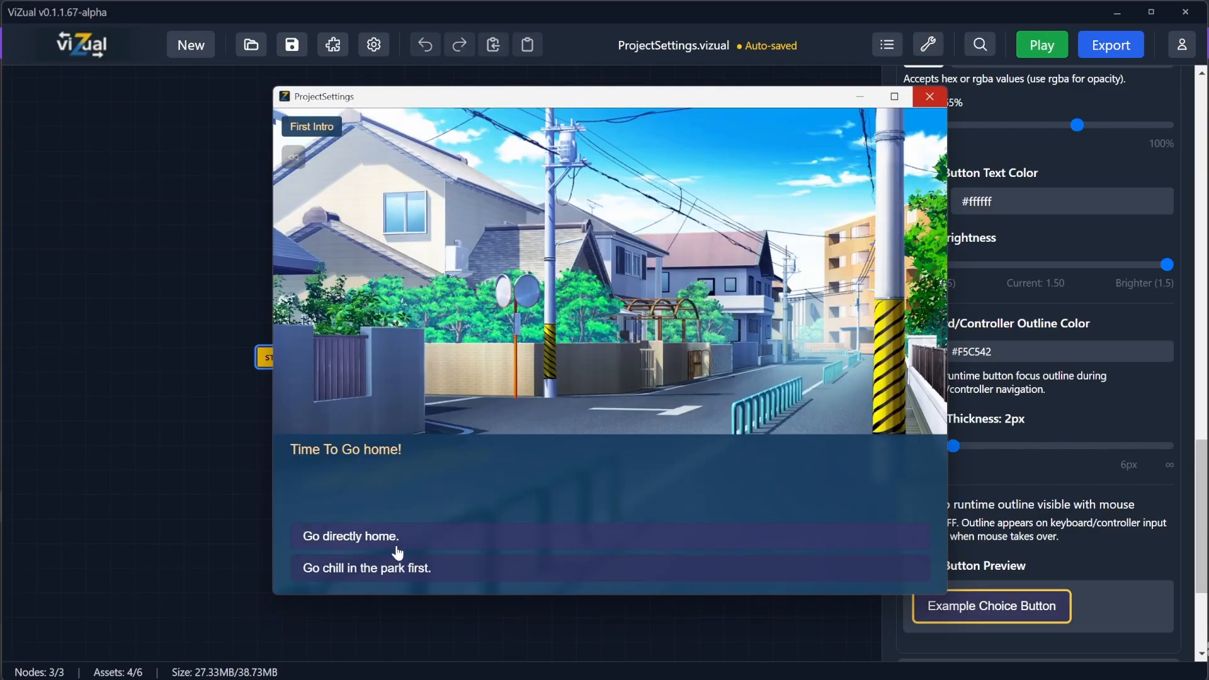
{"action": "left_click", "coordinate": [930, 96]}
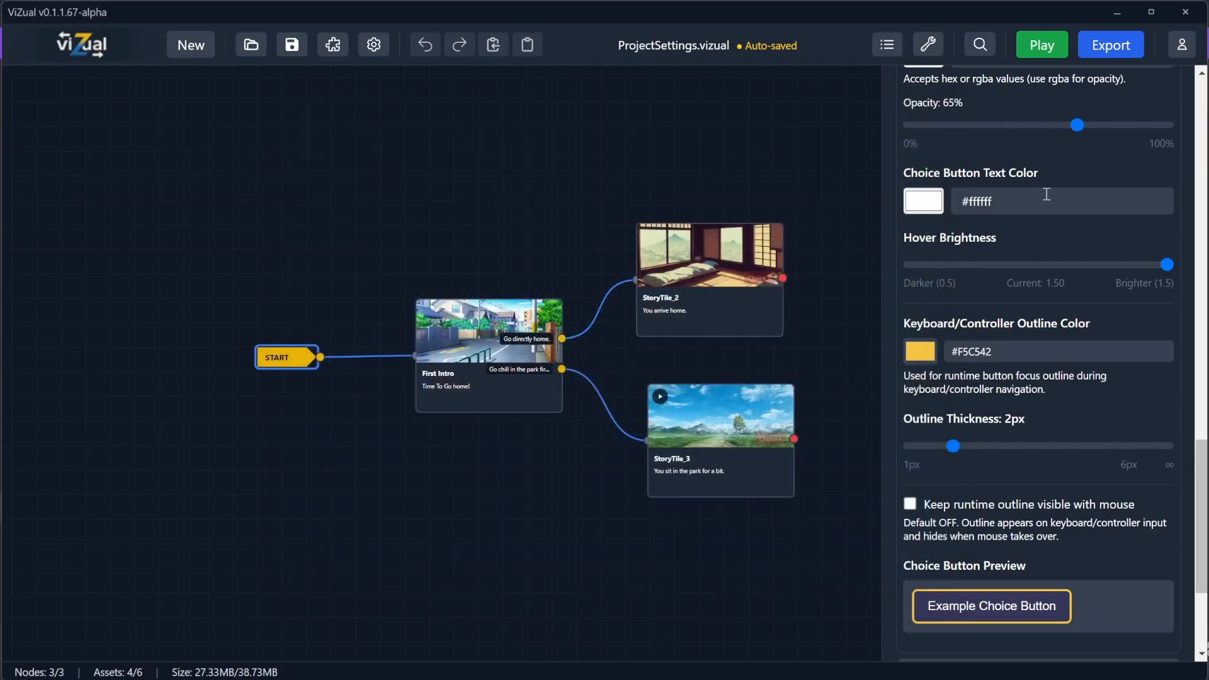
Step: Set the choice button text colour to #ff0000 and preview the First Intro scene in the game
{"action": "left_click", "coordinate": [922, 201]}
{"action": "left_click_drag", "start_coordinate": [1029, 249], "coordinate": [1100, 216]}
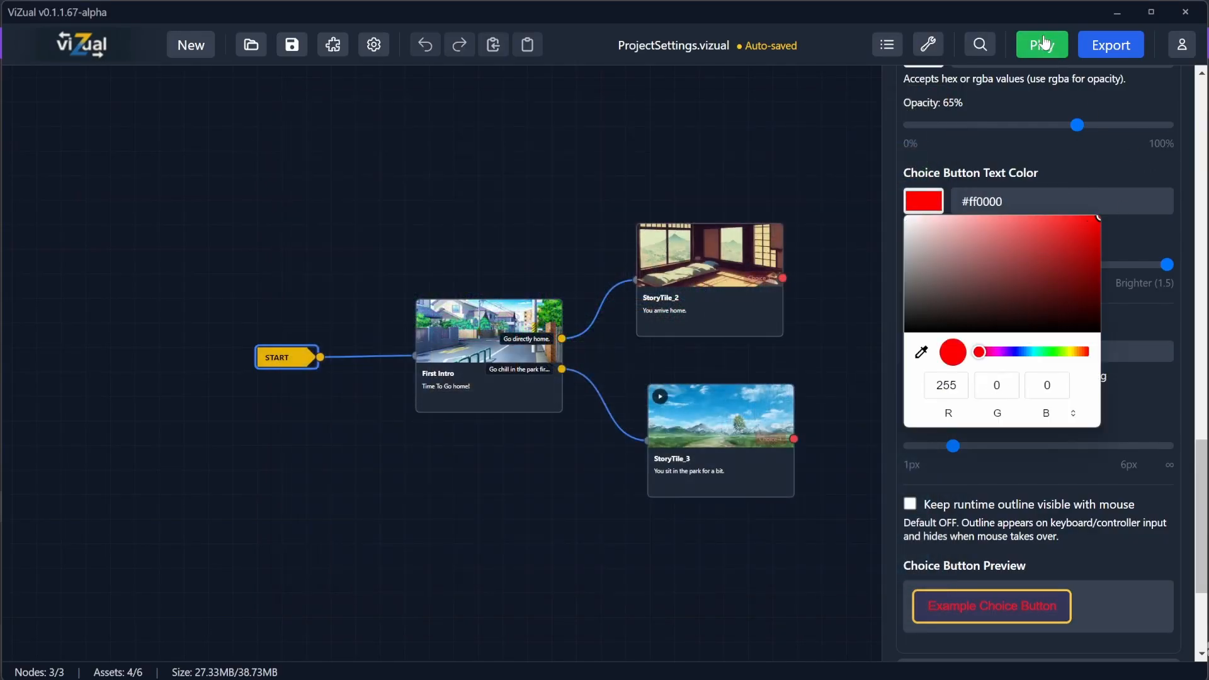
{"action": "left_click", "coordinate": [1044, 42]}
{"action": "left_click", "coordinate": [570, 325]}
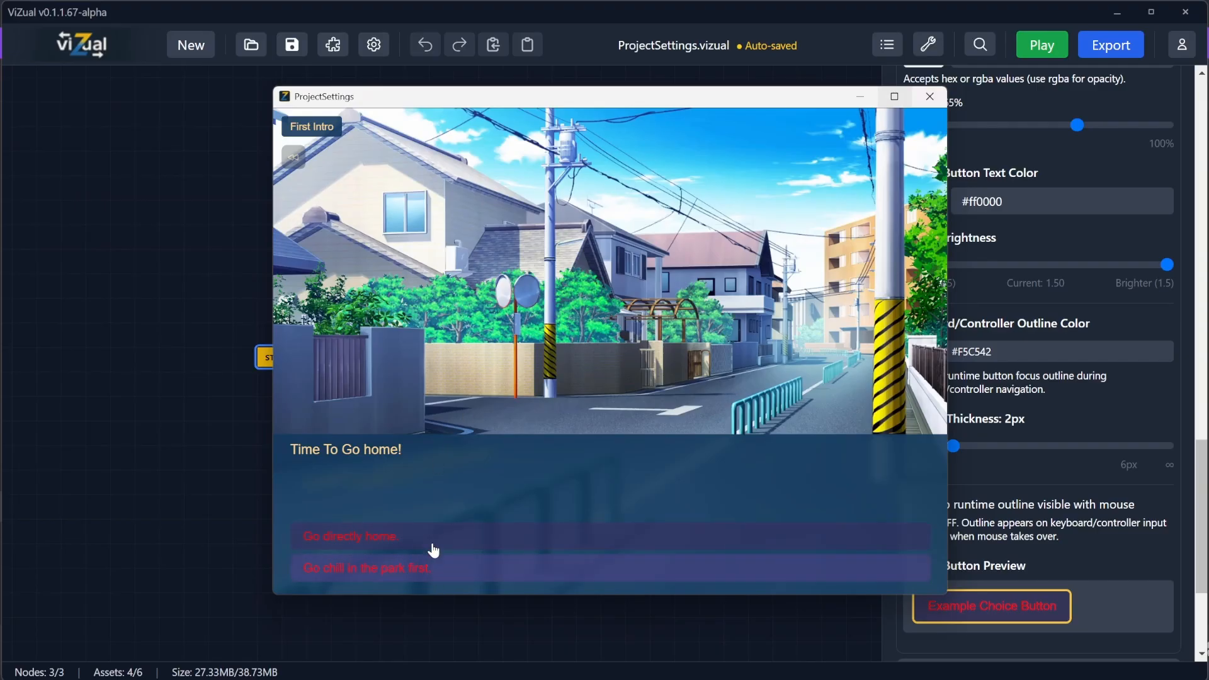
{"action": "left_click", "coordinate": [920, 111]}
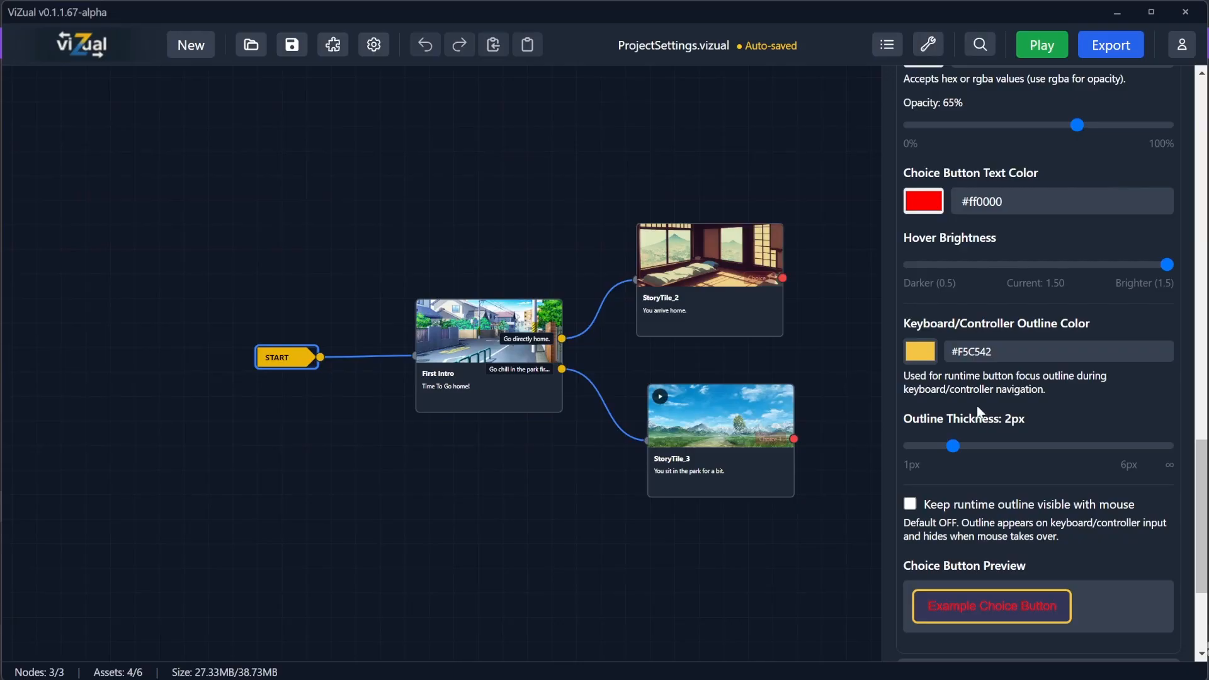
Step: Play the game and navigate the choice buttons and start menu with the keyboard to check the focus outline
{"action": "scroll", "coordinate": [944, 350], "scroll_direction": "up", "scroll_amount": 1}
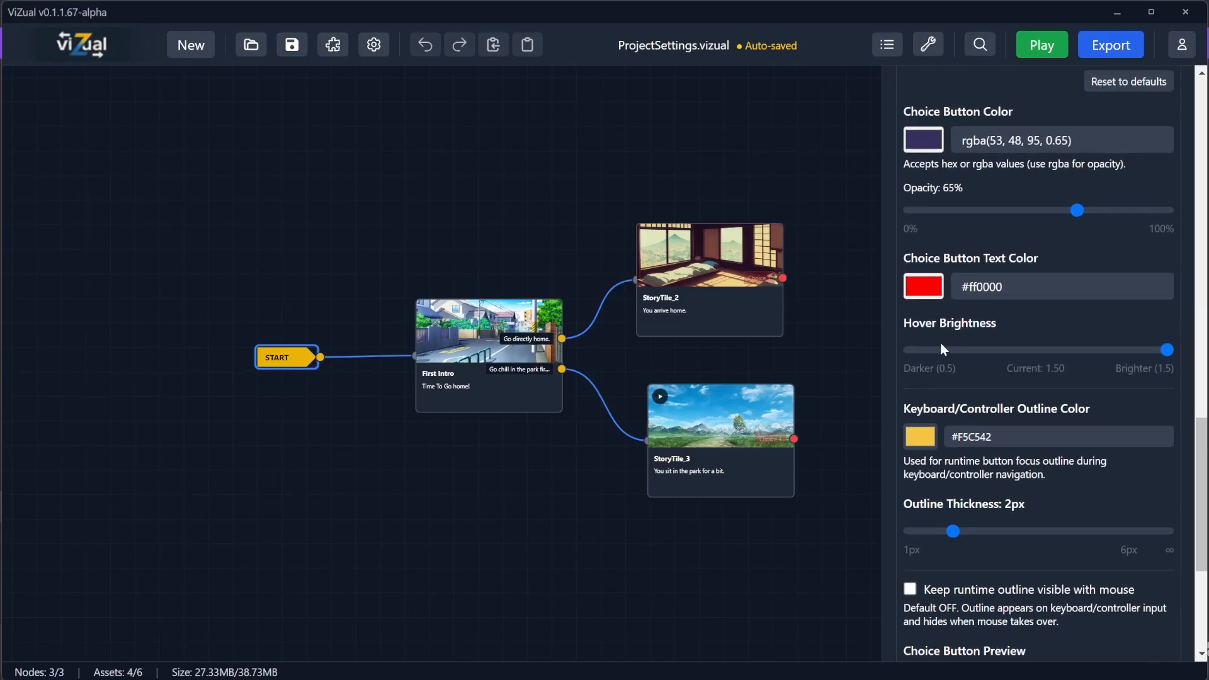
{"action": "left_click", "coordinate": [1043, 48]}
{"action": "left_click", "coordinate": [632, 322]}
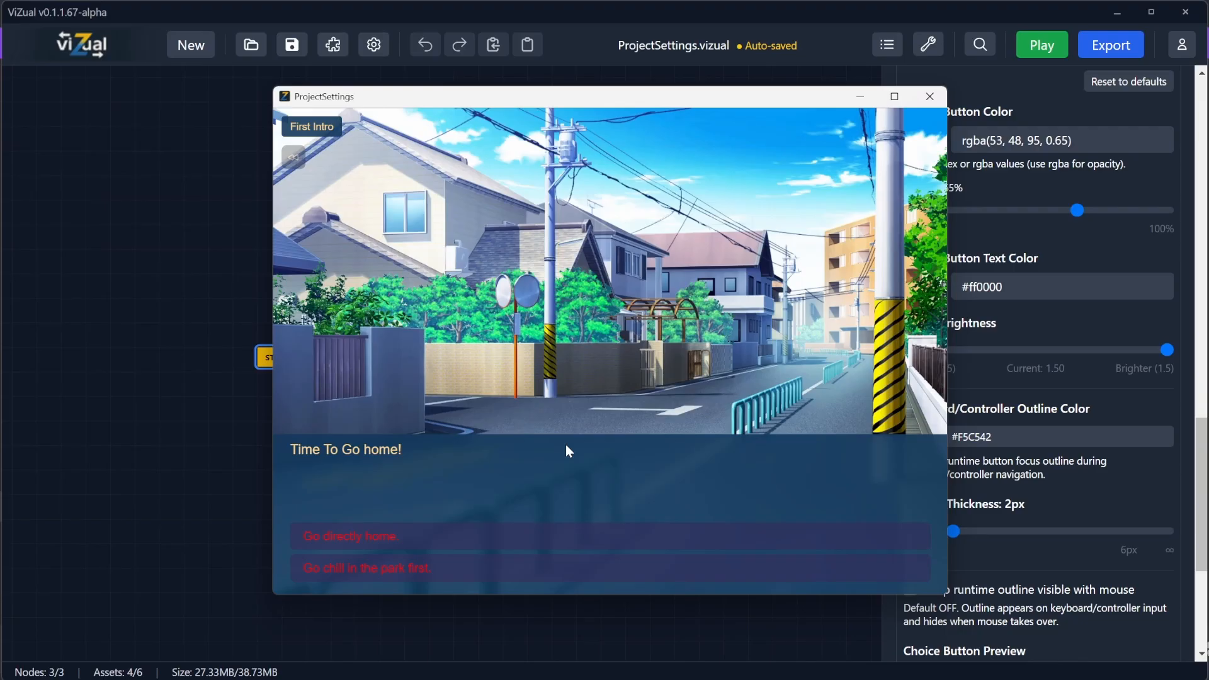
{"action": "key", "text": "Down"}
{"action": "key", "text": "Up"}
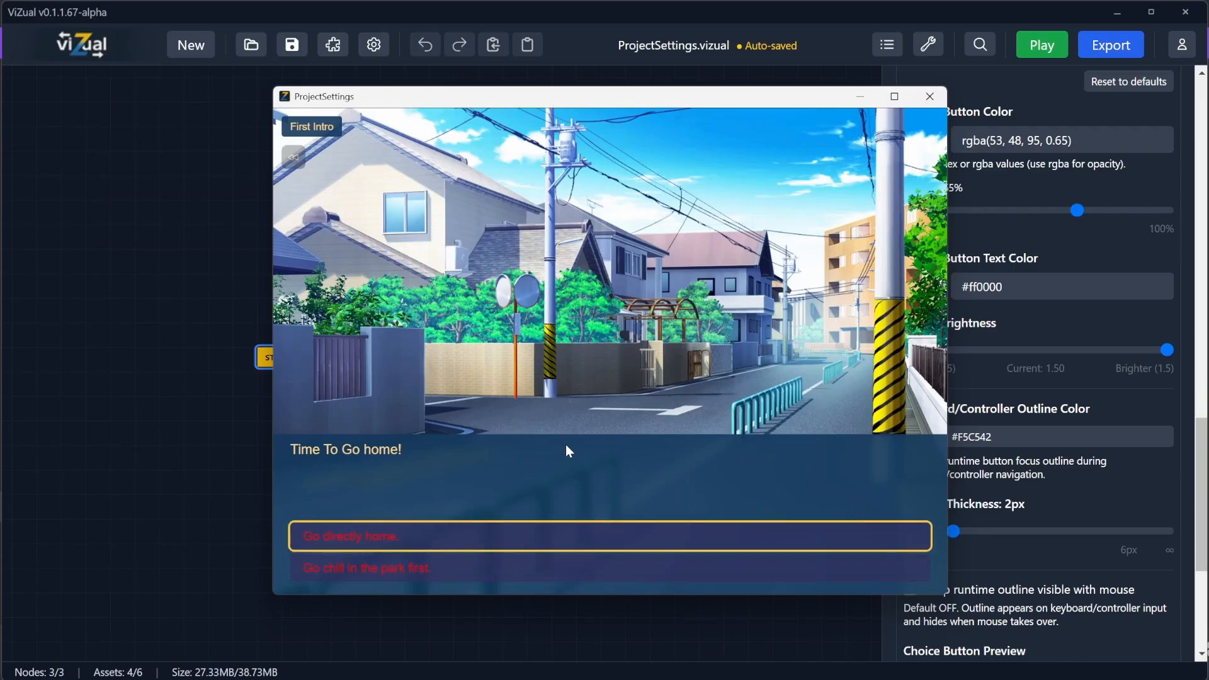
{"action": "key", "text": "Down"}
{"action": "key", "text": "Up"}
{"action": "key", "text": "Return"}
{"action": "key", "text": "Return"}
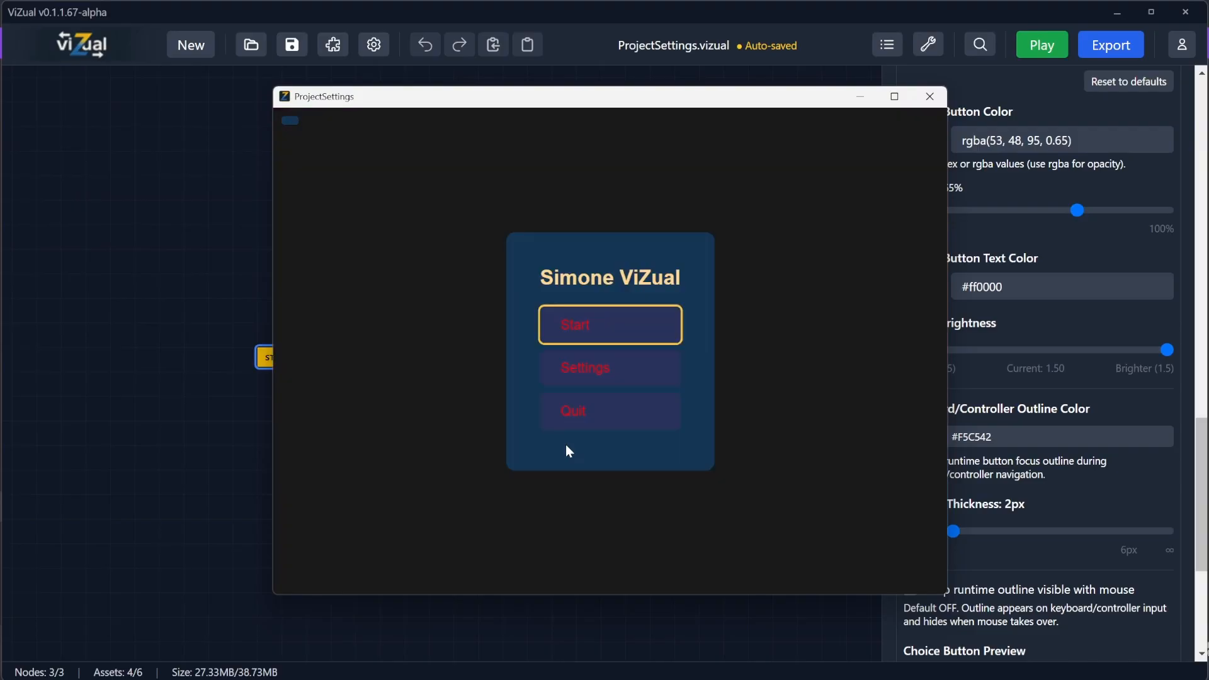
{"action": "key", "text": "Down"}
{"action": "key", "text": "Down"}
{"action": "key", "text": "Down"}
{"action": "left_click", "coordinate": [930, 96]}
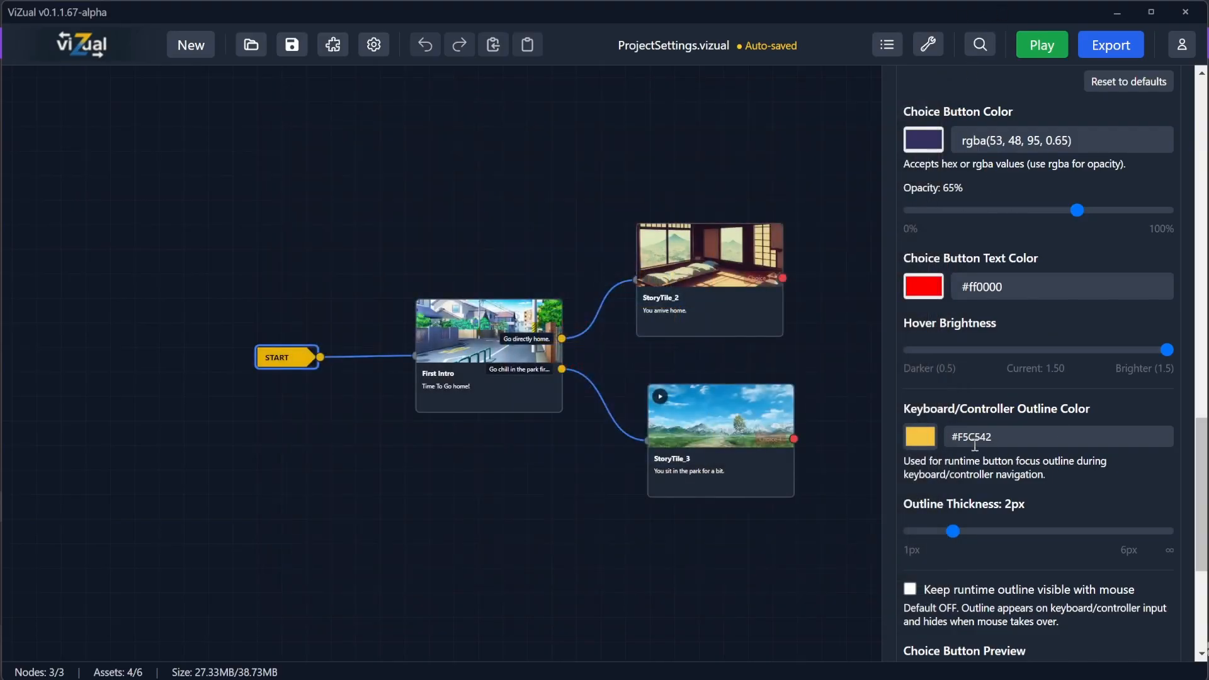
Step: Set the choice button colour to rgba(128, 161, 172, 0.65)
{"action": "scroll", "coordinate": [1036, 470], "scroll_direction": "down", "scroll_amount": 2}
{"action": "scroll", "coordinate": [958, 217], "scroll_direction": "up", "scroll_amount": 2}
{"action": "left_click", "coordinate": [934, 144]}
{"action": "left_click_drag", "start_coordinate": [990, 224], "coordinate": [958, 192]}
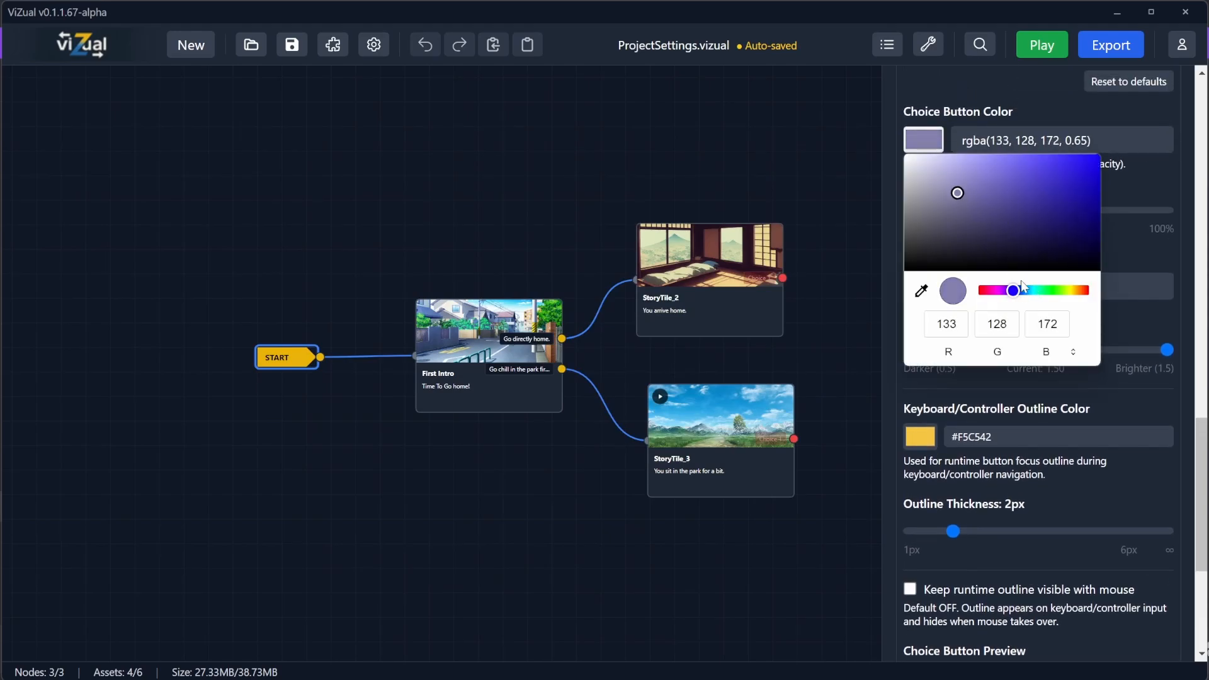
{"action": "left_click_drag", "start_coordinate": [1014, 290], "coordinate": [1030, 291]}
{"action": "left_click", "coordinate": [1124, 198]}
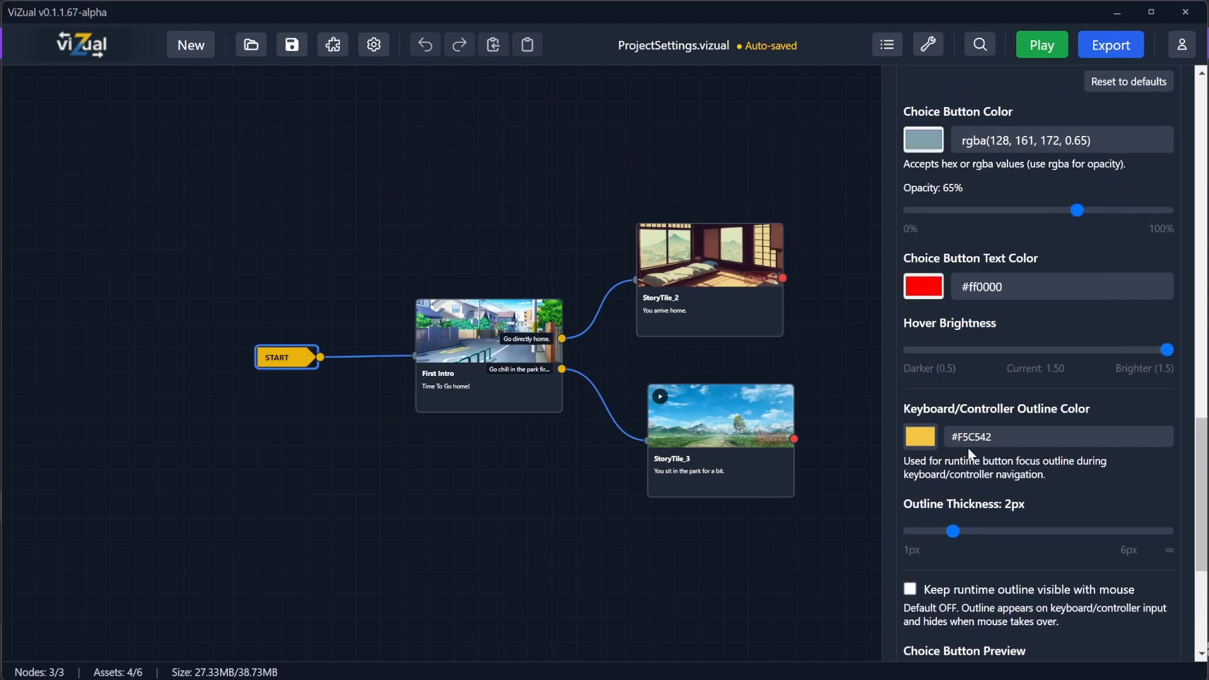
Step: Set the choice button text colour to #ffffff
{"action": "scroll", "coordinate": [1032, 577], "scroll_direction": "down", "scroll_amount": 1}
{"action": "scroll", "coordinate": [1032, 577], "scroll_direction": "down", "scroll_amount": 3}
{"action": "scroll", "coordinate": [1023, 559], "scroll_direction": "up", "scroll_amount": 5}
{"action": "left_click", "coordinate": [925, 287]}
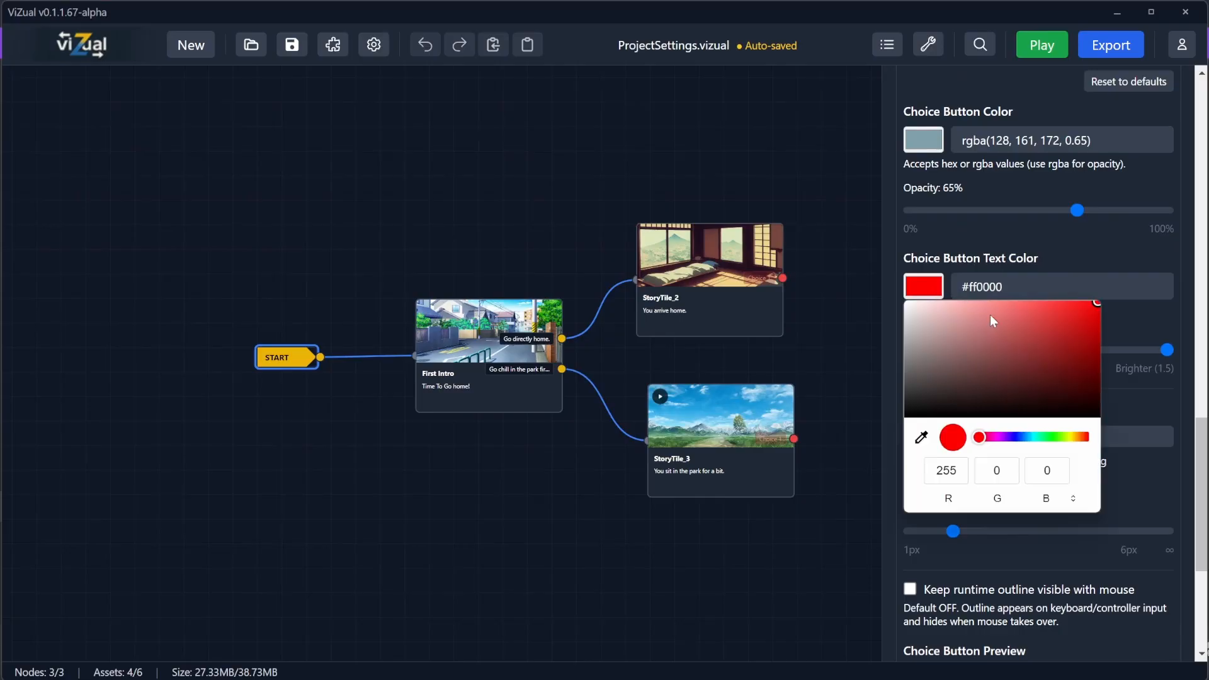
{"action": "left_click_drag", "start_coordinate": [990, 315], "coordinate": [908, 304]}
{"action": "left_click", "coordinate": [1077, 253]}
Step: Set the keyboard/controller outline colour to #00FFFB
{"action": "scroll", "coordinate": [913, 588], "scroll_direction": "down", "scroll_amount": 3}
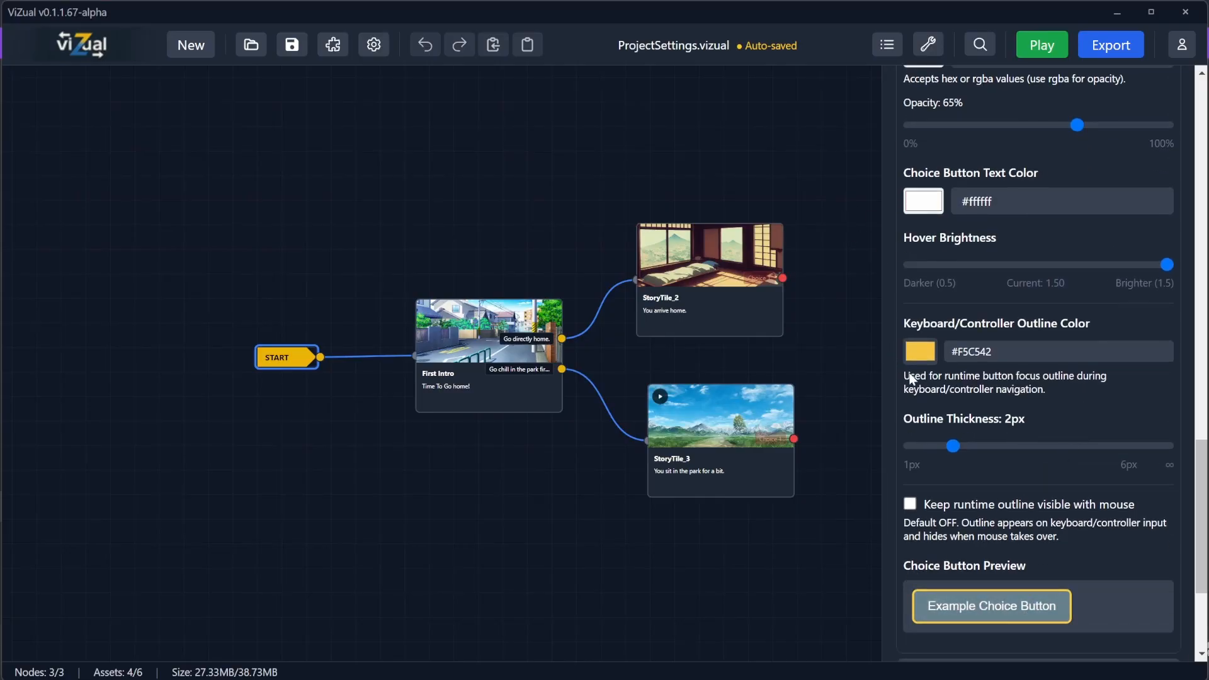
{"action": "left_click", "coordinate": [926, 355]}
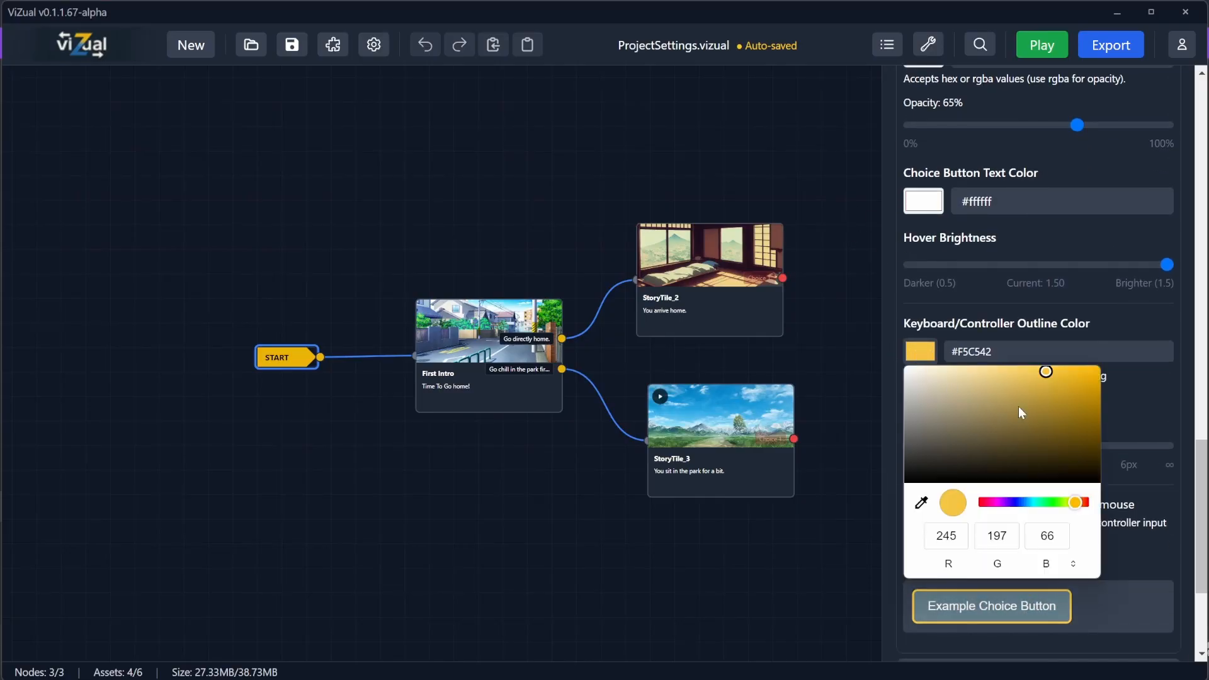
{"action": "left_click", "coordinate": [1035, 503]}
{"action": "left_click_drag", "start_coordinate": [1072, 370], "coordinate": [1102, 360]}
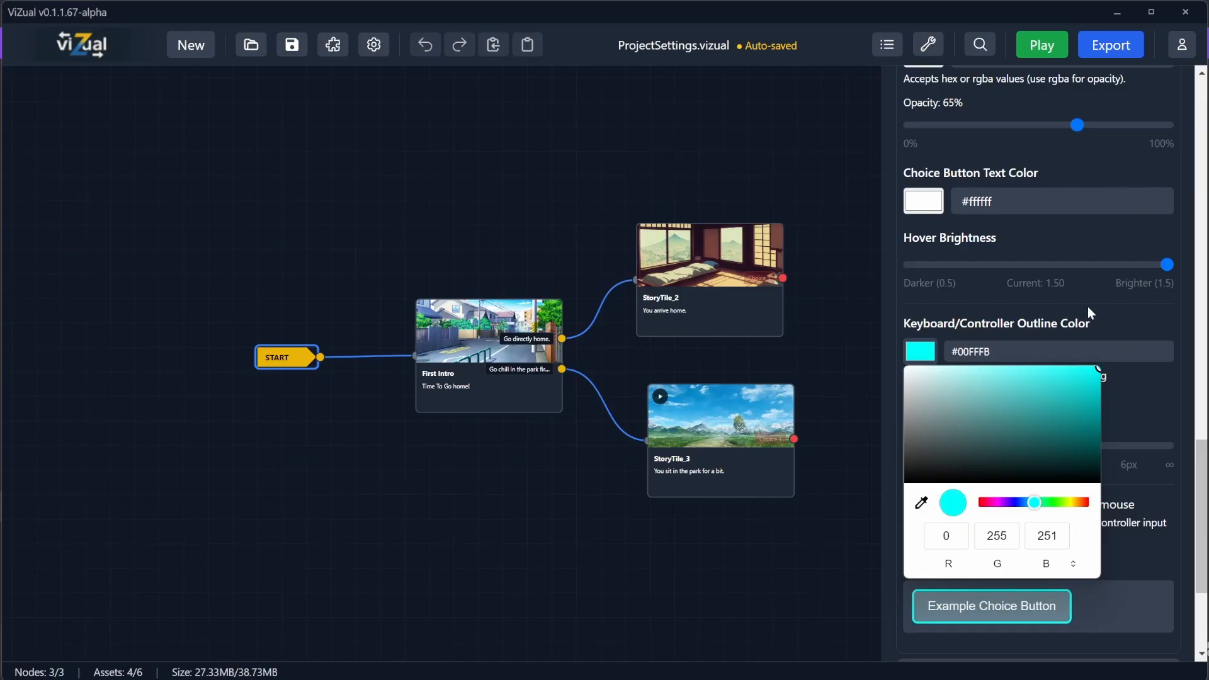
{"action": "left_click", "coordinate": [1087, 306]}
Step: Play the game and navigate the start menu and First Intro choices with the keyboard to check the outline
{"action": "left_click", "coordinate": [1042, 45]}
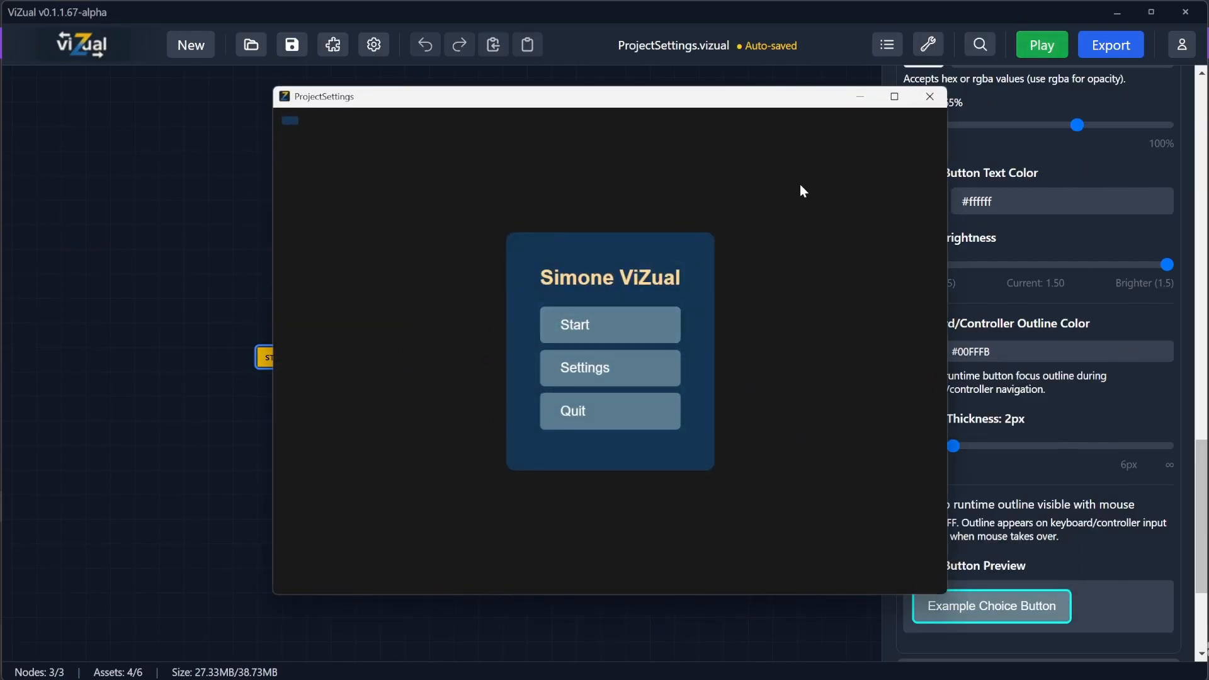
{"action": "key", "text": "Down"}
{"action": "key", "text": "Up"}
{"action": "key", "text": "Return"}
{"action": "key", "text": "Down"}
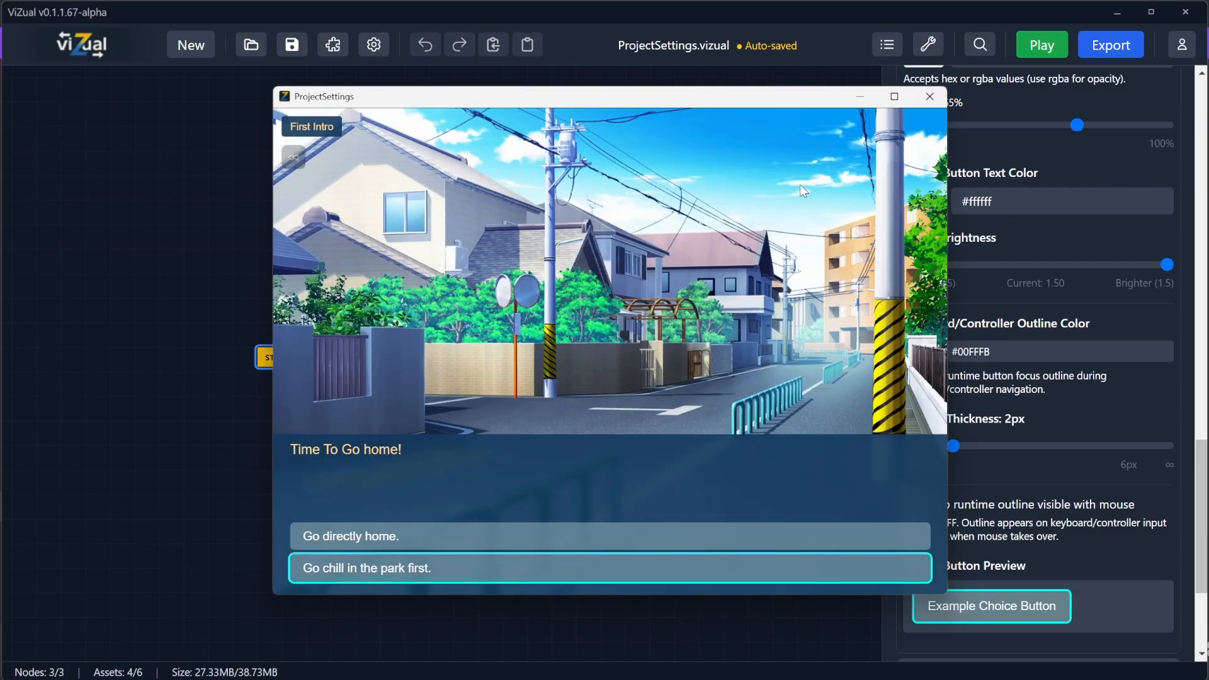
{"action": "key", "text": "Up"}
{"action": "key", "text": "Down"}
{"action": "key", "text": "Return"}
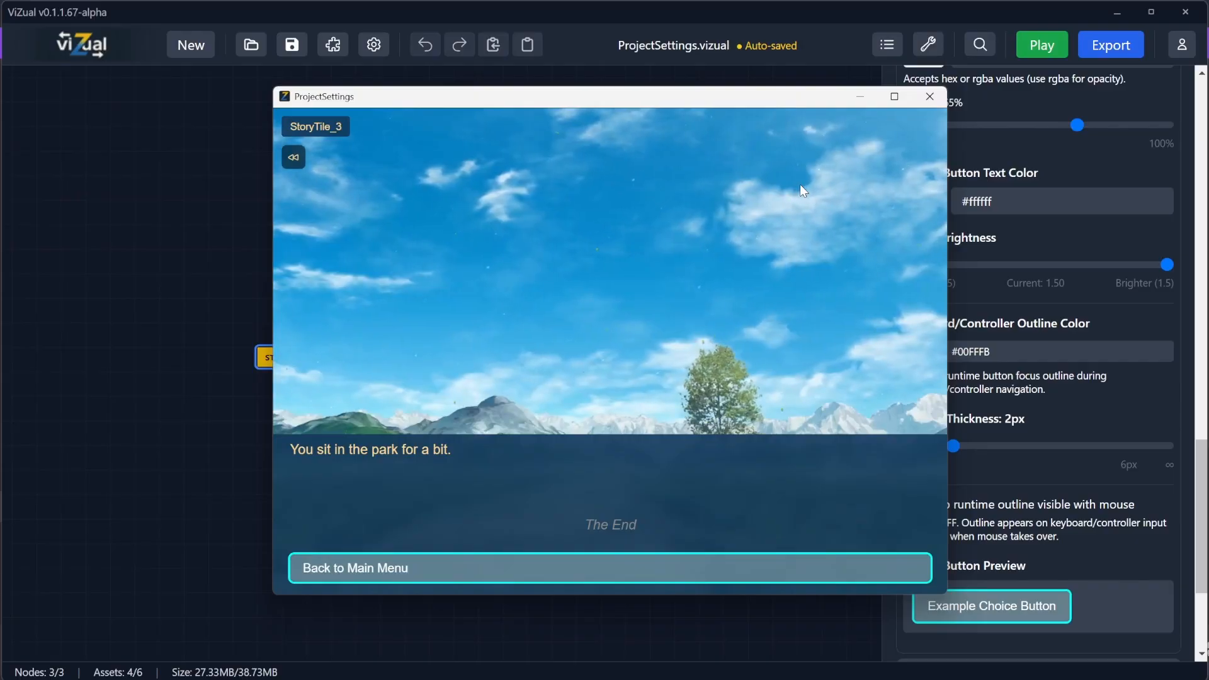
{"action": "left_click", "coordinate": [929, 97]}
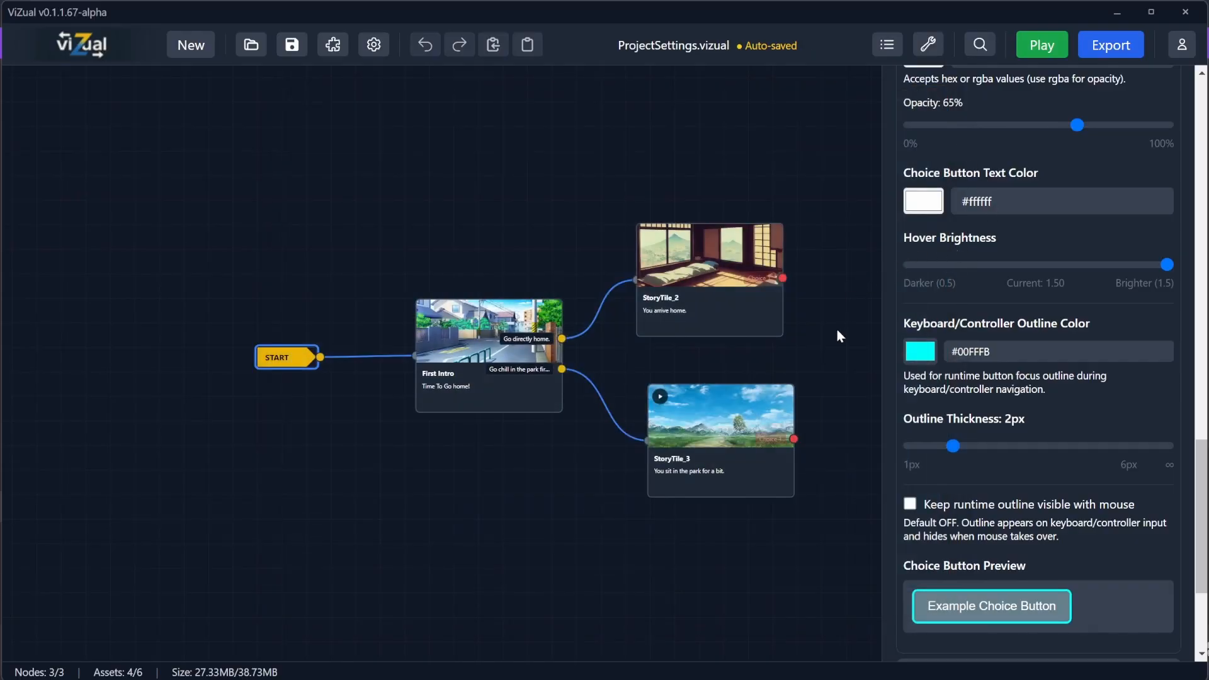
Step: Enable keeping the runtime outline visible with the mouse and preview the start menu in the game
{"action": "left_click", "coordinate": [912, 511]}
{"action": "left_click", "coordinate": [1049, 54]}
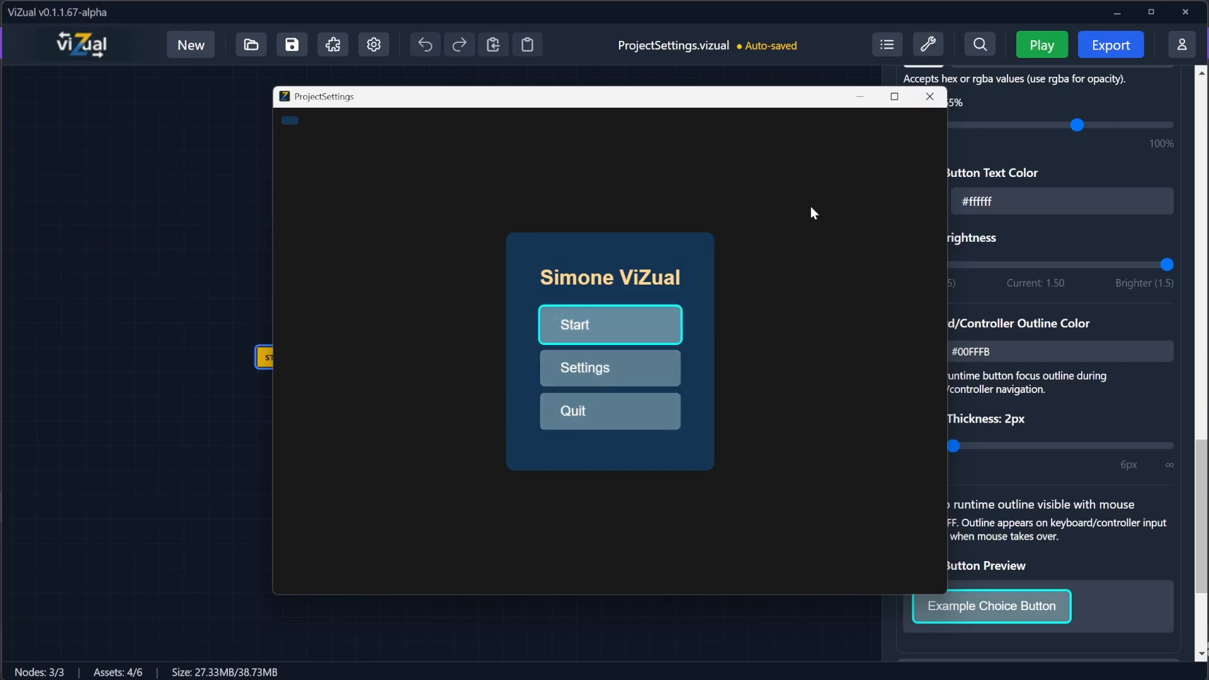
{"action": "left_click", "coordinate": [930, 97]}
Step: Set the outline thickness to ∞ and preview the start menu in the game
{"action": "left_click_drag", "start_coordinate": [953, 446], "coordinate": [1166, 447]}
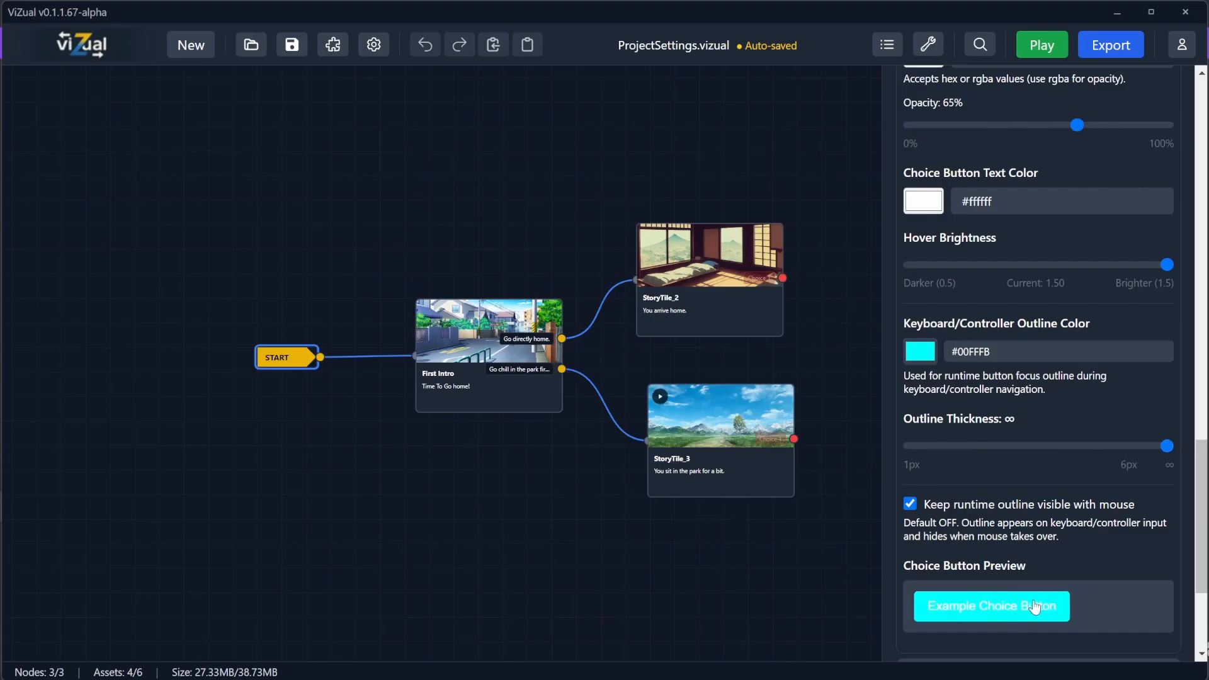
{"action": "left_click", "coordinate": [1043, 46]}
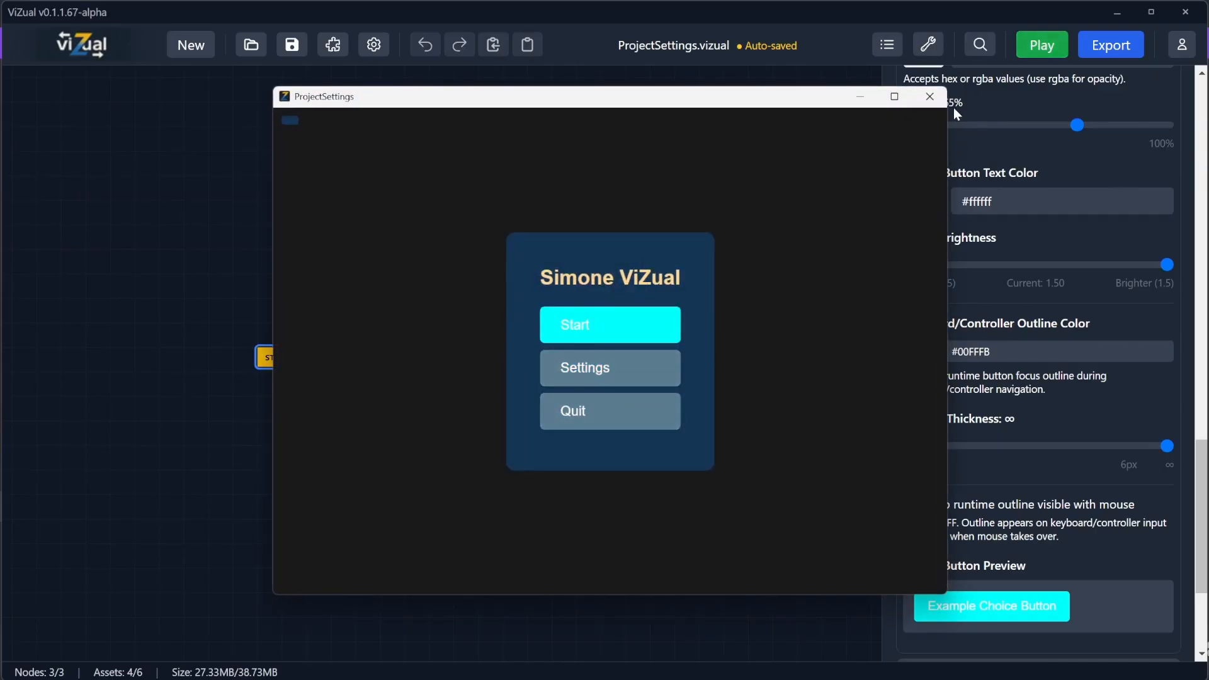
{"action": "left_click", "coordinate": [930, 97]}
Step: Set the outline colour to #FF8800 and preview the start menu and First Intro scene in the game
{"action": "left_click", "coordinate": [926, 357]}
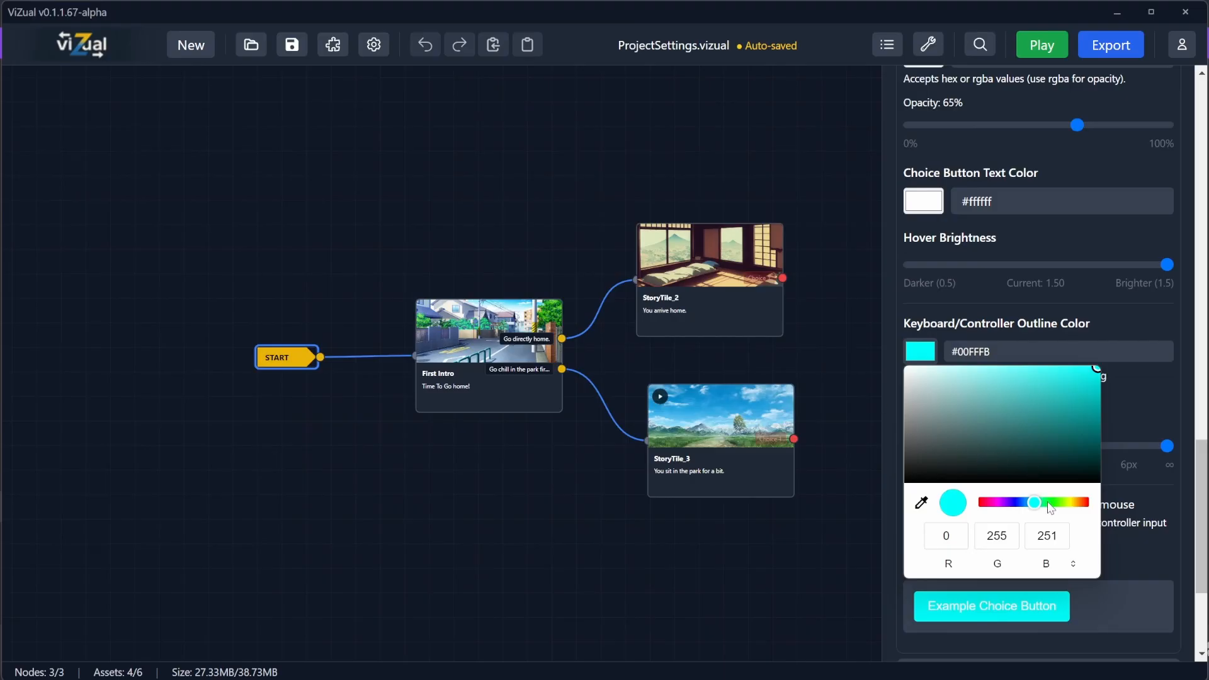
{"action": "left_click_drag", "start_coordinate": [1052, 502], "coordinate": [1079, 502]}
{"action": "left_click", "coordinate": [1057, 138]}
{"action": "left_click", "coordinate": [1043, 44]}
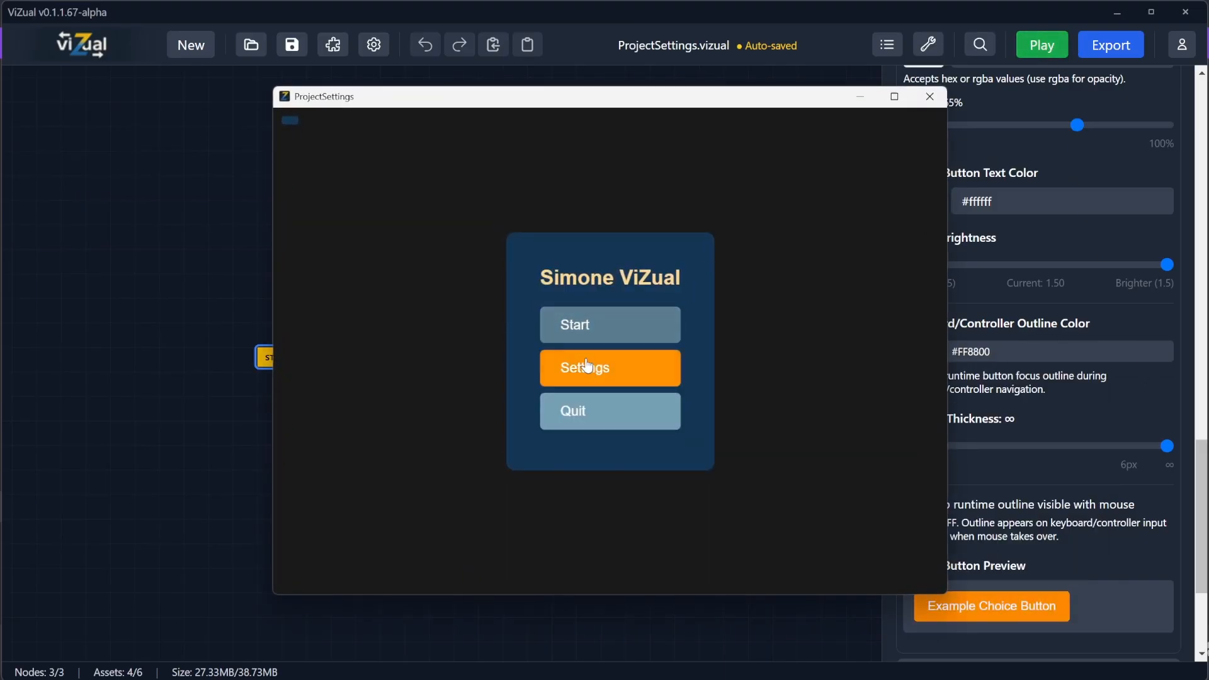
{"action": "left_click", "coordinate": [584, 333]}
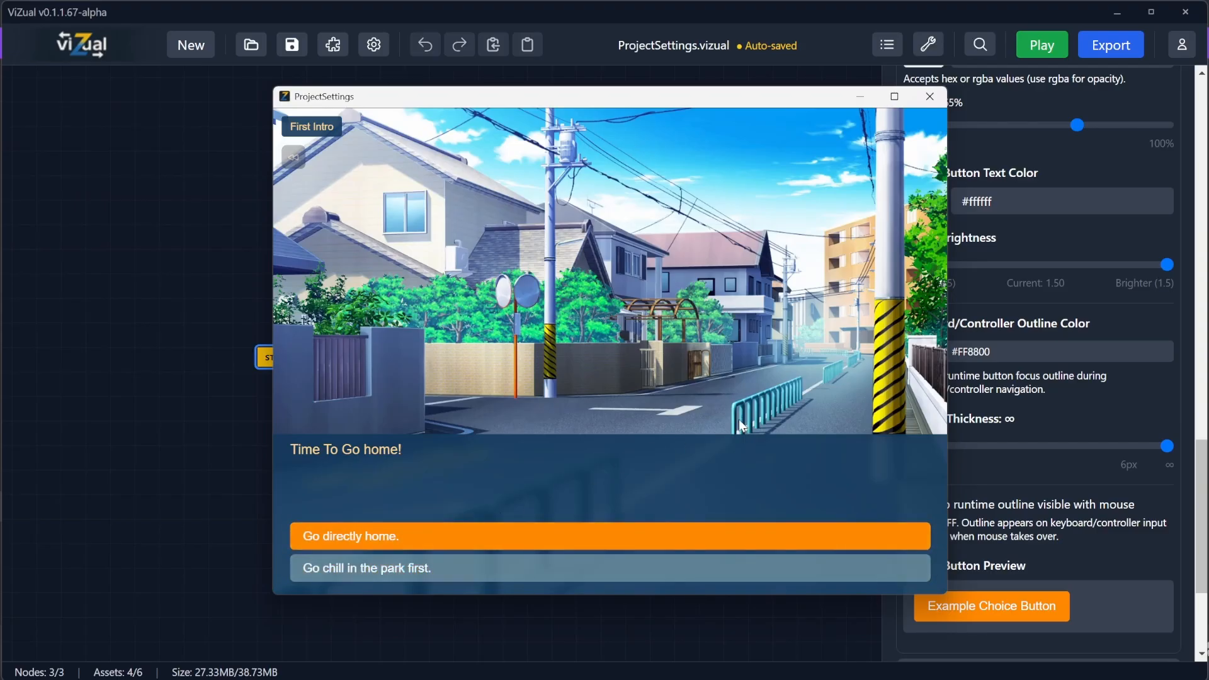
{"action": "left_click", "coordinate": [930, 96]}
Step: Save the project and collapse the Choice Button and Text & Color settings sections
{"action": "left_click", "coordinate": [289, 55]}
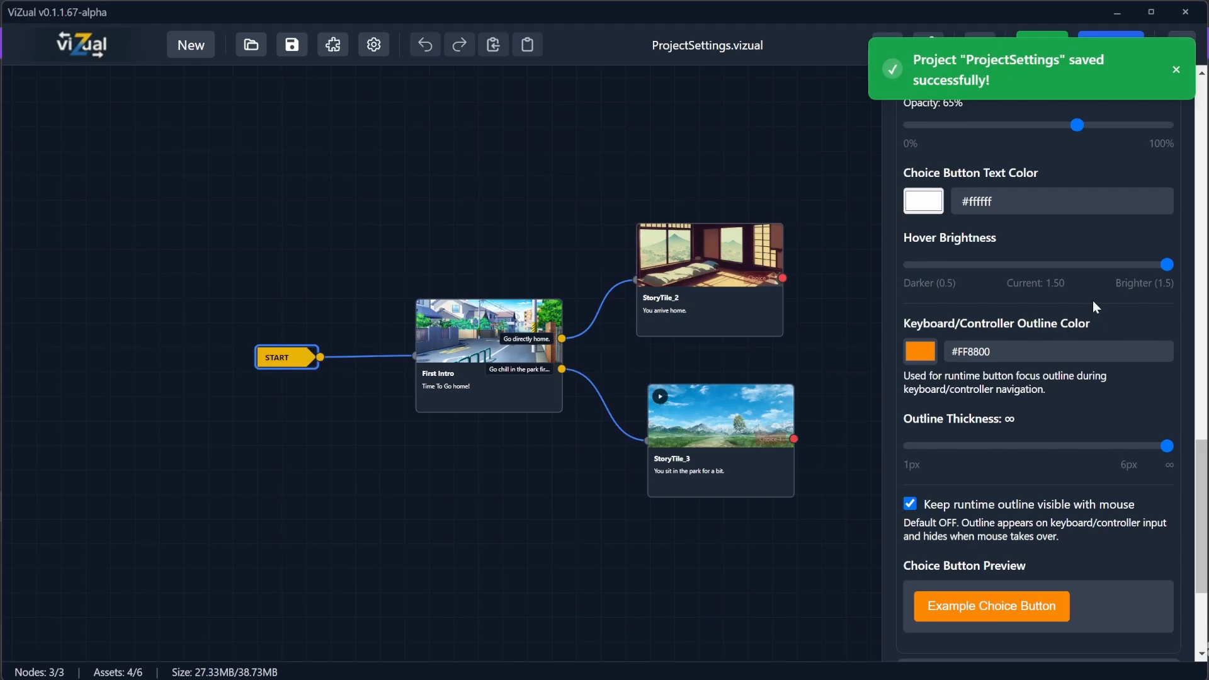
{"action": "scroll", "coordinate": [1007, 434], "scroll_direction": "up", "scroll_amount": 4}
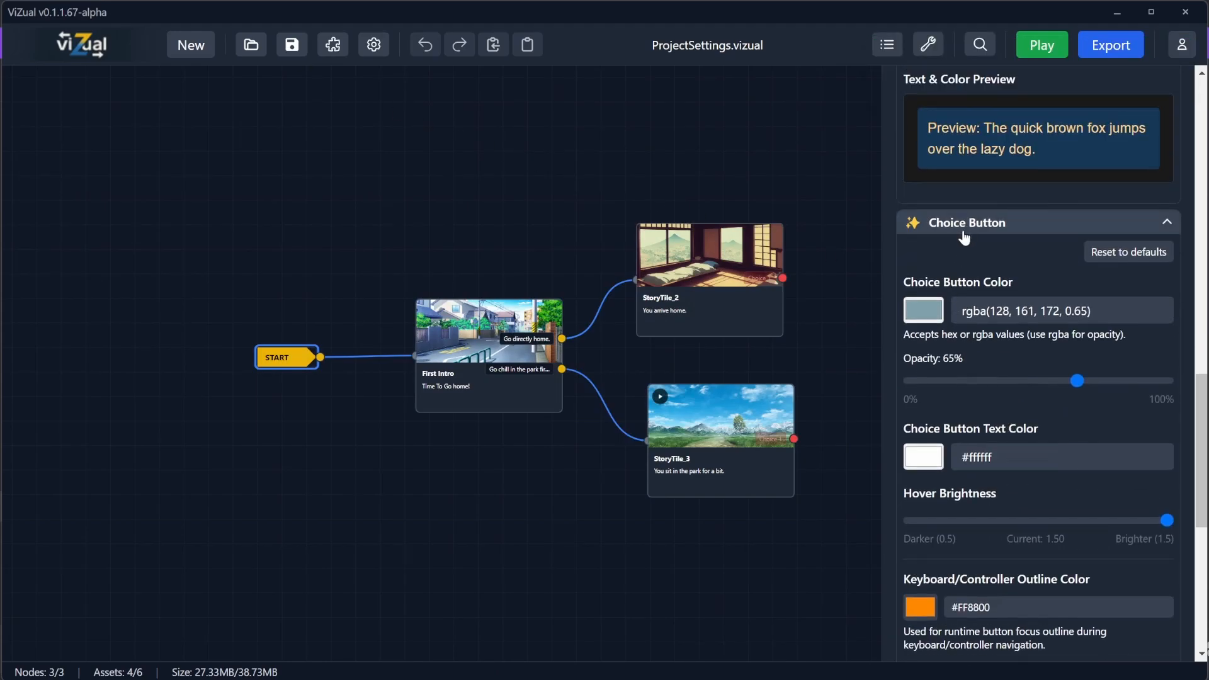
{"action": "left_click", "coordinate": [964, 225]}
{"action": "scroll", "coordinate": [976, 252], "scroll_direction": "up", "scroll_amount": 3}
{"action": "scroll", "coordinate": [987, 277], "scroll_direction": "up", "scroll_amount": 5}
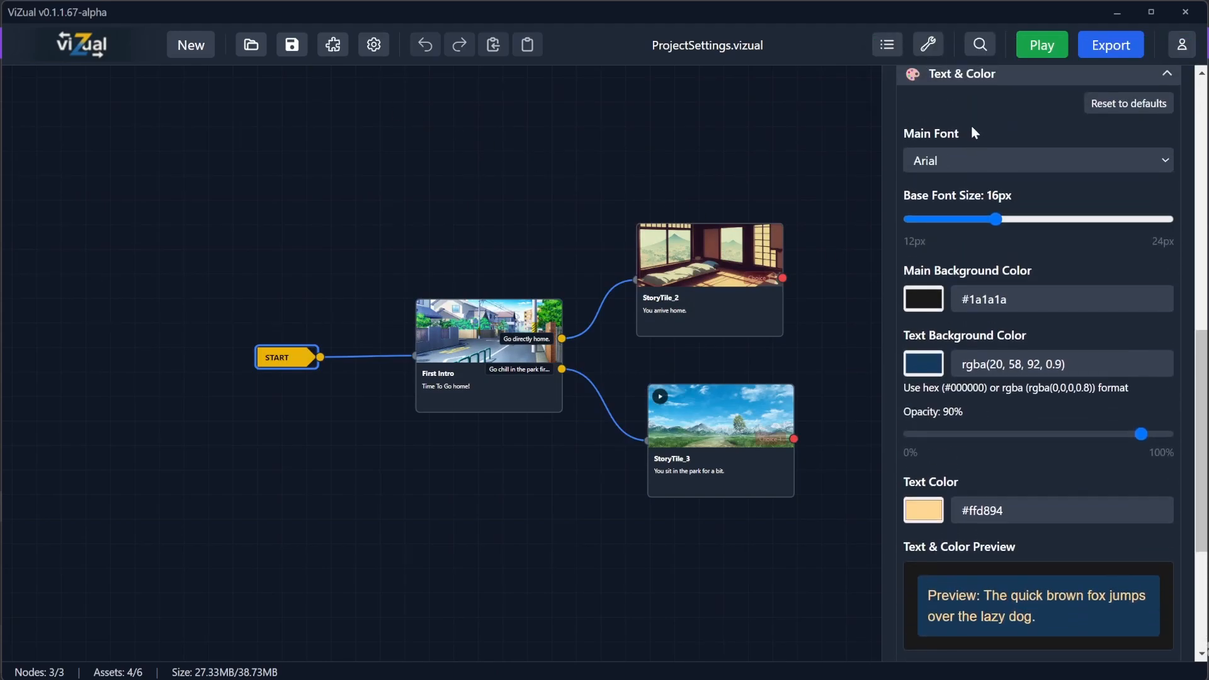
{"action": "left_click", "coordinate": [1003, 251]}
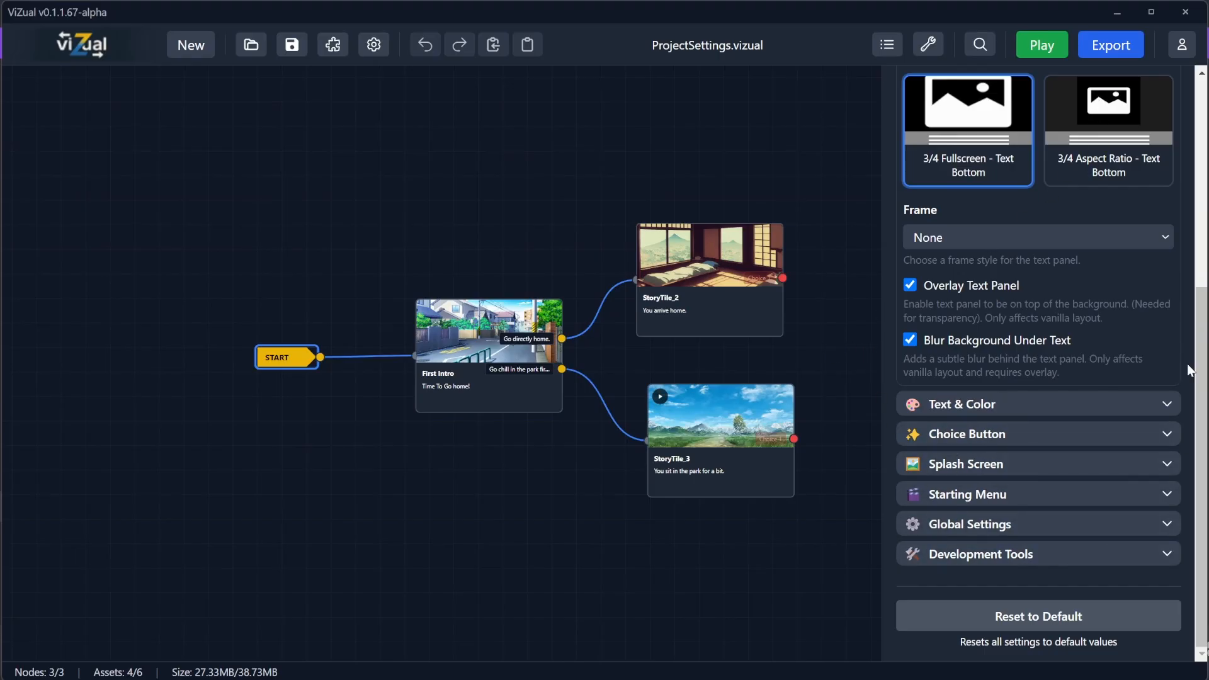
Step: Open the Splash Screen options, then expand the Starting Menu settings section
{"action": "left_click", "coordinate": [988, 465]}
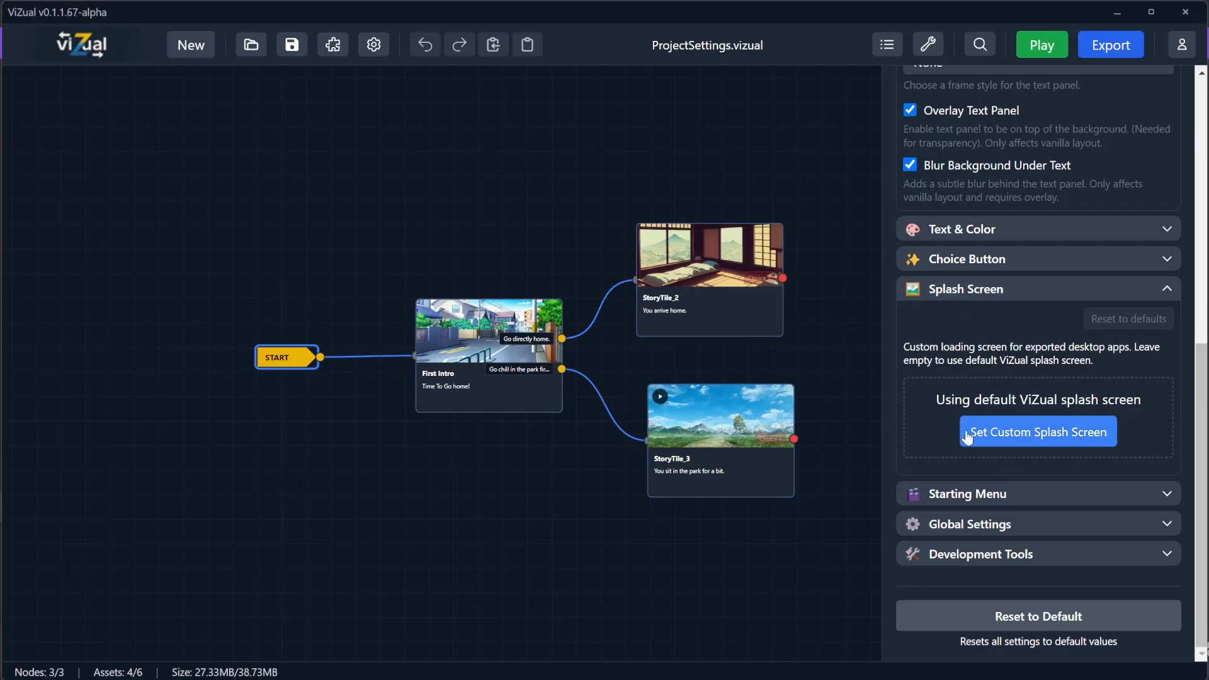
{"action": "left_click", "coordinate": [958, 292]}
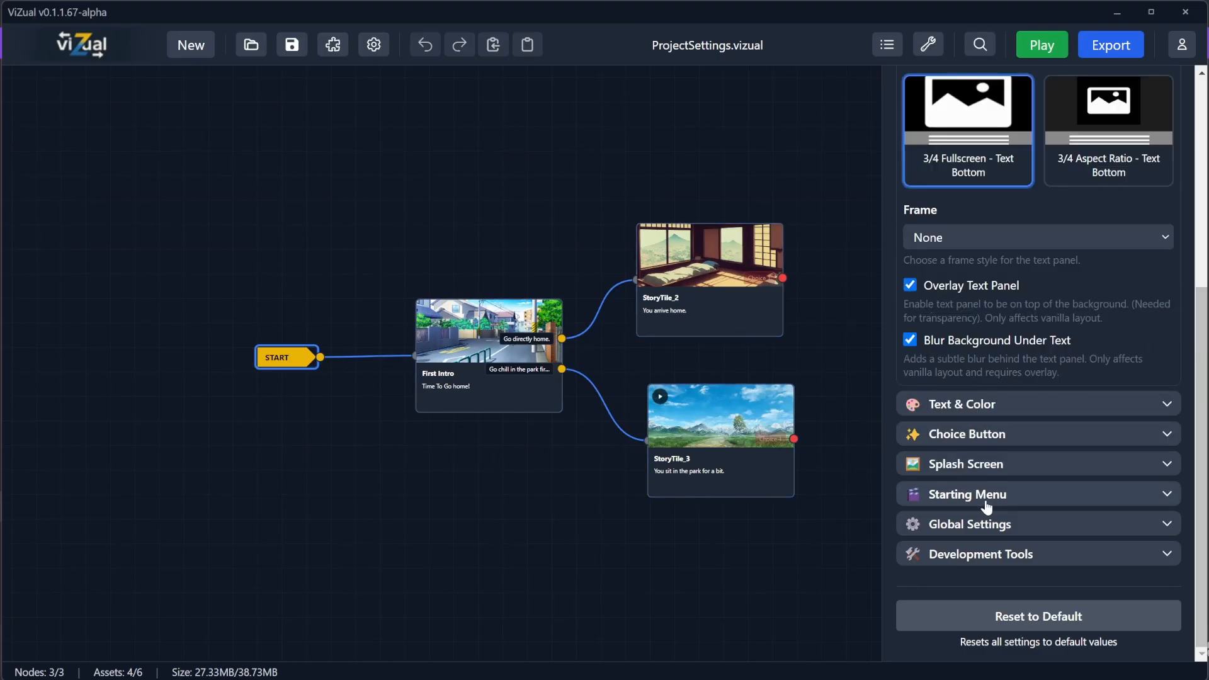
{"action": "left_click", "coordinate": [968, 494]}
{"action": "scroll", "coordinate": [945, 485], "scroll_direction": "down", "scroll_amount": 4}
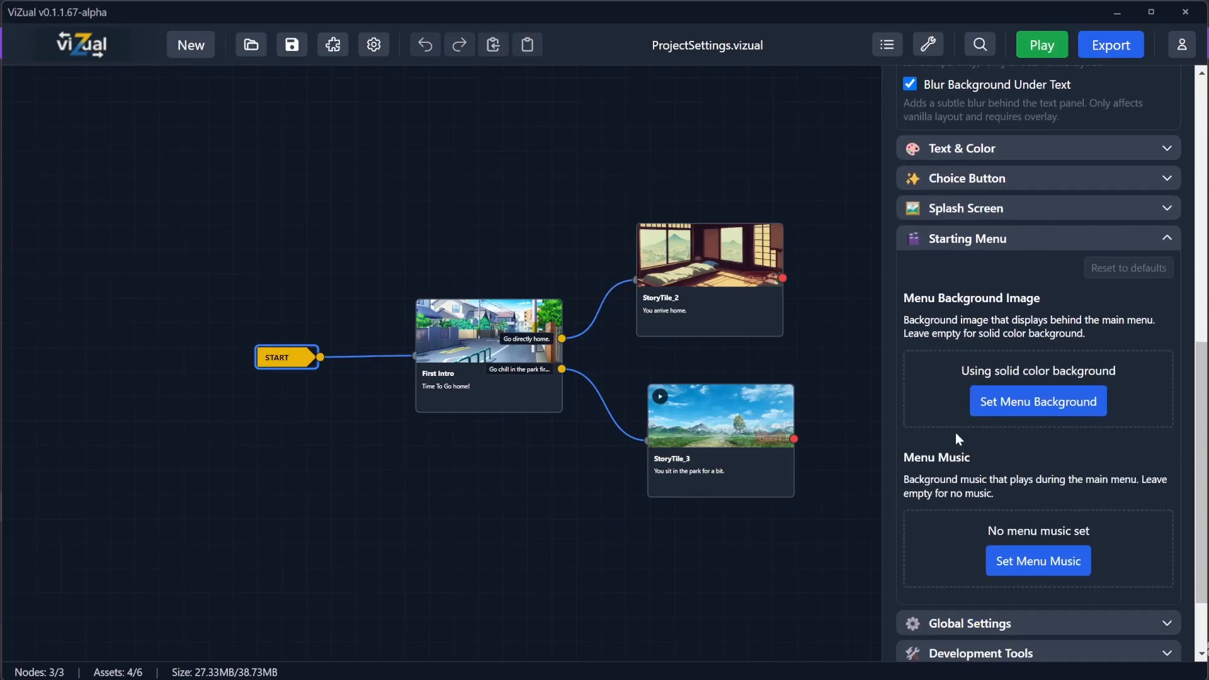
Step: Play the game and try the in-game Settings font scale slider and its Reset
{"action": "left_click", "coordinate": [1042, 45]}
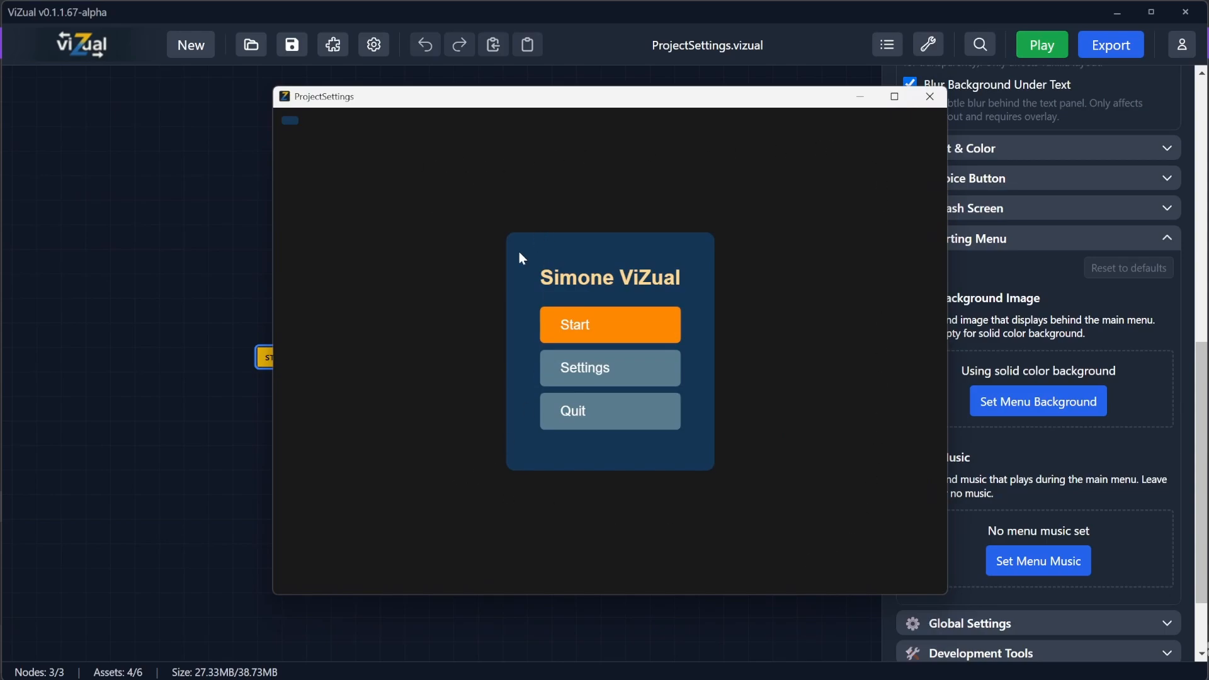
{"action": "left_click", "coordinate": [610, 368]}
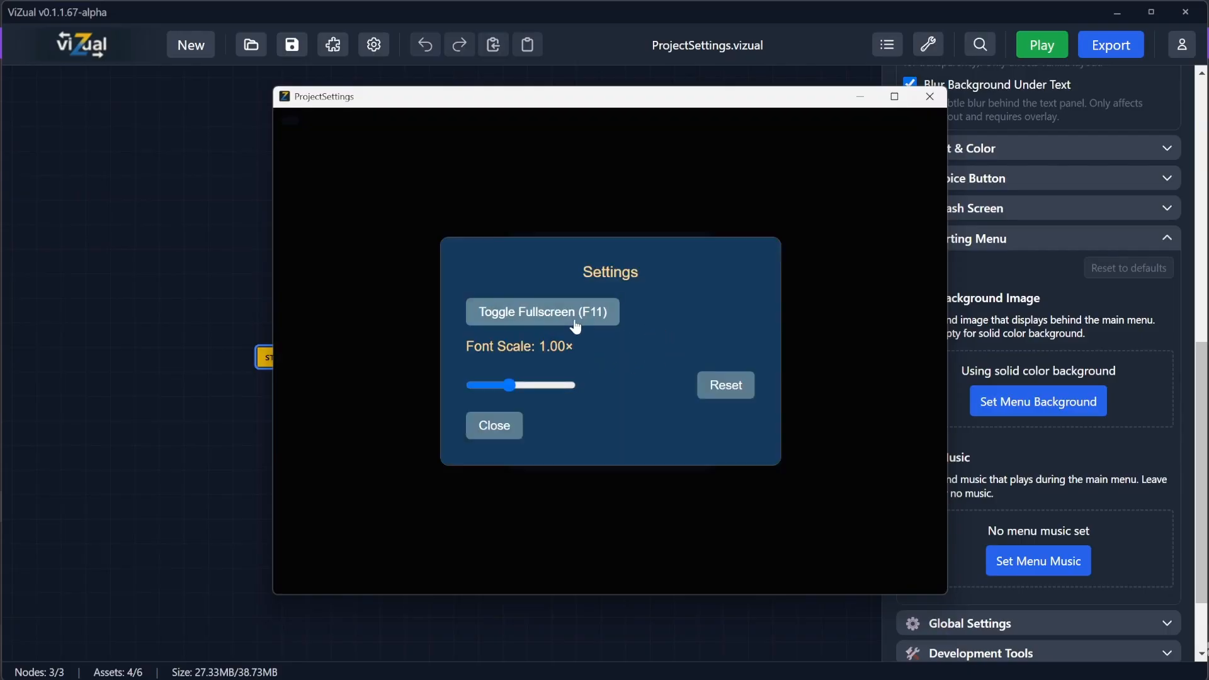
{"action": "mouse_move", "coordinate": [516, 387]}
{"action": "left_mouse_down"}
{"action": "mouse_move", "coordinate": [548, 384]}
{"action": "mouse_move", "coordinate": [493, 384]}
{"action": "mouse_move", "coordinate": [528, 386]}
{"action": "left_mouse_up"}
{"action": "left_click", "coordinate": [509, 429]}
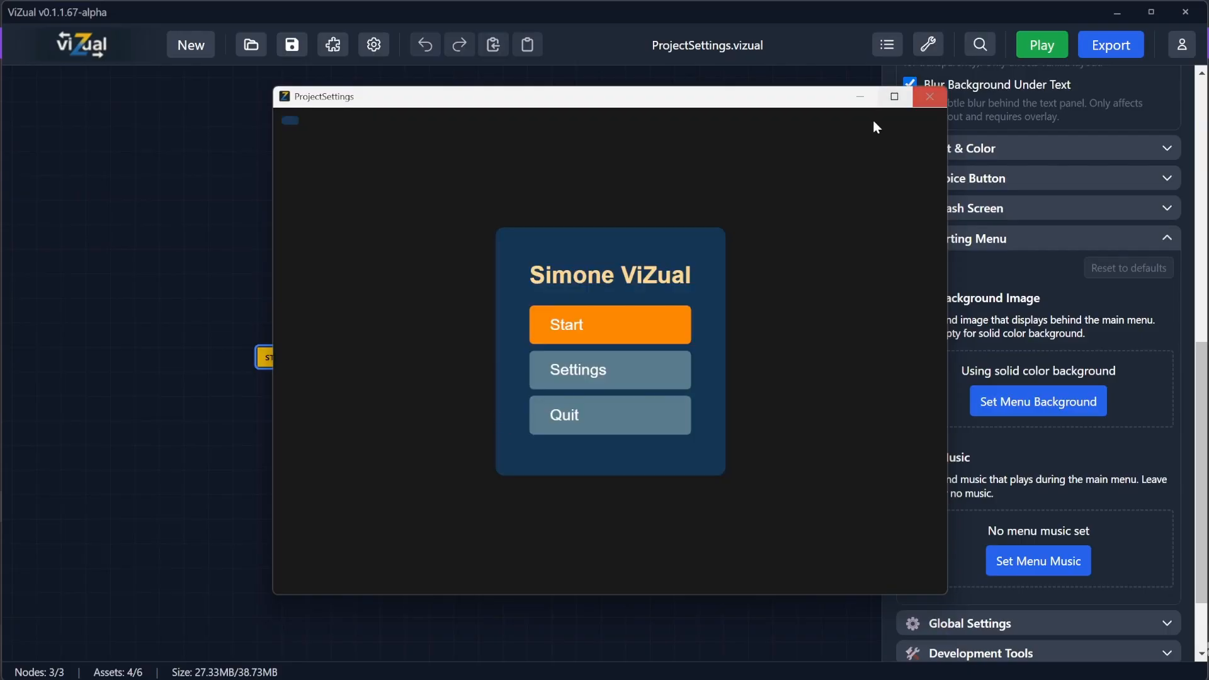
{"action": "left_click", "coordinate": [611, 368]}
{"action": "left_click", "coordinate": [722, 386]}
{"action": "left_click", "coordinate": [496, 429]}
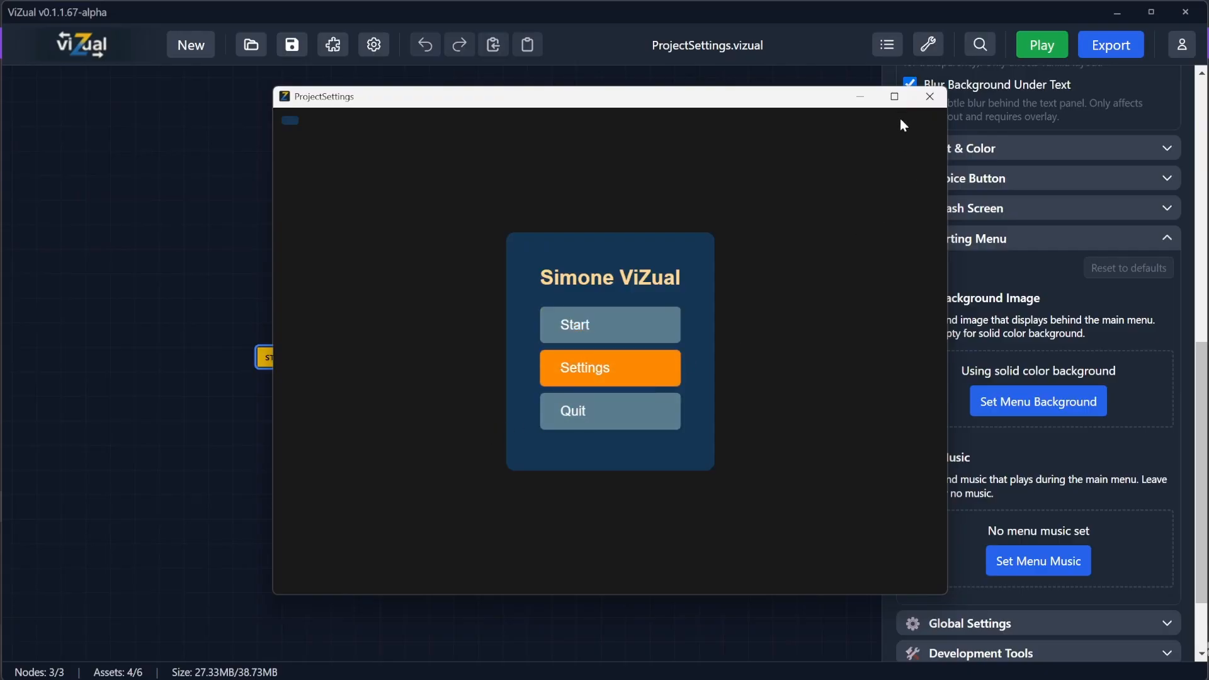
{"action": "left_click", "coordinate": [930, 96]}
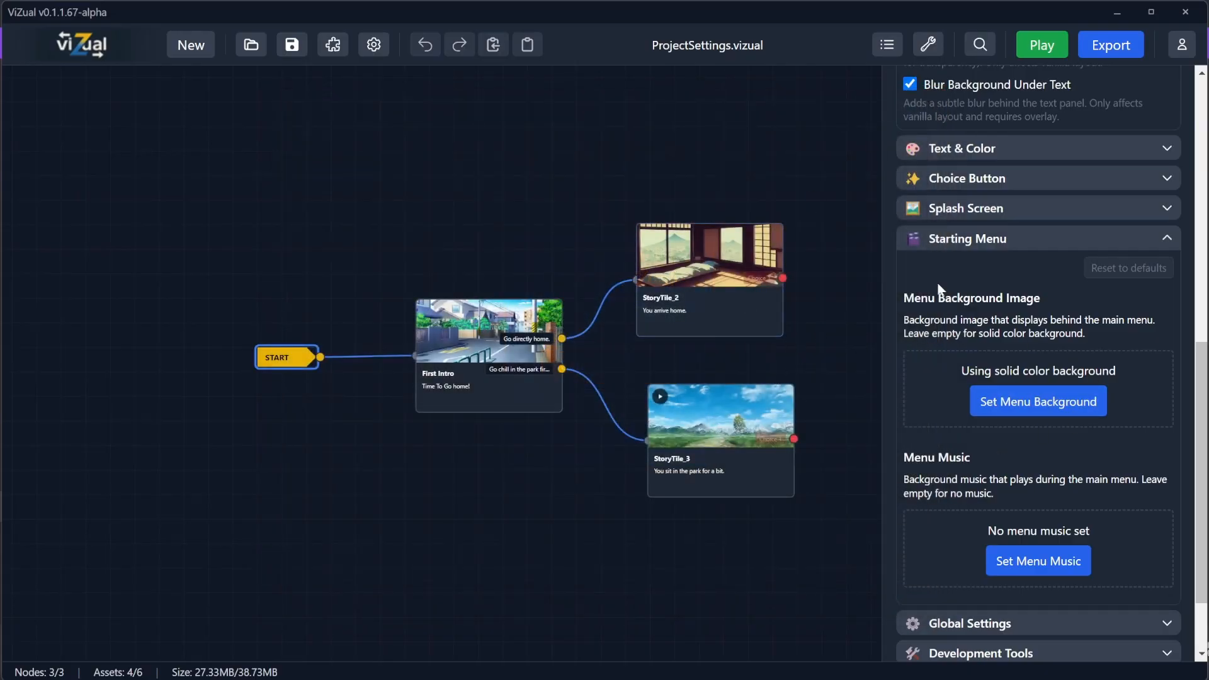
Step: Set the start menu background image to Street.jpg
{"action": "left_click", "coordinate": [1023, 416]}
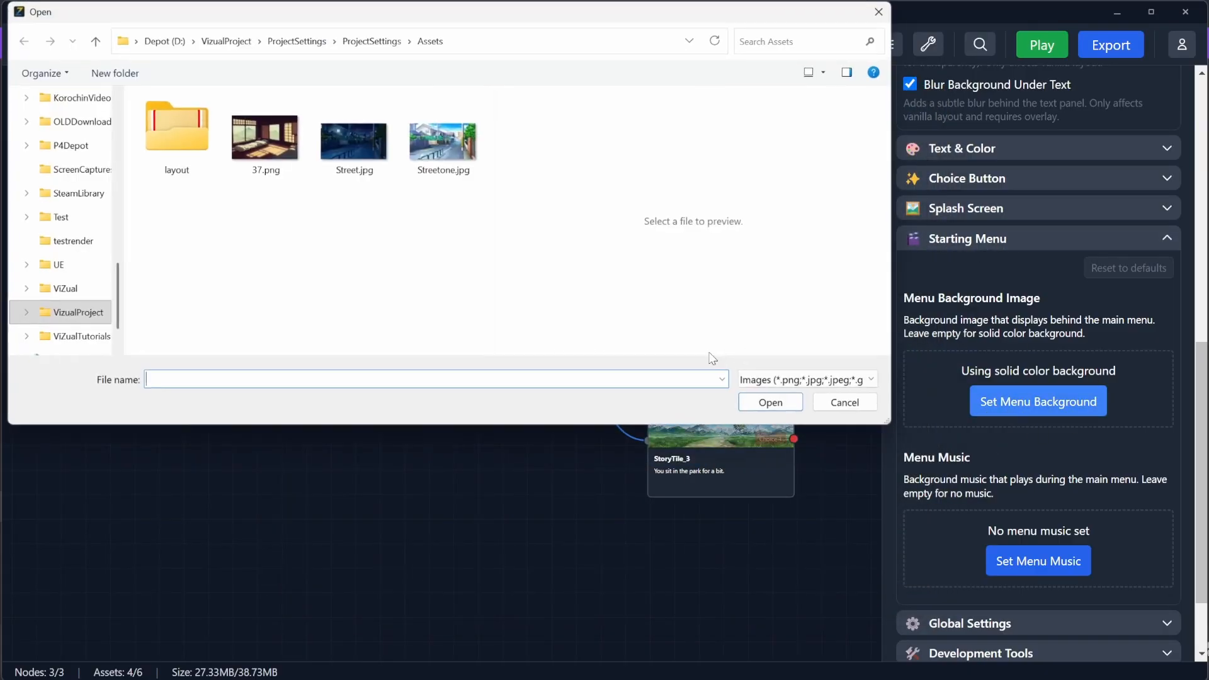
{"action": "left_click", "coordinate": [354, 140]}
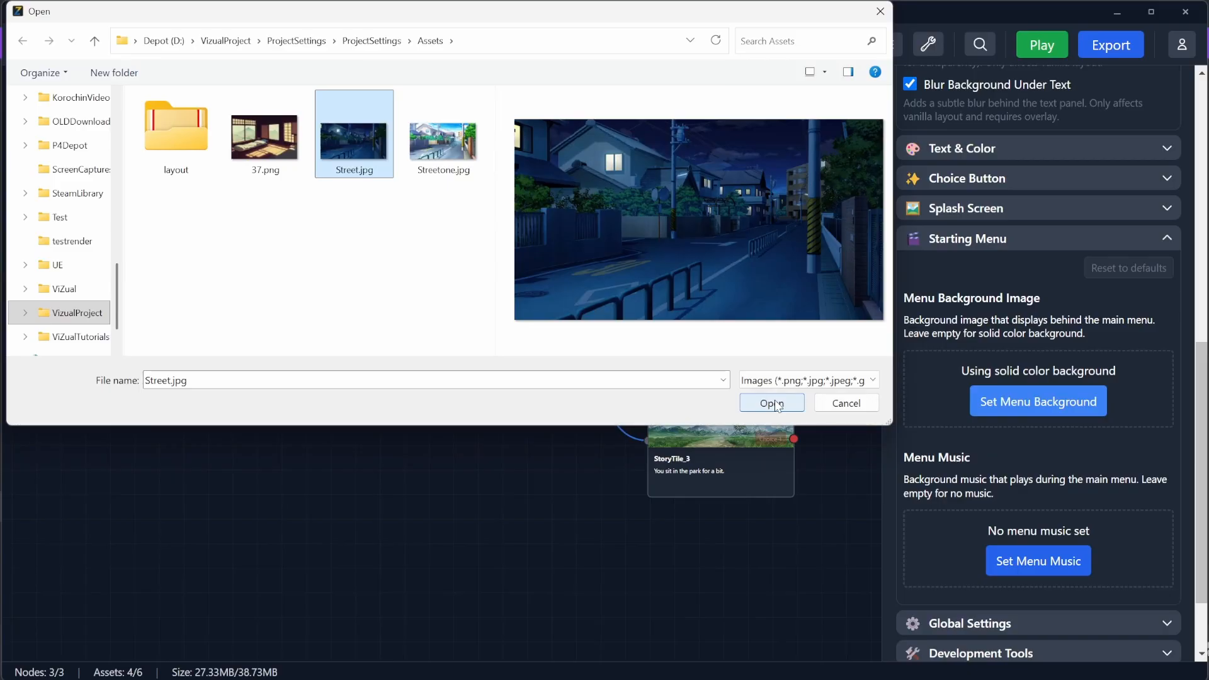
{"action": "left_click", "coordinate": [772, 403]}
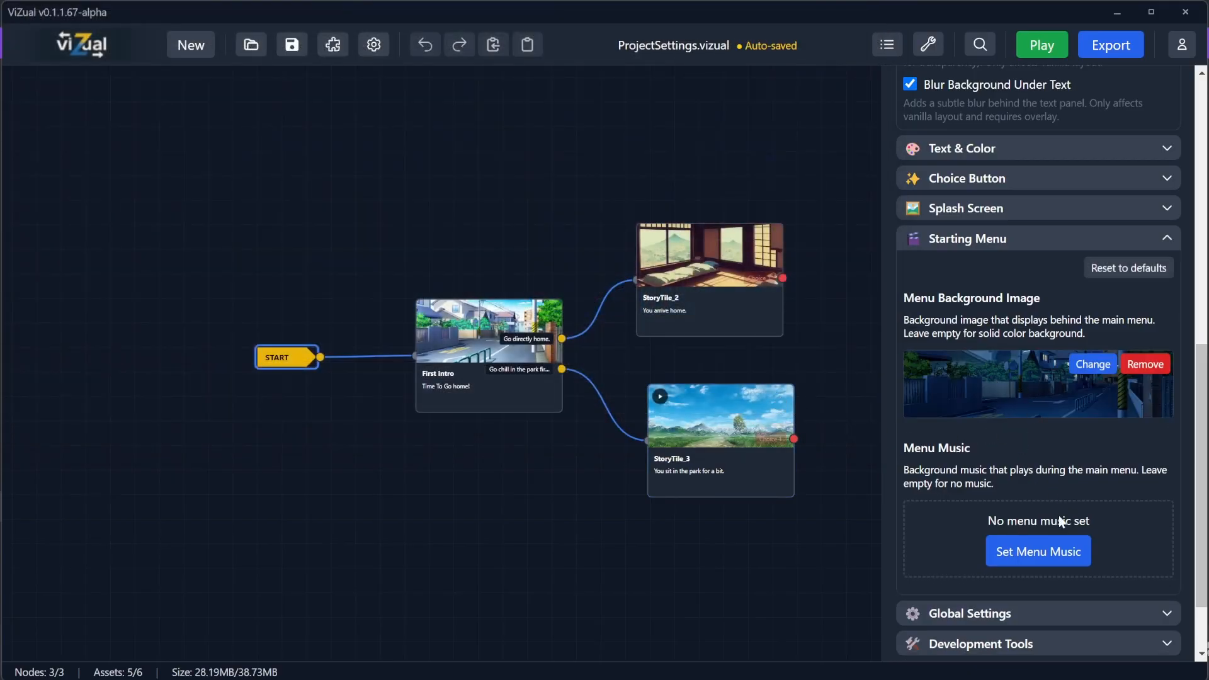
Step: Set the start menu music to an audio file from the project assets
{"action": "left_click", "coordinate": [1040, 557]}
{"action": "left_click", "coordinate": [199, 142]}
{"action": "left_click", "coordinate": [772, 404]}
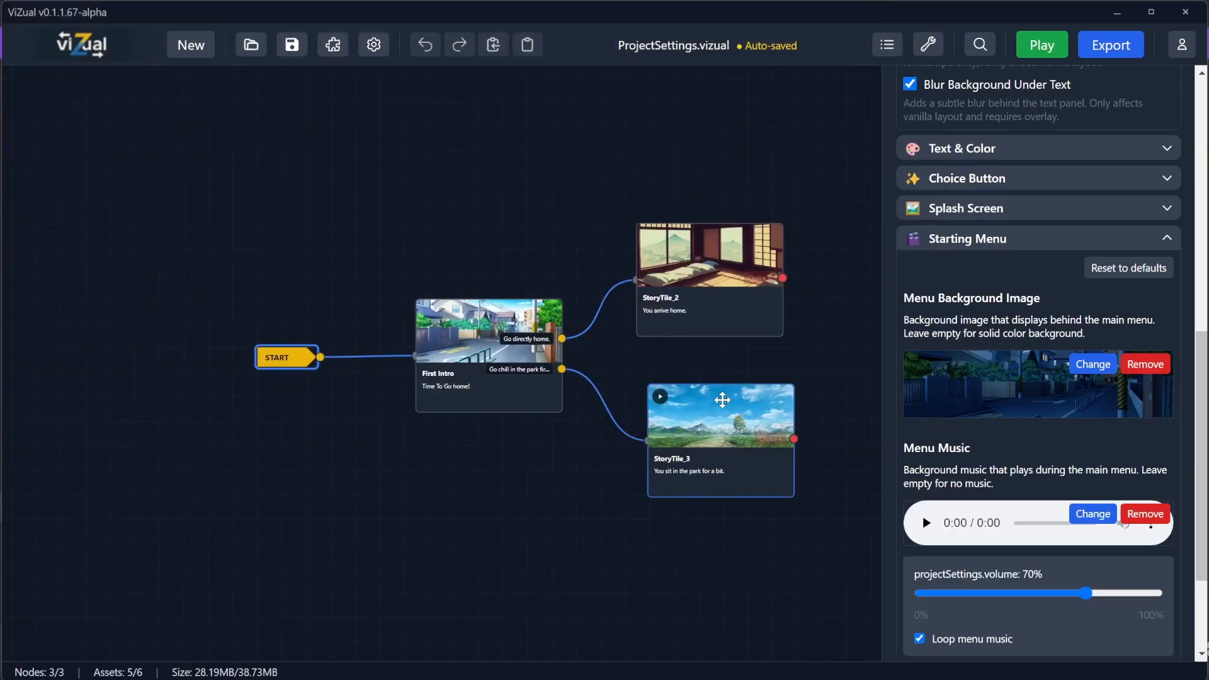
Step: Play and pause the menu music preview and set the menu music volume to 30%
{"action": "left_click", "coordinate": [927, 524]}
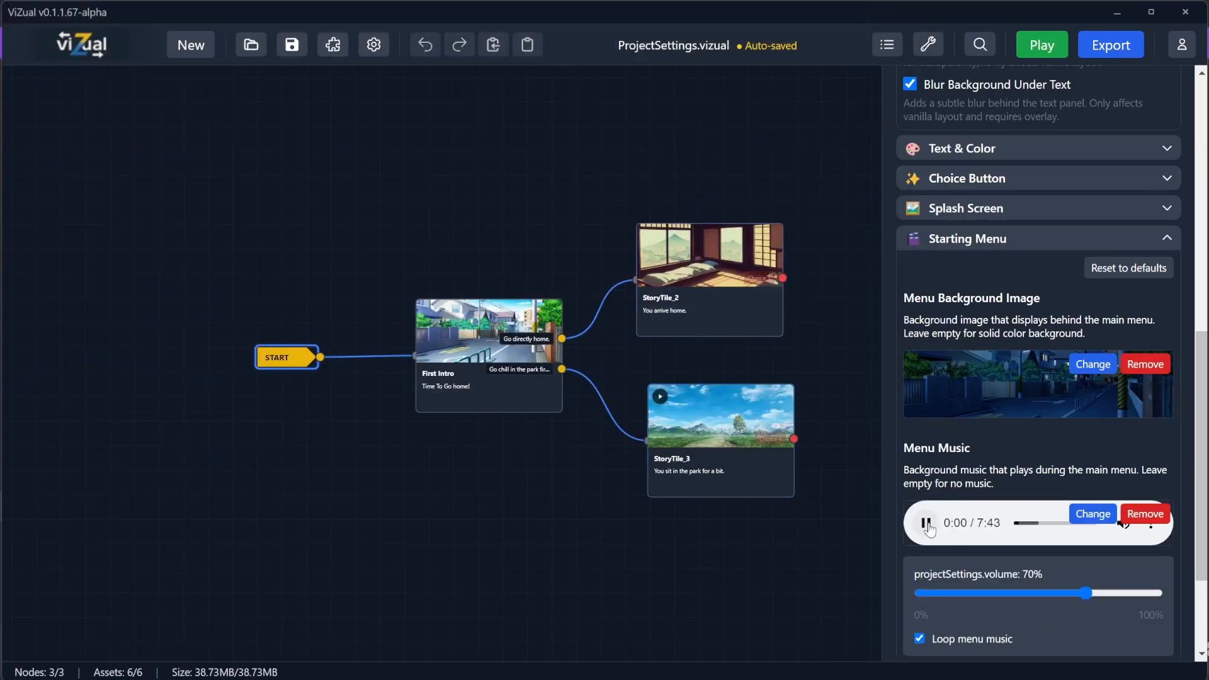
{"action": "left_click", "coordinate": [927, 524]}
{"action": "left_click_drag", "start_coordinate": [1086, 593], "coordinate": [993, 593]}
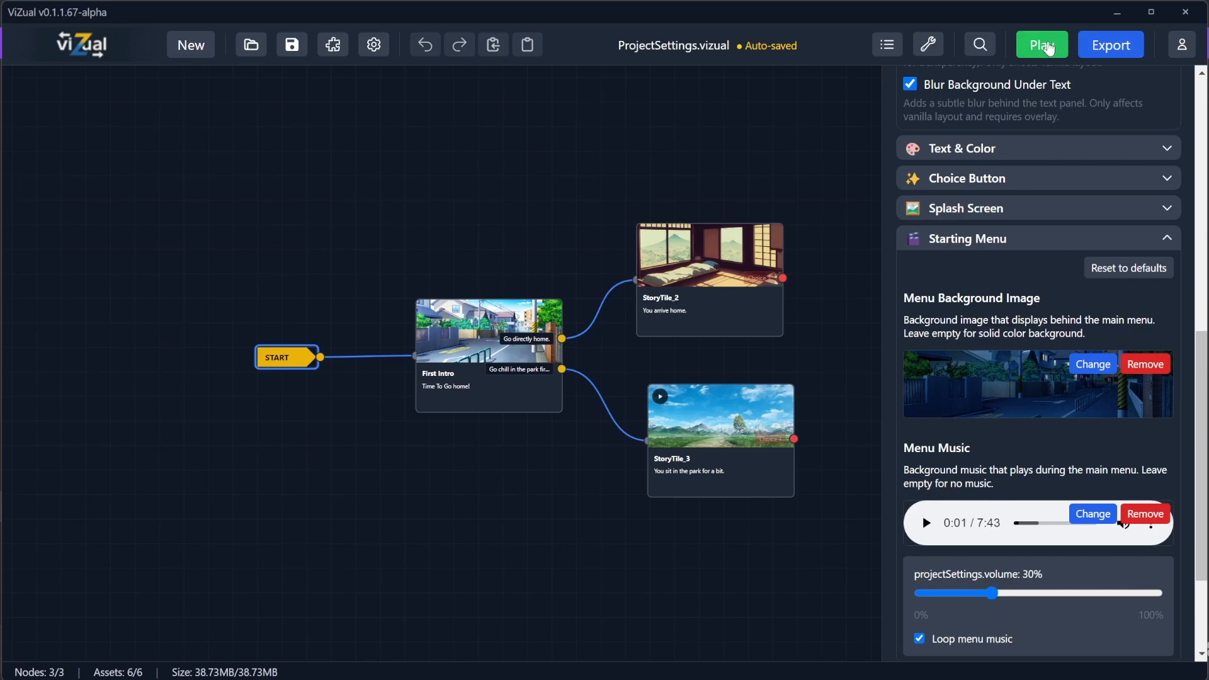
Step: Play the game to preview the new start menu and open the First Intro scene
{"action": "left_click", "coordinate": [1042, 45]}
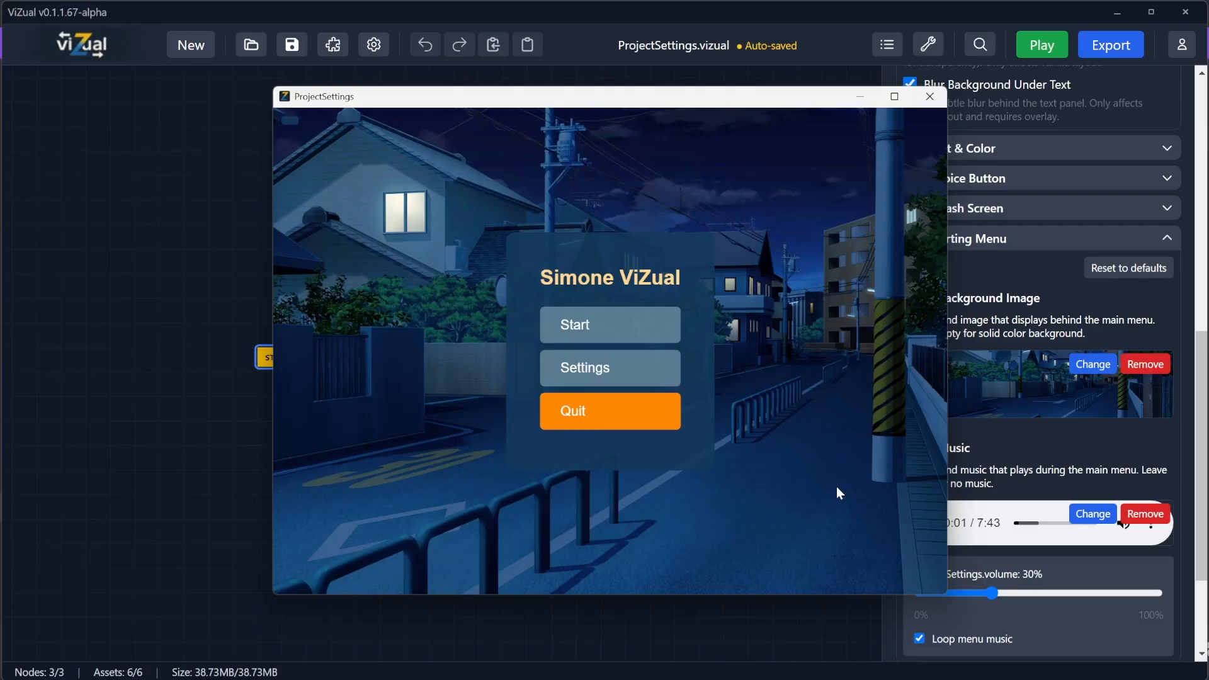
{"action": "left_click", "coordinate": [579, 329]}
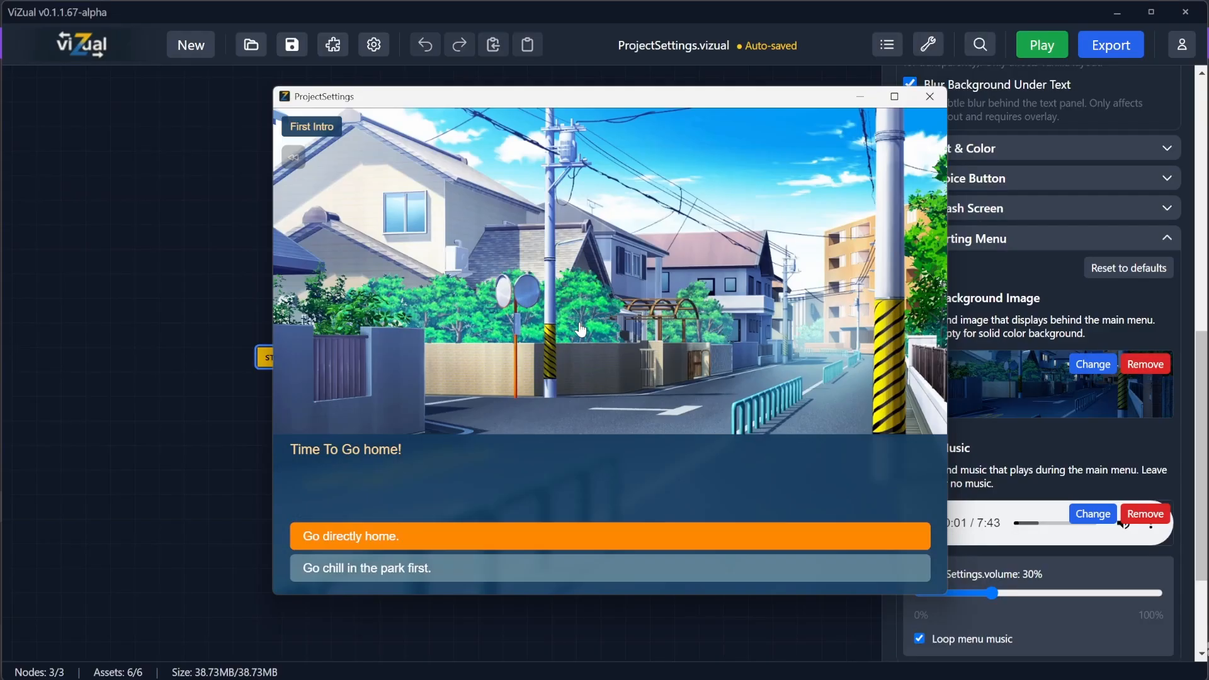
{"action": "left_click", "coordinate": [937, 99]}
{"action": "scroll", "coordinate": [977, 454], "scroll_direction": "down", "scroll_amount": 3}
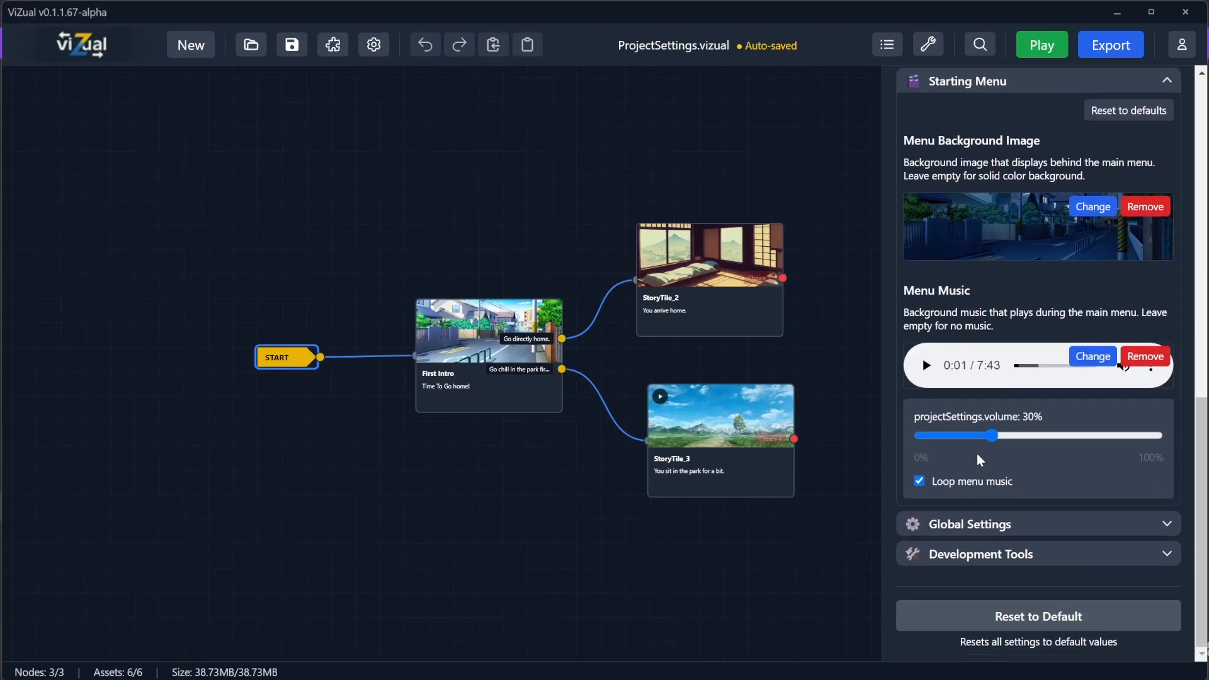
Step: Collapse the starting menu settings and enable the typewriter text effect in the global settings
{"action": "scroll", "coordinate": [976, 450], "scroll_direction": "up", "scroll_amount": 4}
{"action": "scroll", "coordinate": [964, 529], "scroll_direction": "down", "scroll_amount": 4}
{"action": "scroll", "coordinate": [924, 477], "scroll_direction": "up", "scroll_amount": 1}
{"action": "left_click", "coordinate": [968, 98]}
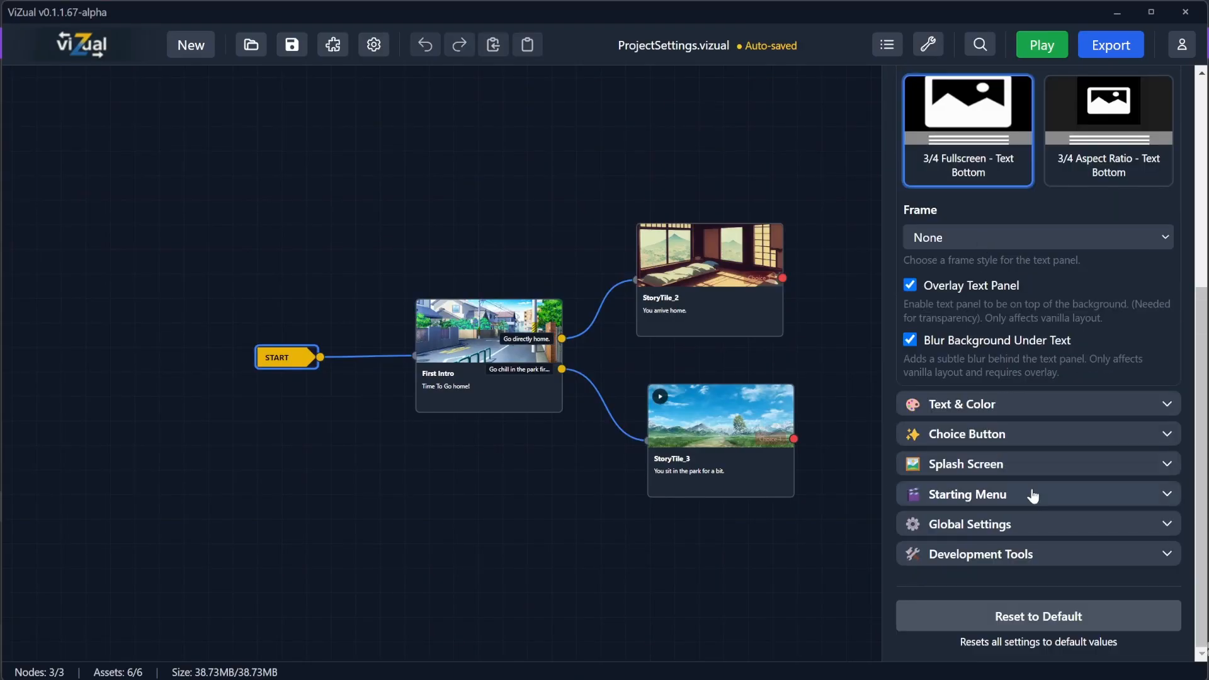
{"action": "left_click", "coordinate": [1033, 526]}
{"action": "scroll", "coordinate": [1001, 435], "scroll_direction": "down", "scroll_amount": 5}
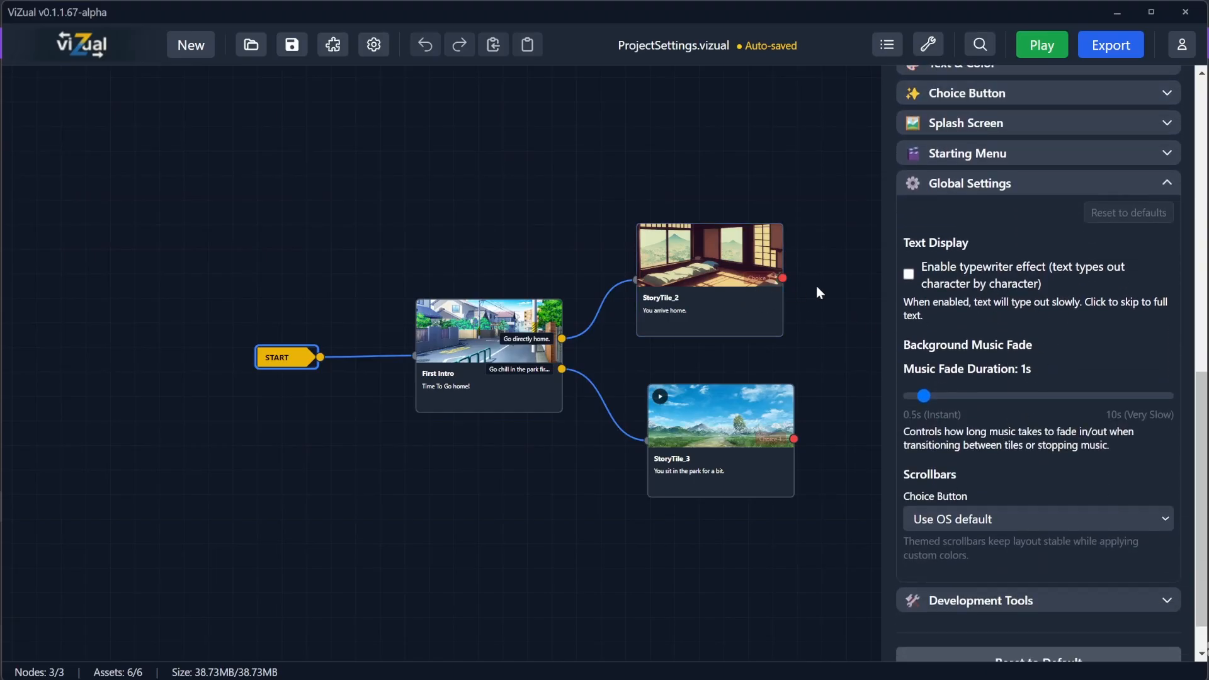
{"action": "left_click_drag", "start_coordinate": [816, 286], "coordinate": [693, 278]}
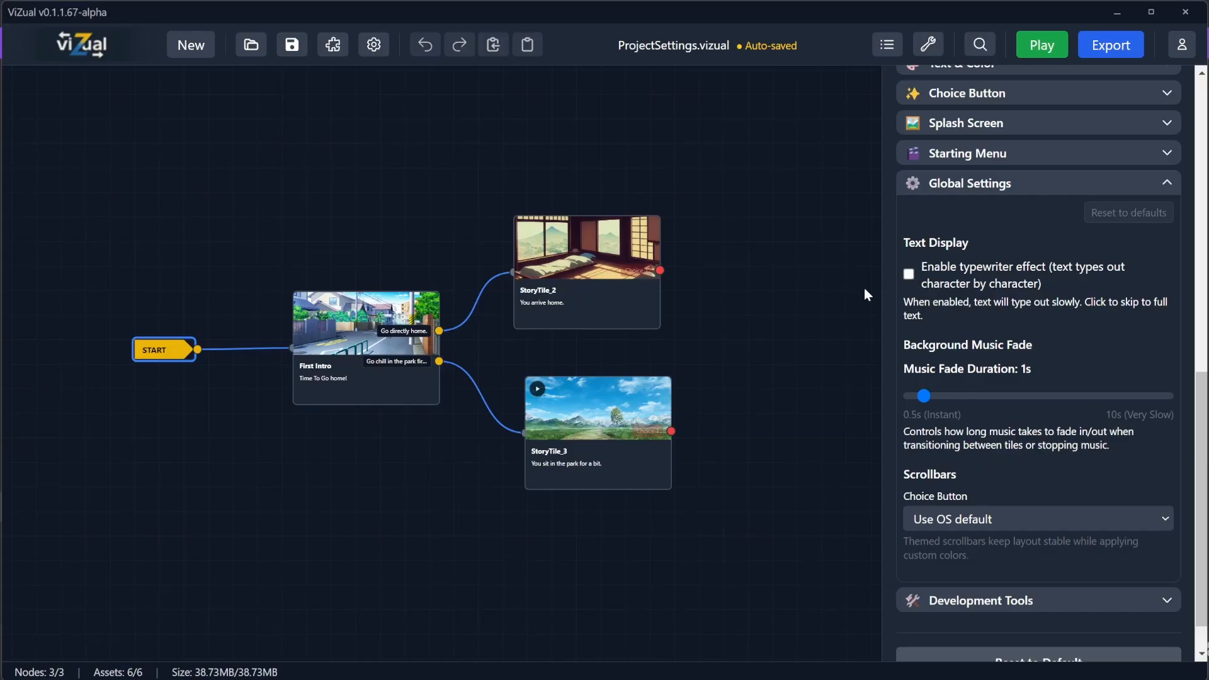
{"action": "left_click", "coordinate": [911, 275]}
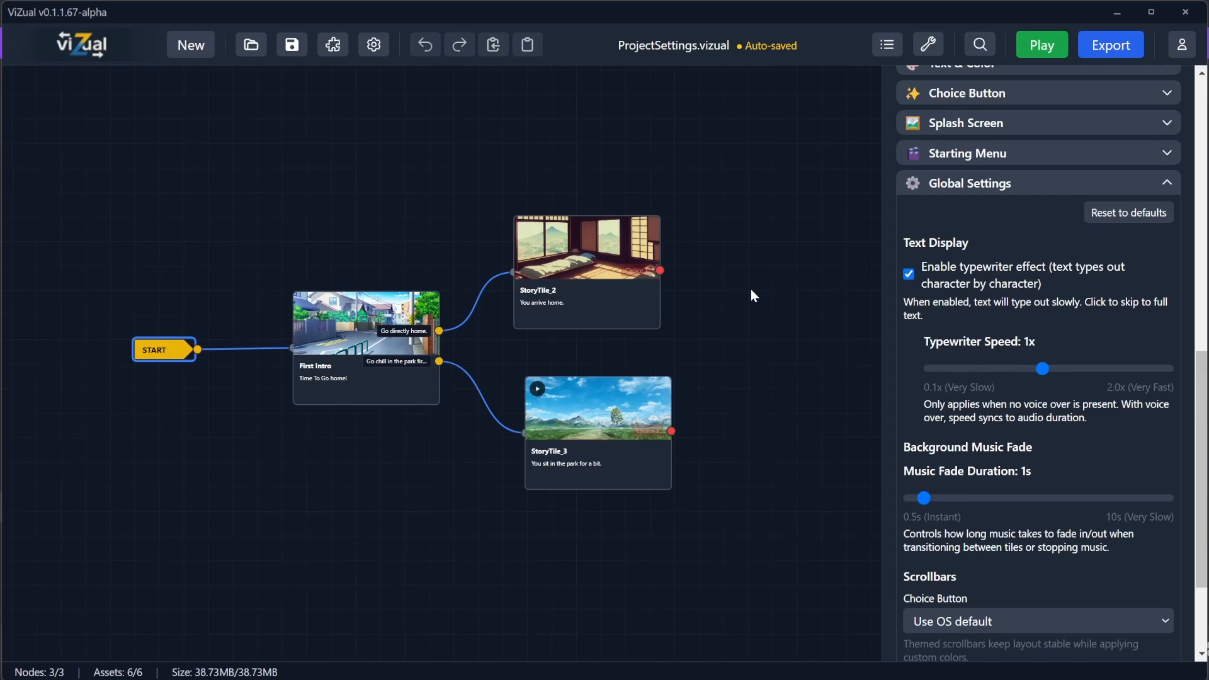
Step: Append "It was a long day!" to the First Intro tile's text and save the project
{"action": "left_click", "coordinate": [430, 372]}
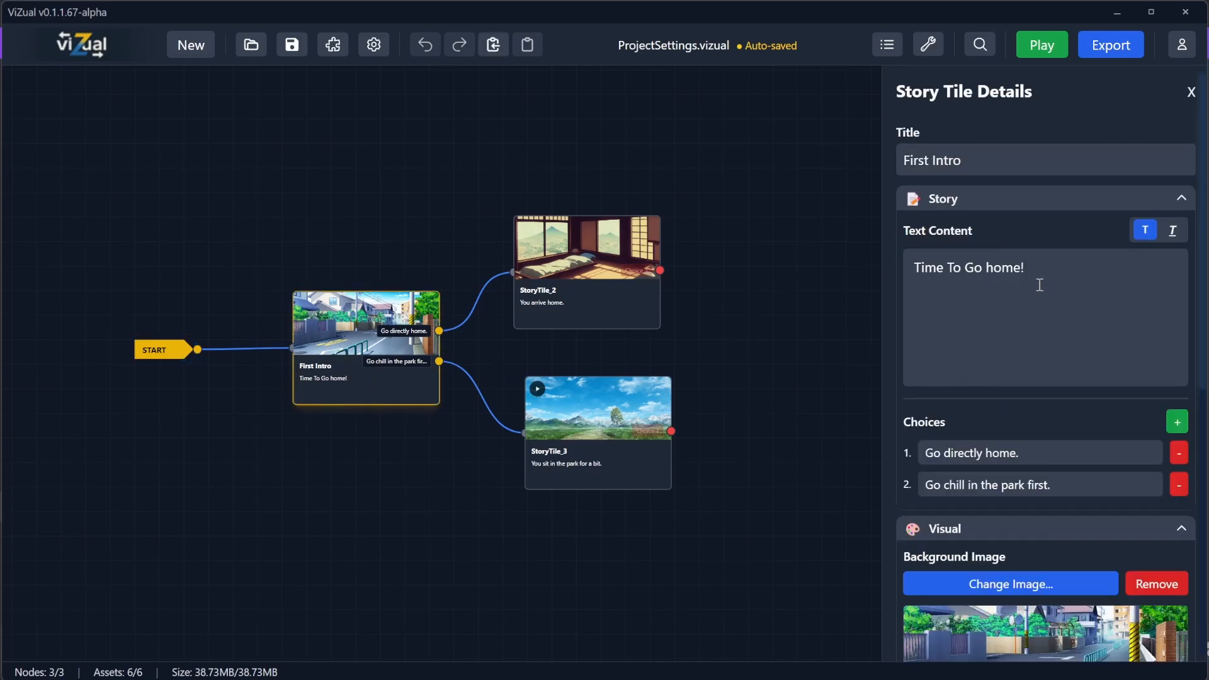
{"action": "key", "text": "BackSpace"}
{"action": "type", "text": "It was a long day!"}
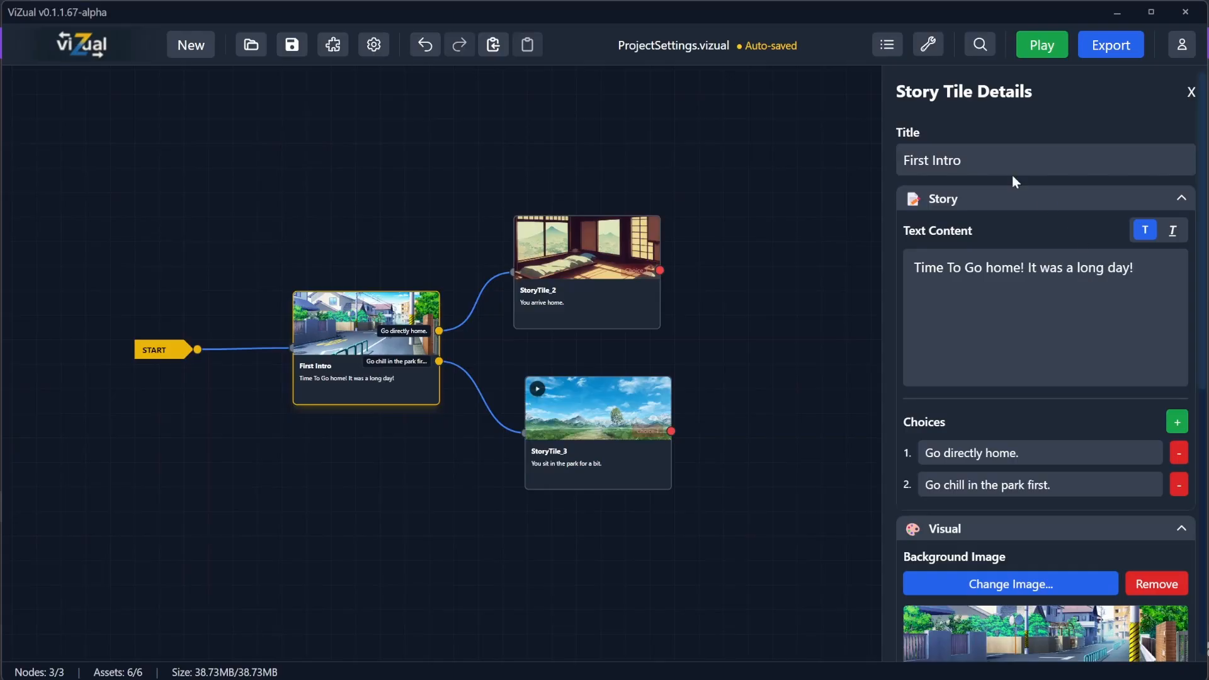
{"action": "key", "text": "ctrl+s"}
Step: Play the game to preview the typewriter text, follow the park choice to the ending, and close the window
{"action": "left_click", "coordinate": [1036, 41]}
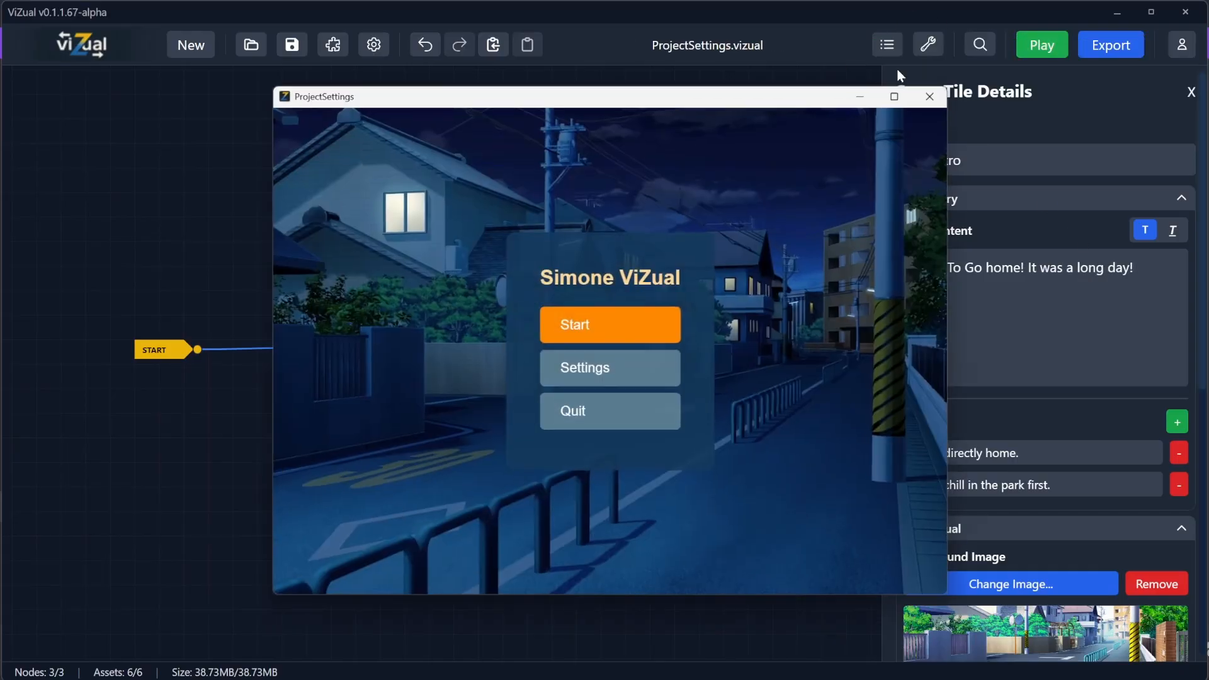
{"action": "left_click", "coordinate": [573, 326]}
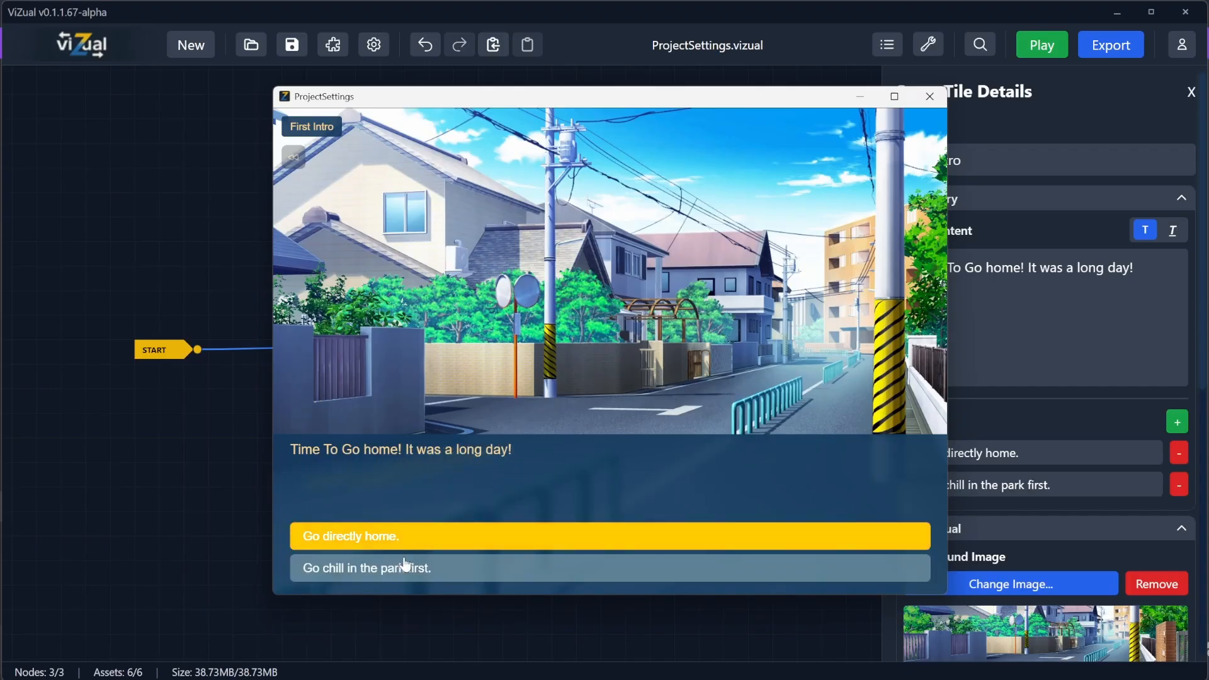
{"action": "left_click", "coordinate": [406, 567]}
{"action": "left_click", "coordinate": [503, 499]}
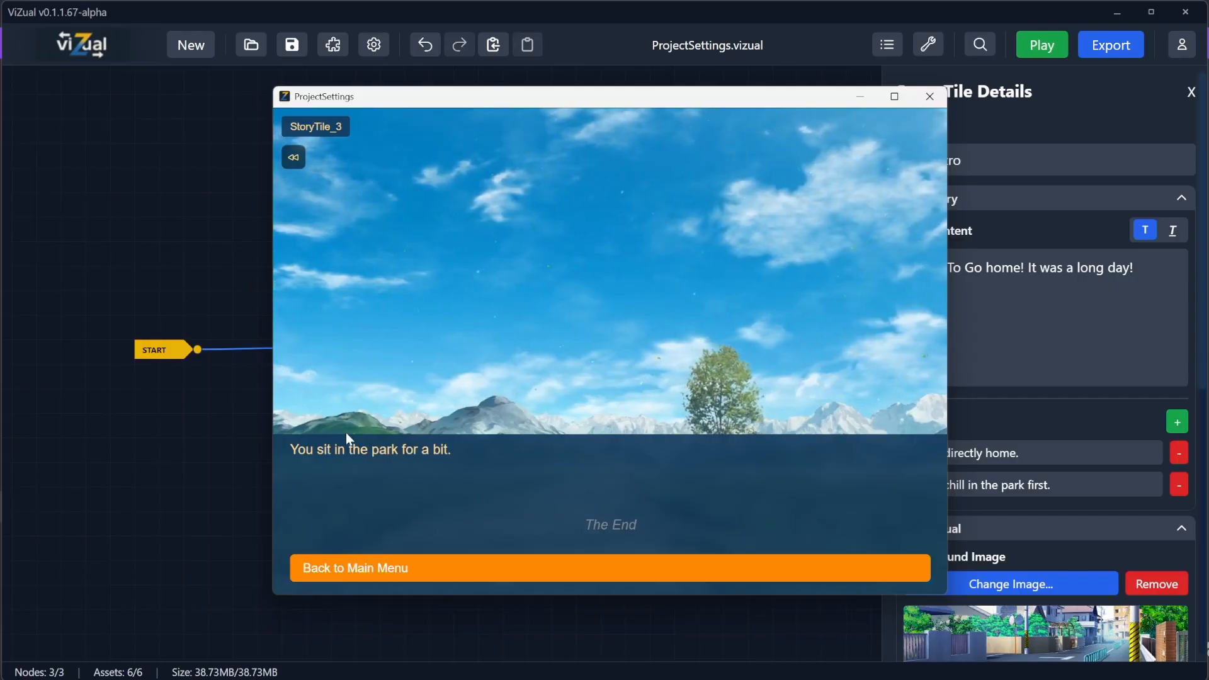
{"action": "left_click", "coordinate": [930, 96]}
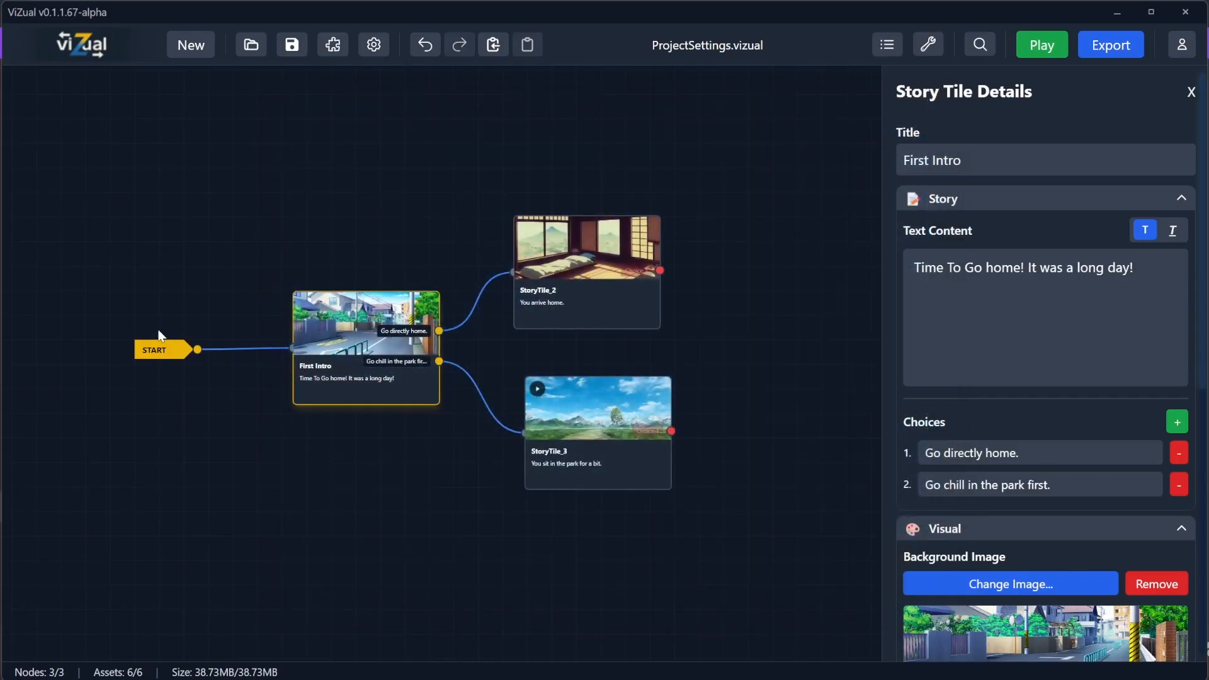
Step: Set the typewriter speed to 2x in the global settings
{"action": "left_click", "coordinate": [154, 352]}
{"action": "scroll", "coordinate": [1046, 428], "scroll_direction": "down", "scroll_amount": 5}
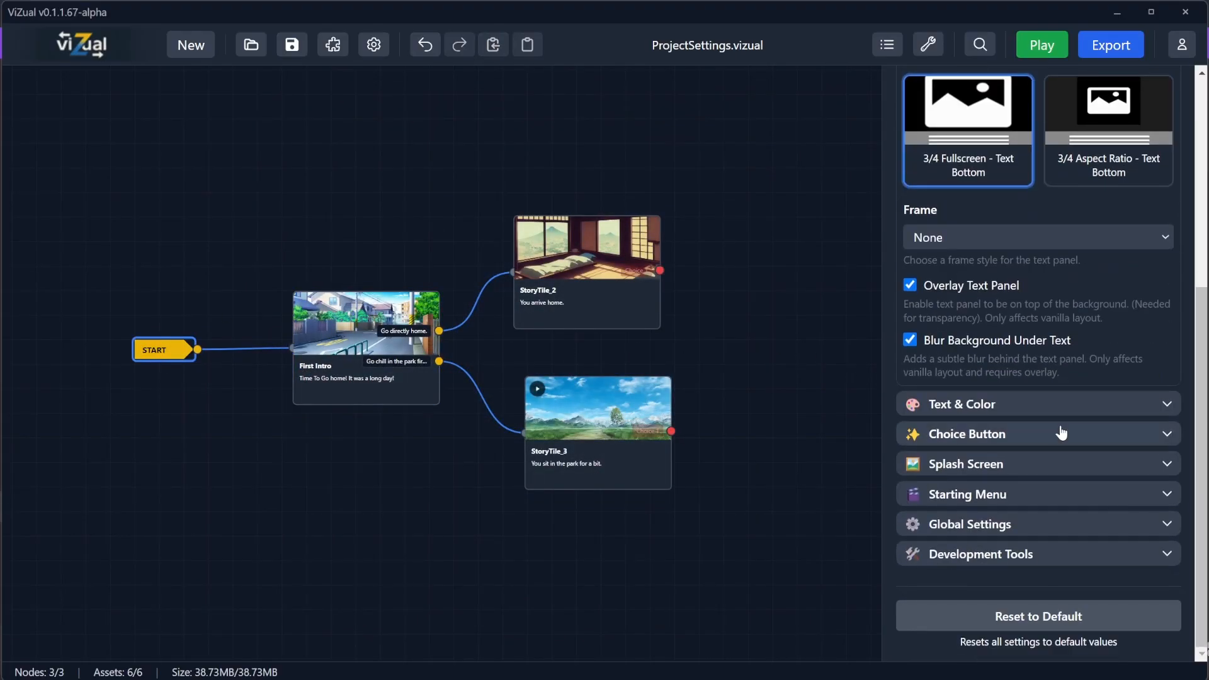
{"action": "scroll", "coordinate": [1061, 425], "scroll_direction": "up", "scroll_amount": 1}
{"action": "scroll", "coordinate": [1033, 479], "scroll_direction": "down", "scroll_amount": 2}
{"action": "left_click", "coordinate": [990, 534]}
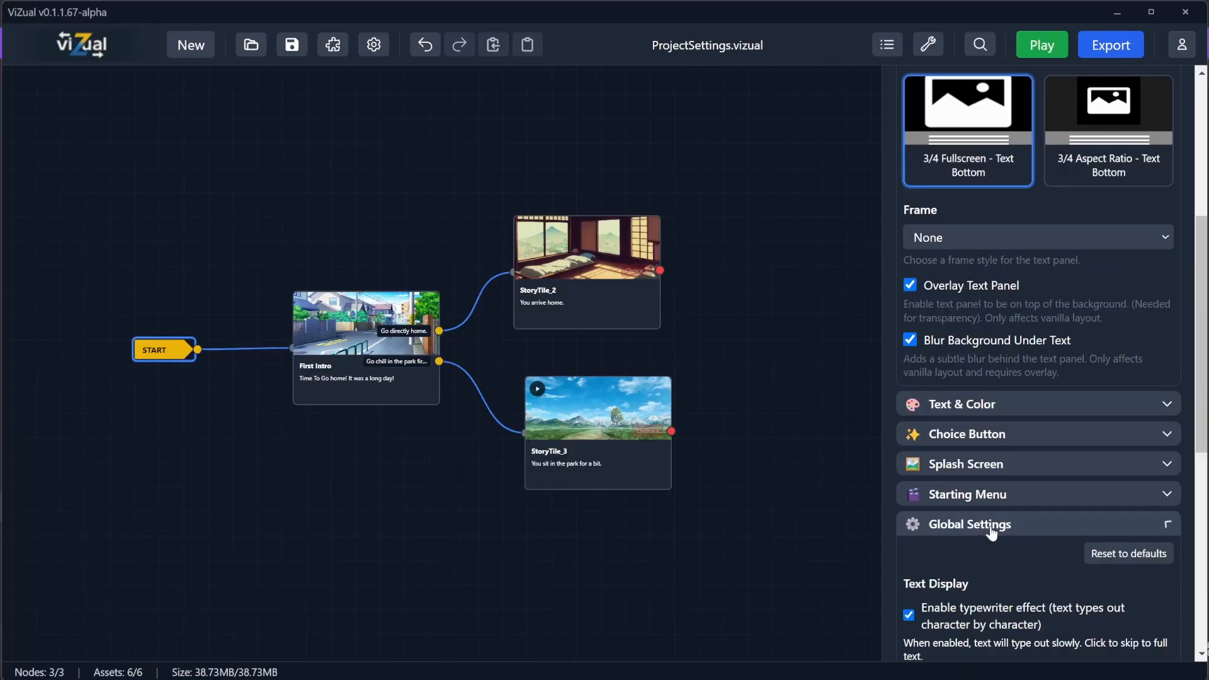
{"action": "scroll", "coordinate": [1027, 428], "scroll_direction": "down", "scroll_amount": 5}
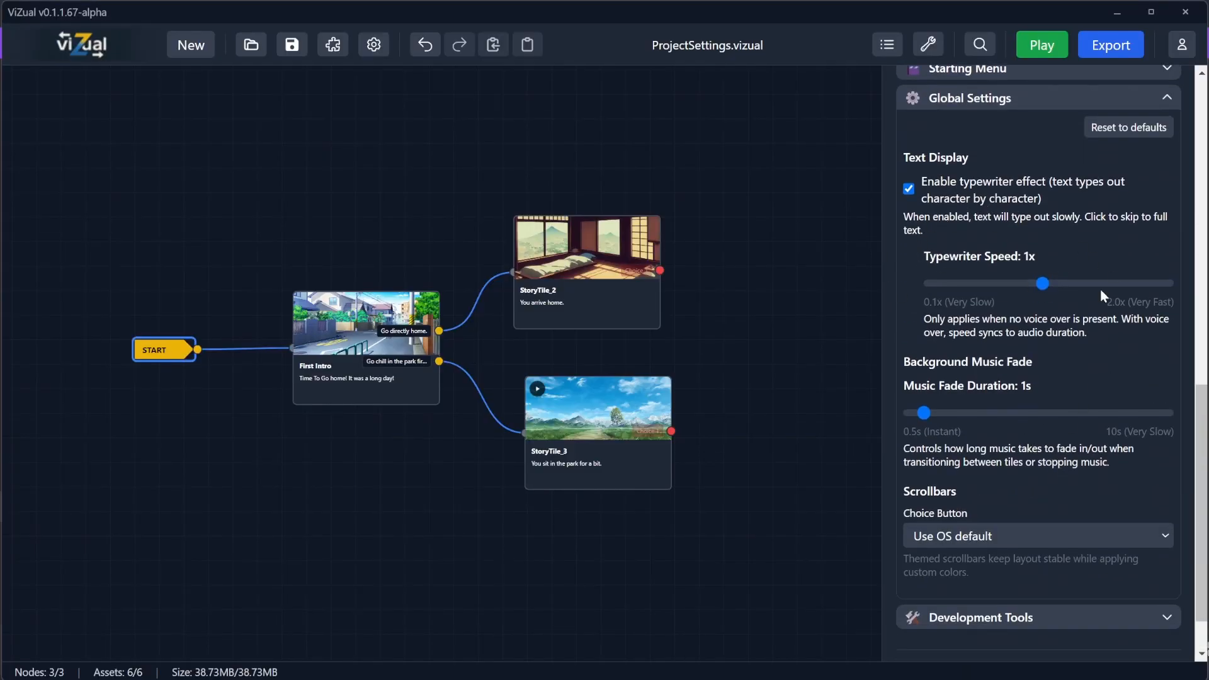
{"action": "left_click_drag", "start_coordinate": [1046, 277], "coordinate": [1171, 282]}
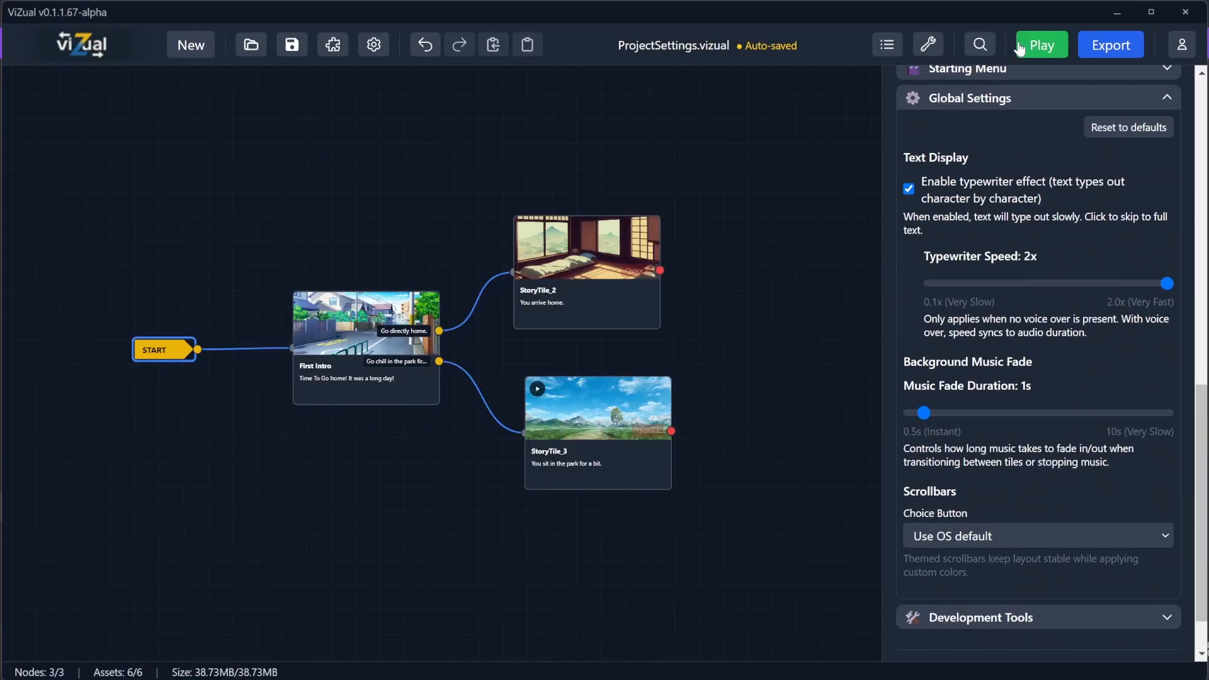
Step: Play the game to preview the faster typewriter text and close the window
{"action": "left_click", "coordinate": [1042, 45]}
{"action": "left_click", "coordinate": [595, 325]}
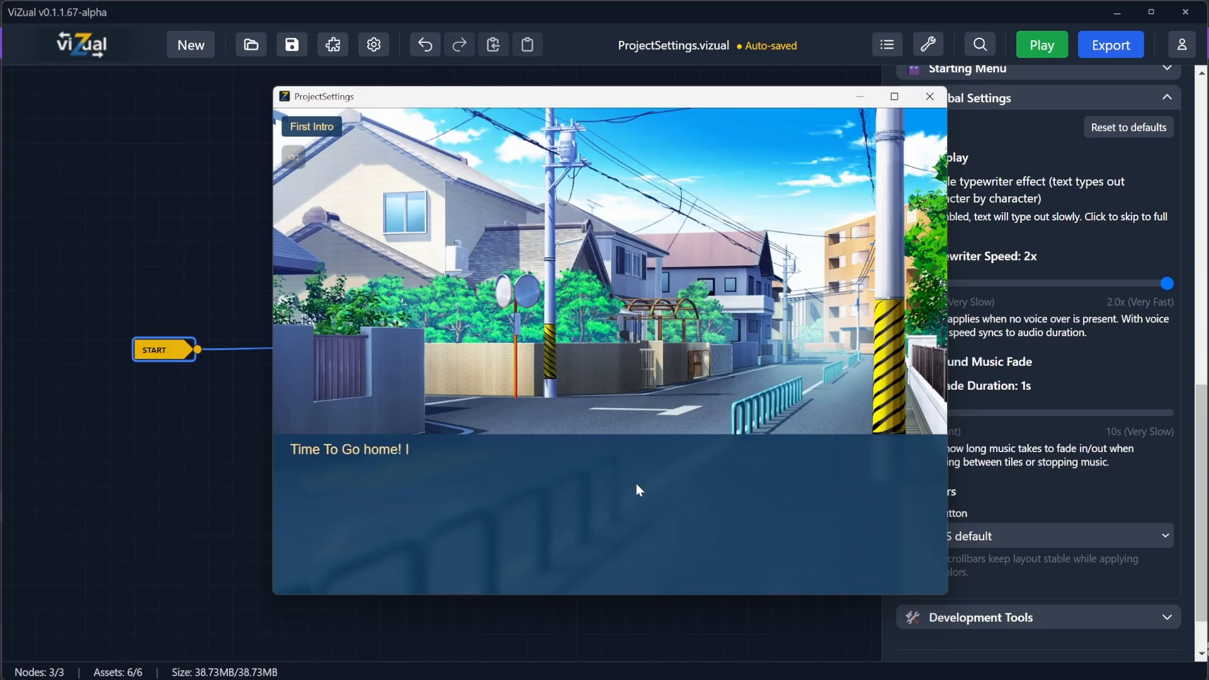
{"action": "left_click", "coordinate": [936, 102]}
Step: Set the typewriter speed to 0.1x and preview it in the game
{"action": "left_click_drag", "start_coordinate": [1168, 283], "coordinate": [813, 288]}
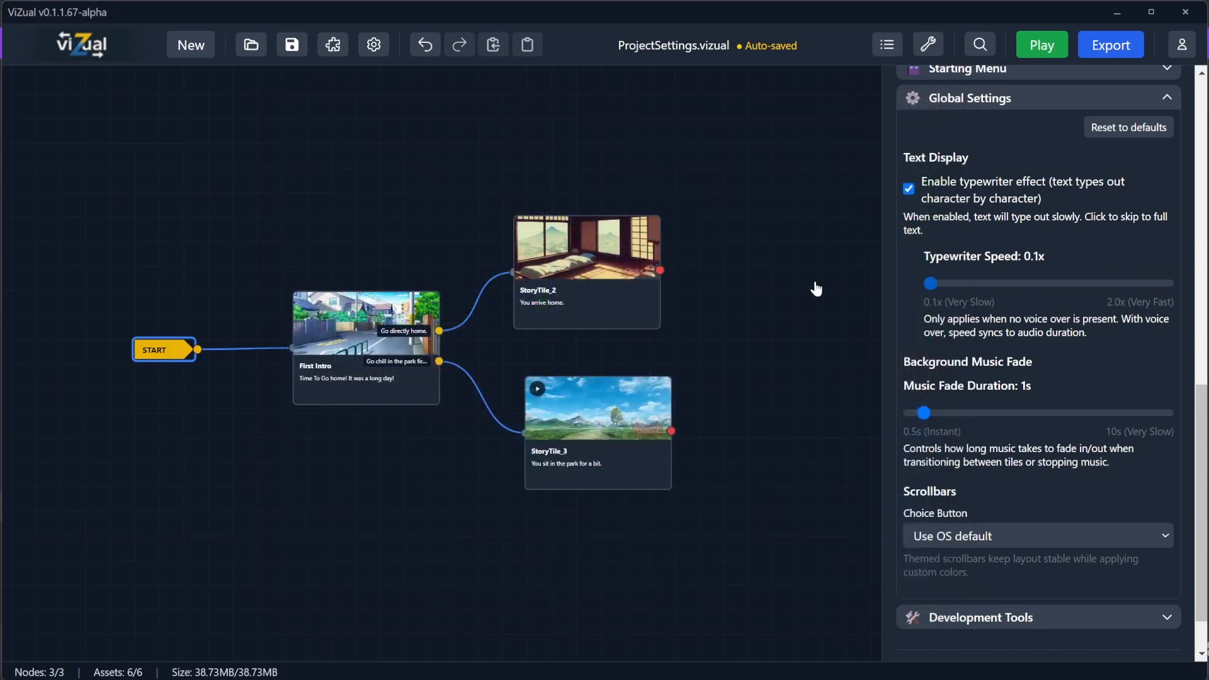
{"action": "left_click", "coordinate": [1042, 45]}
{"action": "left_click", "coordinate": [581, 333]}
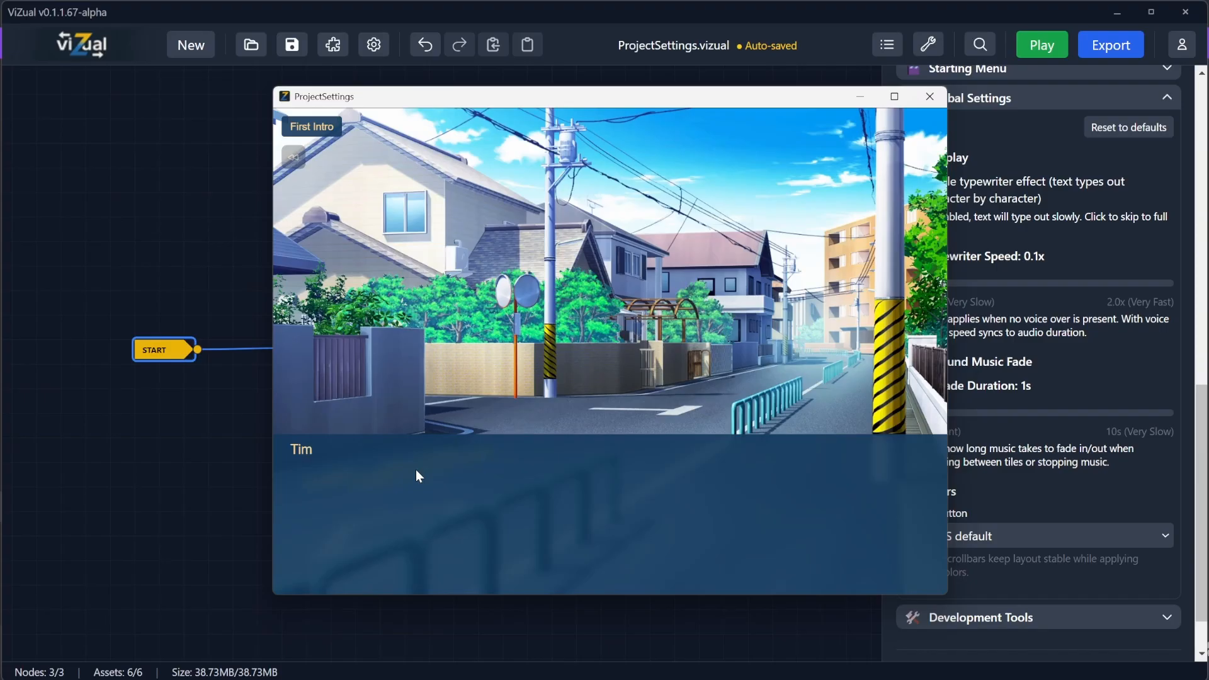
{"action": "left_click", "coordinate": [942, 95]}
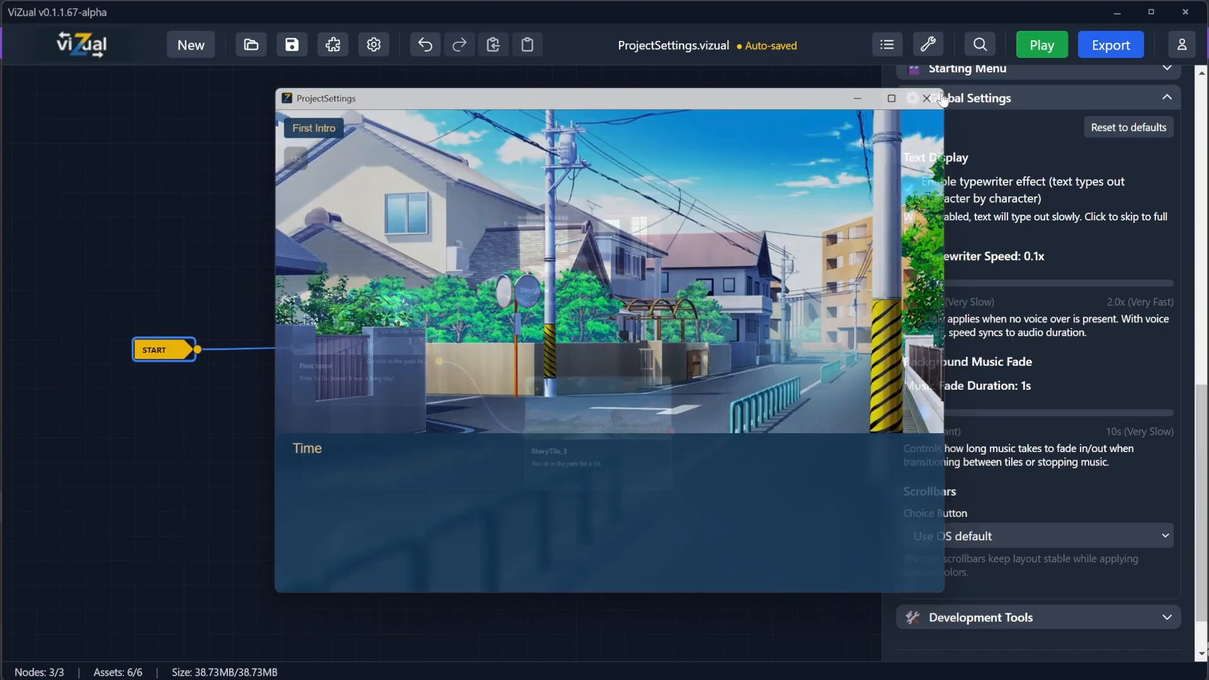
Step: Set the typewriter speed back to 1x
{"action": "left_click_drag", "start_coordinate": [926, 283], "coordinate": [1036, 287]}
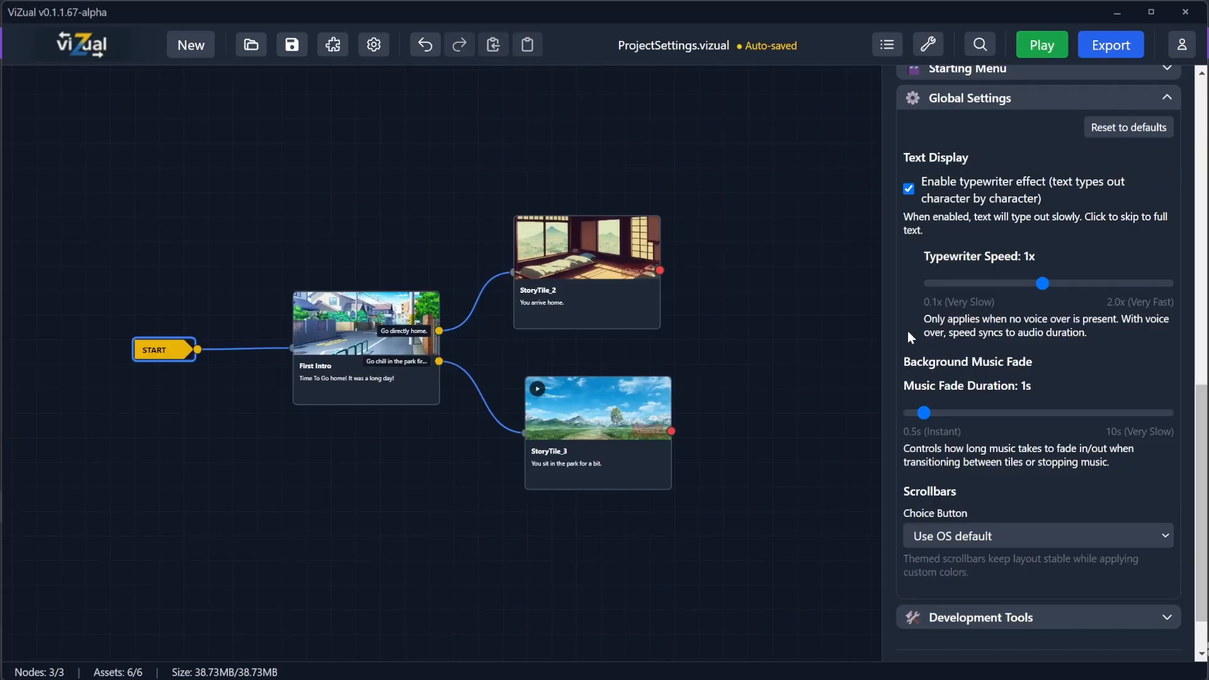
{"action": "left_click", "coordinate": [365, 385]}
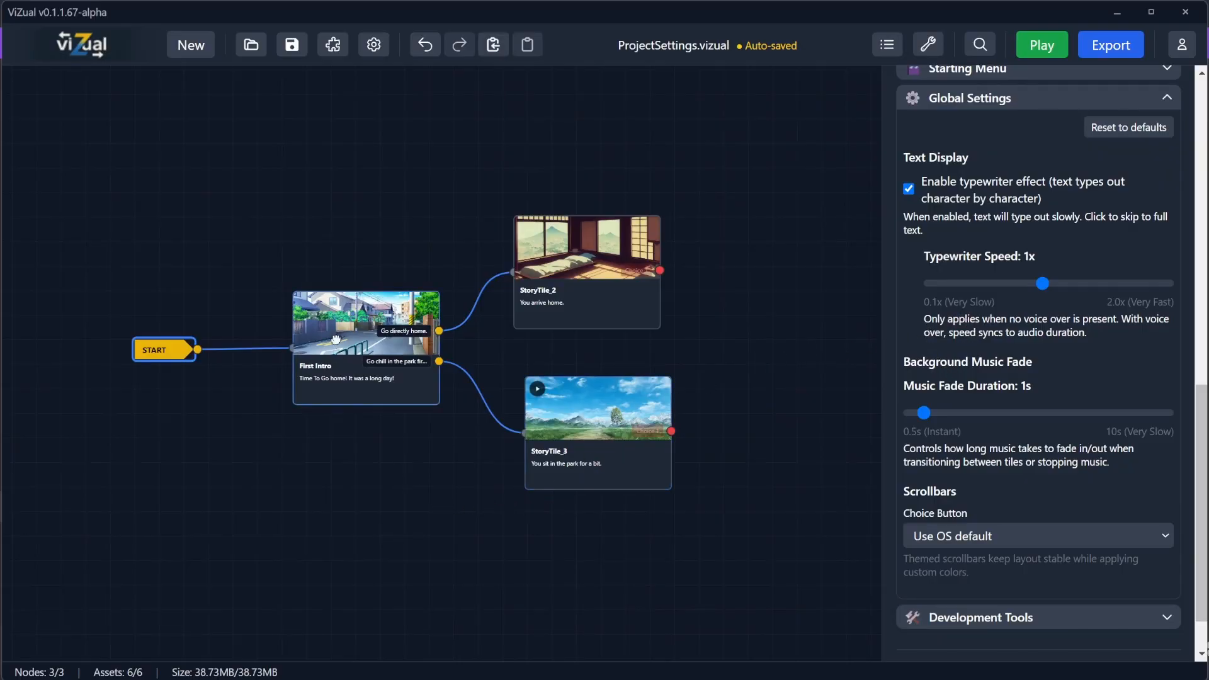
{"action": "scroll", "coordinate": [1033, 434], "scroll_direction": "down", "scroll_amount": 8}
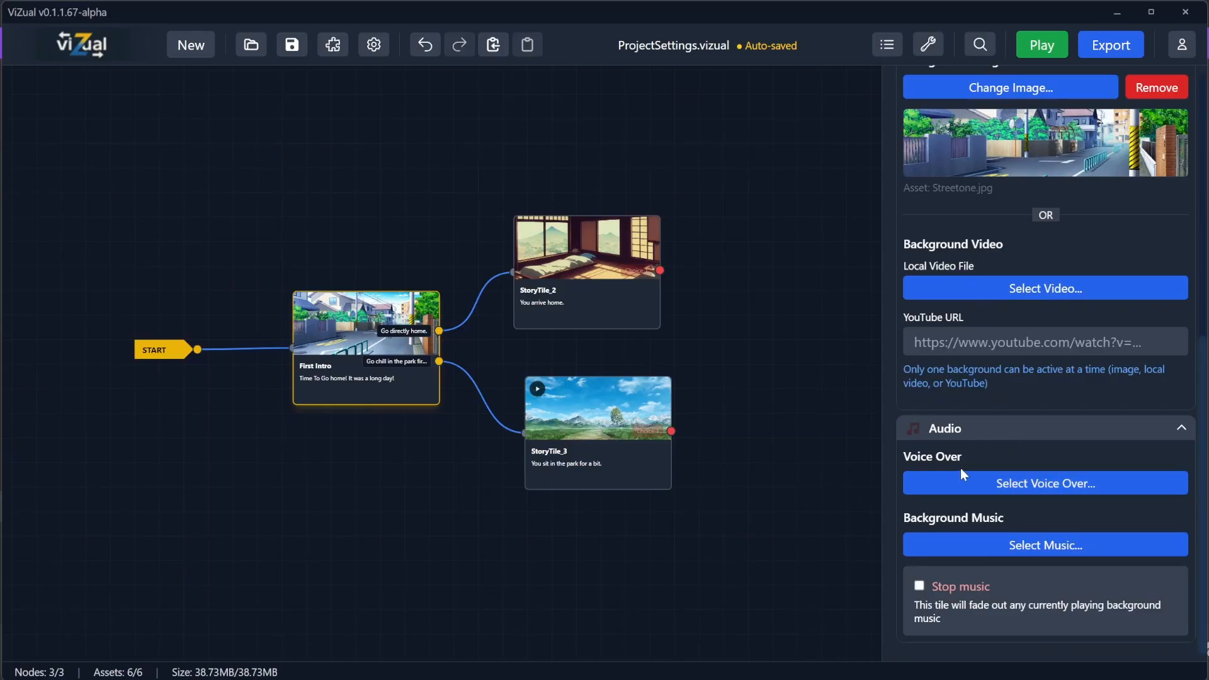
Step: Review the global settings for text display, music fade and scrollbars
{"action": "left_click", "coordinate": [157, 350]}
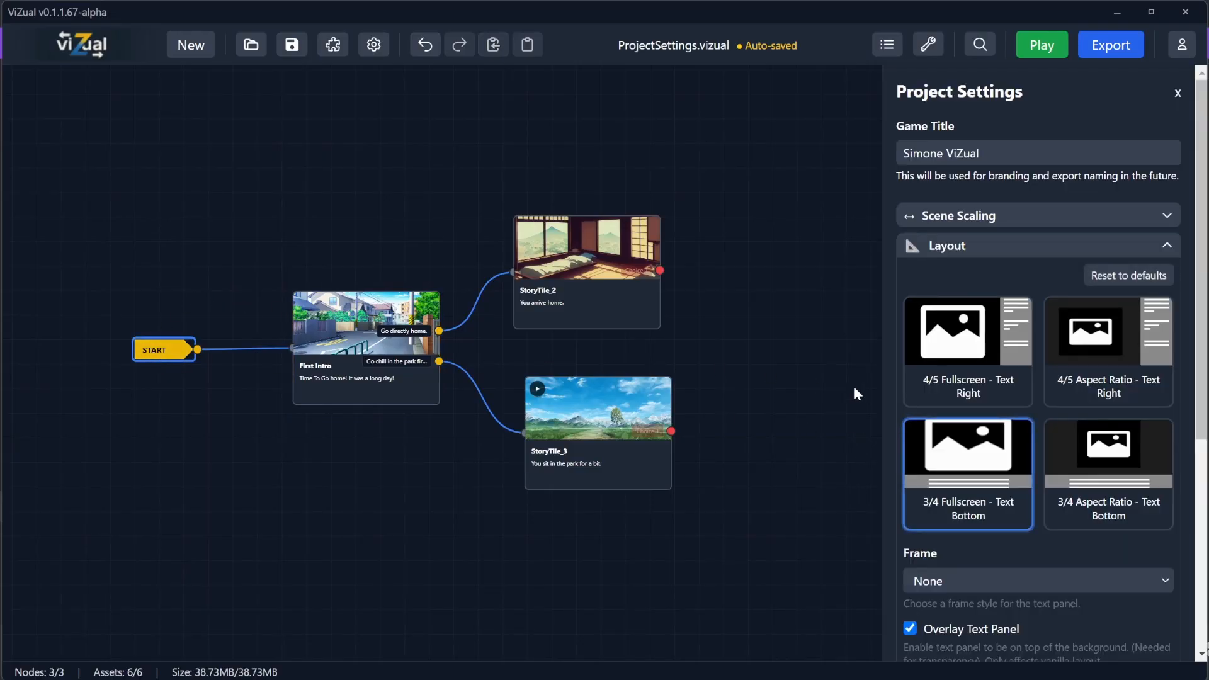
{"action": "scroll", "coordinate": [1028, 451], "scroll_direction": "down", "scroll_amount": 5}
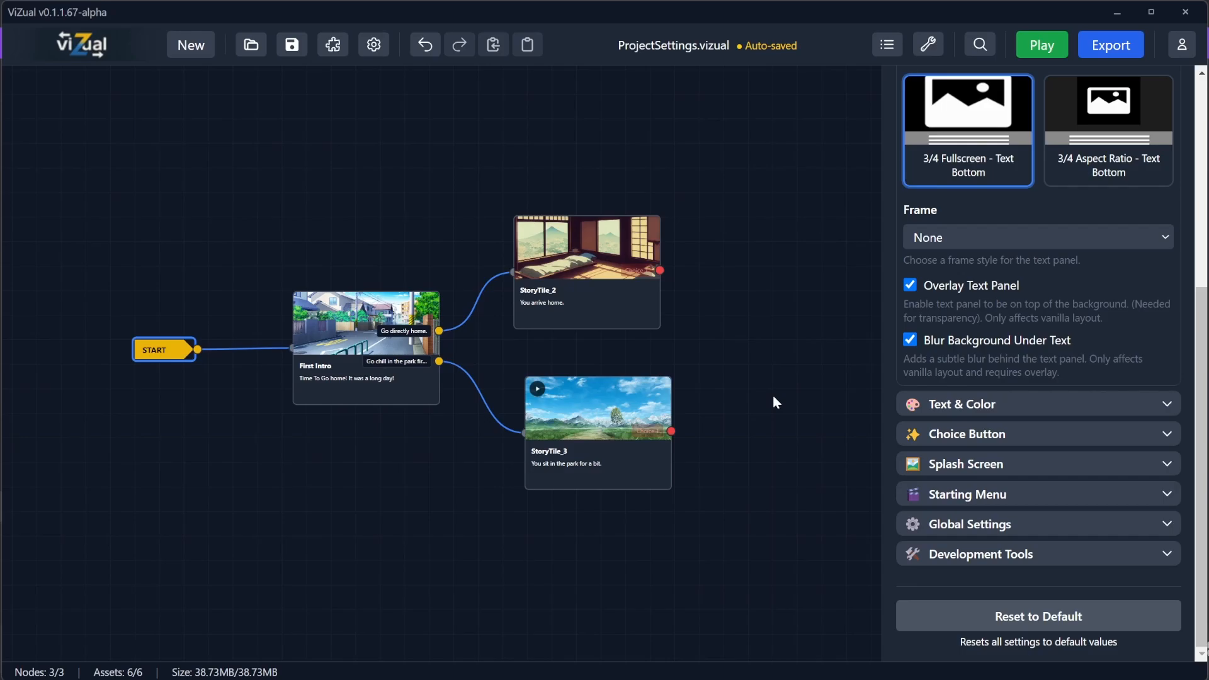
{"action": "left_click", "coordinate": [932, 524]}
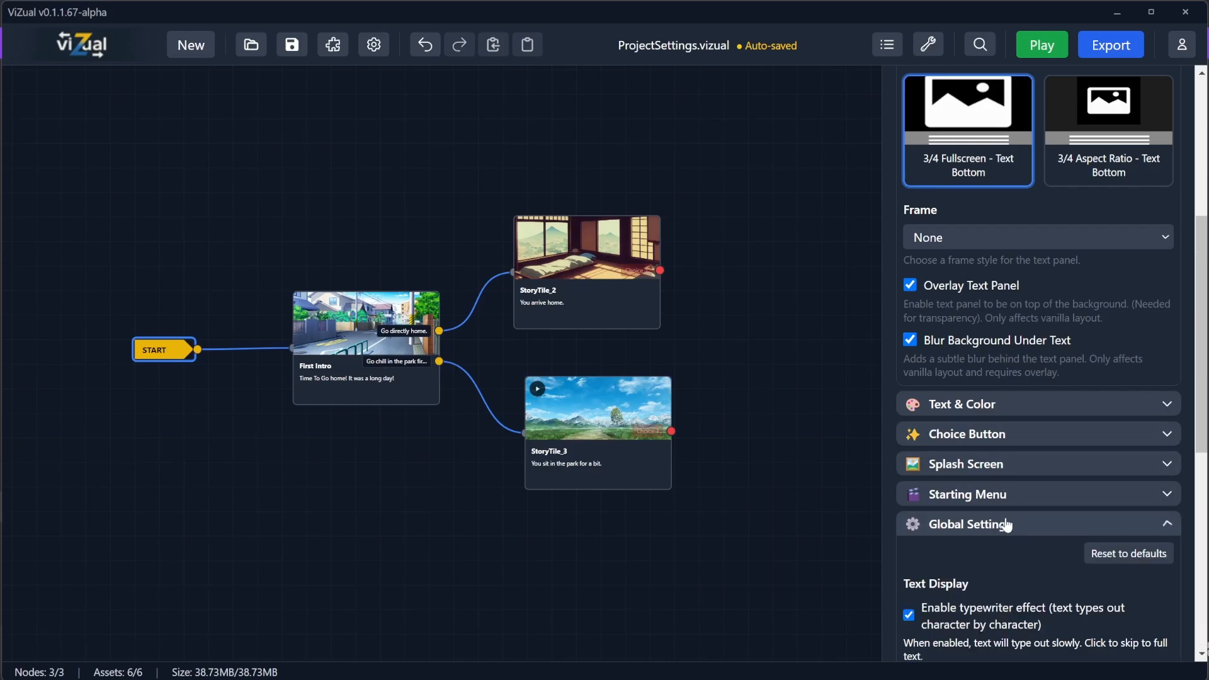
{"action": "scroll", "coordinate": [1003, 483], "scroll_direction": "down", "scroll_amount": 5}
{"action": "scroll", "coordinate": [1002, 484], "scroll_direction": "down", "scroll_amount": 1}
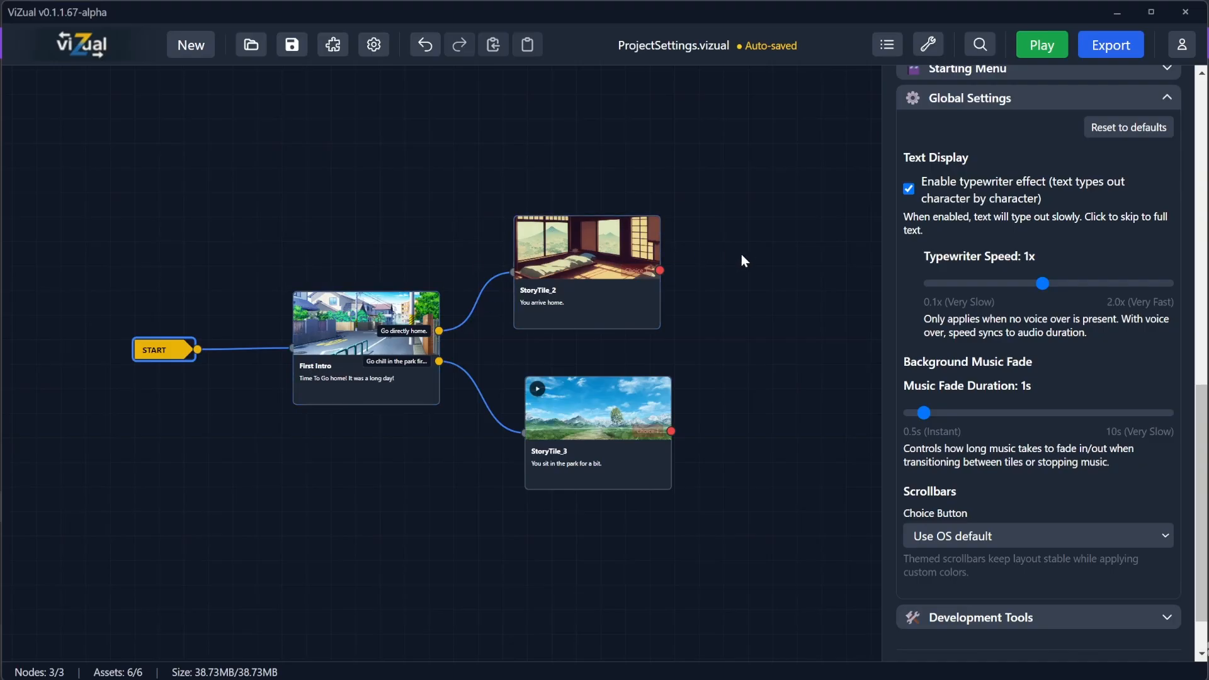
{"action": "mouse_move", "coordinate": [924, 413]}
{"action": "left_mouse_down"}
{"action": "mouse_move", "coordinate": [1112, 413]}
{"action": "mouse_move", "coordinate": [924, 418]}
{"action": "left_mouse_up"}
{"action": "scroll", "coordinate": [1044, 489], "scroll_direction": "down", "scroll_amount": 1}
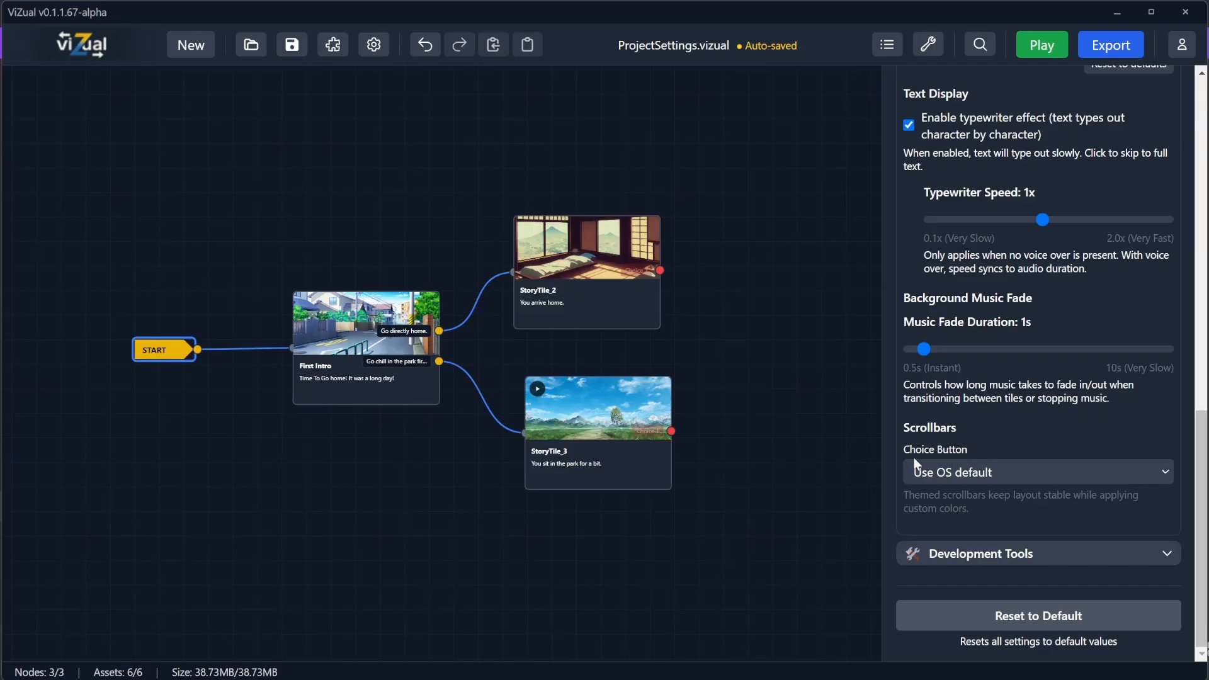
{"action": "left_click_drag", "start_coordinate": [1199, 449], "coordinate": [1194, 324]}
Step: Copy the First Intro tile's line and paste it repeatedly to fill six lines, then save the project
{"action": "left_click", "coordinate": [386, 385]}
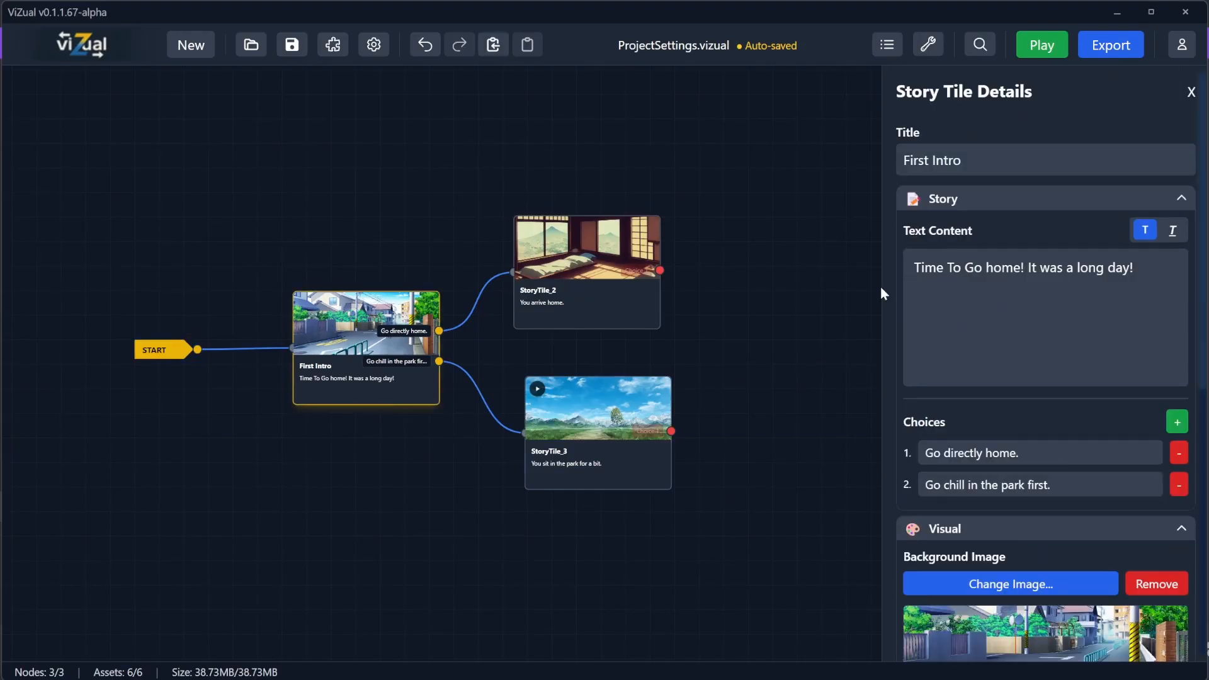
{"action": "left_click_drag", "start_coordinate": [1154, 275], "coordinate": [894, 269]}
{"action": "key", "text": "ctrl+c"}
{"action": "left_click", "coordinate": [1155, 269]}
{"action": "key", "text": "Return"}
{"action": "key", "text": "ctrl+v"}
{"action": "key", "text": "Return"}
{"action": "key", "text": "ctrl+v"}
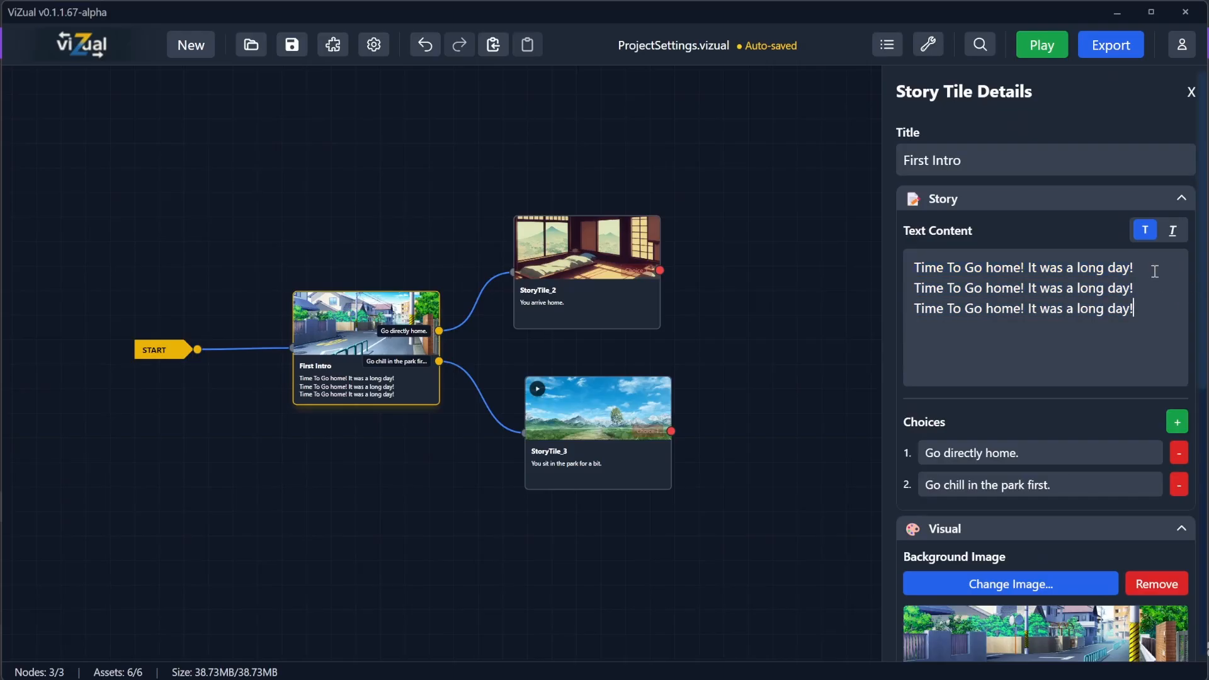
{"action": "key", "text": "Return"}
{"action": "key", "text": "ctrl+v"}
{"action": "key", "text": "Return"}
{"action": "key", "text": "ctrl+v"}
{"action": "key", "text": "Return"}
{"action": "key", "text": "ctrl+v"}
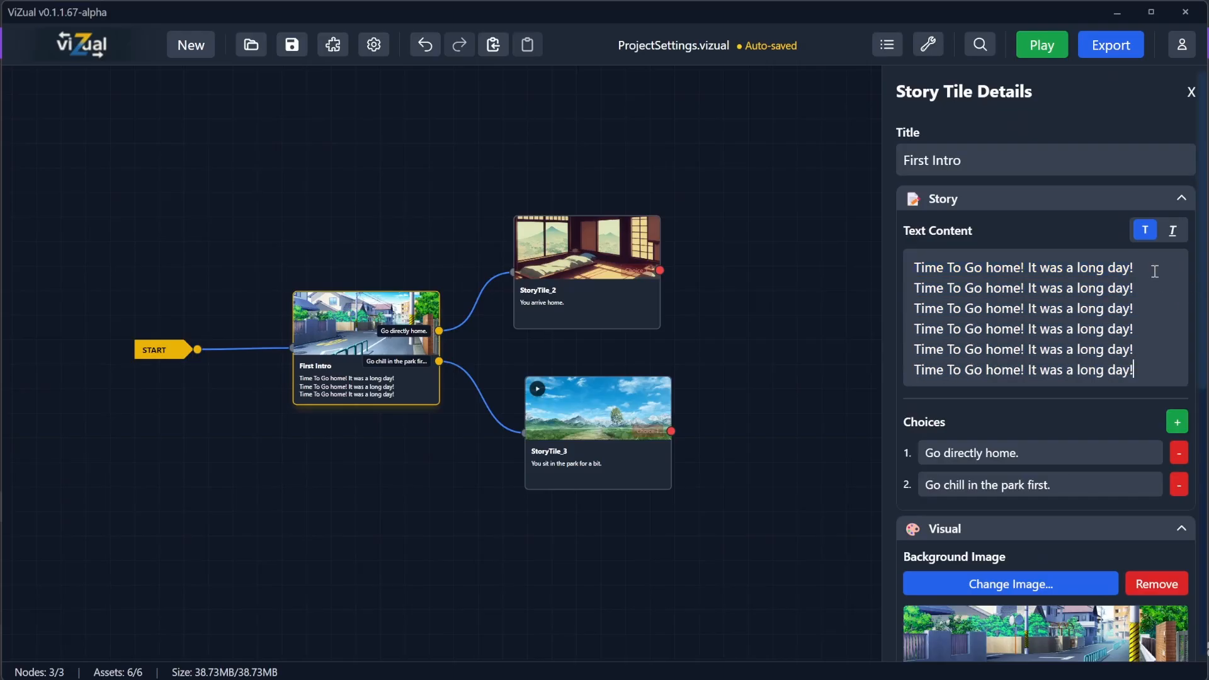
{"action": "key", "text": "ctrl+s"}
Step: Play the game to check how the long First Intro text scrolls, then close the window
{"action": "left_click", "coordinate": [1034, 40]}
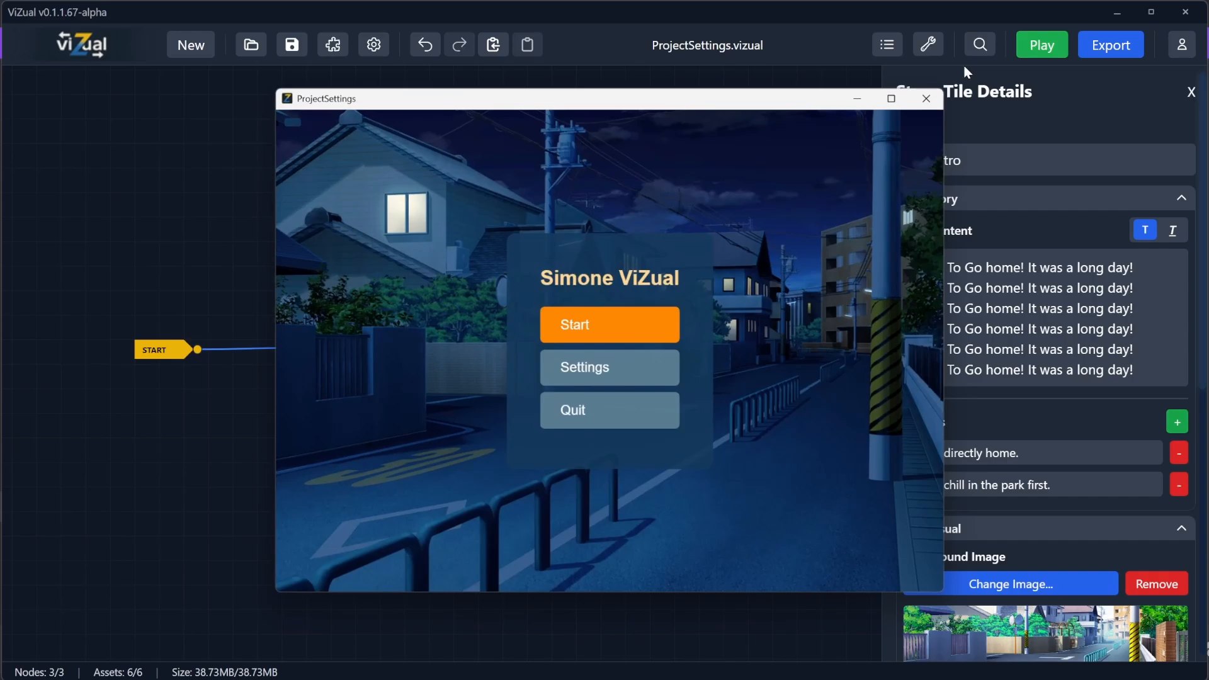
{"action": "left_click", "coordinate": [615, 340]}
{"action": "left_click", "coordinate": [758, 474]}
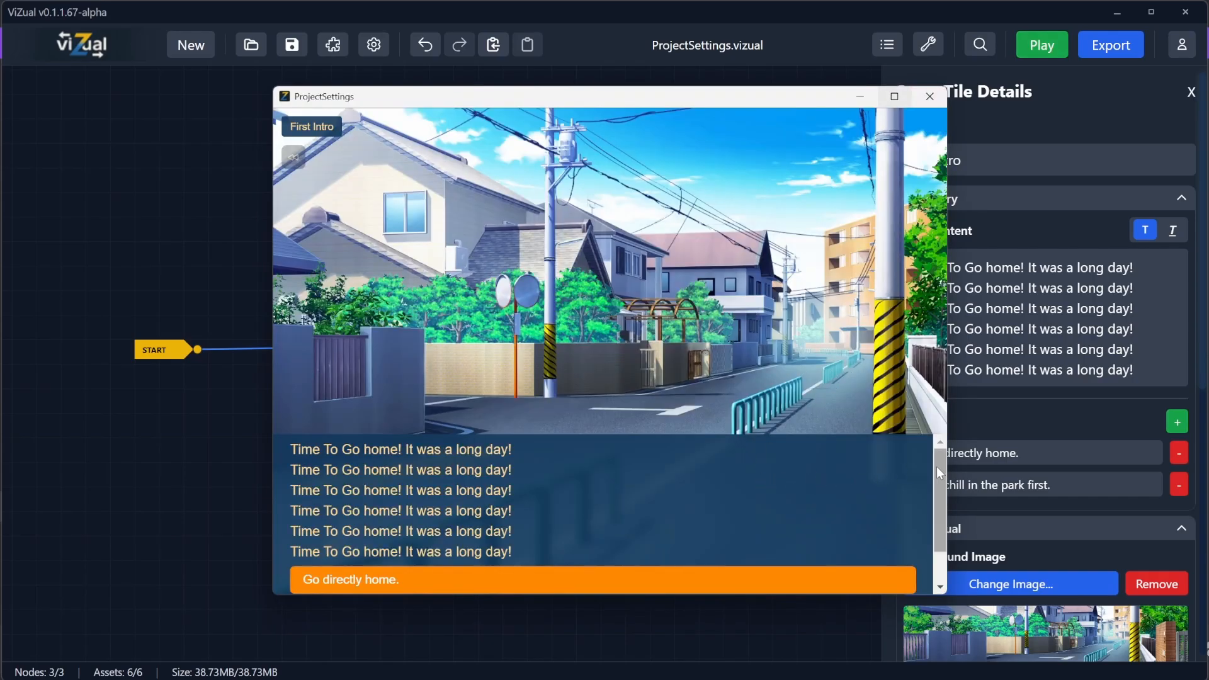
{"action": "mouse_move", "coordinate": [936, 466]}
{"action": "left_mouse_down"}
{"action": "mouse_move", "coordinate": [936, 529]}
{"action": "mouse_move", "coordinate": [942, 455]}
{"action": "mouse_move", "coordinate": [939, 508]}
{"action": "mouse_move", "coordinate": [932, 469]}
{"action": "mouse_move", "coordinate": [954, 465]}
{"action": "mouse_move", "coordinate": [934, 488]}
{"action": "mouse_move", "coordinate": [939, 454]}
{"action": "left_mouse_up"}
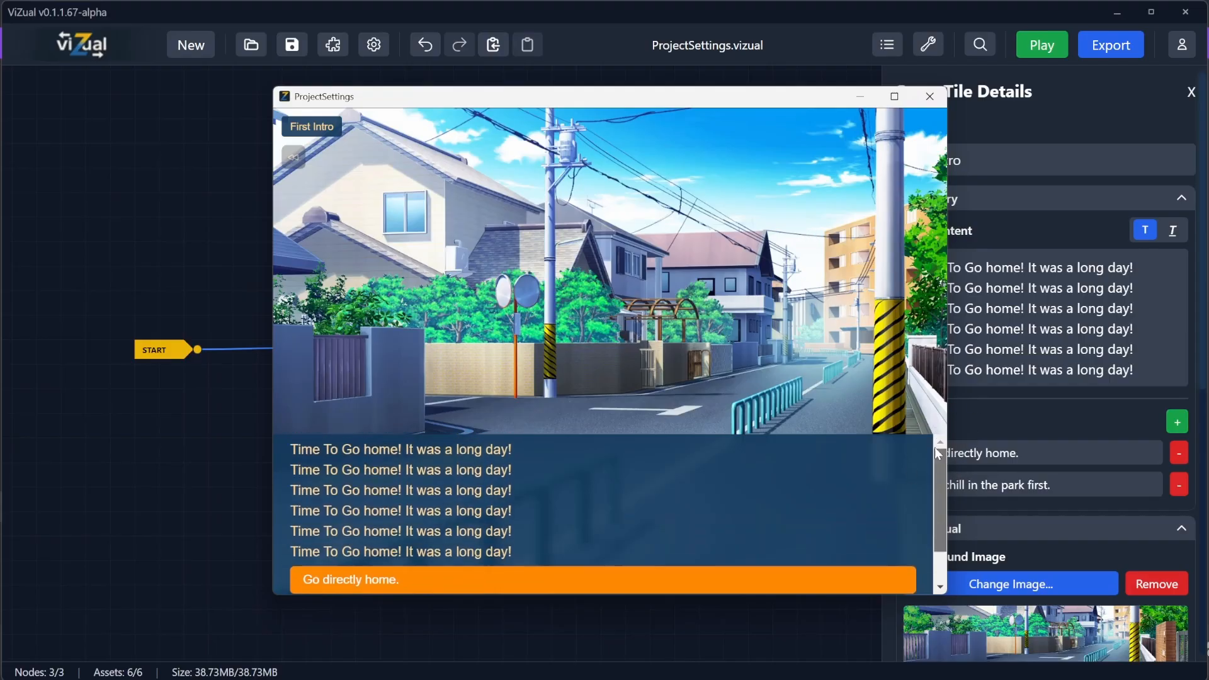
{"action": "left_click", "coordinate": [930, 96]}
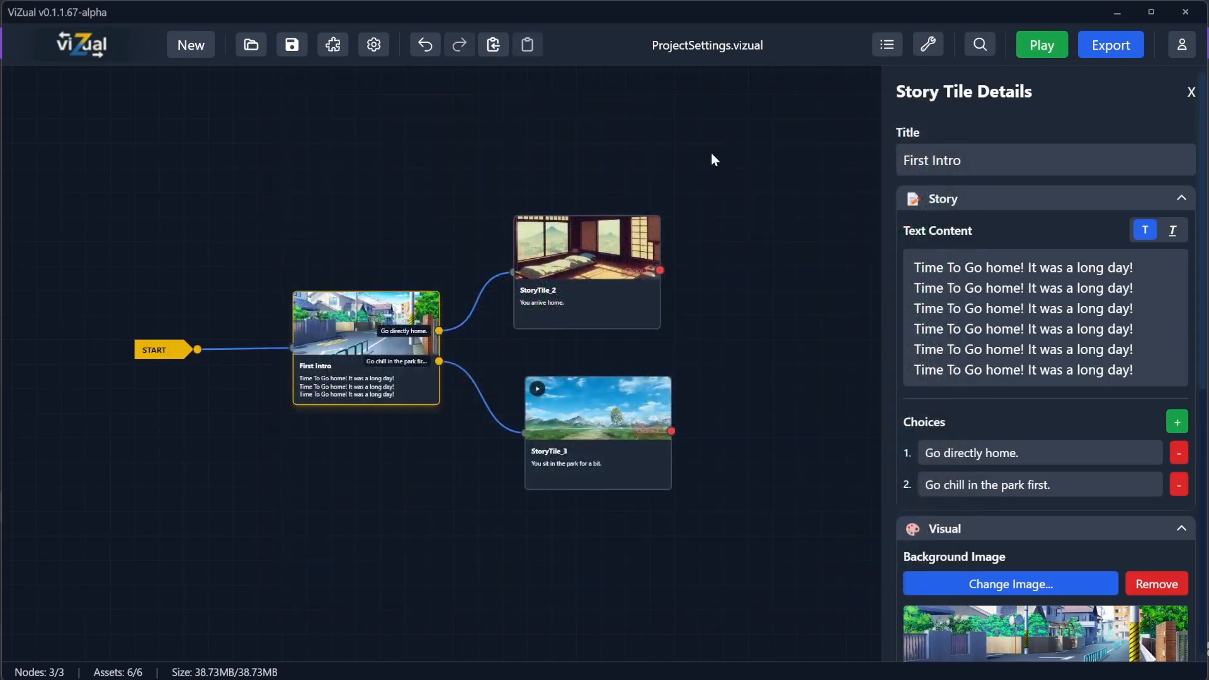
Step: Open the project's global settings to examine the scrollbar options
{"action": "left_click", "coordinate": [157, 355]}
{"action": "scroll", "coordinate": [910, 466], "scroll_direction": "down", "scroll_amount": 5}
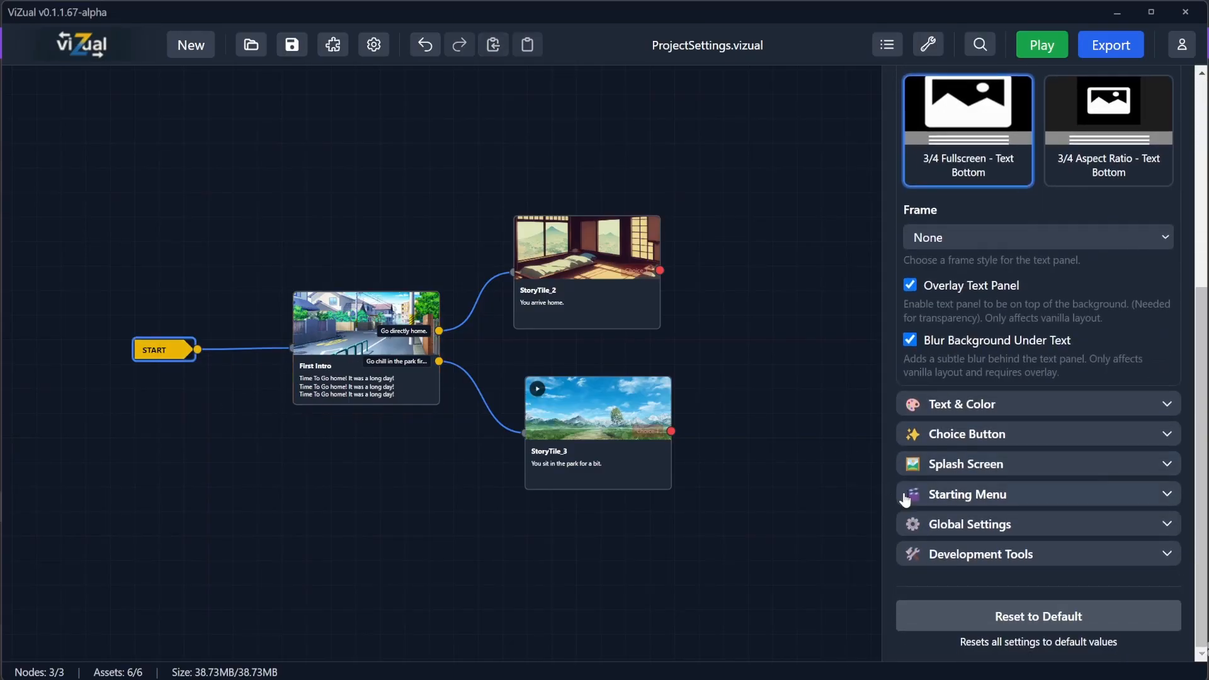
{"action": "left_click", "coordinate": [950, 524]}
{"action": "scroll", "coordinate": [950, 510], "scroll_direction": "down", "scroll_amount": 5}
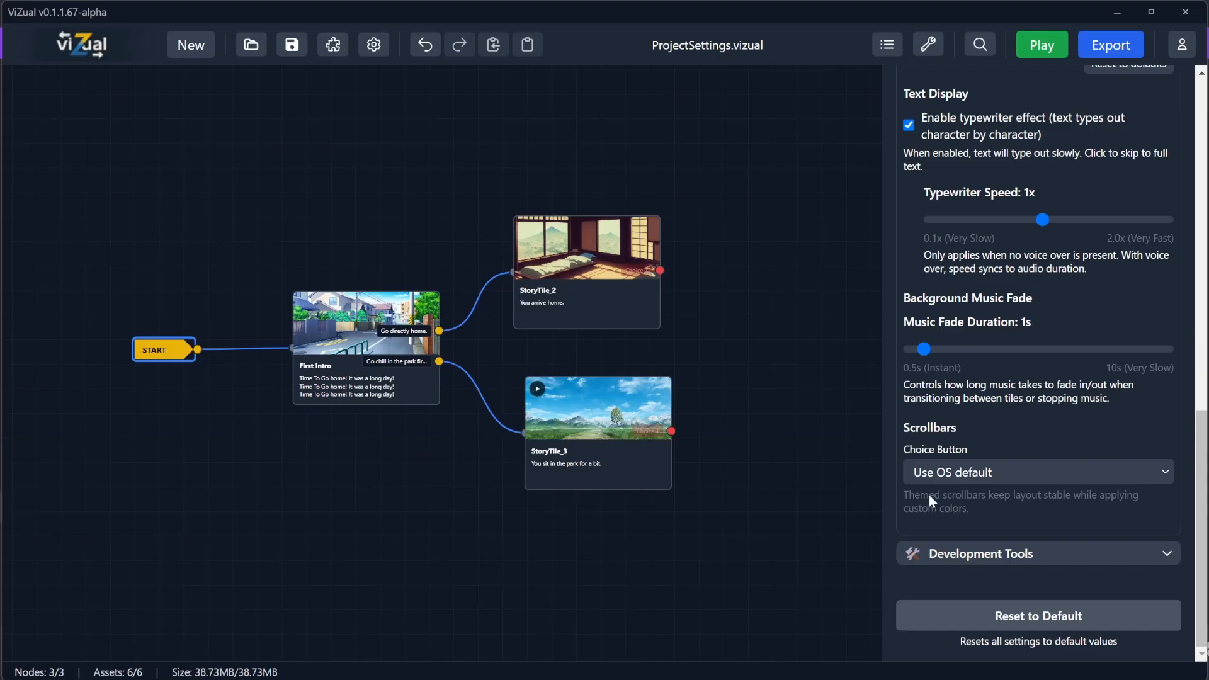
Step: Switch the choice button scrollbars to the ViZual themed style and save the project
{"action": "left_click", "coordinate": [962, 471]}
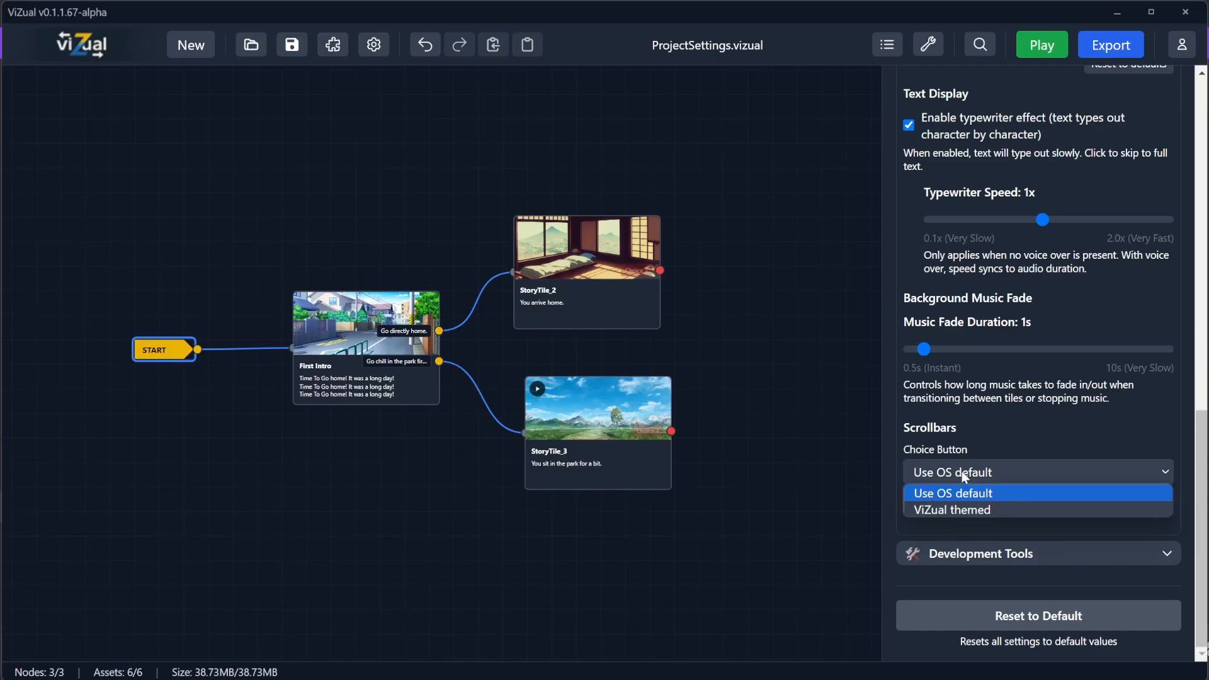
{"action": "left_click", "coordinate": [947, 510]}
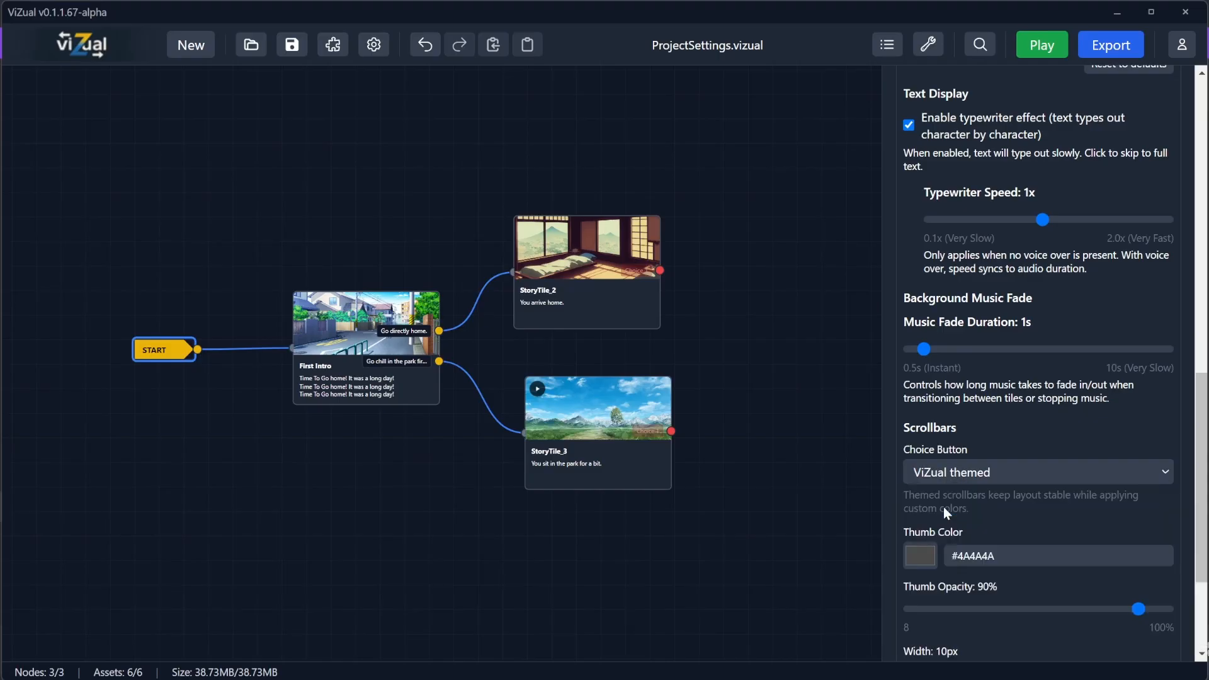
{"action": "scroll", "coordinate": [1004, 551], "scroll_direction": "down", "scroll_amount": 3}
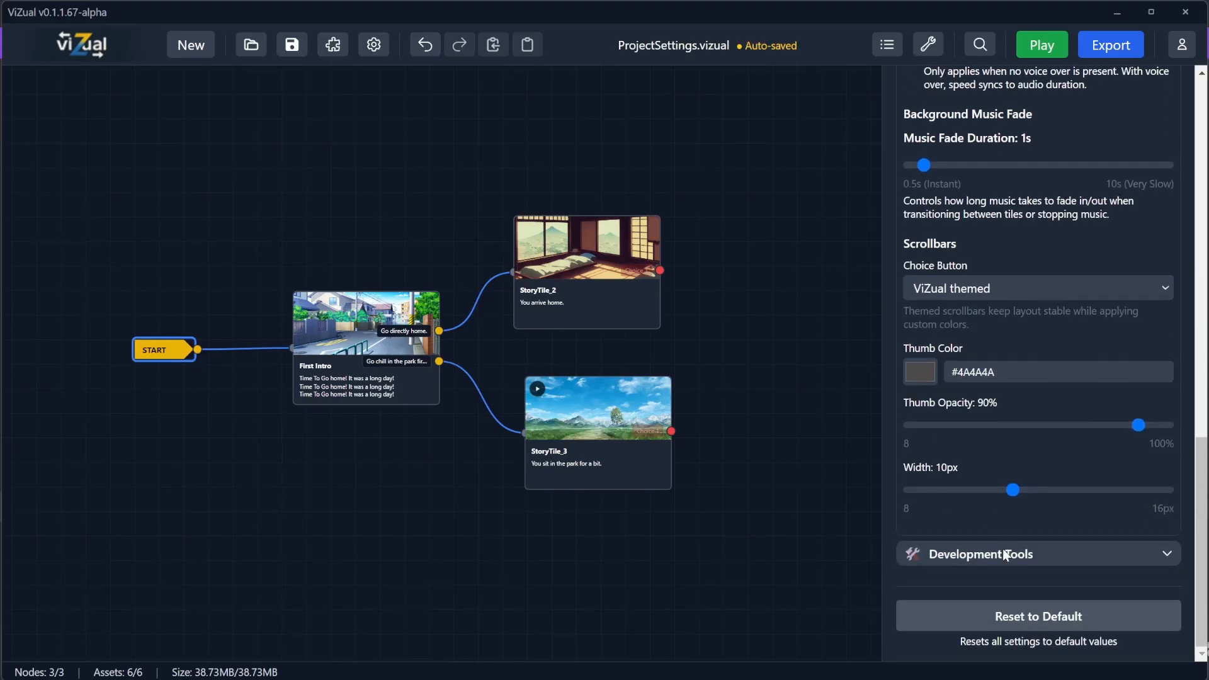
{"action": "left_click", "coordinate": [295, 46]}
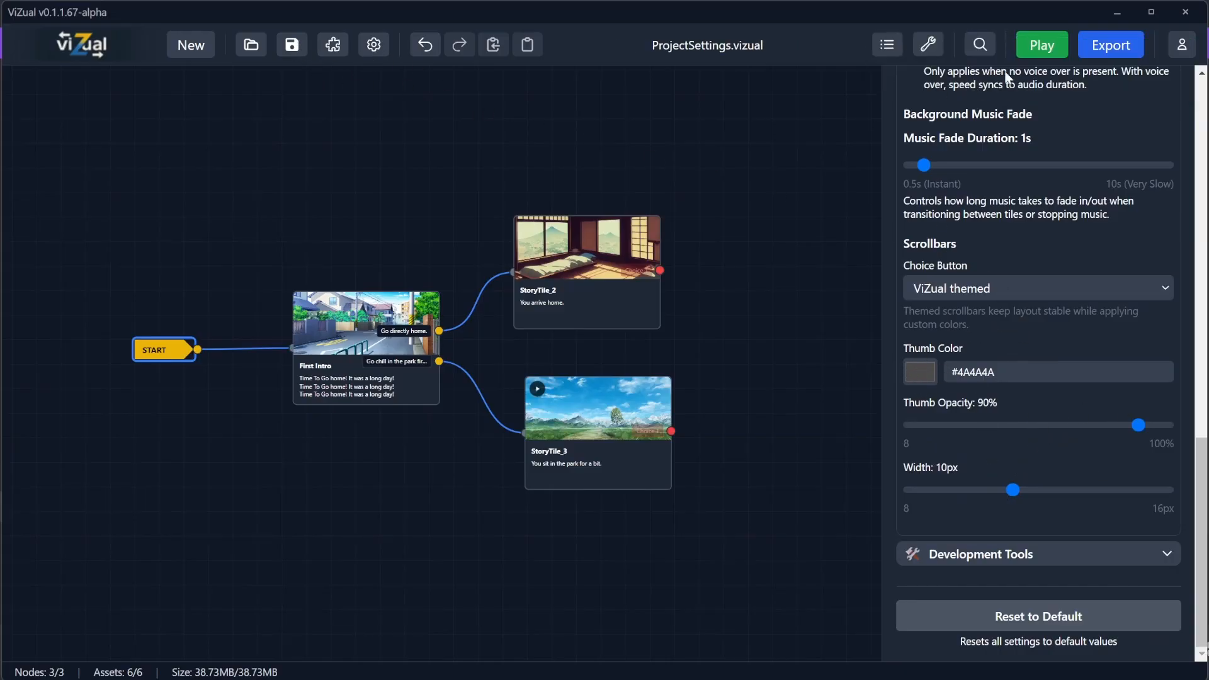
Step: Play the game to preview the themed scrollbars, then close the game window
{"action": "left_click", "coordinate": [1041, 45]}
{"action": "left_click", "coordinate": [580, 329]}
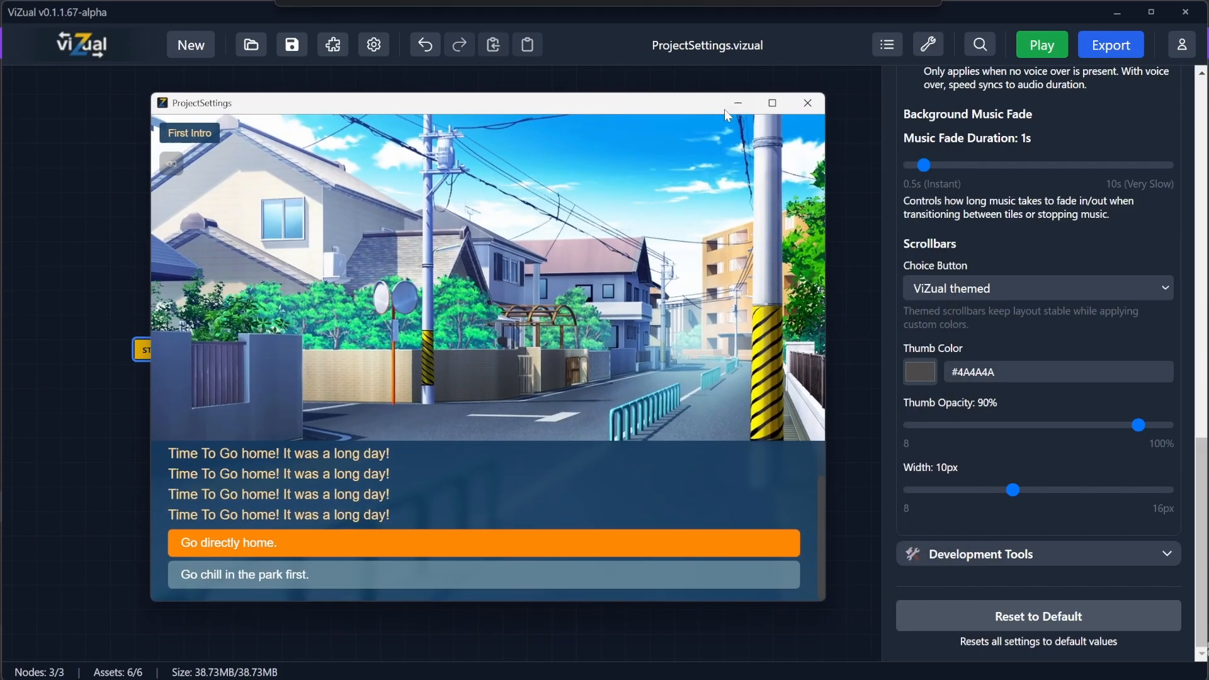
{"action": "left_click", "coordinate": [809, 97]}
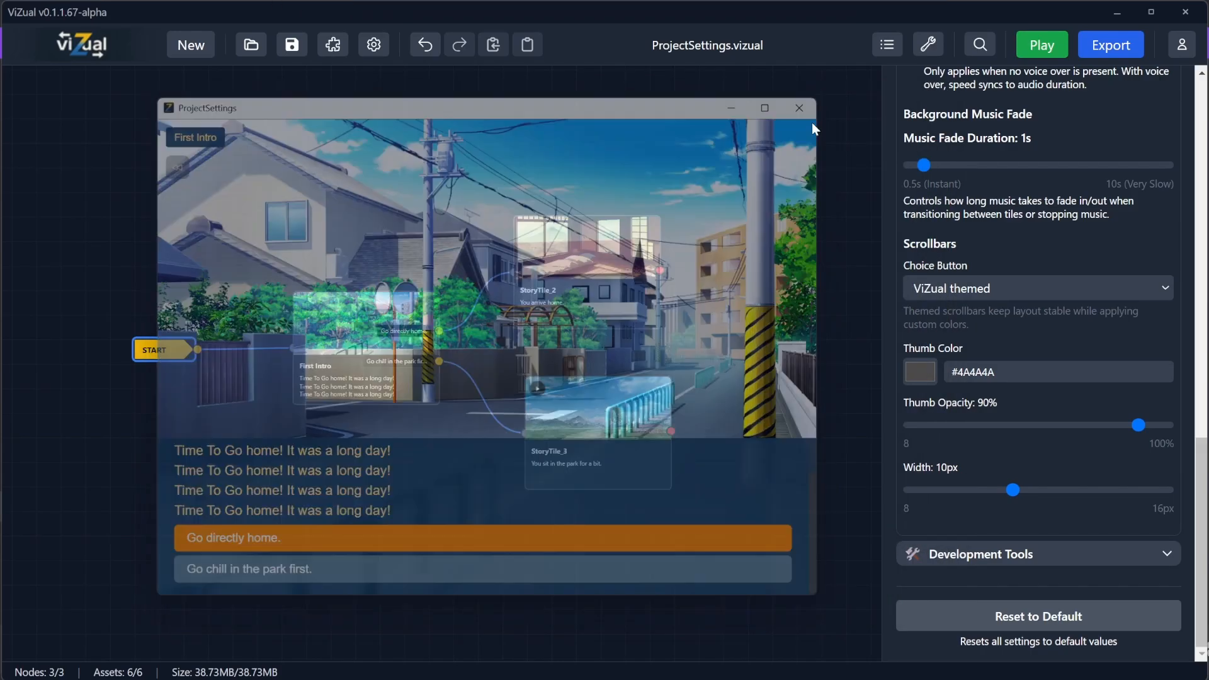
Step: Set the scrollbar thumb color to #FF8800, its opacity to 30% and its width to 16px
{"action": "left_click", "coordinate": [920, 372]}
{"action": "left_click_drag", "start_coordinate": [1057, 523], "coordinate": [1079, 523]}
{"action": "left_click", "coordinate": [1139, 426]}
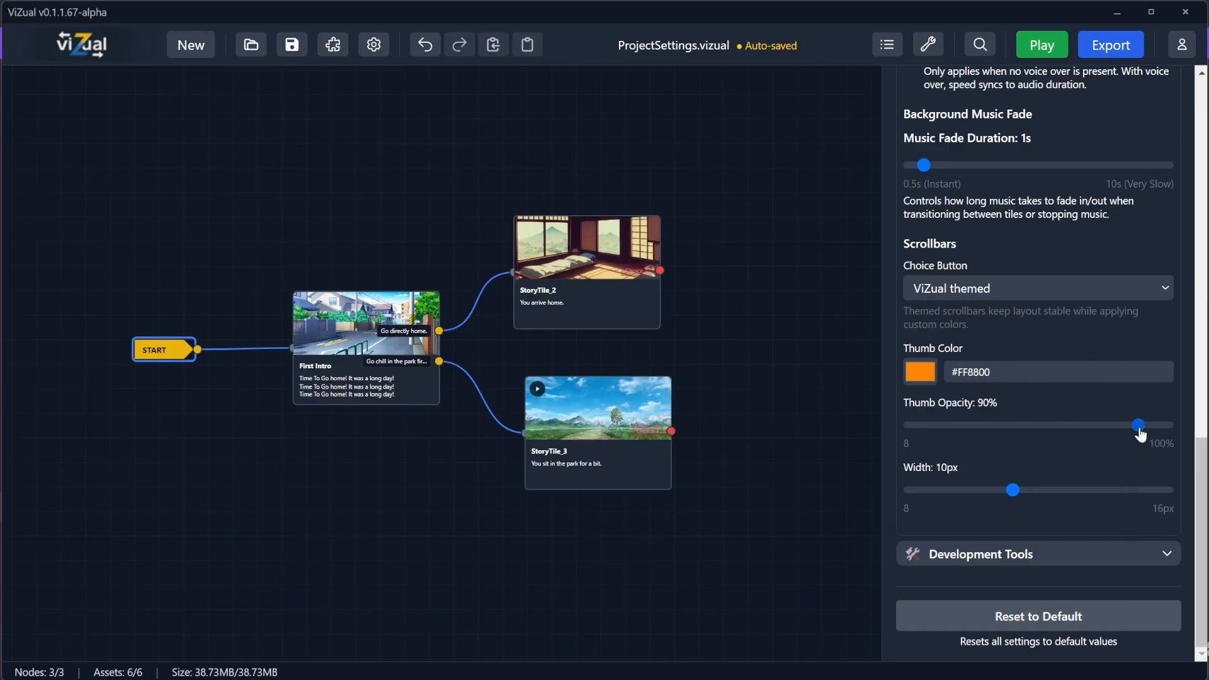
{"action": "left_click_drag", "start_coordinate": [1138, 426], "coordinate": [973, 434]}
{"action": "left_click_drag", "start_coordinate": [1013, 490], "coordinate": [1167, 491]}
Step: Play the game and scroll the intro text to check the new scrollbar, then close it and save the project
{"action": "left_click", "coordinate": [1034, 46]}
{"action": "left_click", "coordinate": [655, 325]}
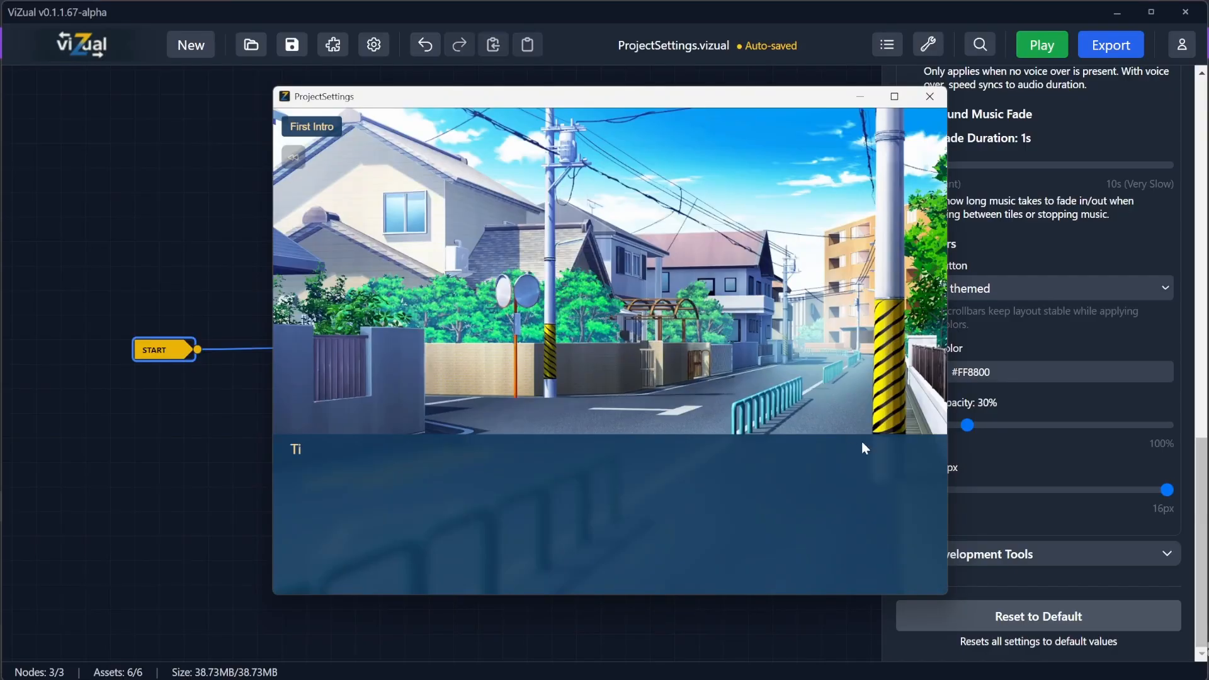
{"action": "scroll", "coordinate": [942, 465], "scroll_direction": "down", "scroll_amount": 2}
{"action": "scroll", "coordinate": [942, 465], "scroll_direction": "up", "scroll_amount": 2}
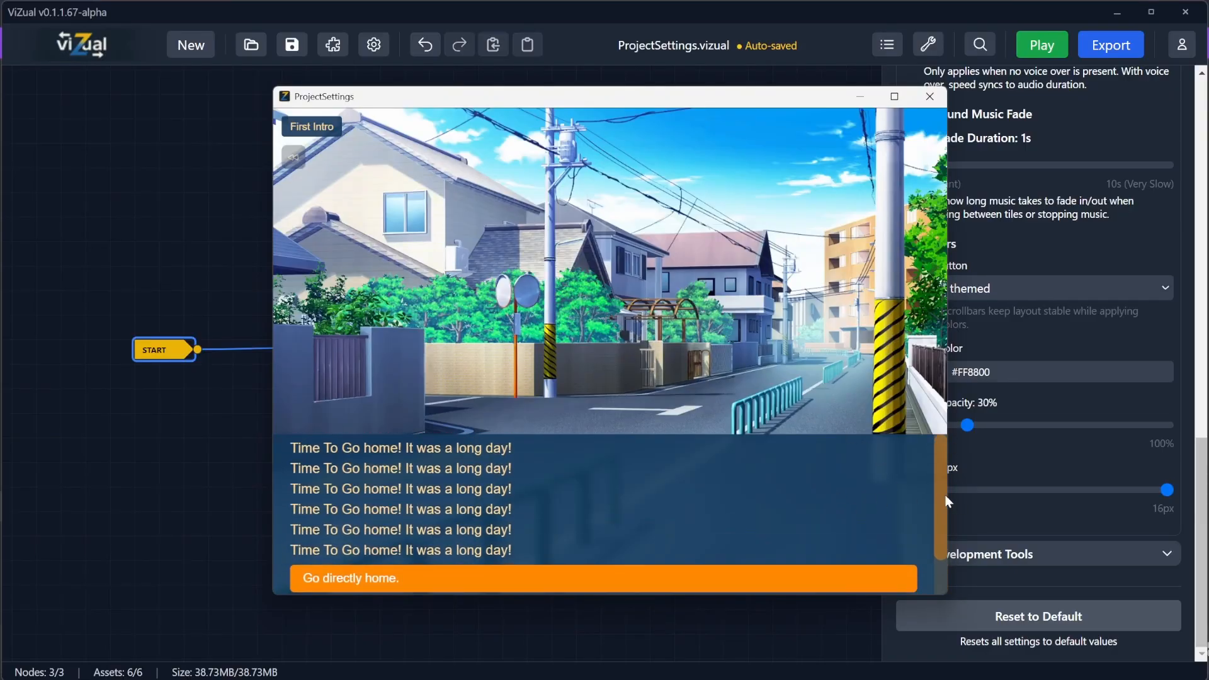
{"action": "left_click", "coordinate": [930, 96]}
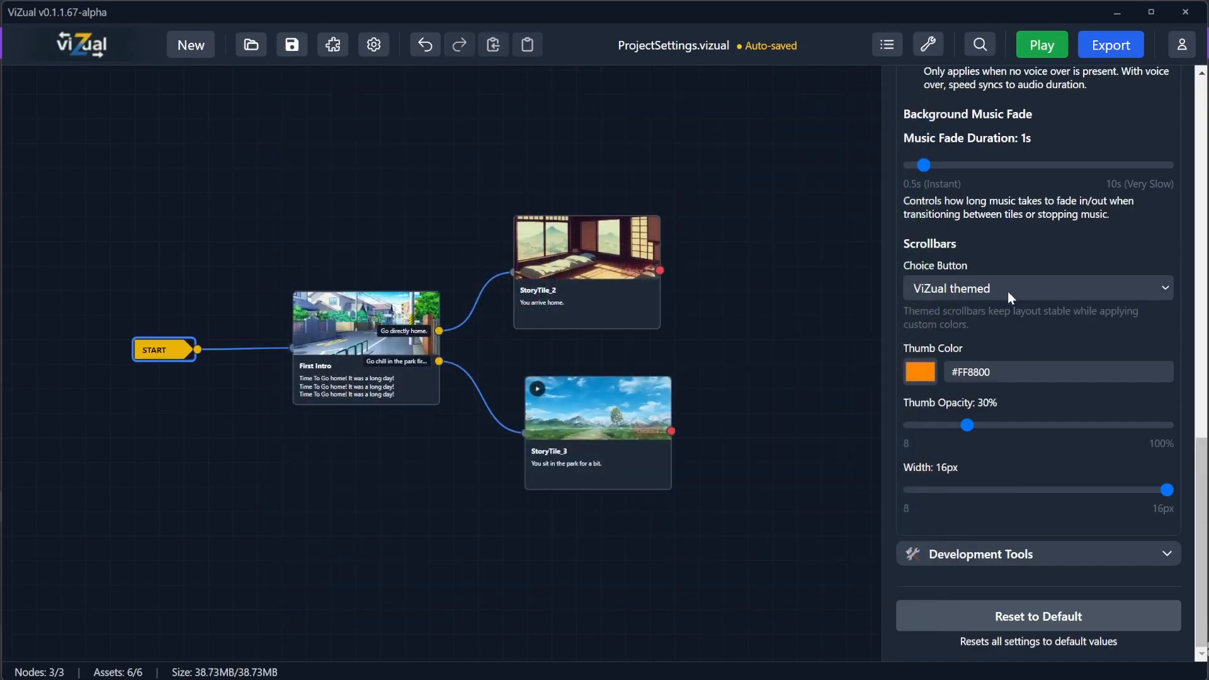
{"action": "left_click", "coordinate": [292, 45]}
Step: Expand Development Tools to review the play window settings and preview the game's start menu
{"action": "scroll", "coordinate": [958, 433], "scroll_direction": "up", "scroll_amount": 2}
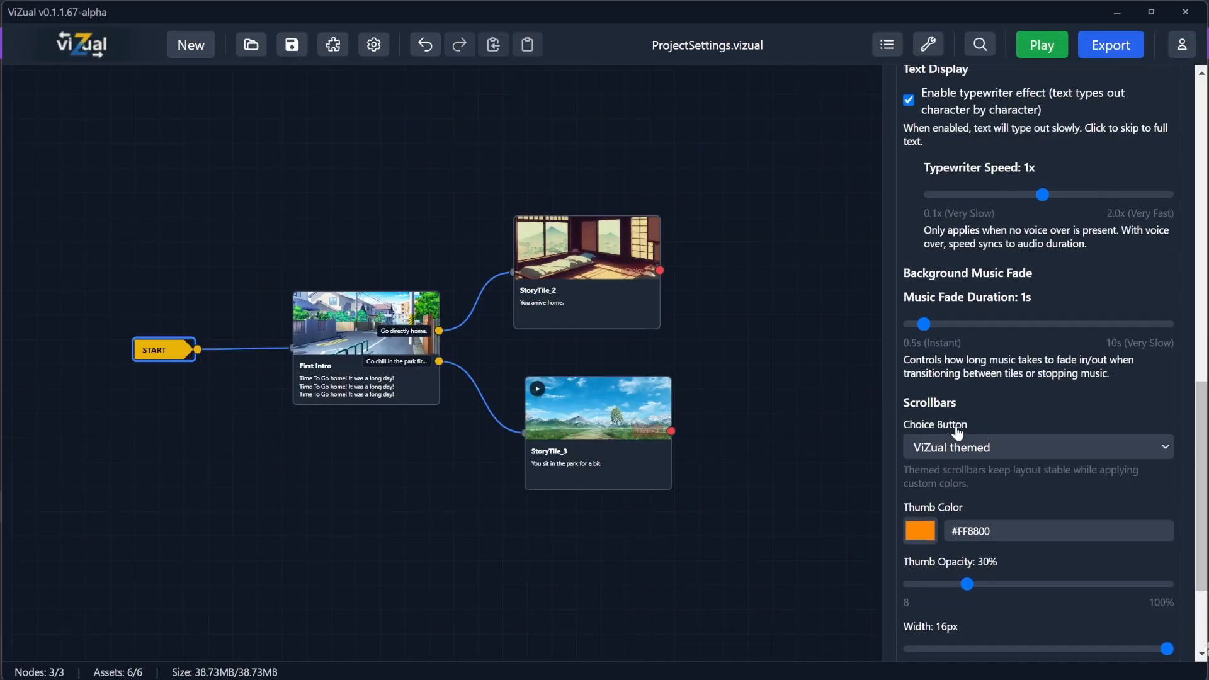
{"action": "scroll", "coordinate": [961, 433], "scroll_direction": "up", "scroll_amount": 3}
{"action": "left_click", "coordinate": [975, 277]}
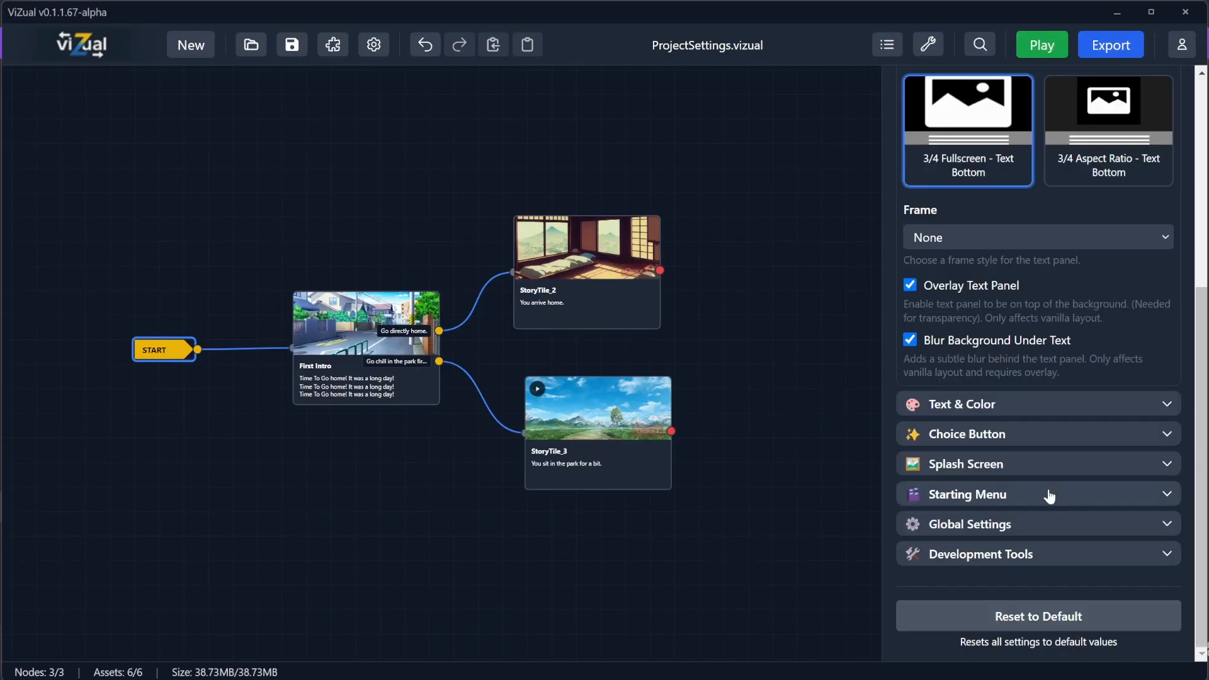
{"action": "left_click", "coordinate": [958, 556]}
{"action": "scroll", "coordinate": [1008, 504], "scroll_direction": "down", "scroll_amount": 5}
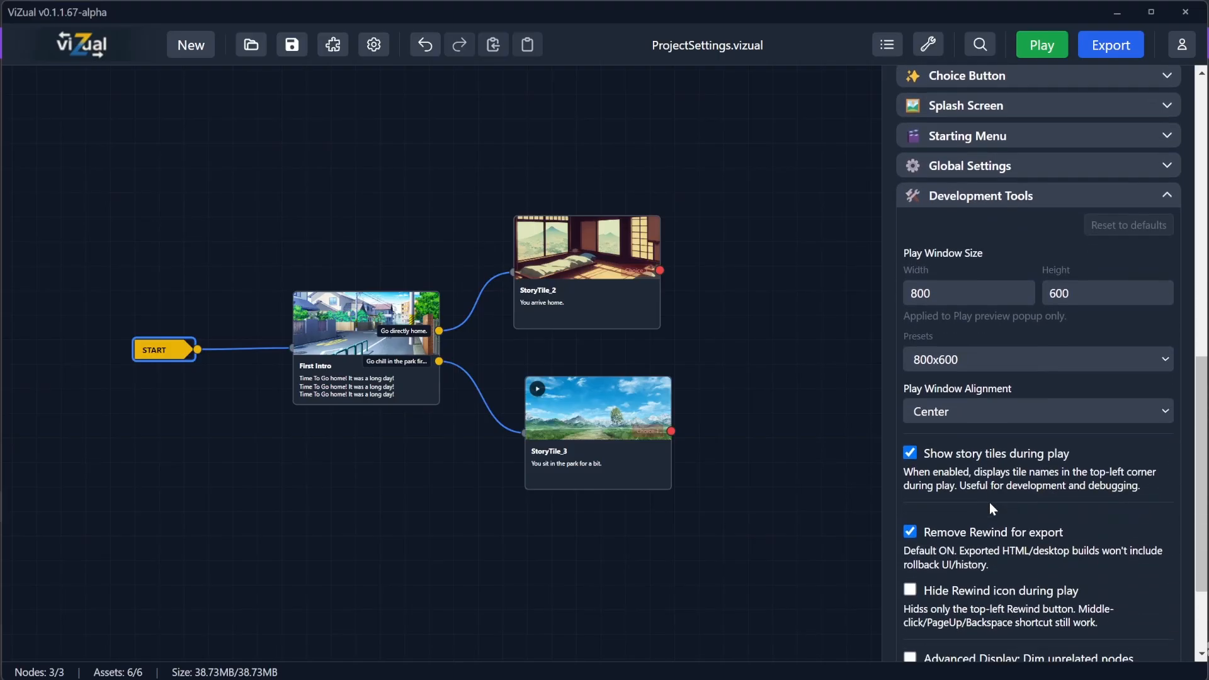
{"action": "scroll", "coordinate": [993, 509], "scroll_direction": "down", "scroll_amount": 1}
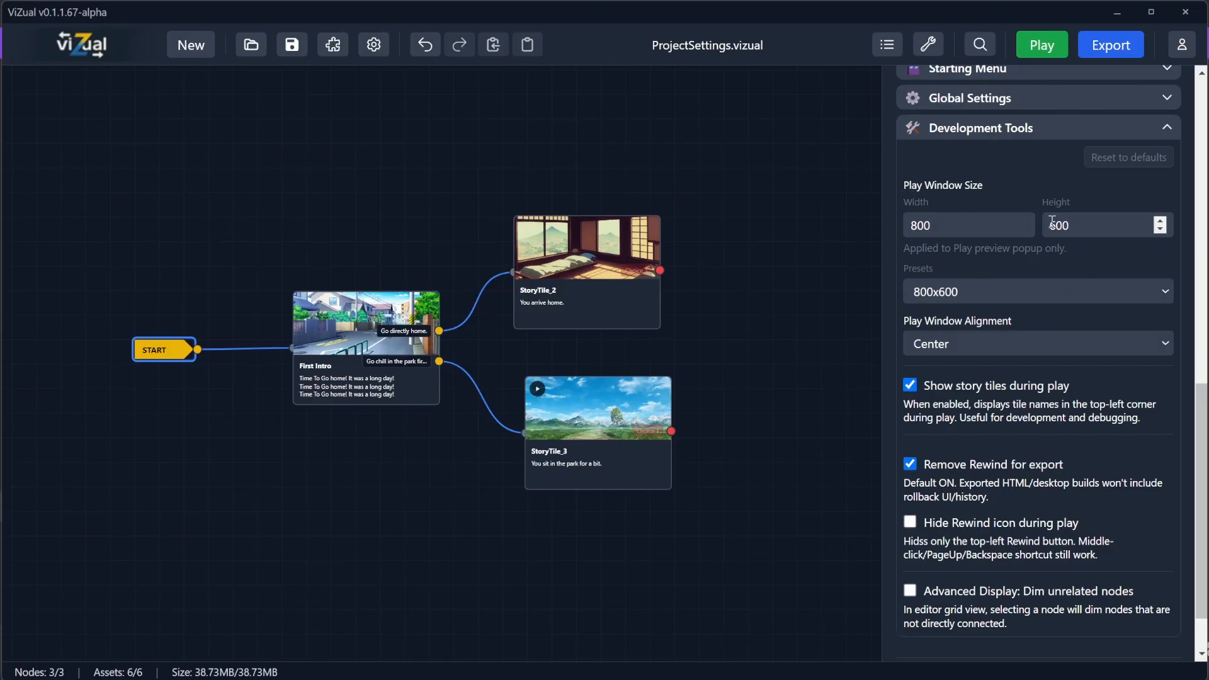
{"action": "left_click", "coordinate": [1042, 44]}
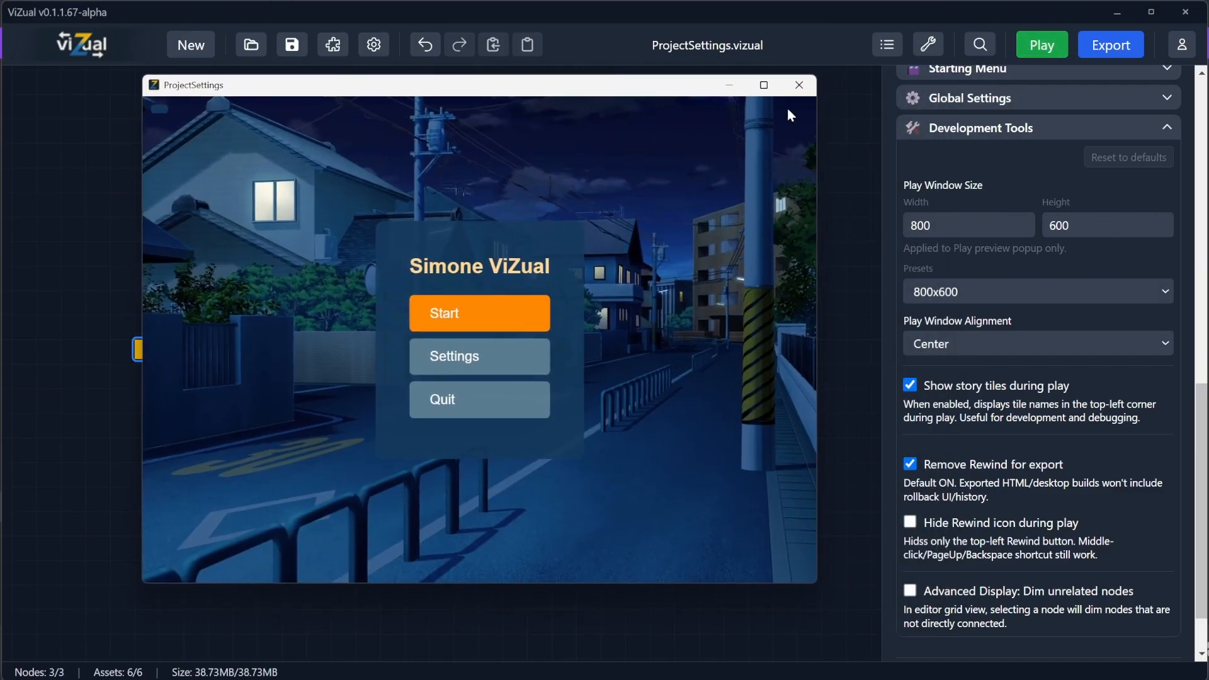
{"action": "left_click", "coordinate": [799, 86]}
Step: Open the Starting Menu settings from the START node and remove the menu music
{"action": "left_click", "coordinate": [151, 351]}
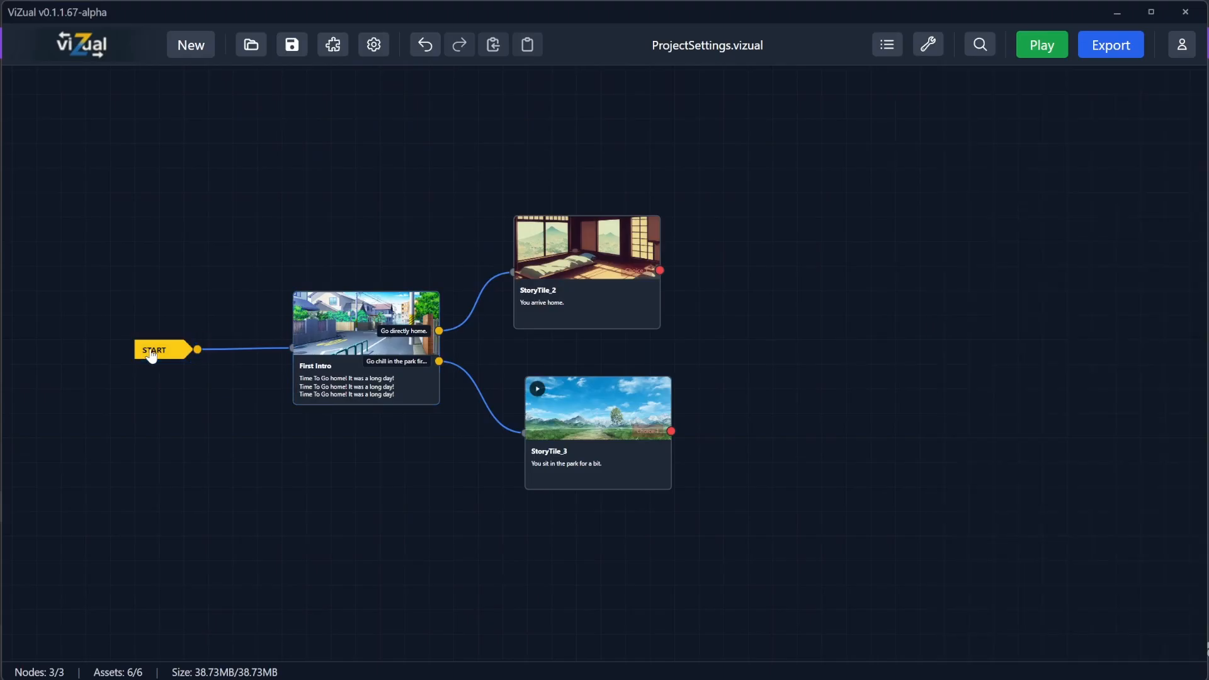
{"action": "left_click", "coordinate": [151, 351]}
{"action": "scroll", "coordinate": [964, 448], "scroll_direction": "down", "scroll_amount": 5}
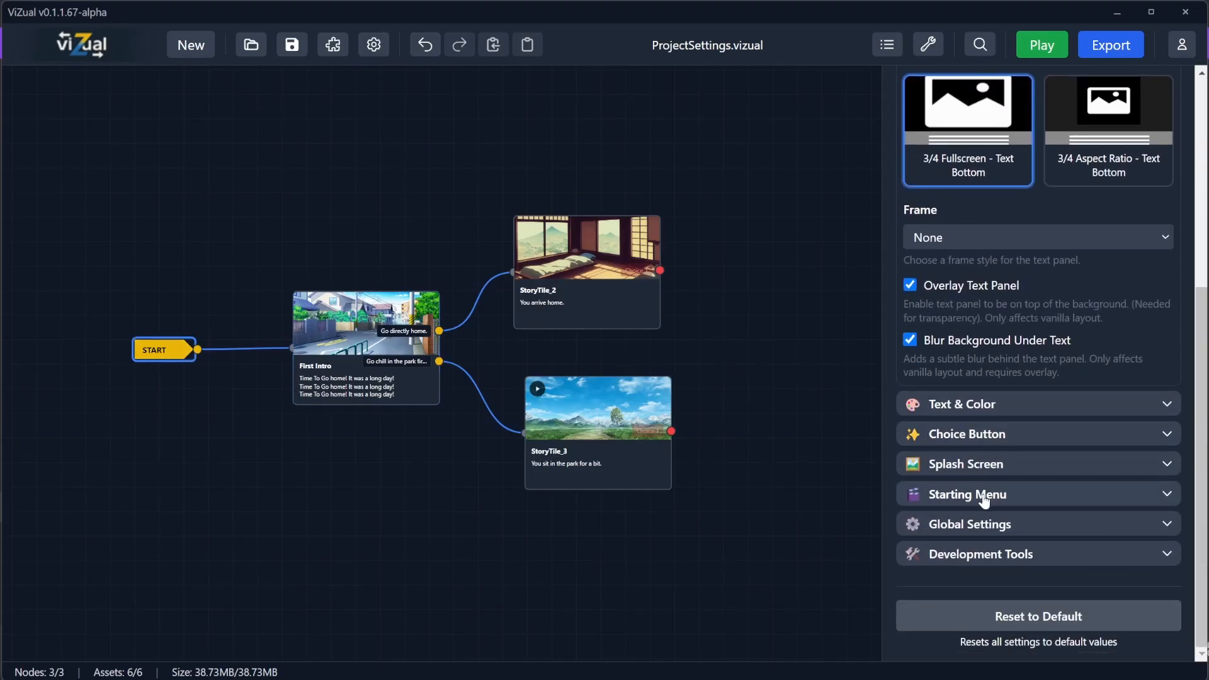
{"action": "left_click", "coordinate": [985, 497]}
{"action": "left_click", "coordinate": [1161, 355]}
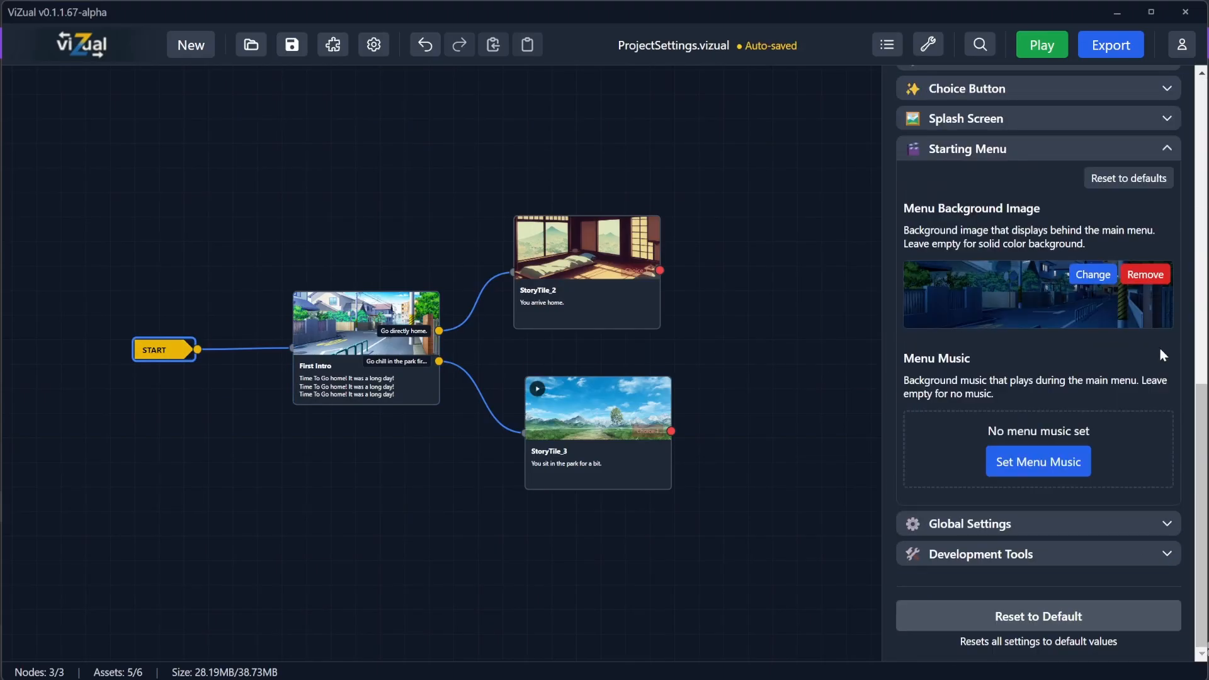
Step: Set the play window size preset to 600x800 in Development Tools
{"action": "left_click", "coordinate": [986, 555]}
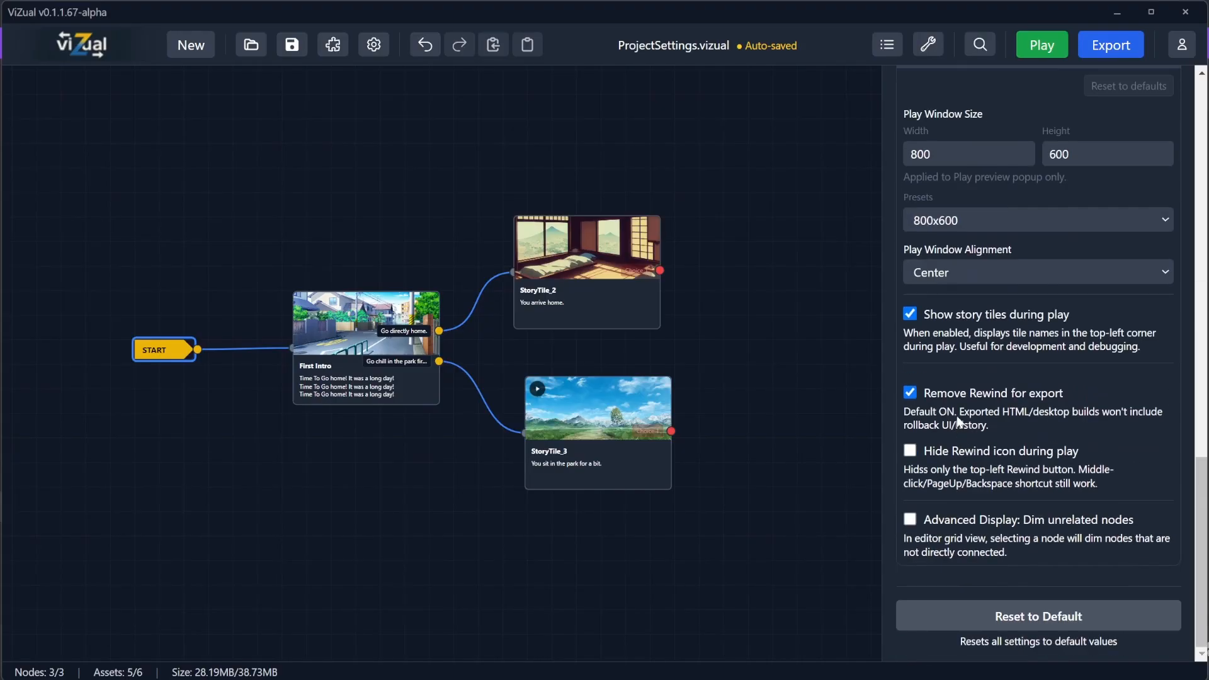
{"action": "left_click", "coordinate": [969, 217]}
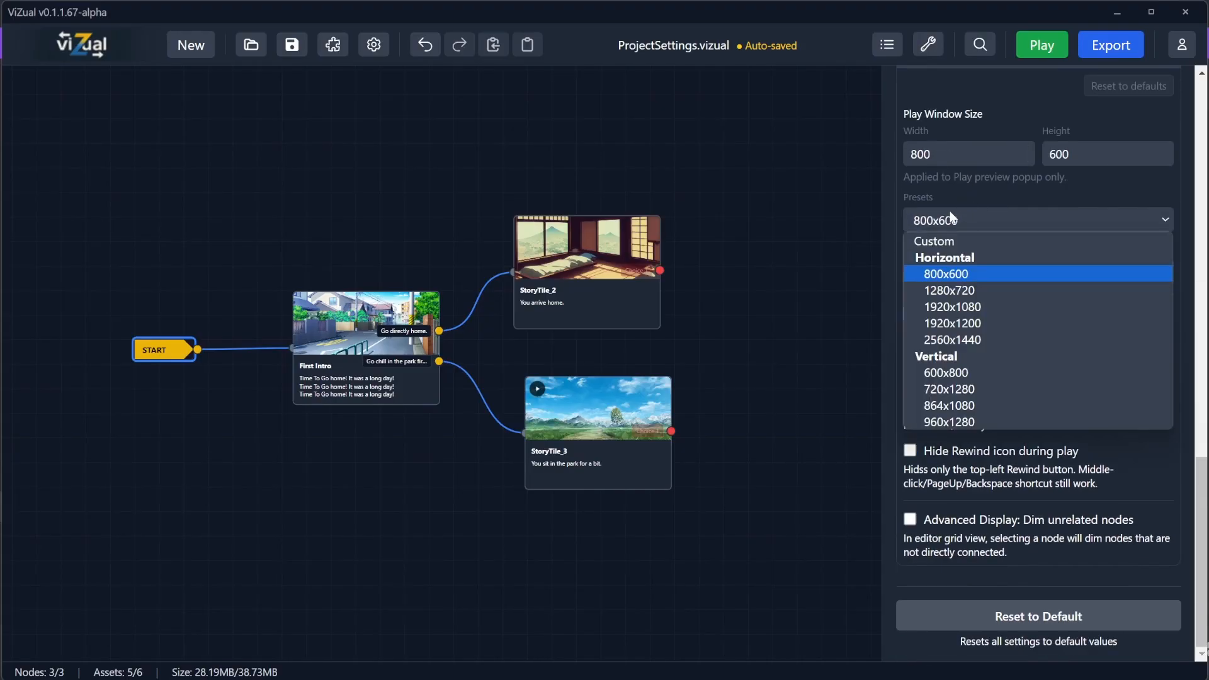
{"action": "left_click", "coordinate": [950, 370]}
Step: Play the game in the vertical window and start the story, then close the window
{"action": "left_click", "coordinate": [1042, 45]}
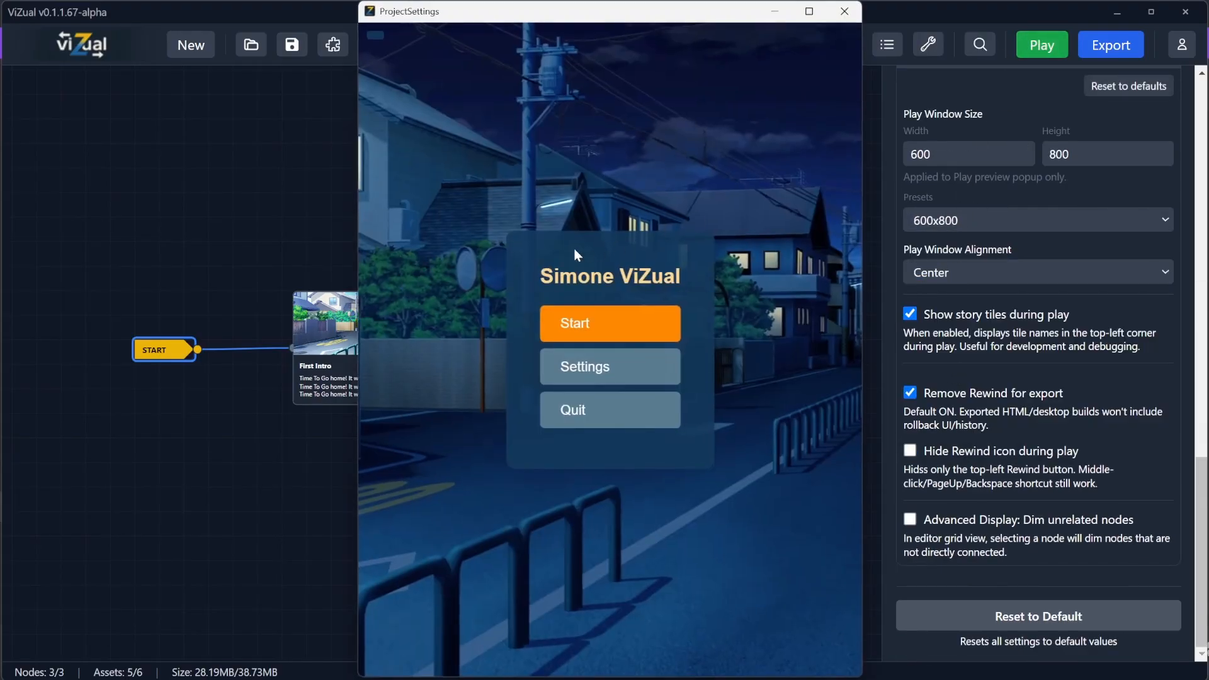
{"action": "left_click", "coordinate": [567, 324]}
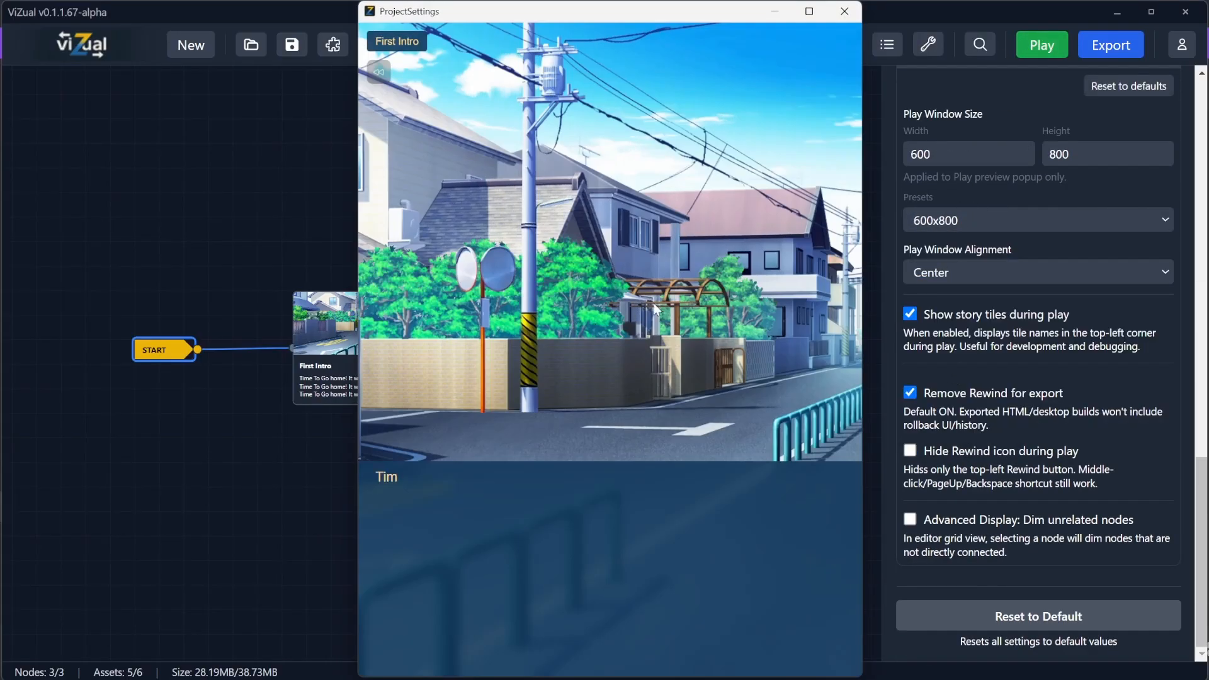
{"action": "left_click", "coordinate": [843, 12]}
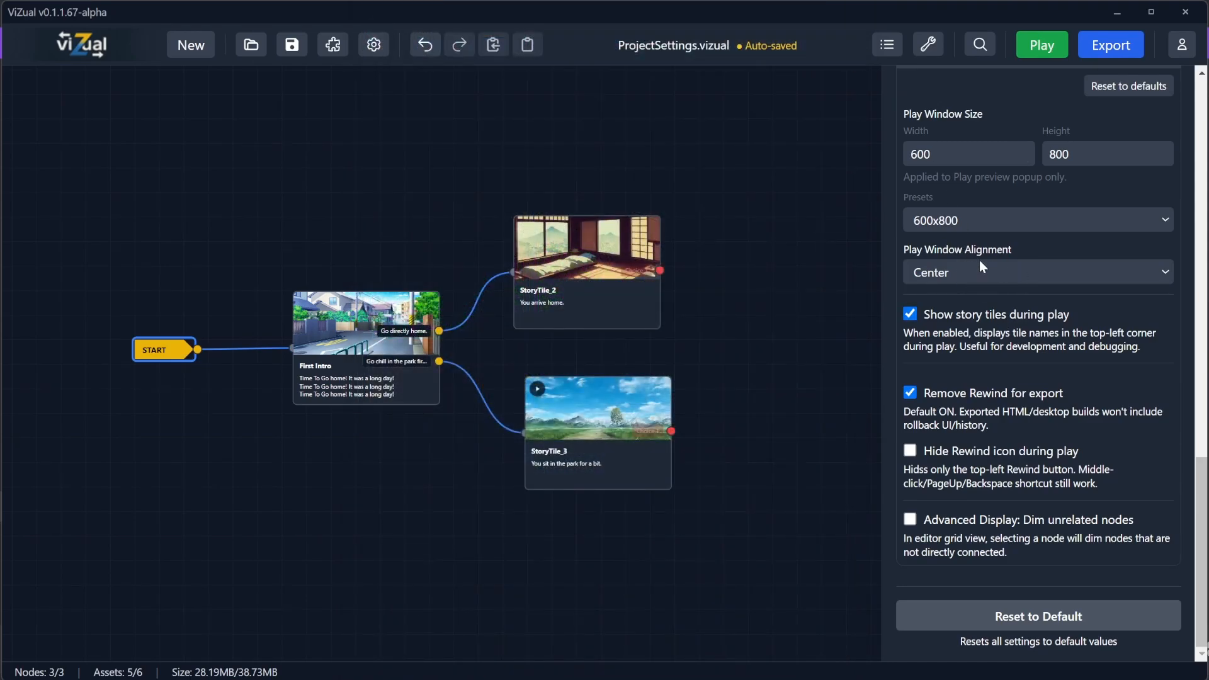
Step: Set the play window preset to 1280x720 and the play window alignment to Bottom Right
{"action": "left_click", "coordinate": [973, 220]}
{"action": "left_click", "coordinate": [957, 293]}
{"action": "left_click", "coordinate": [962, 273]}
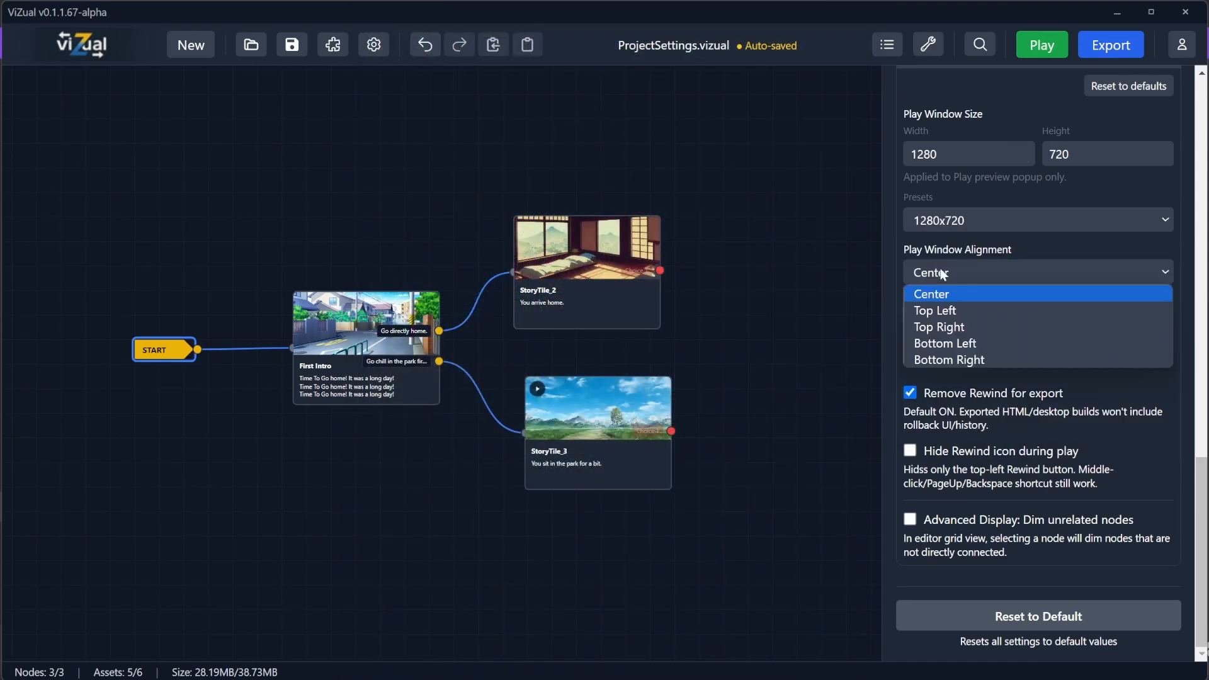
{"action": "left_click", "coordinate": [959, 271]}
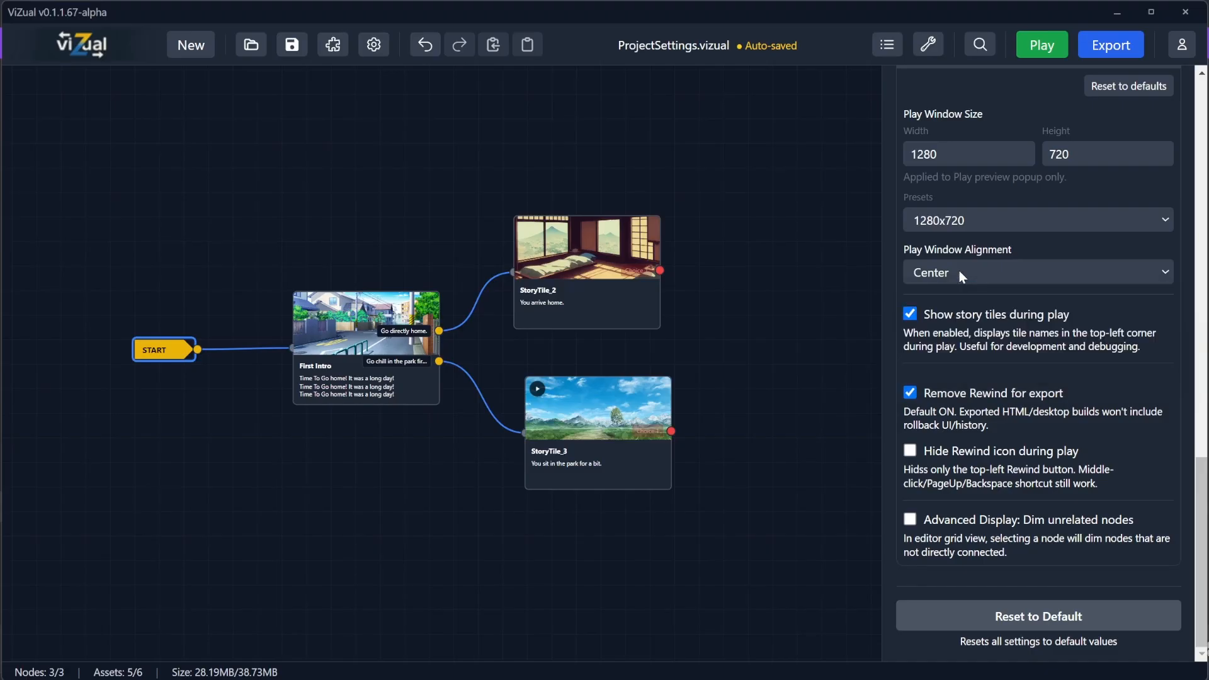
{"action": "left_click", "coordinate": [958, 271]}
{"action": "left_click", "coordinate": [951, 358]}
Step: Play the game to check the 1280x720 bottom-right window, close it, and save the project
{"action": "left_click", "coordinate": [1043, 44]}
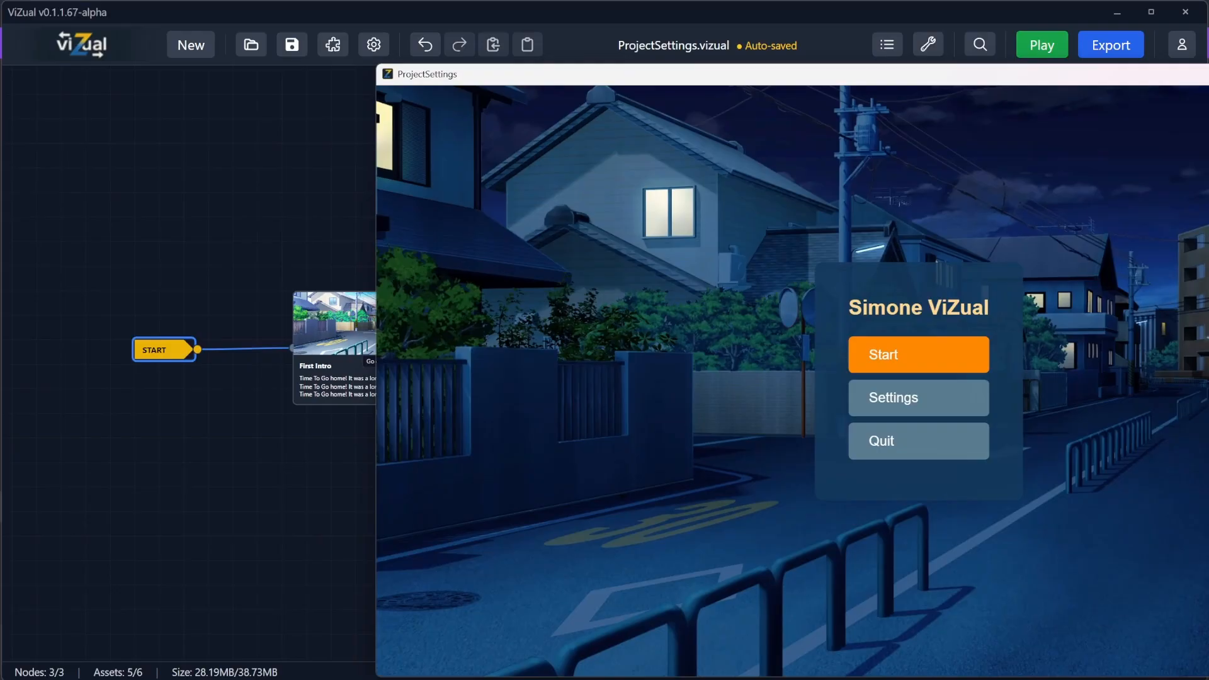
{"action": "key", "text": "alt+F4"}
{"action": "scroll", "coordinate": [1003, 142], "scroll_direction": "up", "scroll_amount": 3}
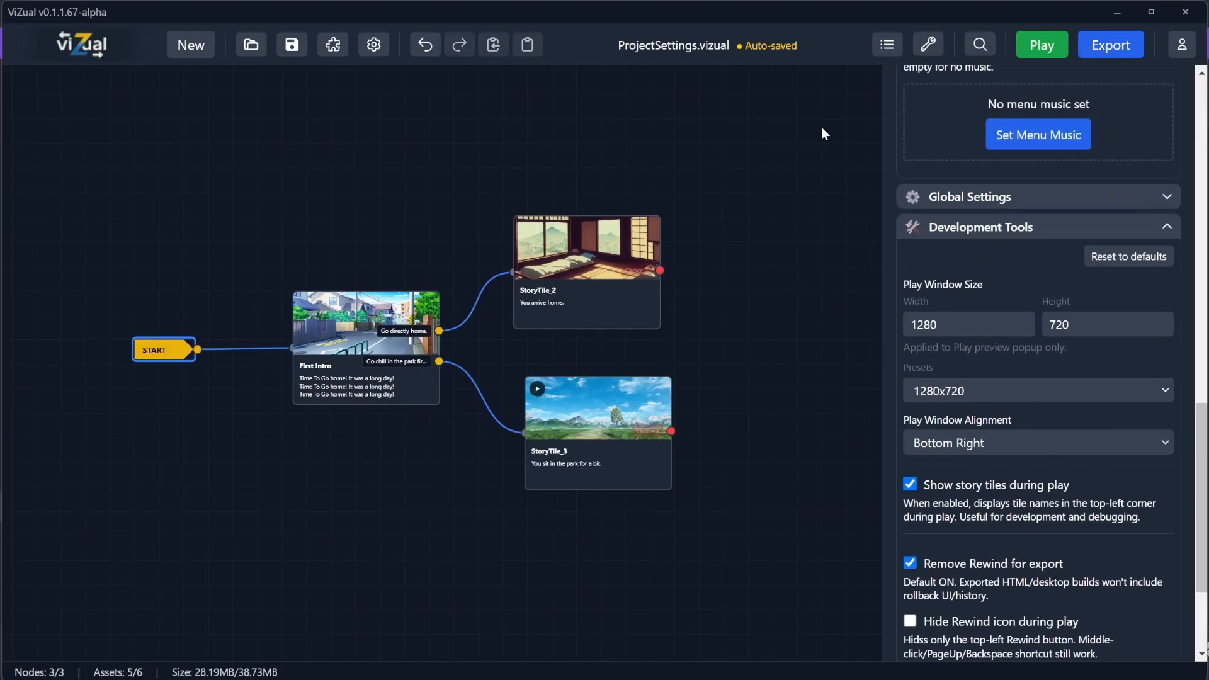
{"action": "left_click", "coordinate": [1041, 45]}
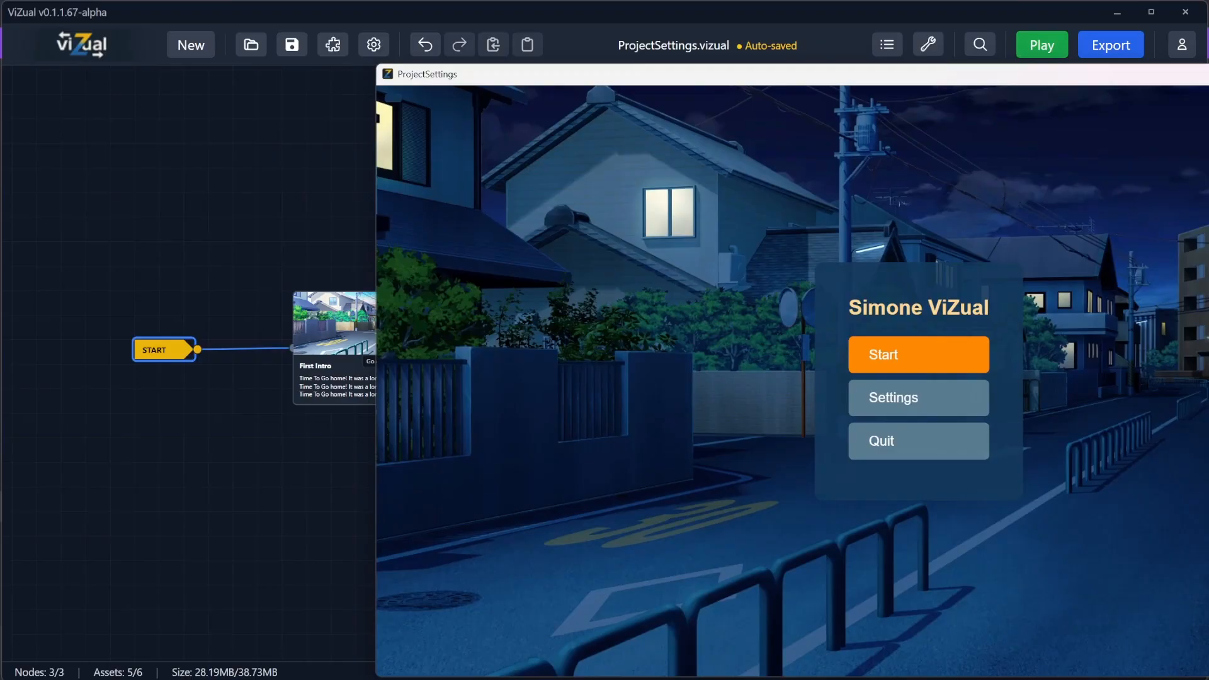
{"action": "key", "text": "Escape"}
{"action": "scroll", "coordinate": [904, 388], "scroll_direction": "down", "scroll_amount": 3}
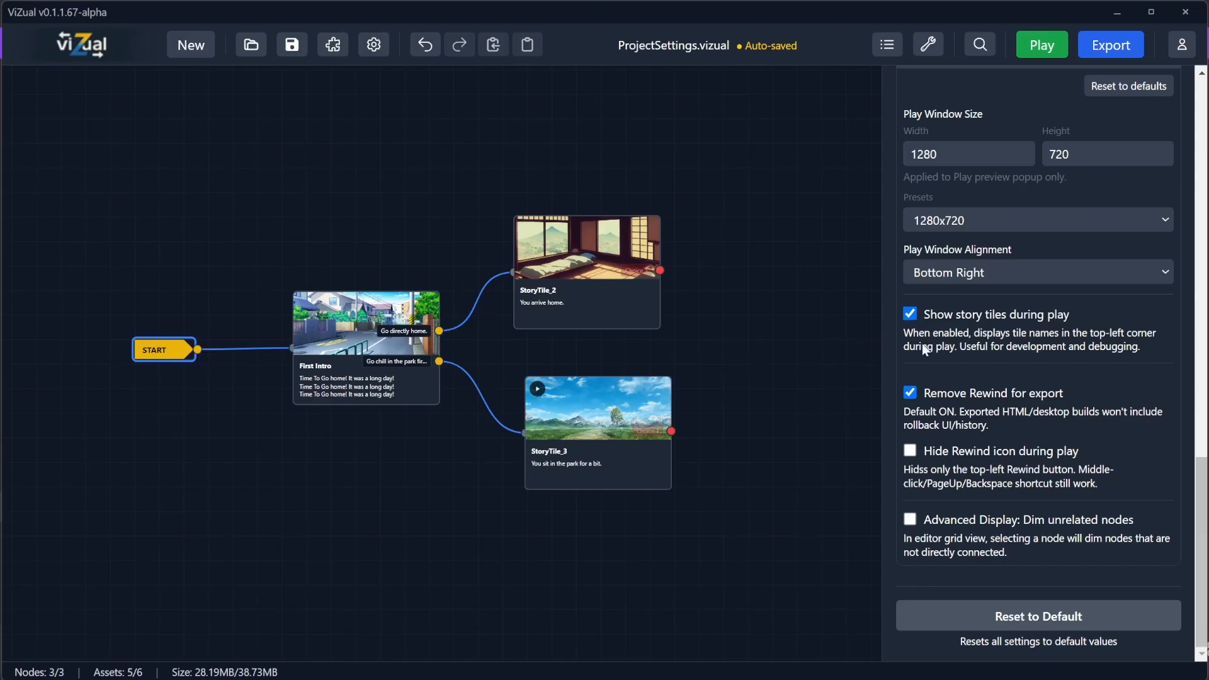
{"action": "left_click", "coordinate": [292, 44]}
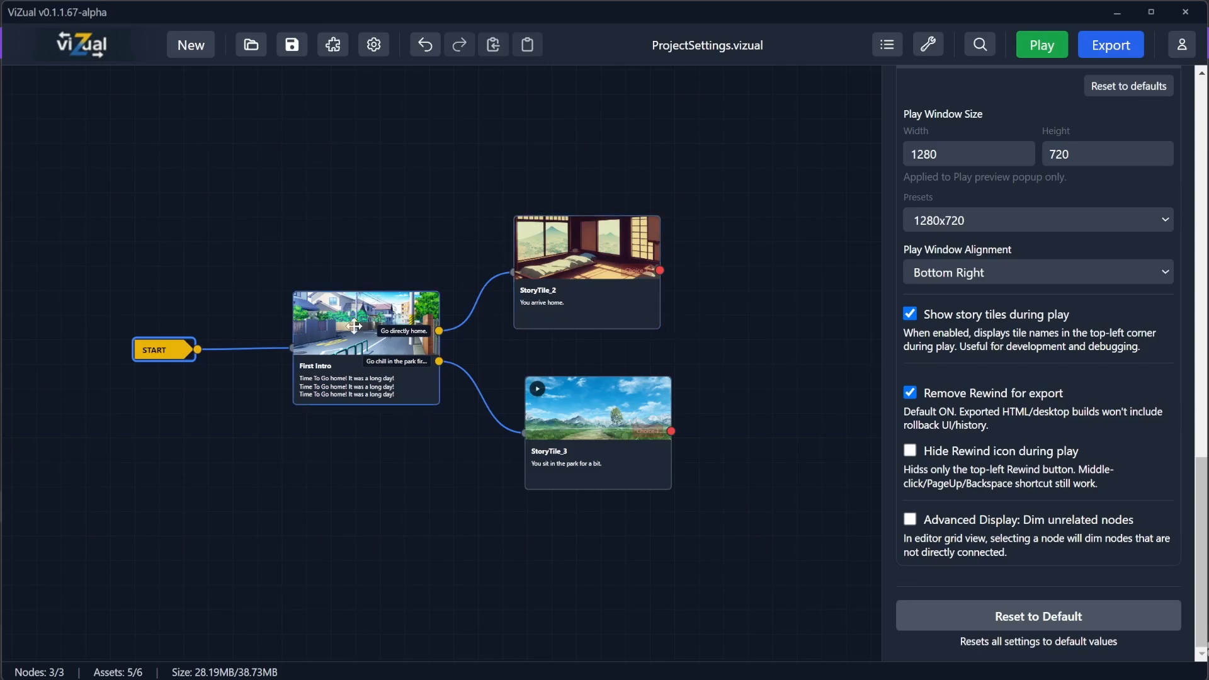
Step: Rename the StoryTile_3 park tile as ParkVideo and save the project
{"action": "left_click", "coordinate": [561, 268]}
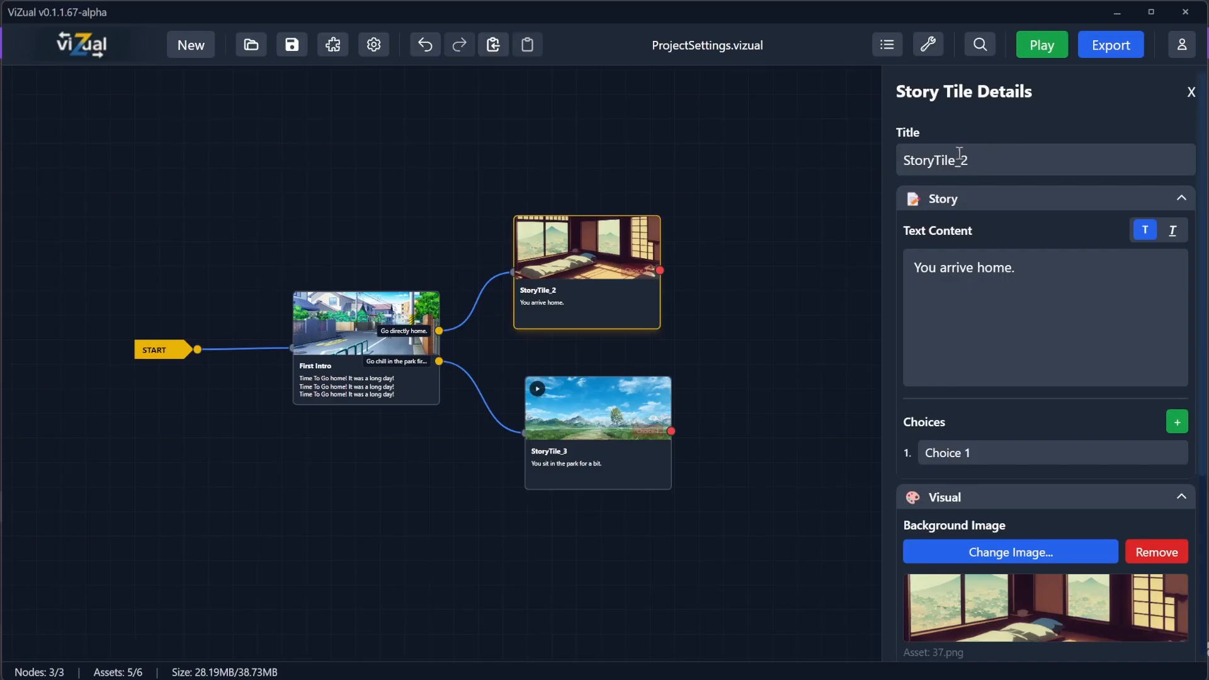
{"action": "left_click", "coordinate": [592, 440]}
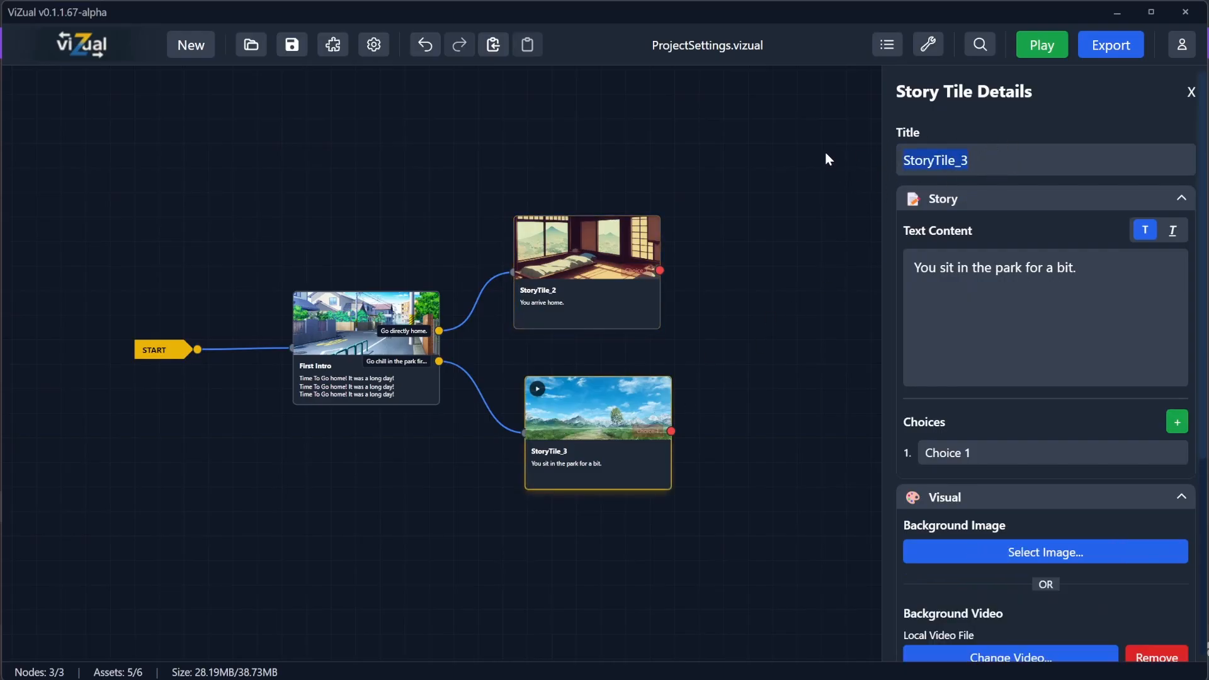
{"action": "type", "text": "ParkVideo"}
{"action": "left_click", "coordinate": [292, 44]}
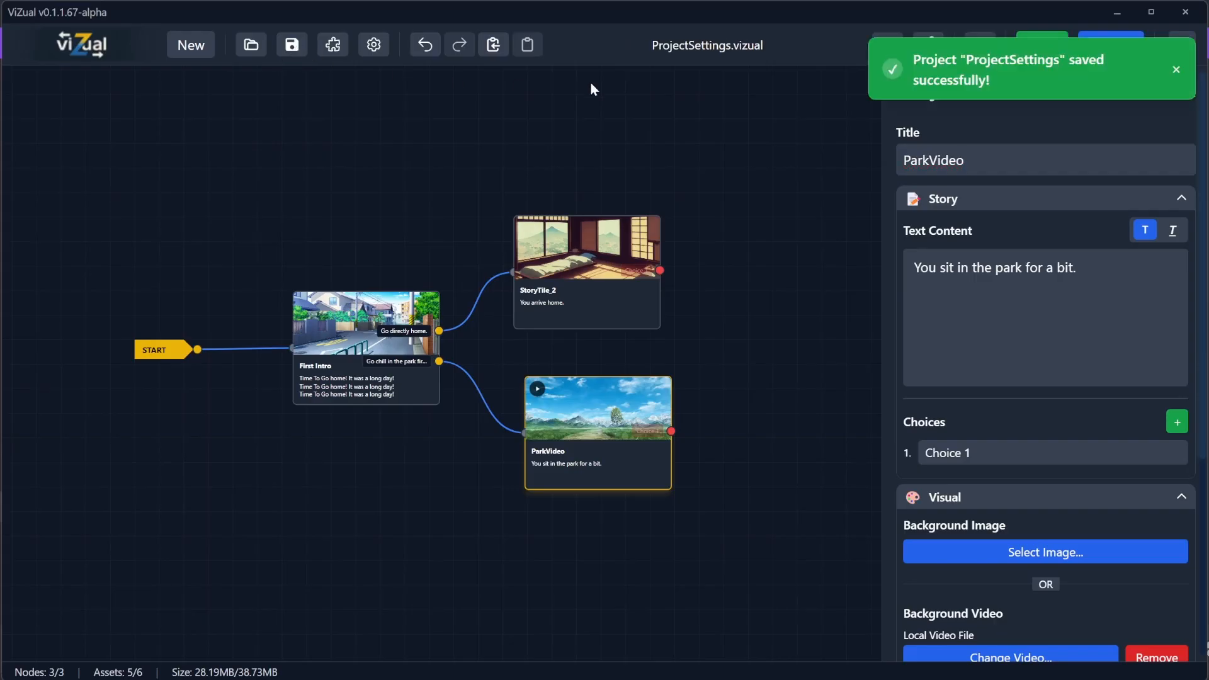
Step: Reopen the project settings from the START node and expand Development Tools
{"action": "left_click", "coordinate": [183, 352]}
{"action": "scroll", "coordinate": [988, 465], "scroll_direction": "down", "scroll_amount": 6}
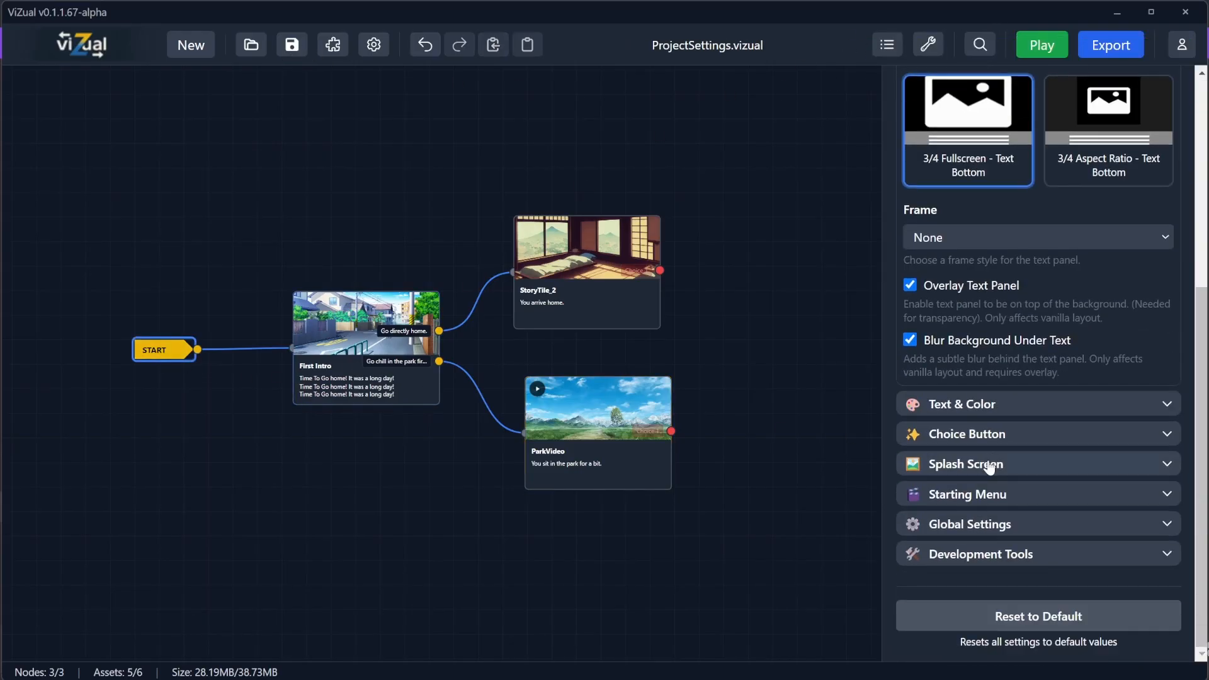
{"action": "left_click", "coordinate": [984, 552]}
{"action": "scroll", "coordinate": [973, 479], "scroll_direction": "down", "scroll_amount": 6}
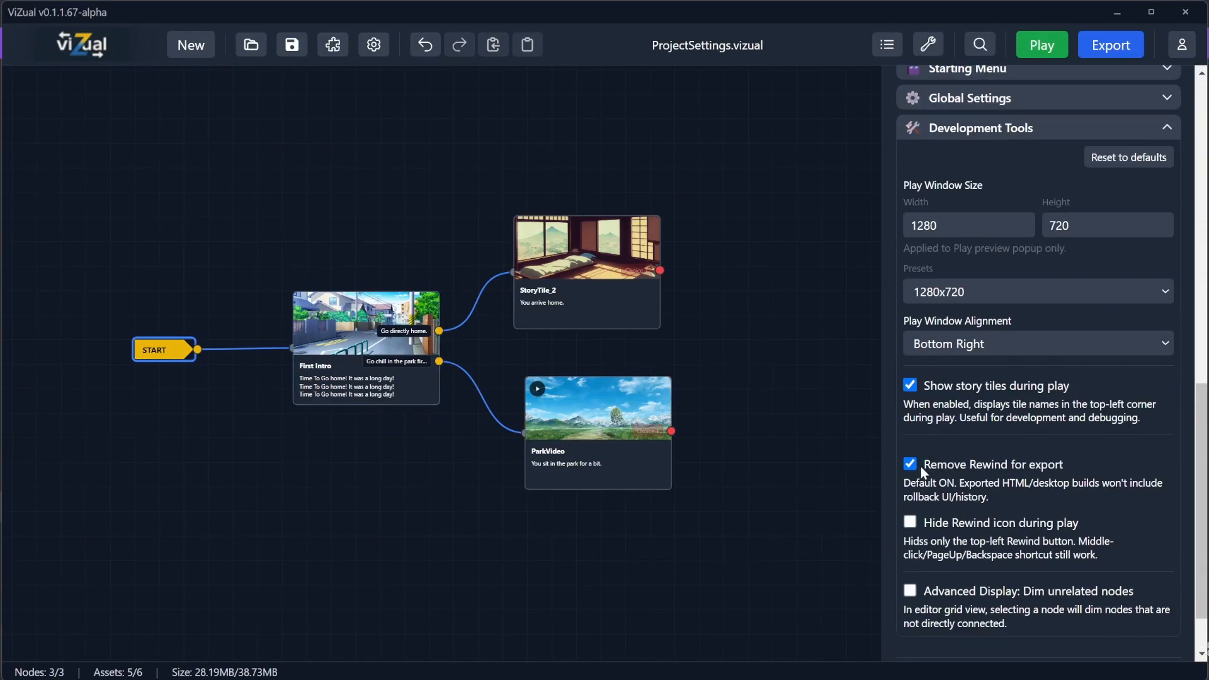
Step: Play the game, start the story and pick the 'Go chill in the park first.' choice to check the tile name labels
{"action": "left_click", "coordinate": [1042, 45]}
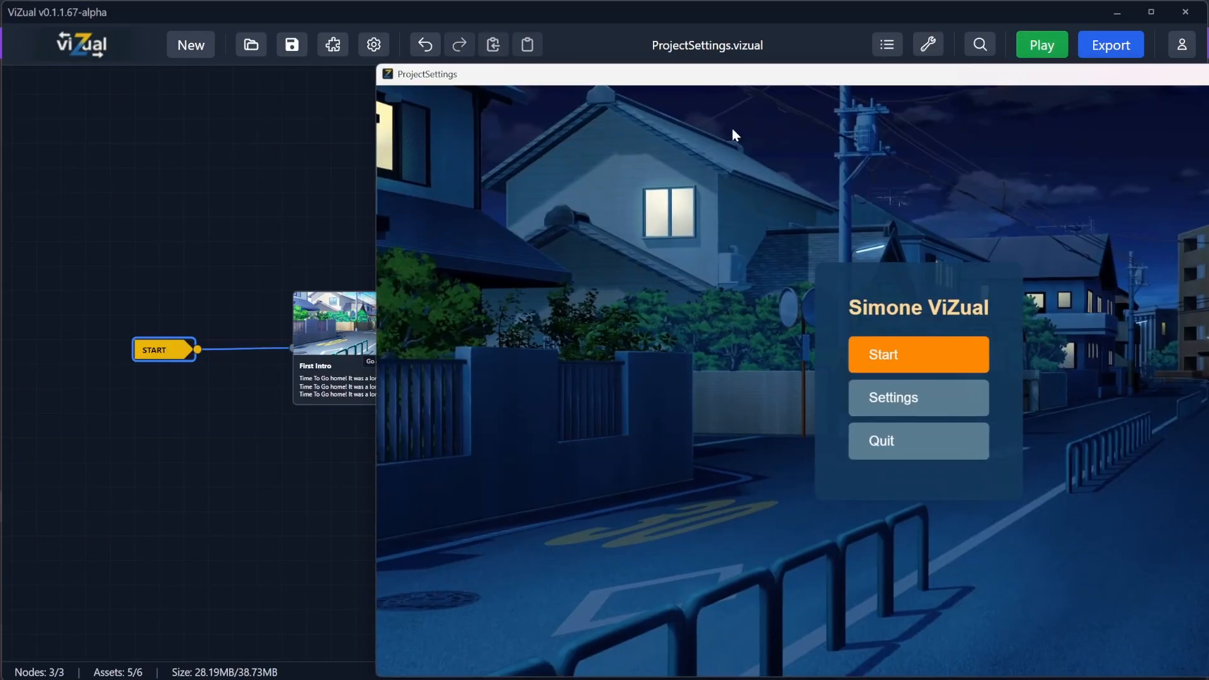
{"action": "left_click_drag", "start_coordinate": [630, 80], "coordinate": [296, 51]}
{"action": "left_click", "coordinate": [584, 332]}
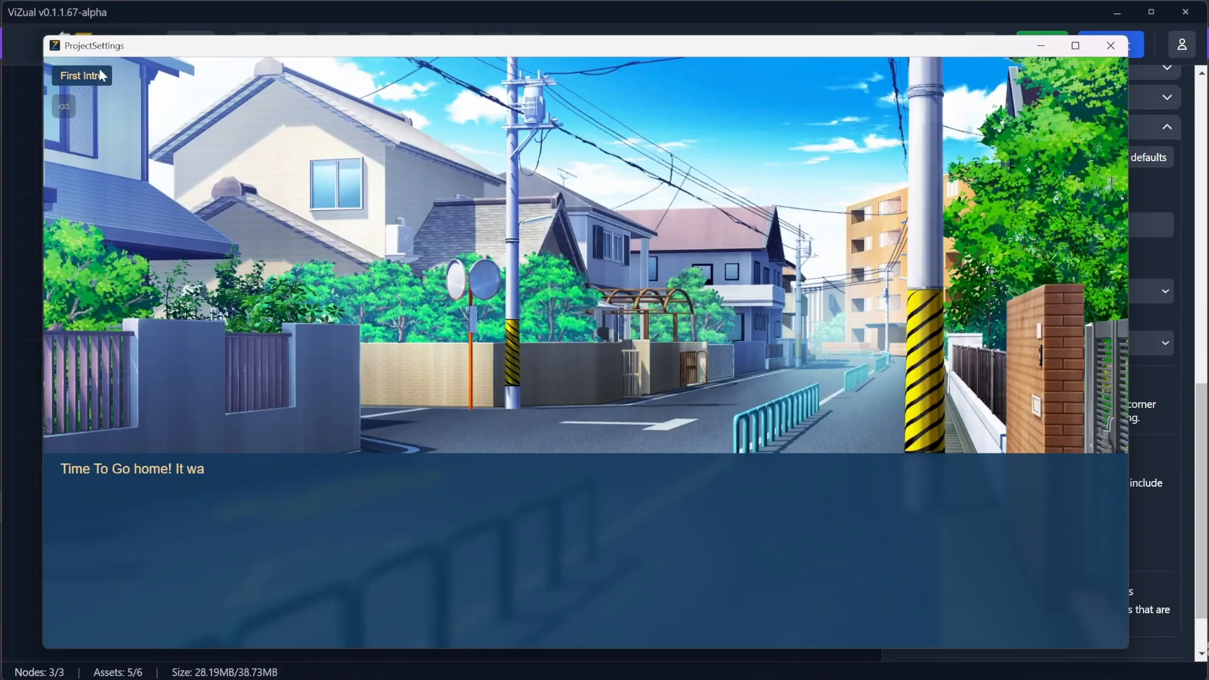
{"action": "left_click", "coordinate": [341, 514]}
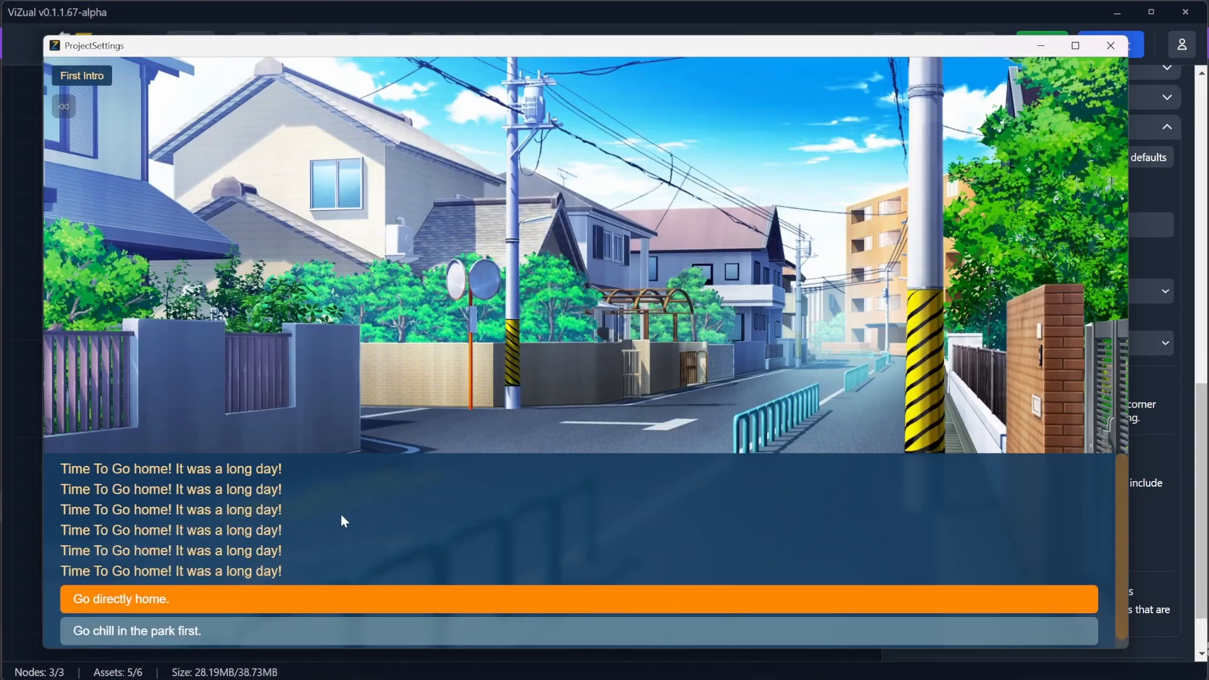
{"action": "left_click", "coordinate": [154, 634]}
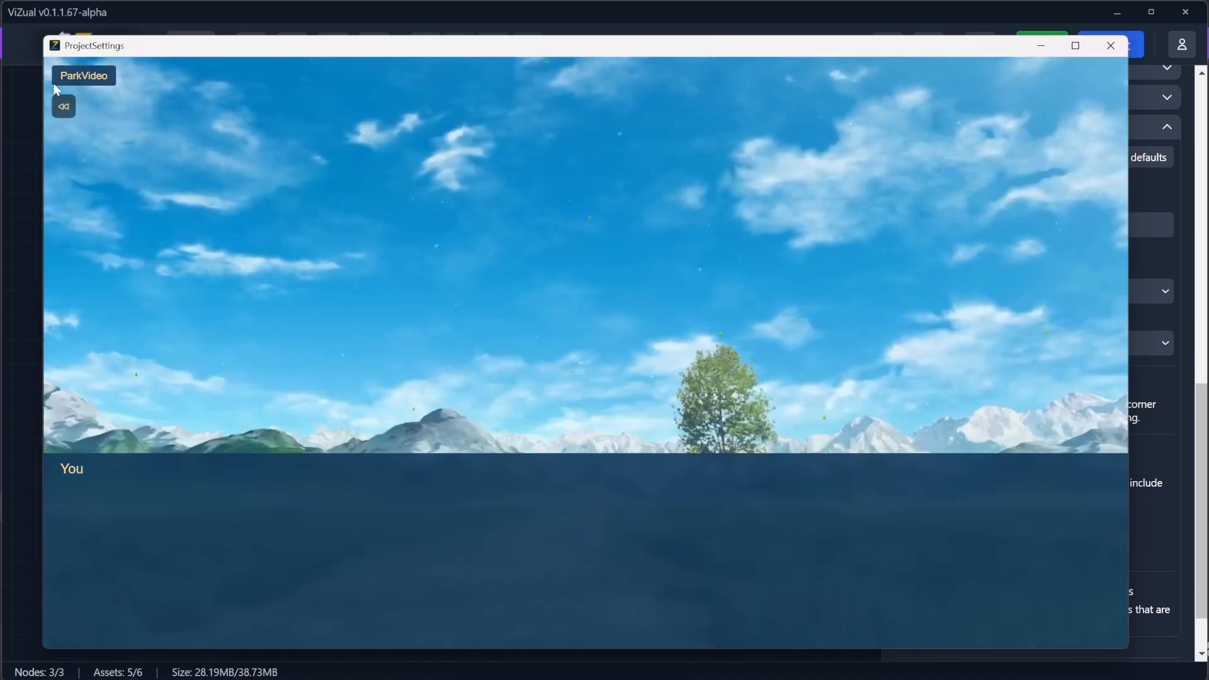
{"action": "left_click", "coordinate": [1117, 51]}
Step: Turn off Show story tiles during play, then play the game from the start menu to check it and close it
{"action": "left_click", "coordinate": [911, 385]}
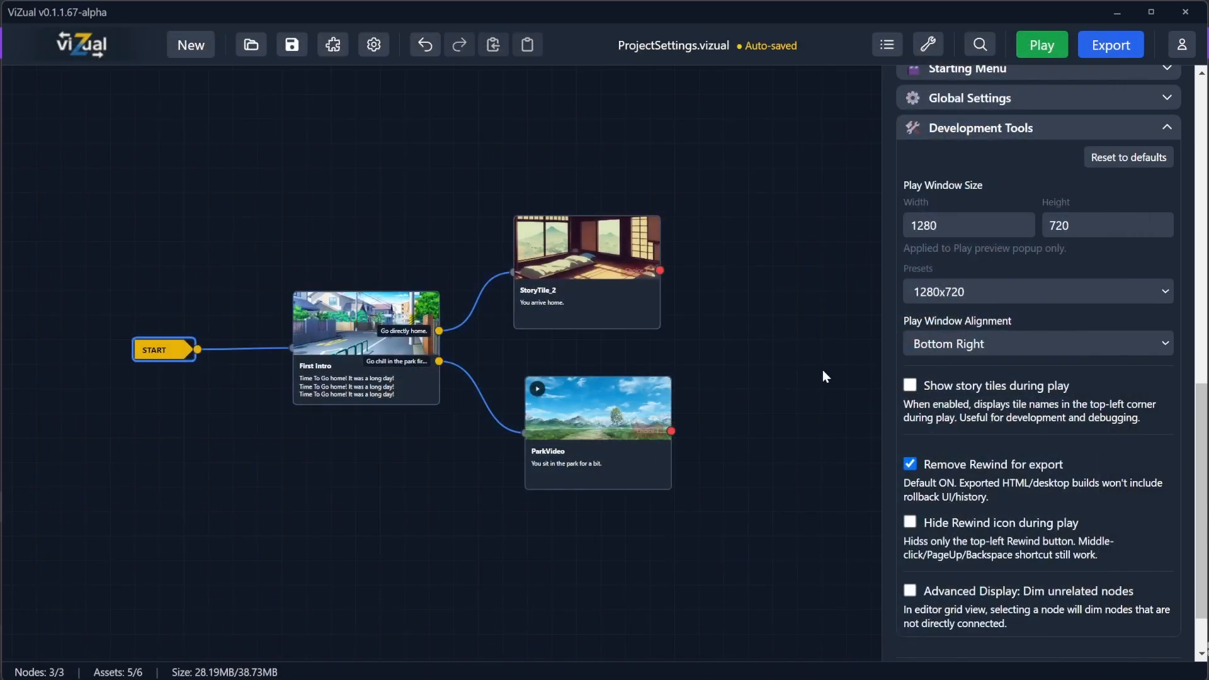
{"action": "left_click", "coordinate": [1047, 43]}
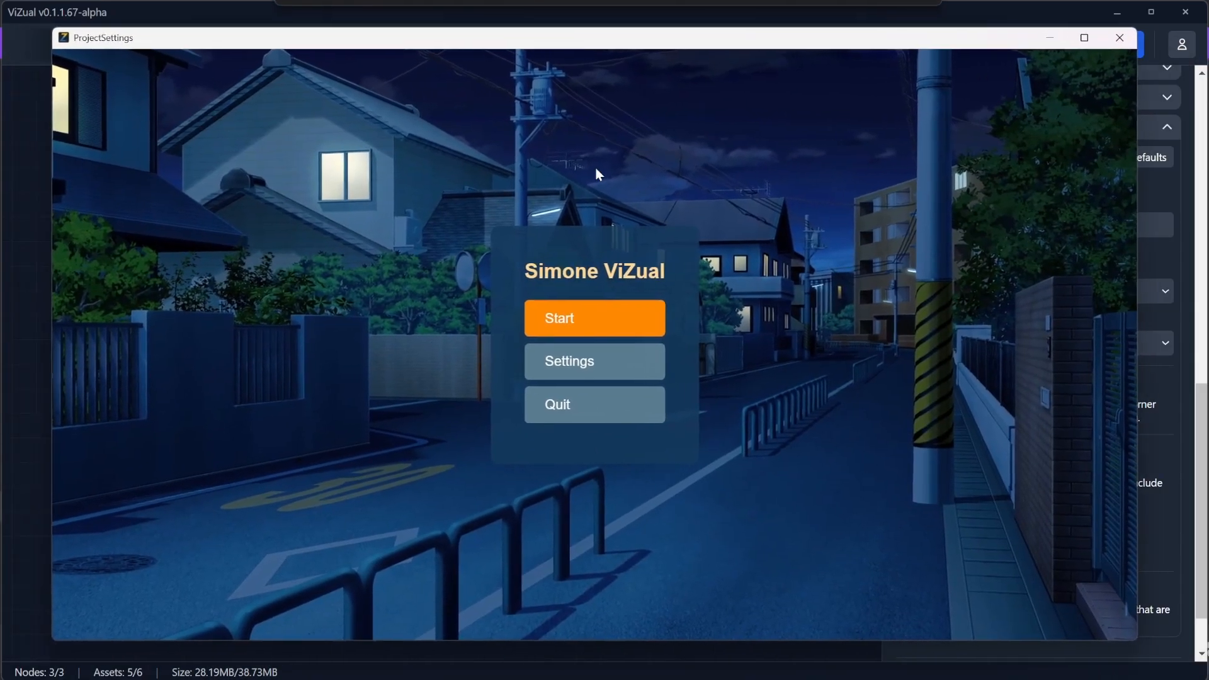
{"action": "left_click", "coordinate": [592, 320]}
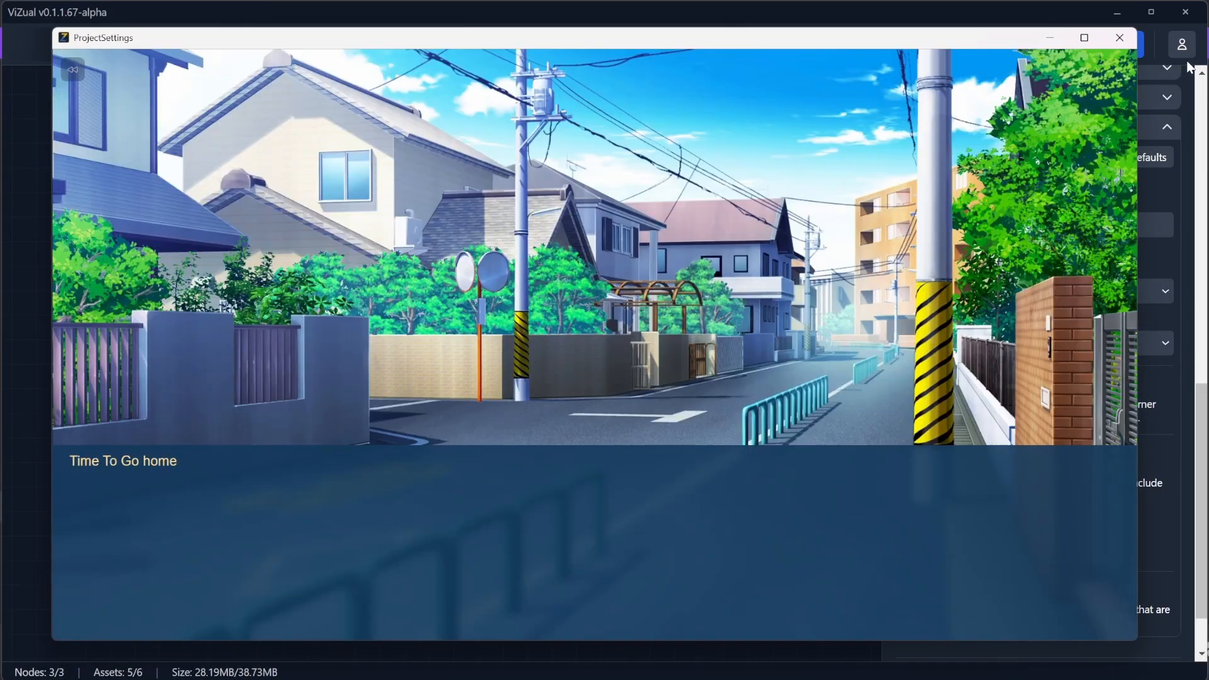
{"action": "left_click", "coordinate": [1121, 38]}
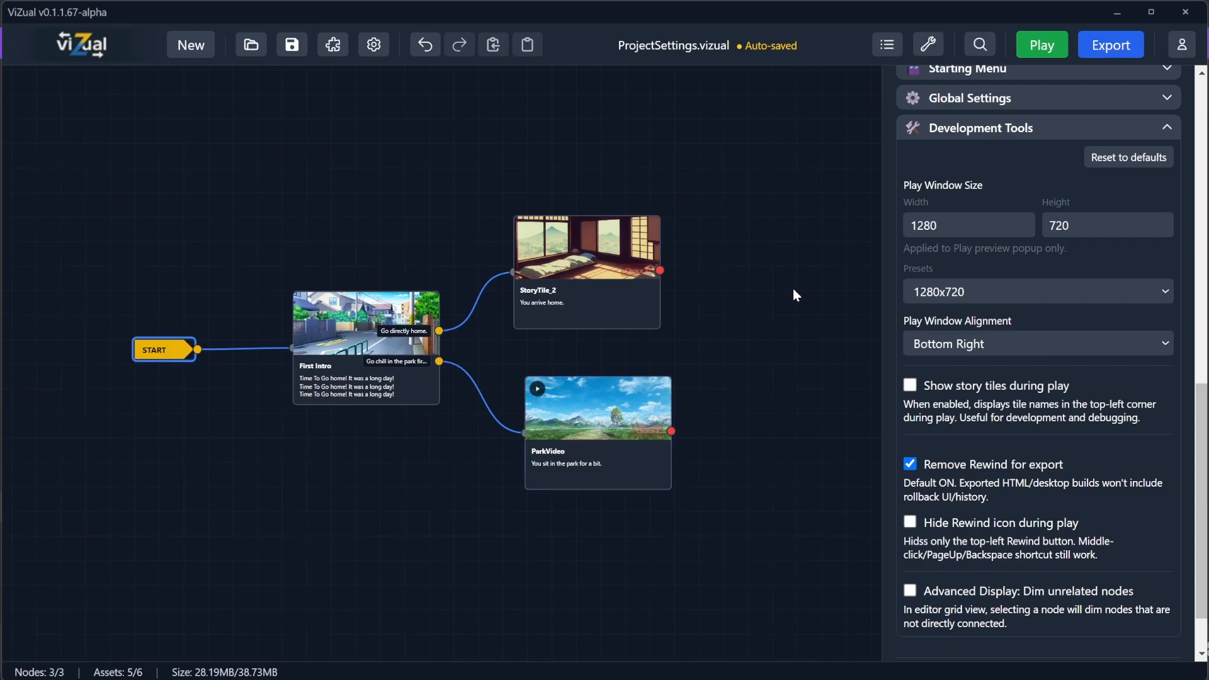
Step: Play the game, start the story, pick the 'Go chill in the park first.' choice, and rewind to the intro
{"action": "left_click", "coordinate": [1035, 46]}
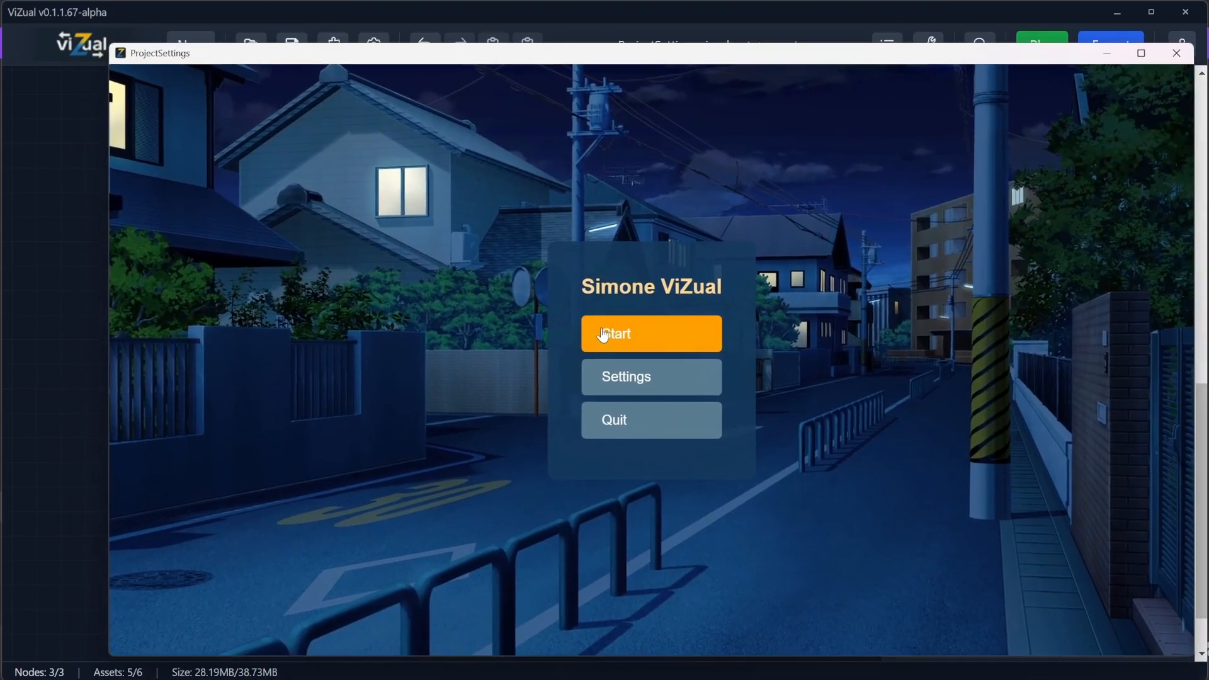
{"action": "left_click", "coordinate": [604, 335]}
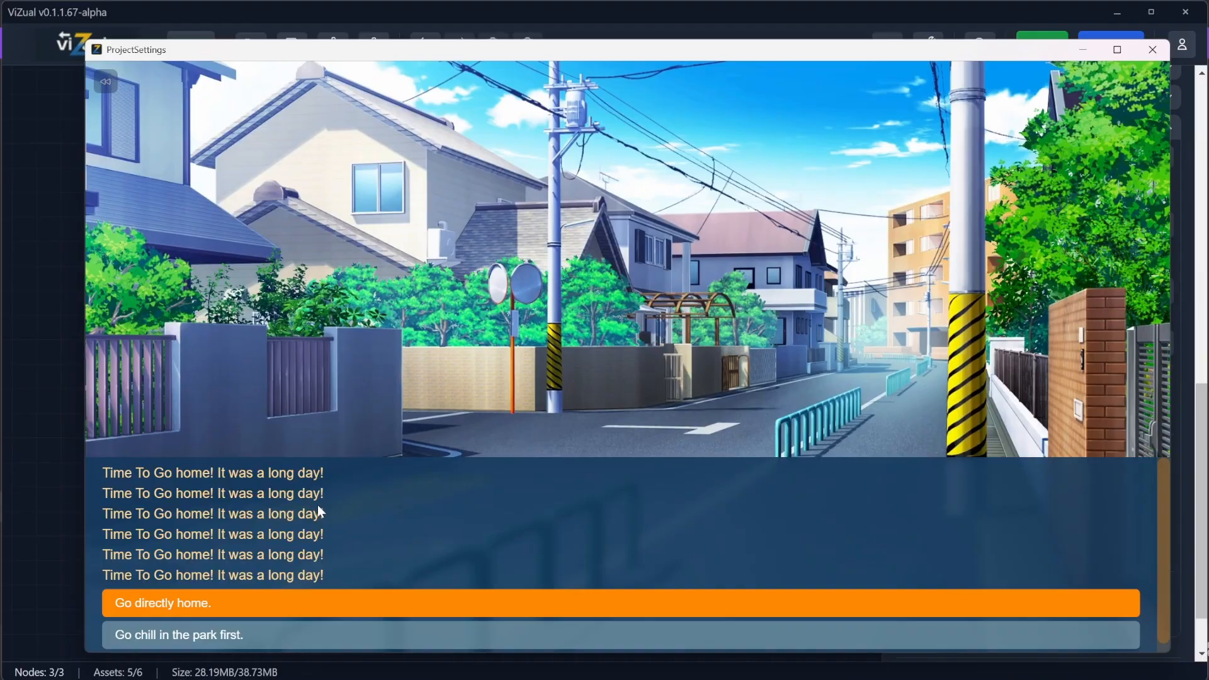
{"action": "left_click", "coordinate": [202, 636]}
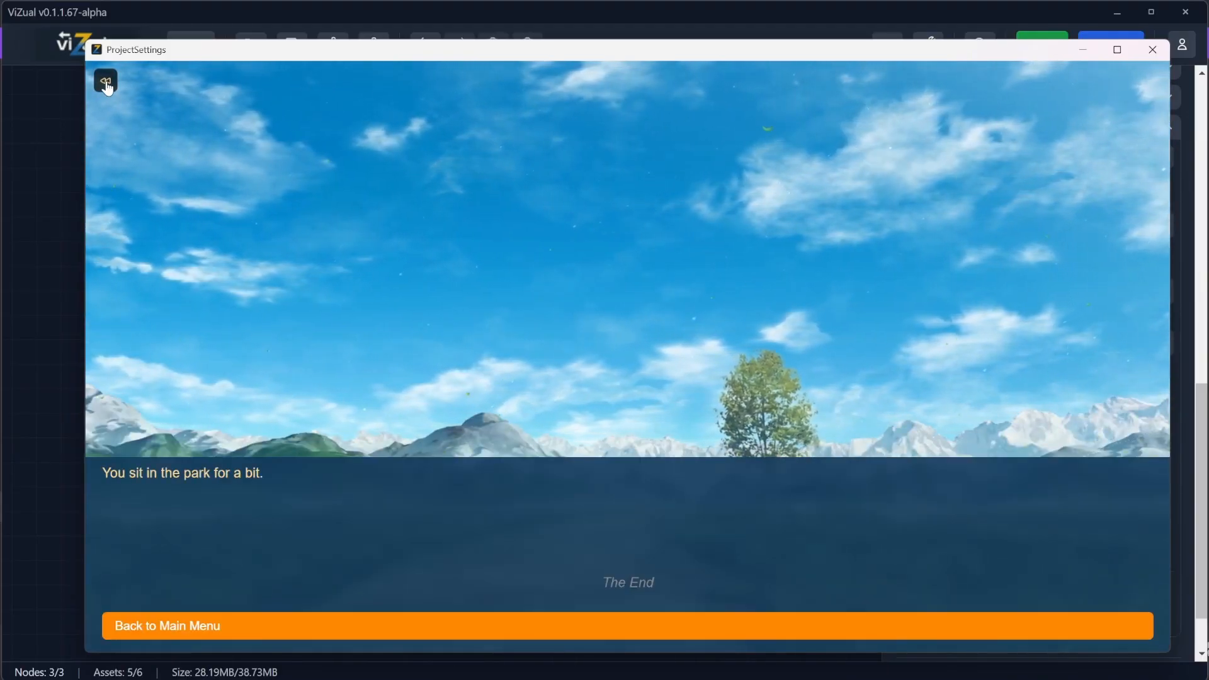
{"action": "left_click", "coordinate": [107, 83]}
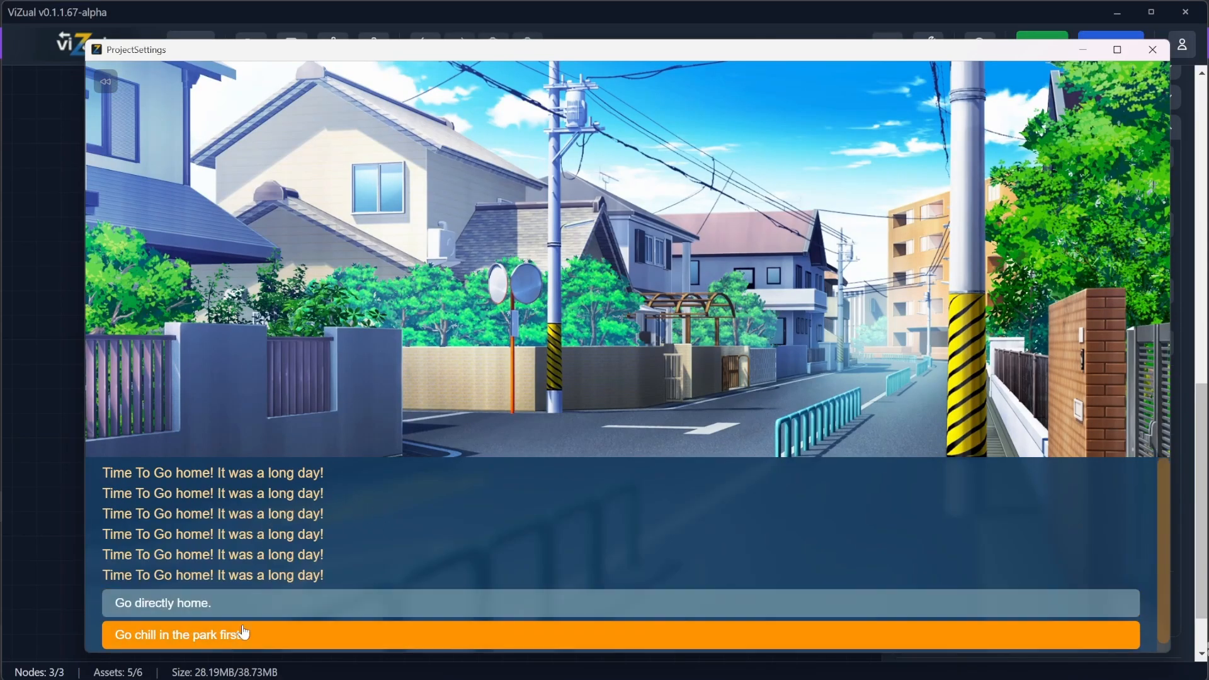
Step: Pick the story choices again after rewinding to test rewind, then close the play window
{"action": "left_click", "coordinate": [229, 636]}
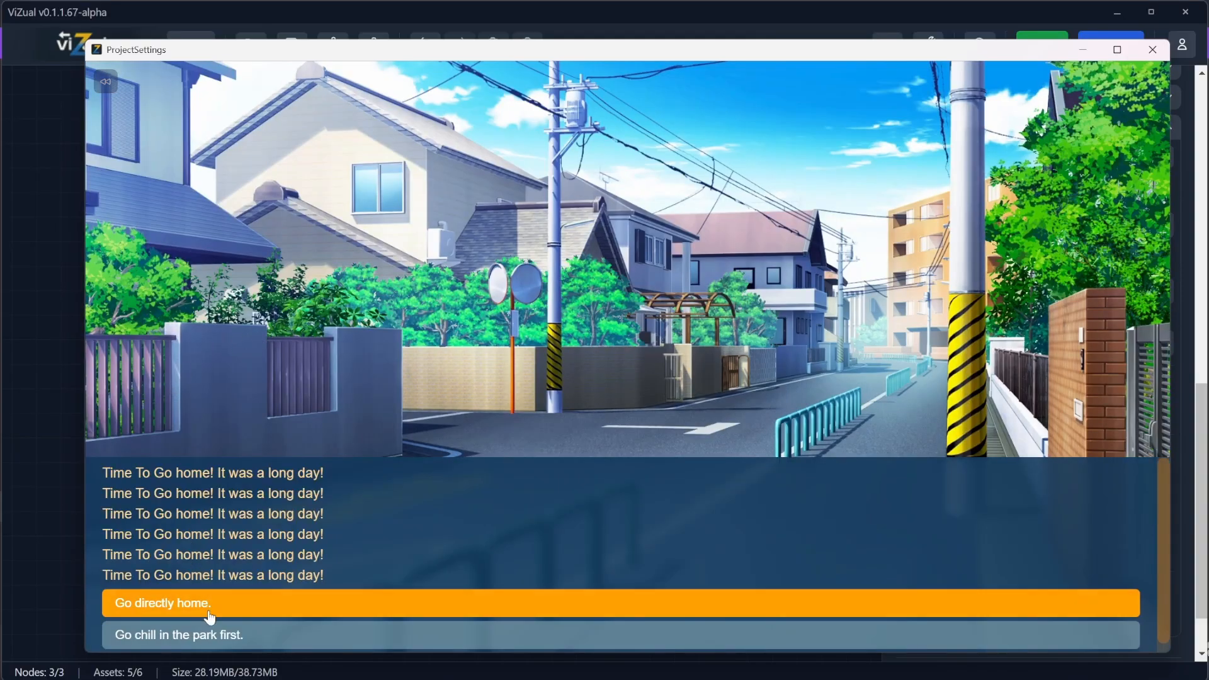
{"action": "left_click", "coordinate": [205, 634]}
{"action": "left_click", "coordinate": [238, 606]}
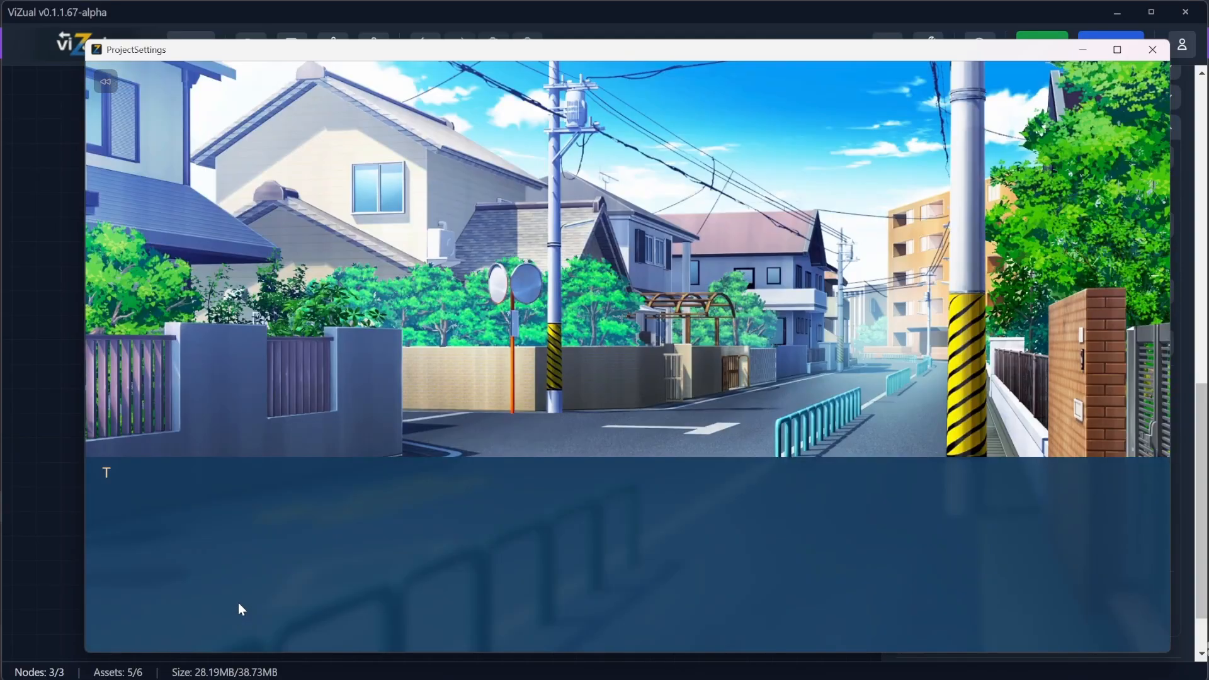
{"action": "left_click", "coordinate": [242, 488]}
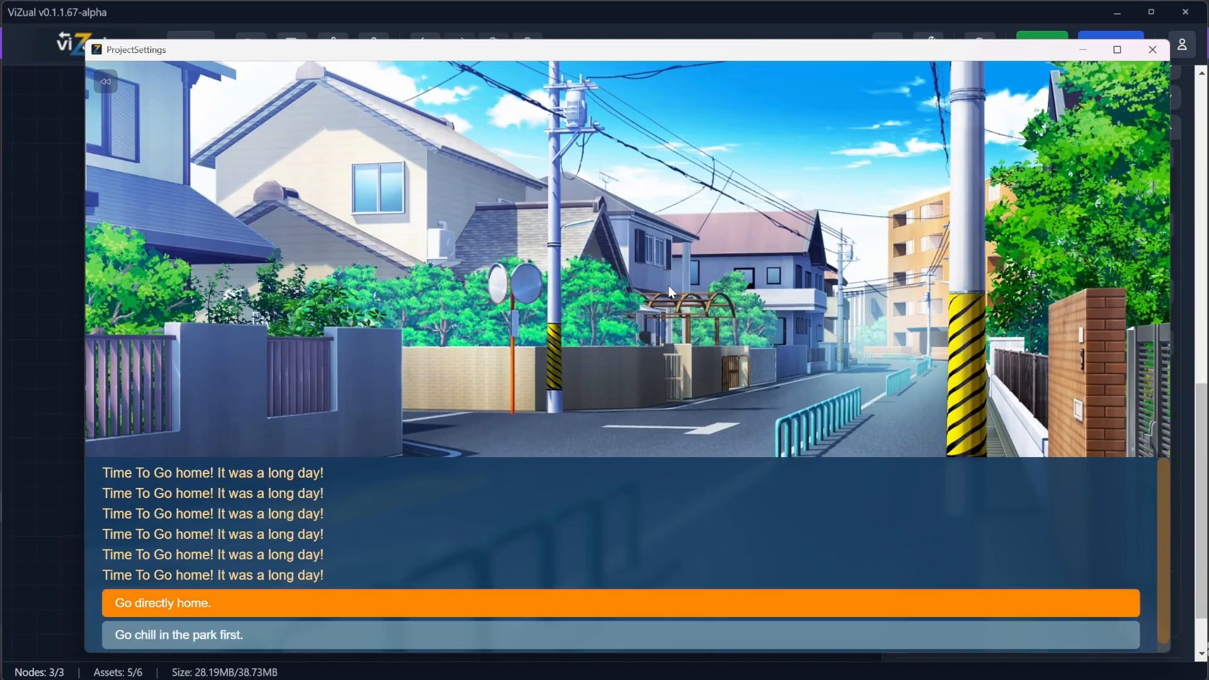
{"action": "left_click", "coordinate": [1149, 52]}
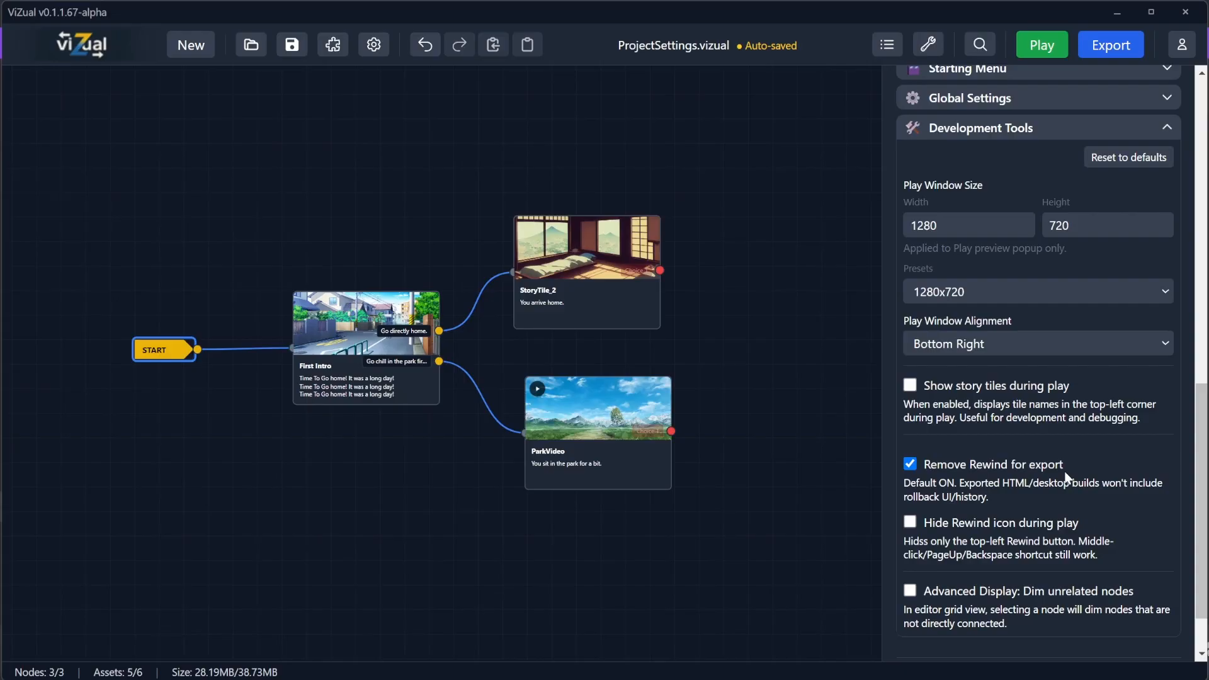
Step: Turn off Remove Rewind for export, then play the game from the start menu and close it
{"action": "left_click", "coordinate": [910, 465]}
{"action": "left_click", "coordinate": [1043, 44]}
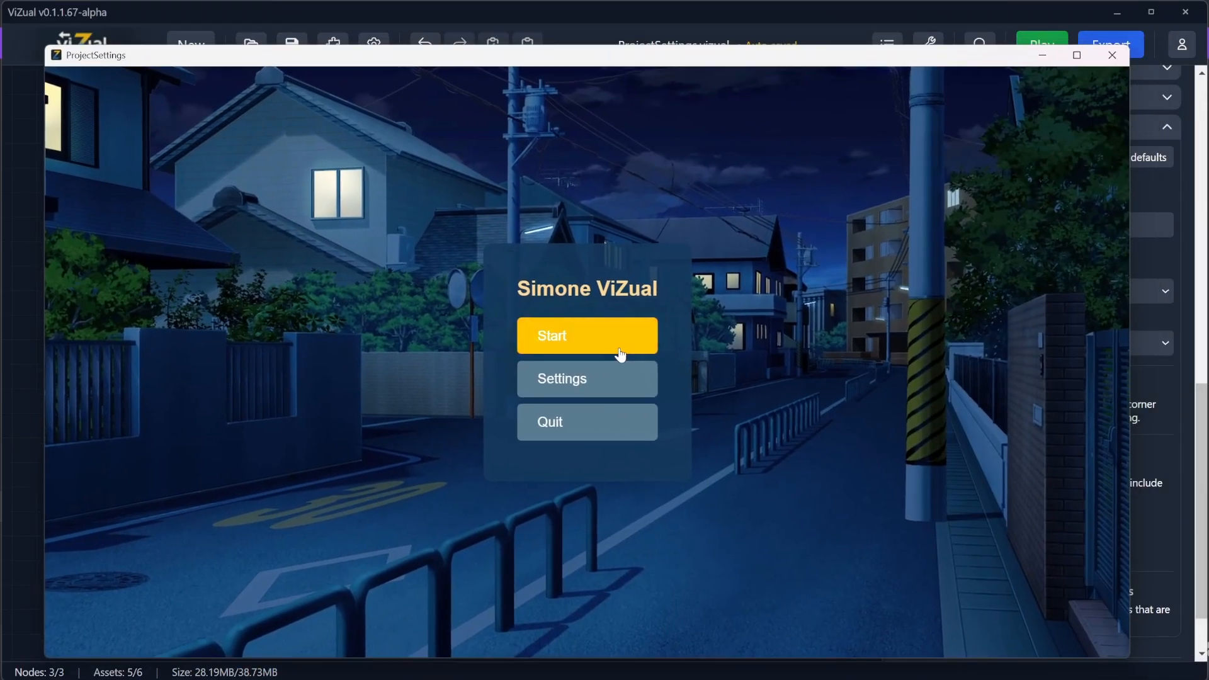
{"action": "left_click", "coordinate": [621, 356]}
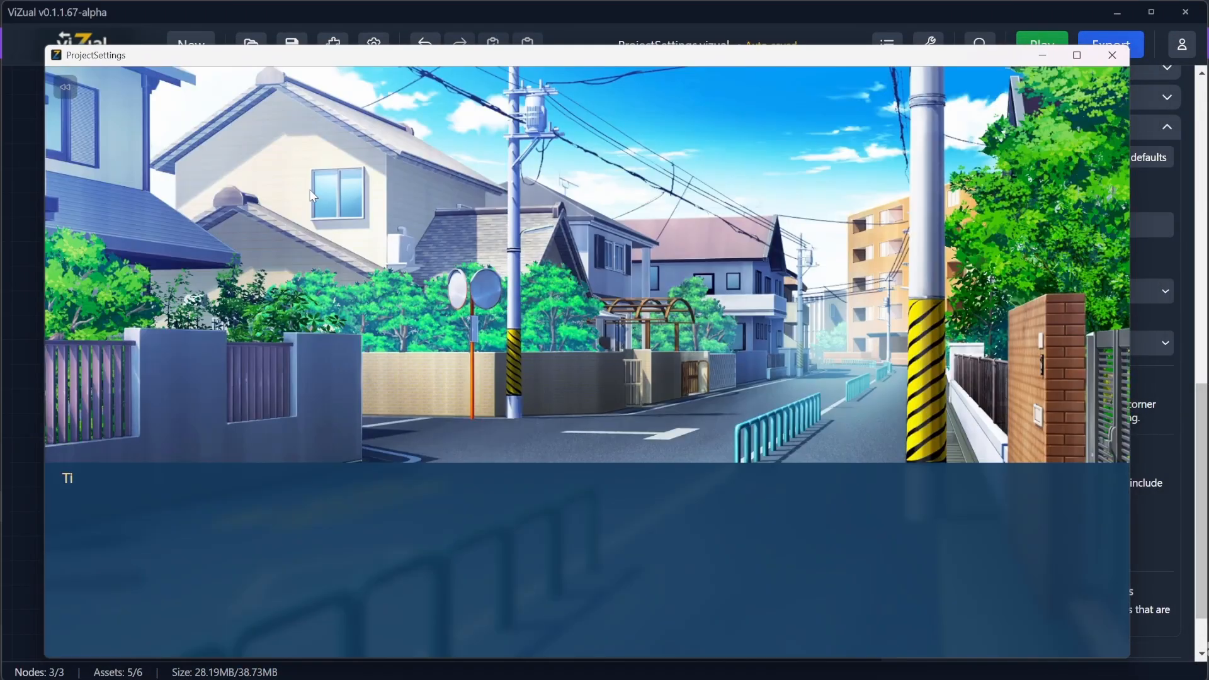
{"action": "left_click", "coordinate": [1116, 58]}
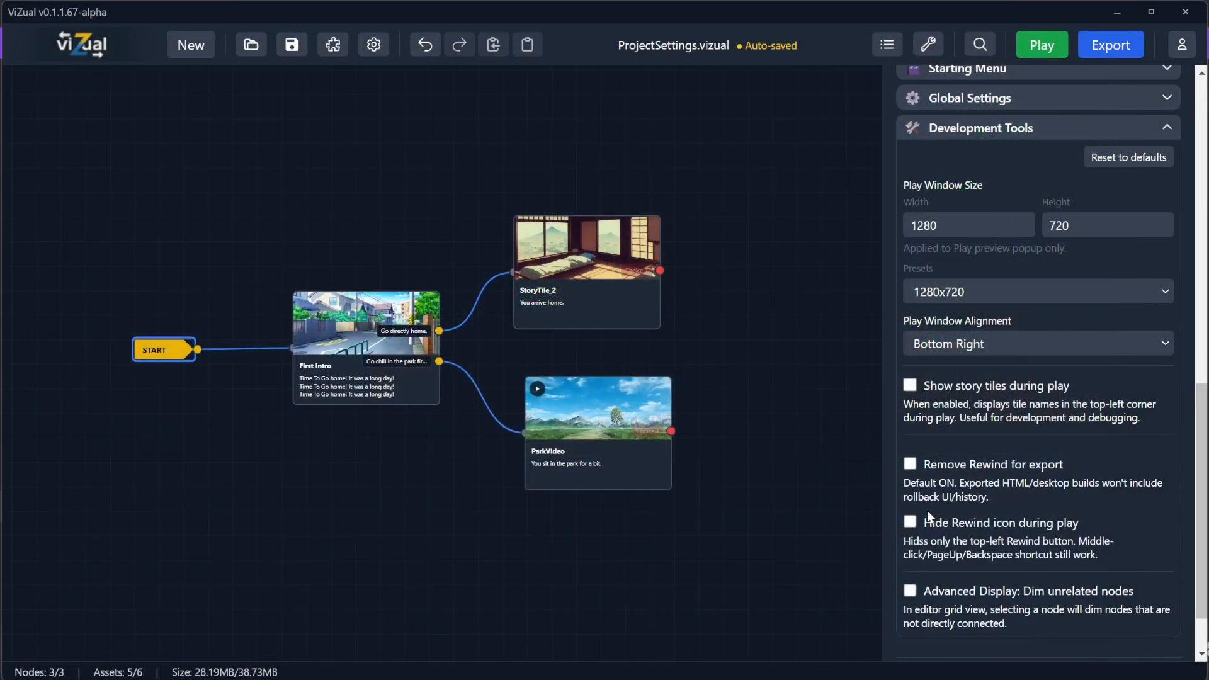
Step: Play the game, start the story, skip the intro text and pick 'Go directly home.' before closing the window
{"action": "left_click", "coordinate": [1042, 44]}
{"action": "left_click", "coordinate": [923, 353]}
{"action": "left_click_drag", "start_coordinate": [644, 68], "coordinate": [562, 67]}
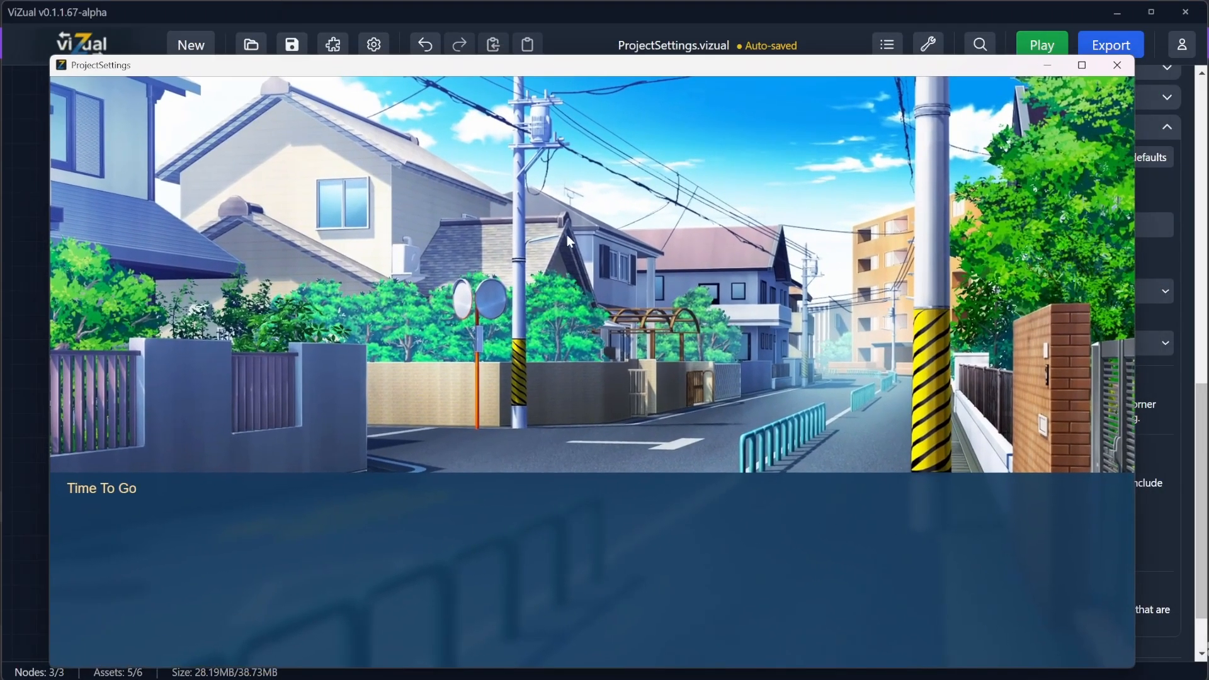
{"action": "left_click", "coordinate": [494, 586]}
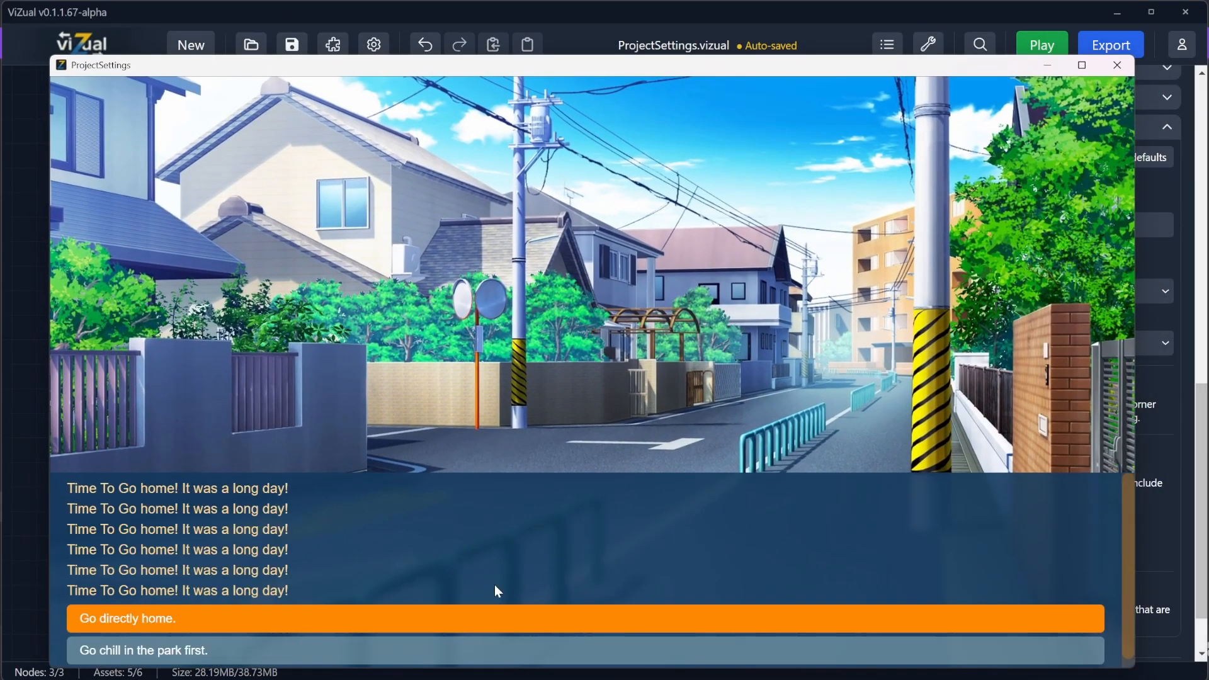
{"action": "left_click", "coordinate": [351, 623]}
{"action": "scroll", "coordinate": [460, 414], "scroll_direction": "up", "scroll_amount": 1}
{"action": "left_click", "coordinate": [352, 597]}
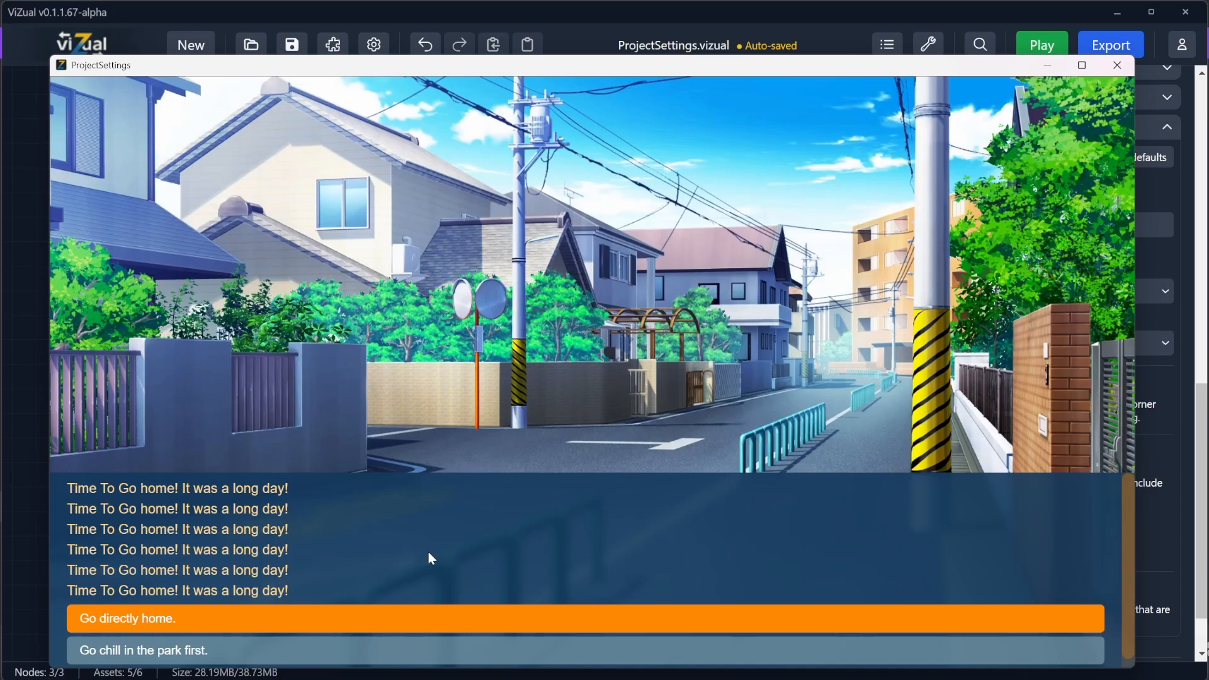
{"action": "left_click", "coordinate": [1118, 65]}
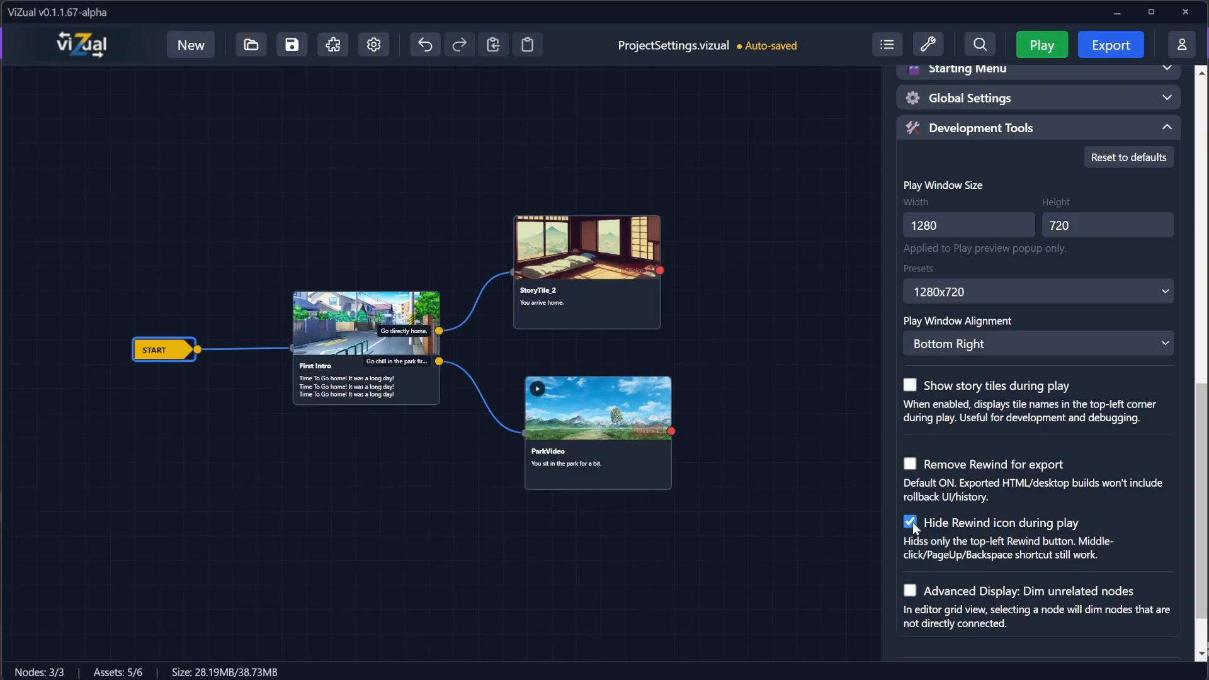
Step: Leave Hide Rewind icon during play off, turn Remove Rewind for export back on, and save the project
{"action": "left_click", "coordinate": [911, 522]}
{"action": "left_click", "coordinate": [911, 464]}
{"action": "left_click", "coordinate": [292, 45]}
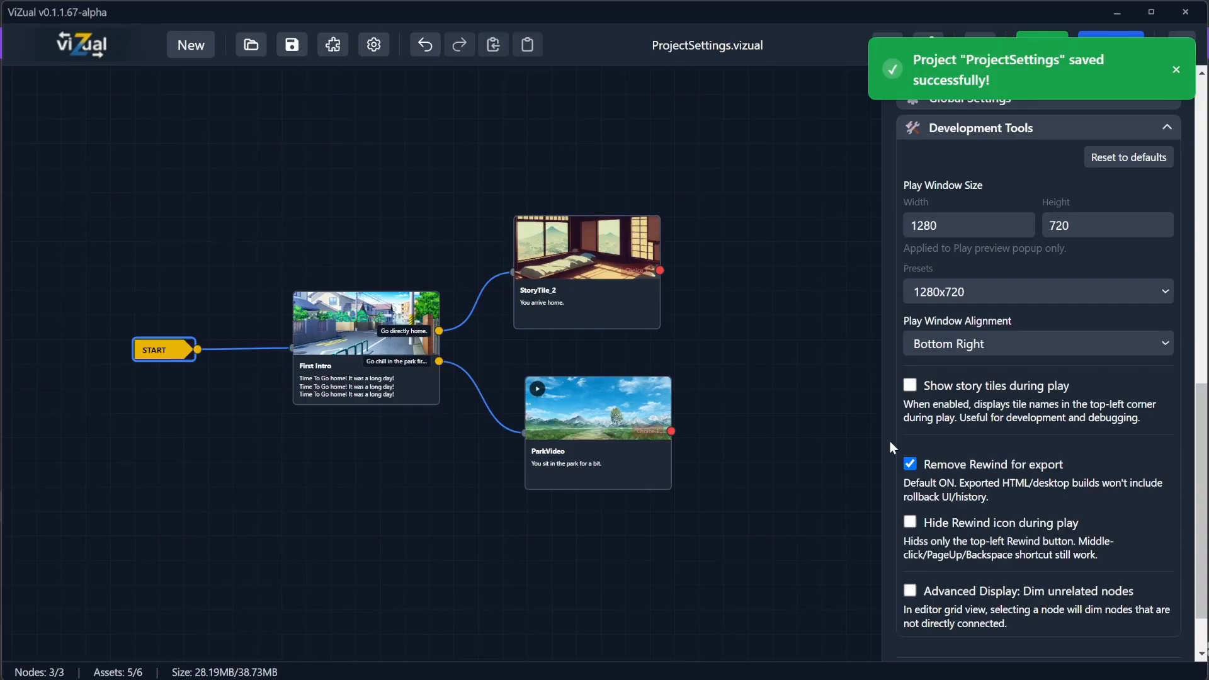
Step: Add two new story tiles chained after the ParkVideo tile's choice
{"action": "scroll", "coordinate": [1074, 502], "scroll_direction": "down", "scroll_amount": 1}
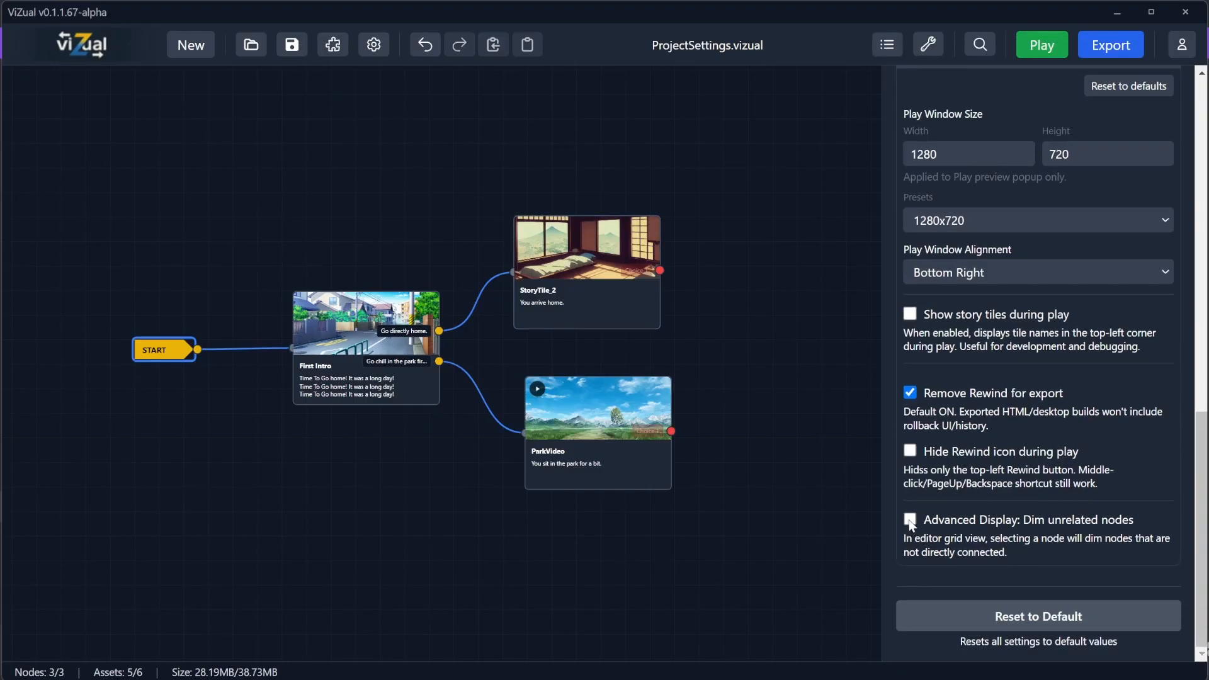
{"action": "left_click_drag", "start_coordinate": [762, 346], "coordinate": [548, 341]}
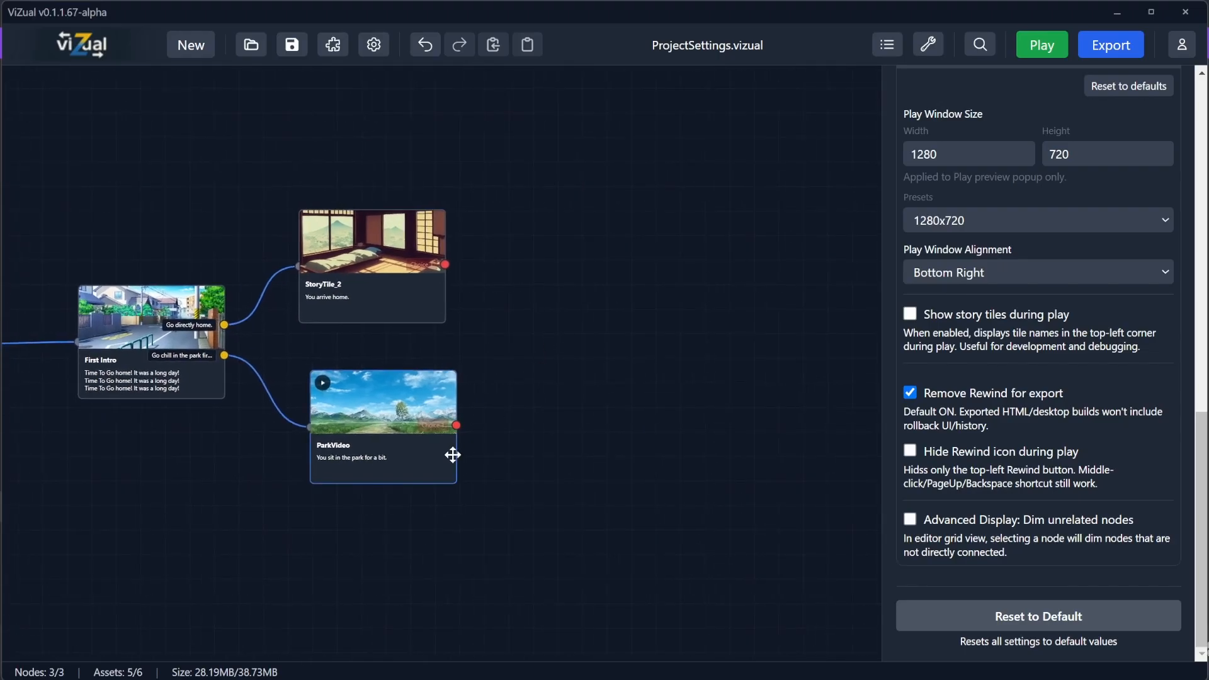
{"action": "left_click_drag", "start_coordinate": [456, 425], "coordinate": [712, 347]}
{"action": "left_click_drag", "start_coordinate": [764, 286], "coordinate": [835, 242]}
{"action": "left_click_drag", "start_coordinate": [768, 363], "coordinate": [559, 345]}
{"action": "left_click_drag", "start_coordinate": [608, 238], "coordinate": [691, 259]}
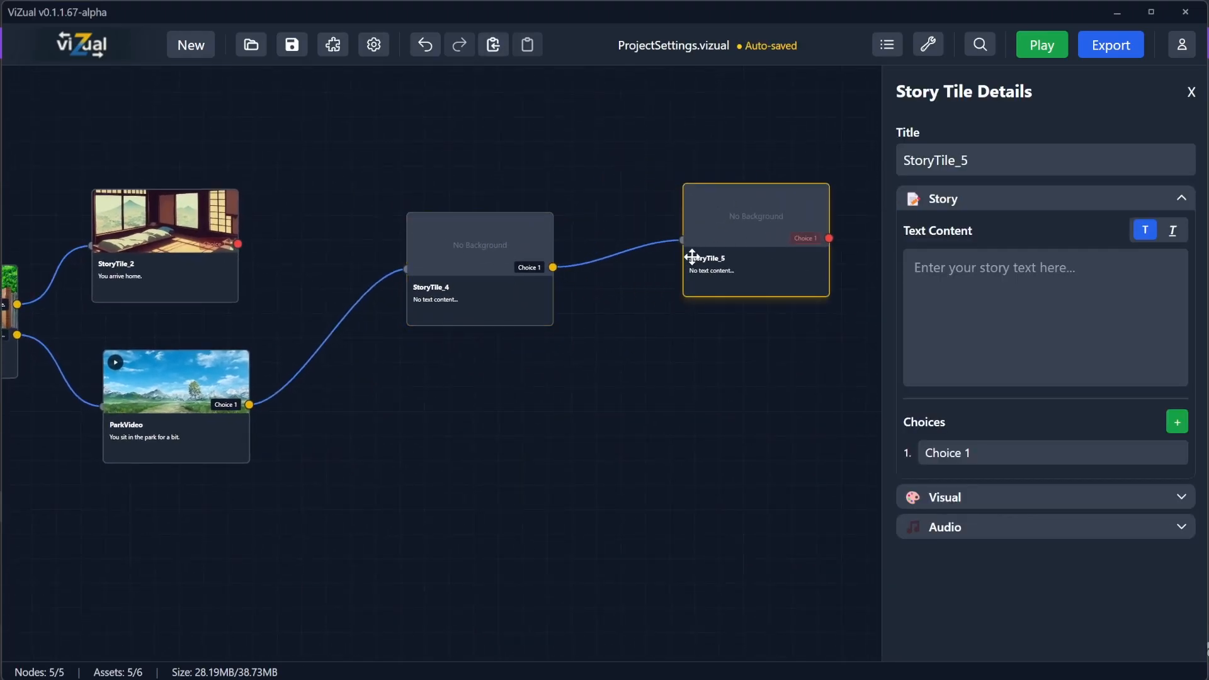
Step: Add a third new story tile connected after the last new tile
{"action": "left_click_drag", "start_coordinate": [719, 340], "coordinate": [519, 359]}
{"action": "left_click_drag", "start_coordinate": [630, 259], "coordinate": [750, 410]}
{"action": "left_click_drag", "start_coordinate": [517, 349], "coordinate": [750, 329]}
{"action": "scroll", "coordinate": [444, 349], "scroll_direction": "down", "scroll_amount": 1}
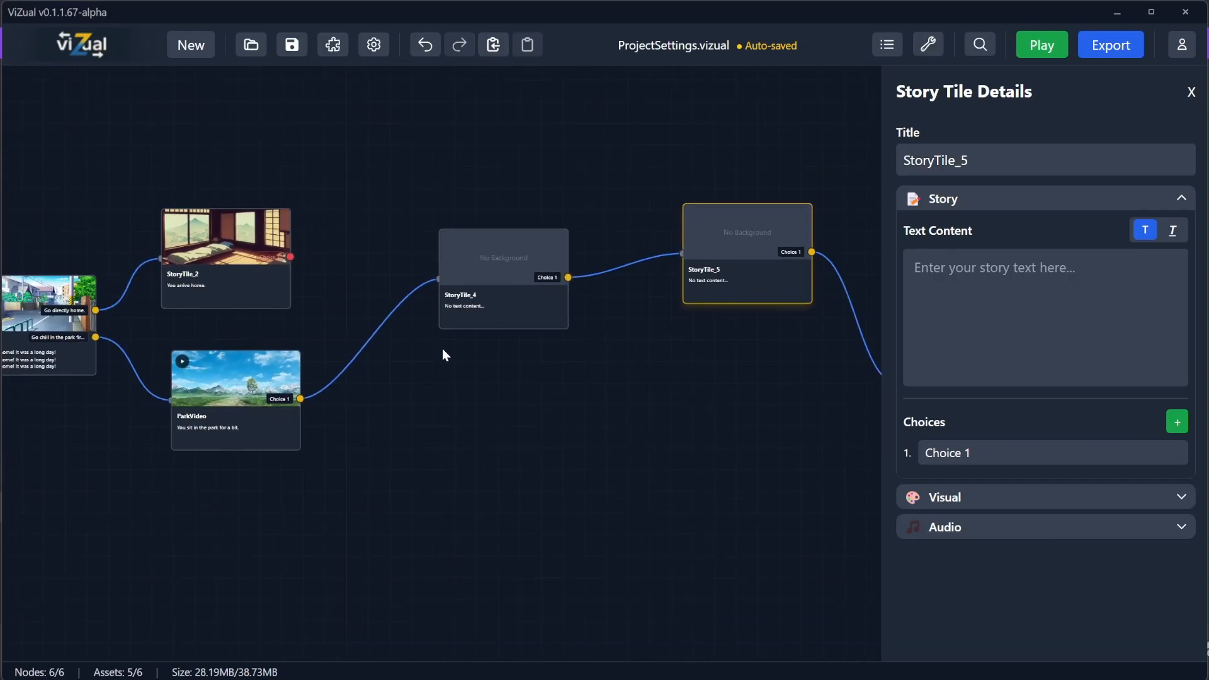
{"action": "left_click_drag", "start_coordinate": [443, 349], "coordinate": [669, 332]}
Step: Open the project settings, expand Development Tools and turn on Advanced Display: Dim unrelated nodes
{"action": "left_click", "coordinate": [77, 309]}
{"action": "scroll", "coordinate": [1007, 441], "scroll_direction": "down", "scroll_amount": 5}
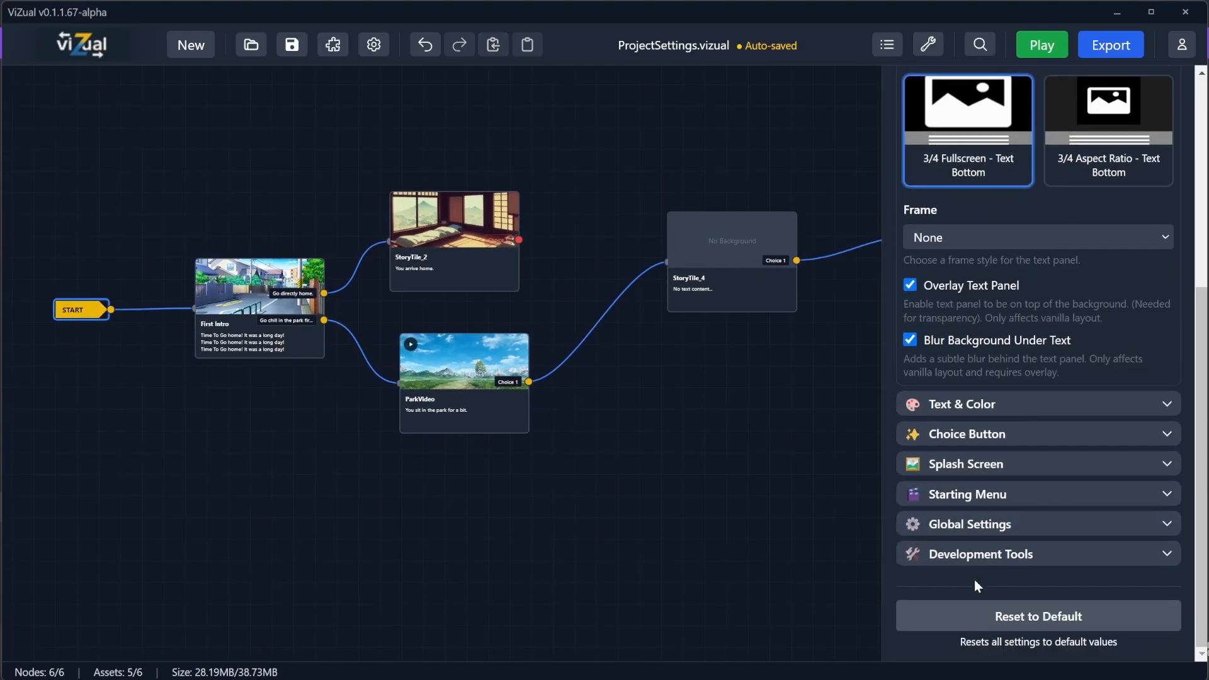
{"action": "left_click", "coordinate": [977, 554]}
{"action": "scroll", "coordinate": [978, 537], "scroll_direction": "down", "scroll_amount": 7}
{"action": "left_click", "coordinate": [908, 518]}
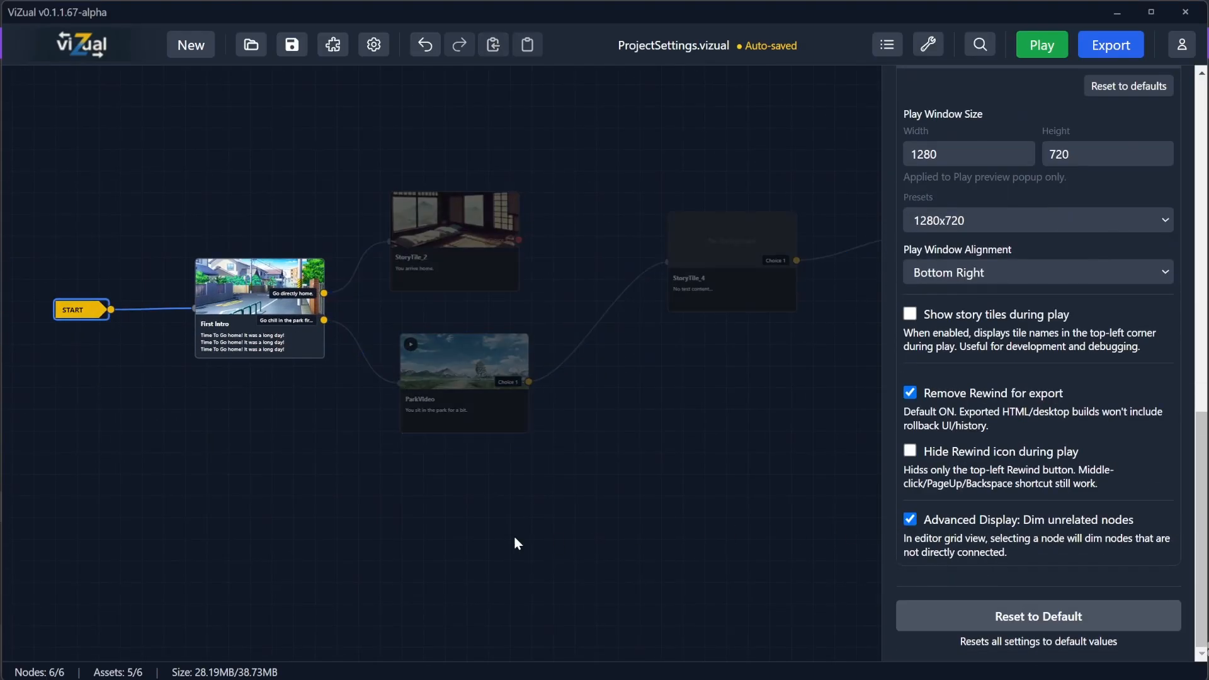
Step: Select different story tiles across the graph to check how unrelated nodes are dimmed
{"action": "left_click", "coordinate": [441, 505]}
{"action": "left_click_drag", "start_coordinate": [281, 401], "coordinate": [278, 399]}
{"action": "left_click_drag", "start_coordinate": [726, 406], "coordinate": [630, 453]}
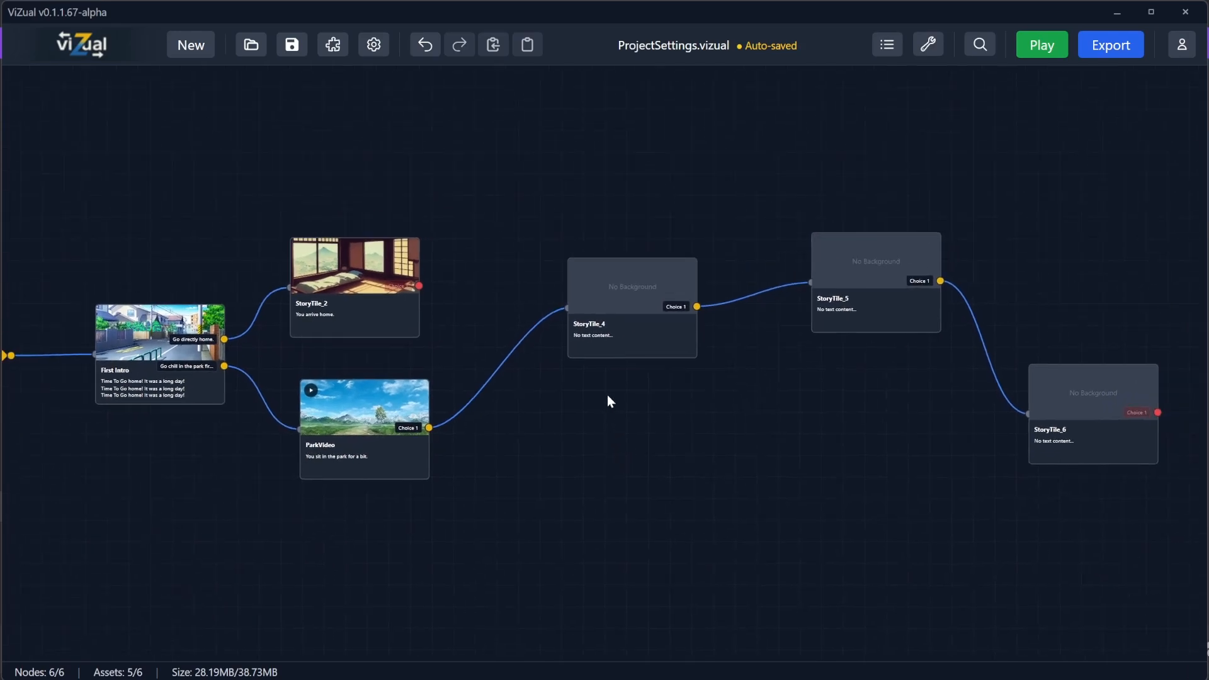
{"action": "left_click", "coordinate": [623, 312]}
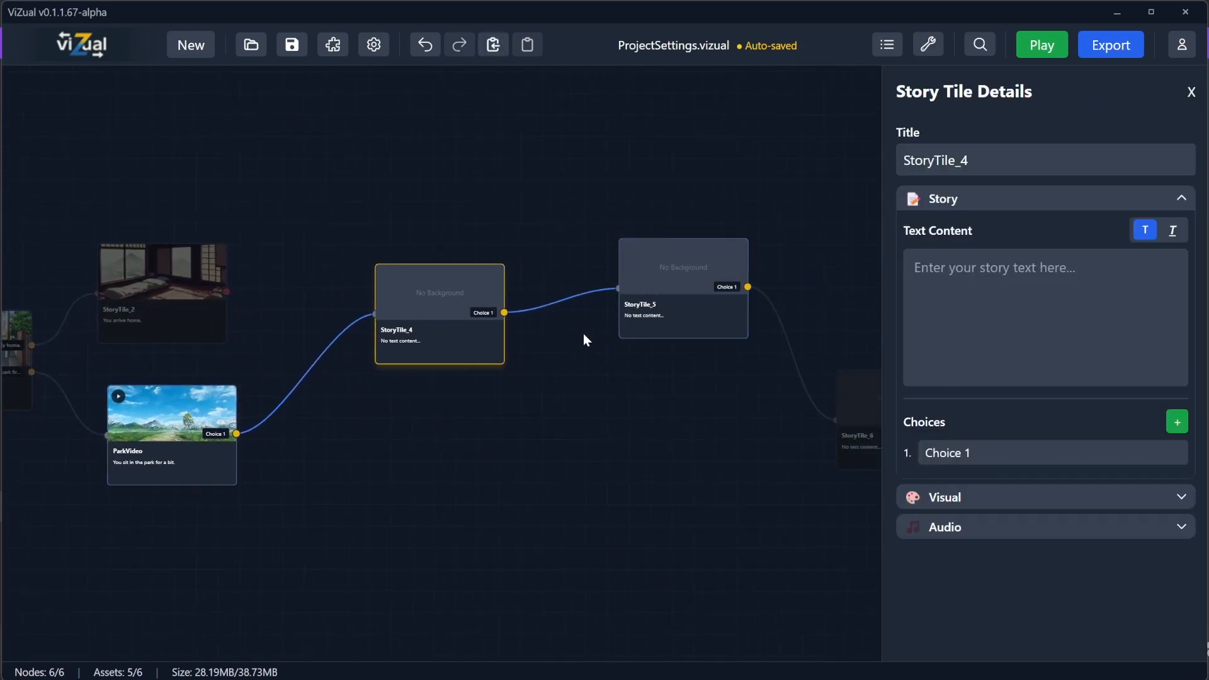
{"action": "left_click_drag", "start_coordinate": [620, 340], "coordinate": [399, 342]}
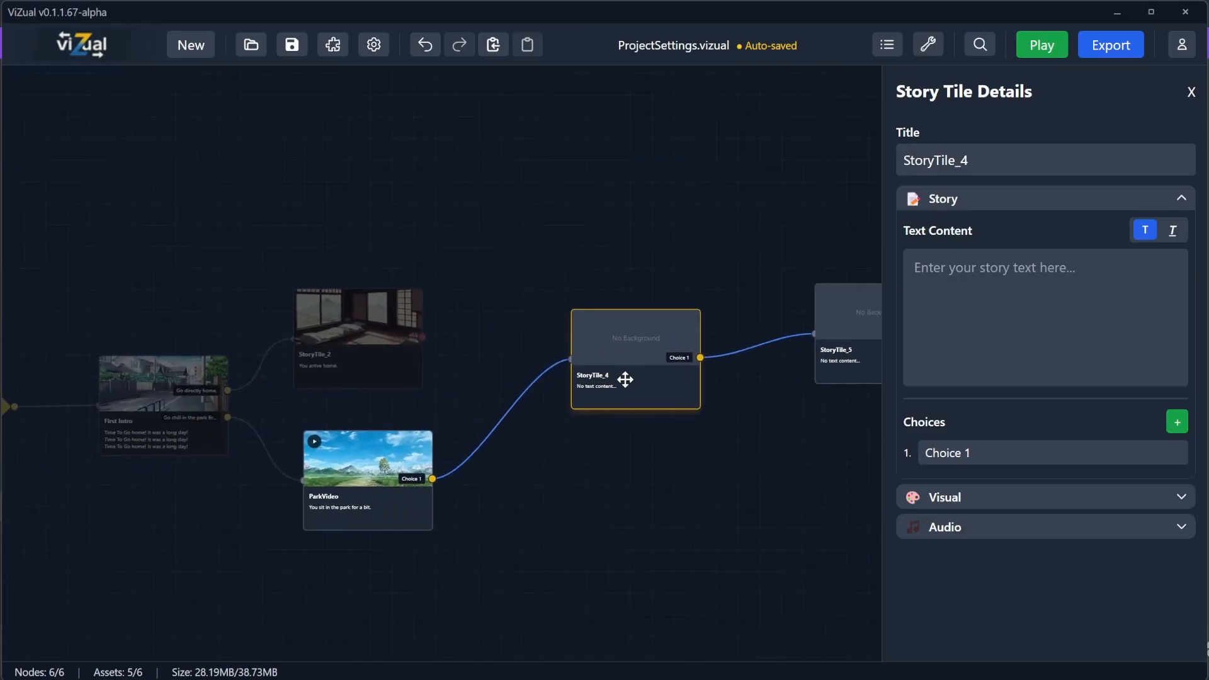
{"action": "left_click_drag", "start_coordinate": [617, 401], "coordinate": [173, 359]}
{"action": "left_click", "coordinate": [664, 426]}
{"action": "scroll", "coordinate": [358, 422], "scroll_direction": "down", "scroll_amount": 5}
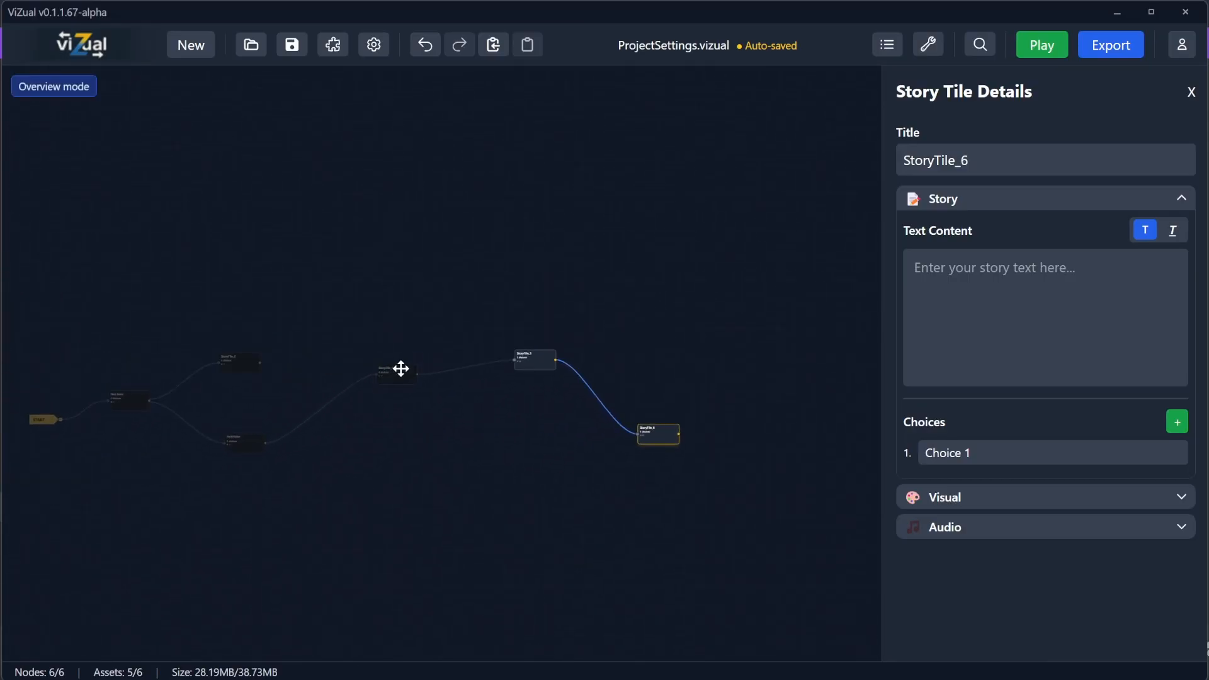
{"action": "left_click", "coordinate": [399, 369]}
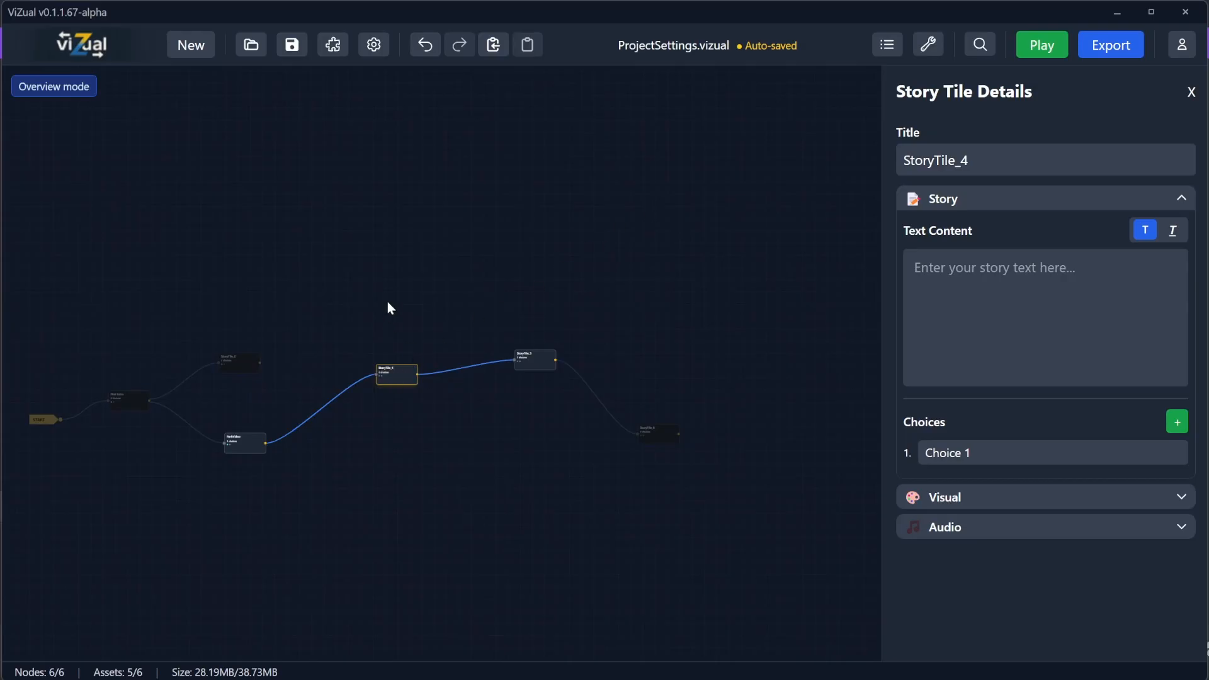
{"action": "scroll", "coordinate": [426, 367], "scroll_direction": "up", "scroll_amount": 5}
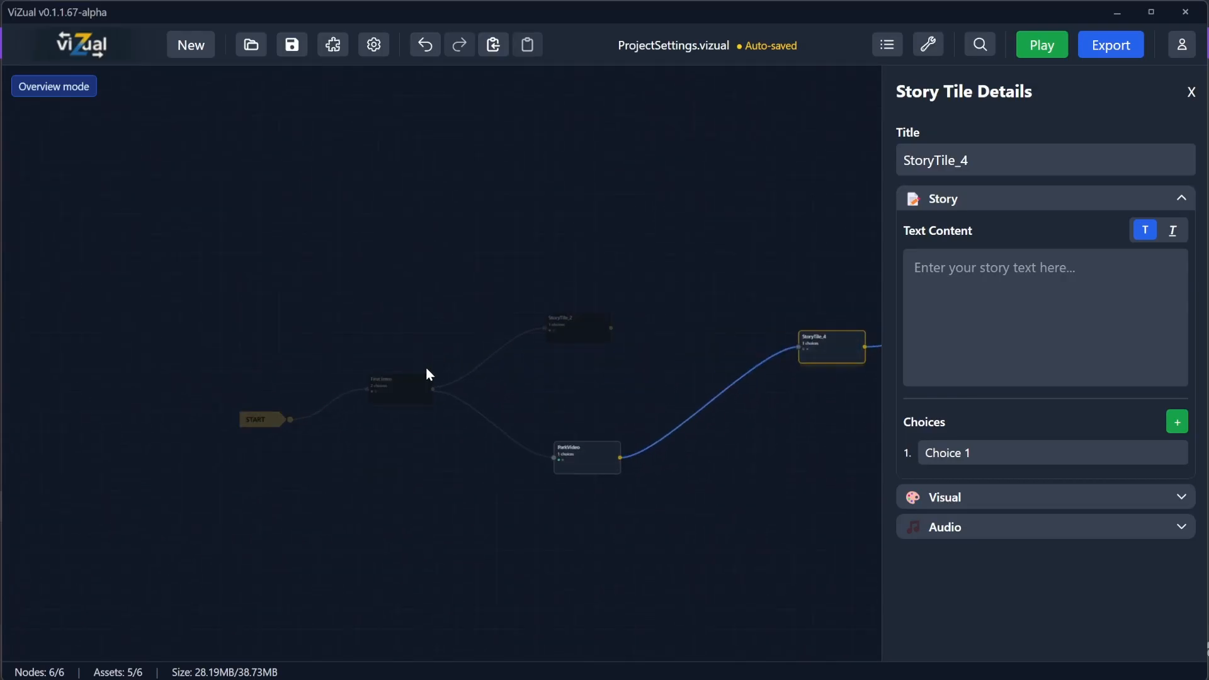
{"action": "left_click", "coordinate": [528, 354]}
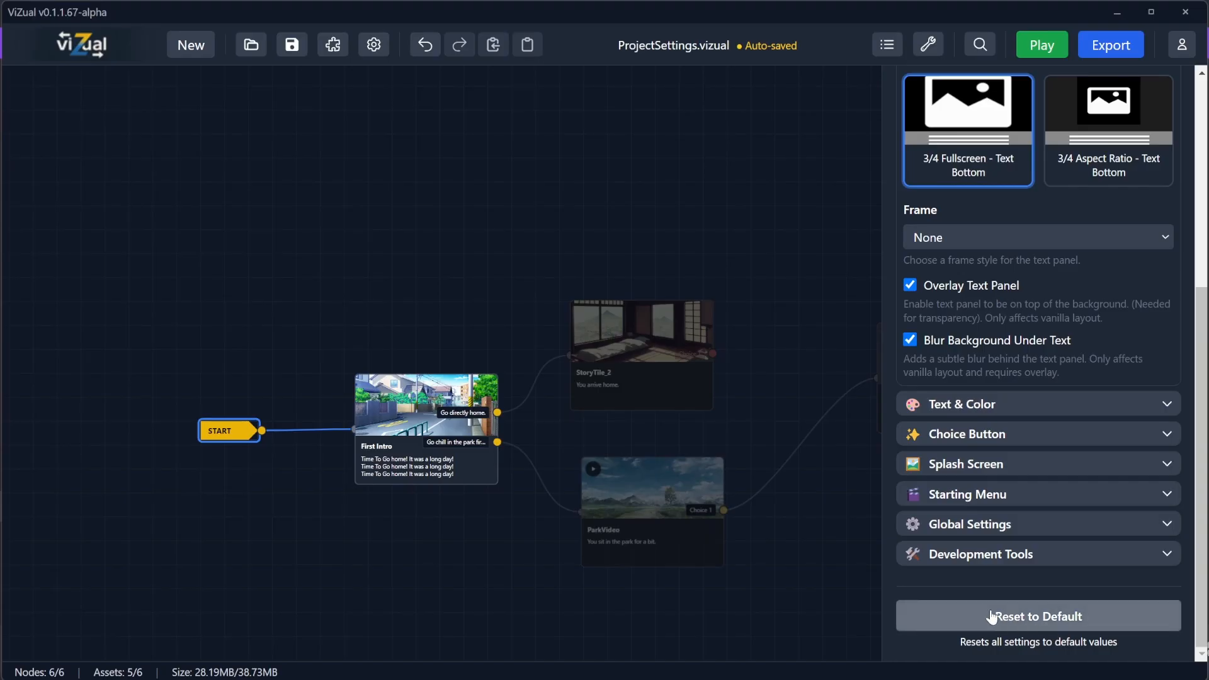
Step: Reset all project settings to their default values
{"action": "scroll", "coordinate": [1014, 312], "scroll_direction": "up", "scroll_amount": 5}
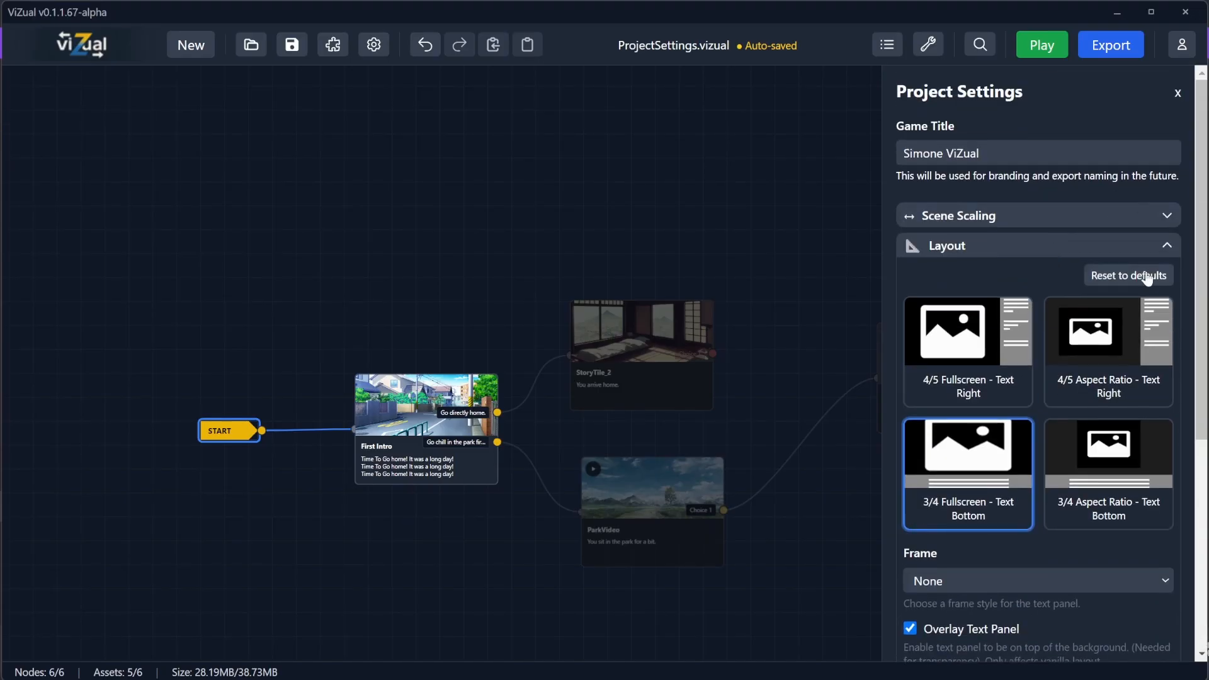
{"action": "scroll", "coordinate": [1055, 330], "scroll_direction": "down", "scroll_amount": 5}
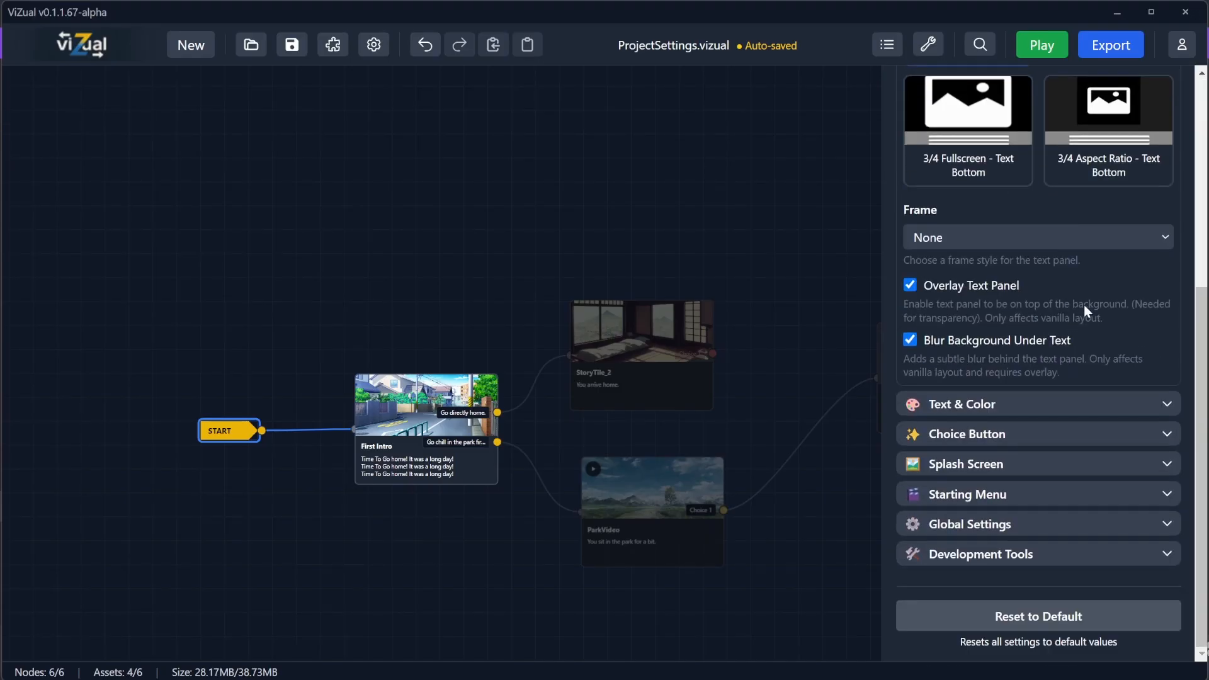
{"action": "left_click", "coordinate": [1021, 405]}
{"action": "left_click", "coordinate": [1053, 416]}
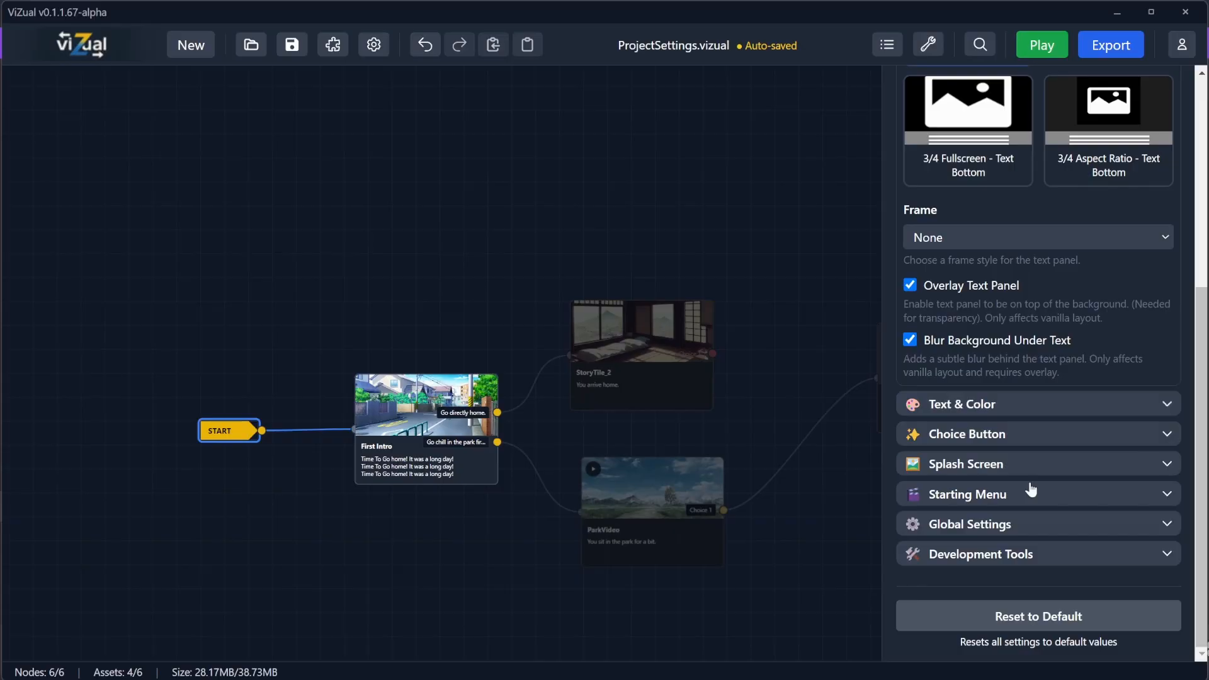
{"action": "left_click", "coordinate": [959, 629]}
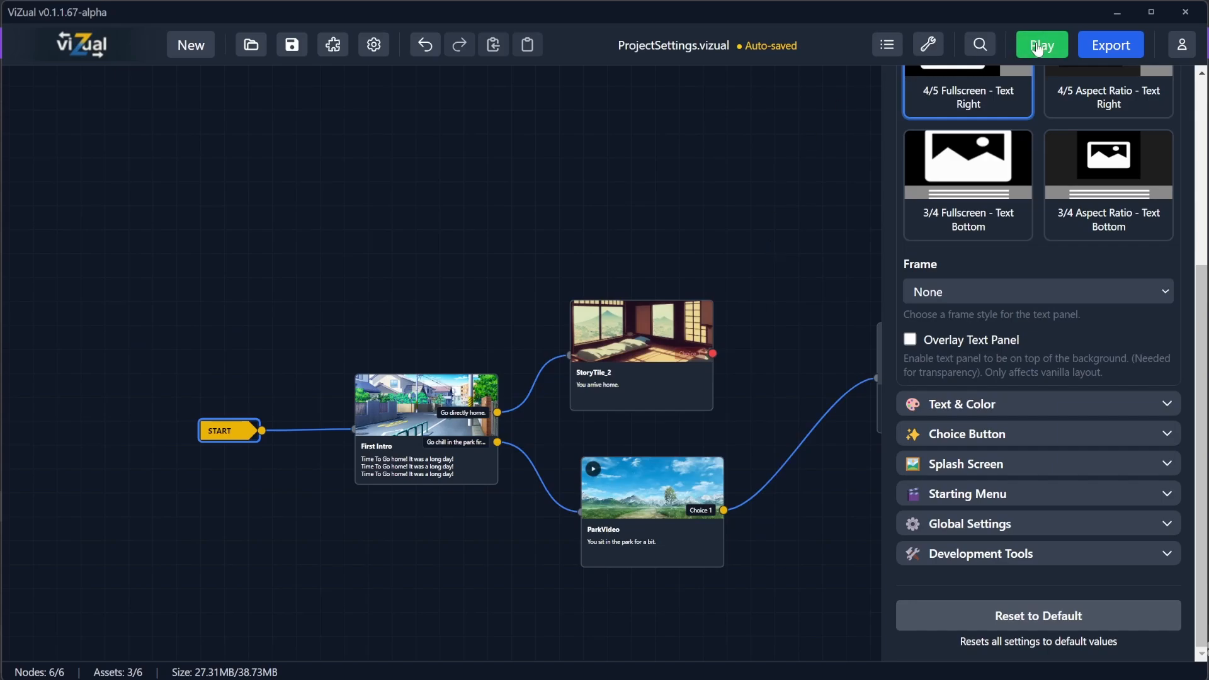
Step: Play the game from the start menu to check the default settings, then close the play window
{"action": "left_click", "coordinate": [1038, 49]}
{"action": "left_click", "coordinate": [615, 330]}
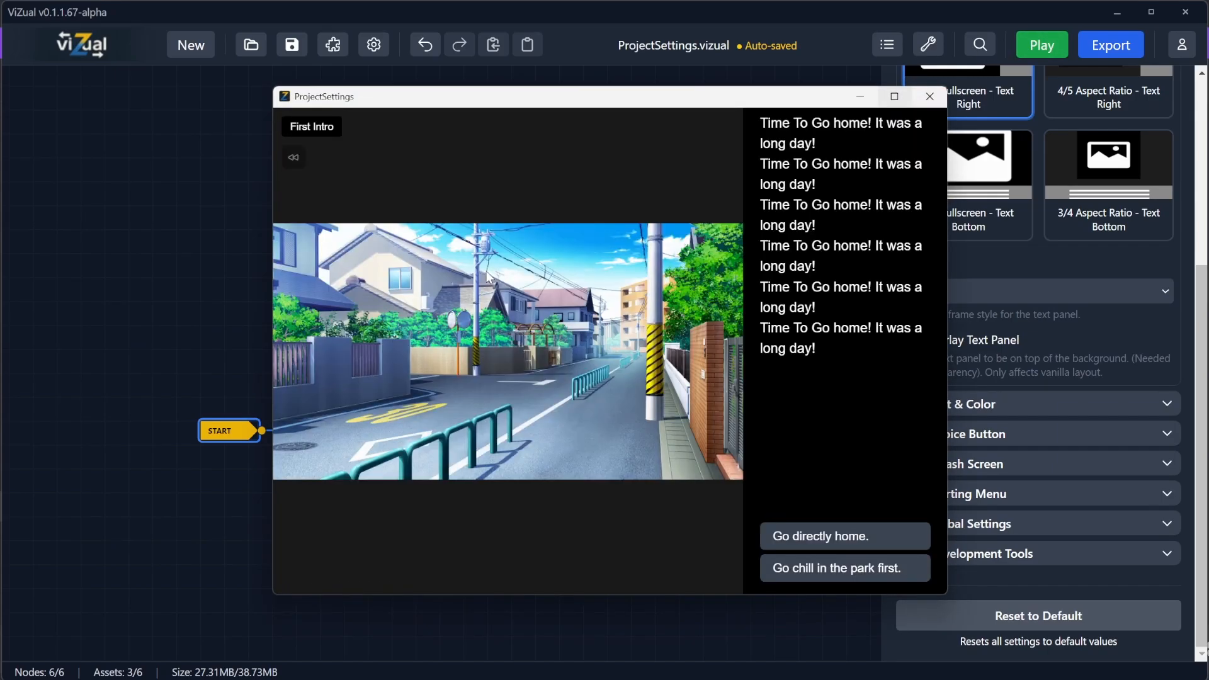
{"action": "left_click", "coordinate": [930, 96]}
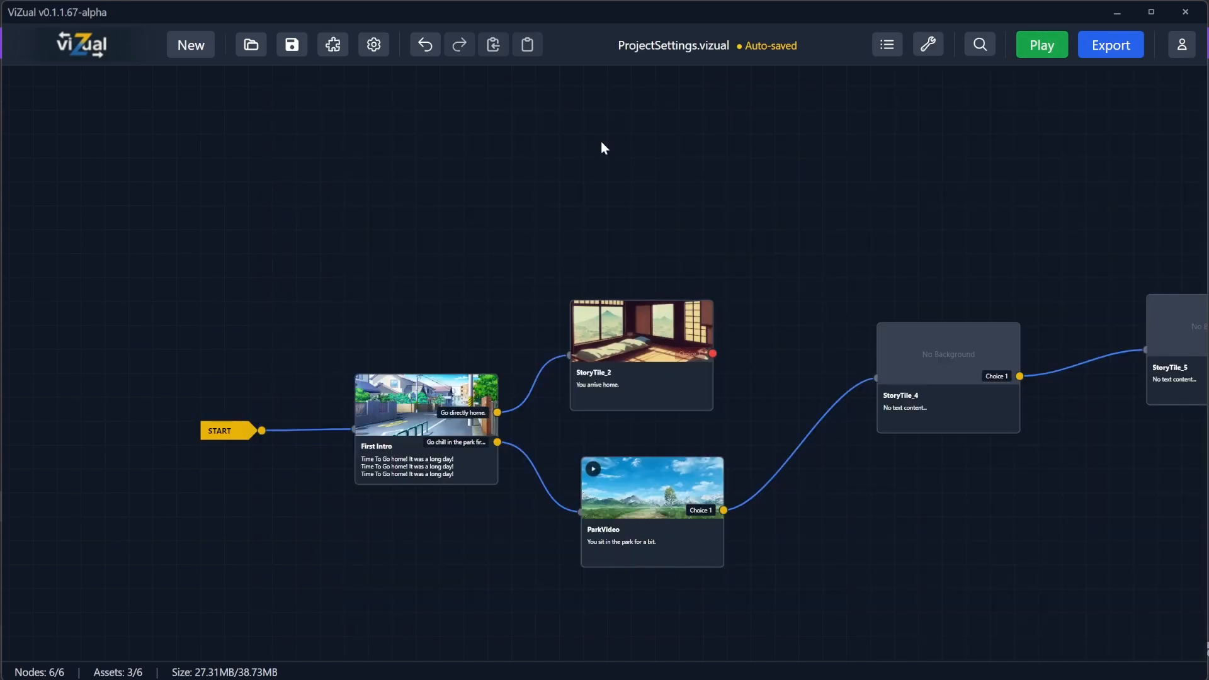